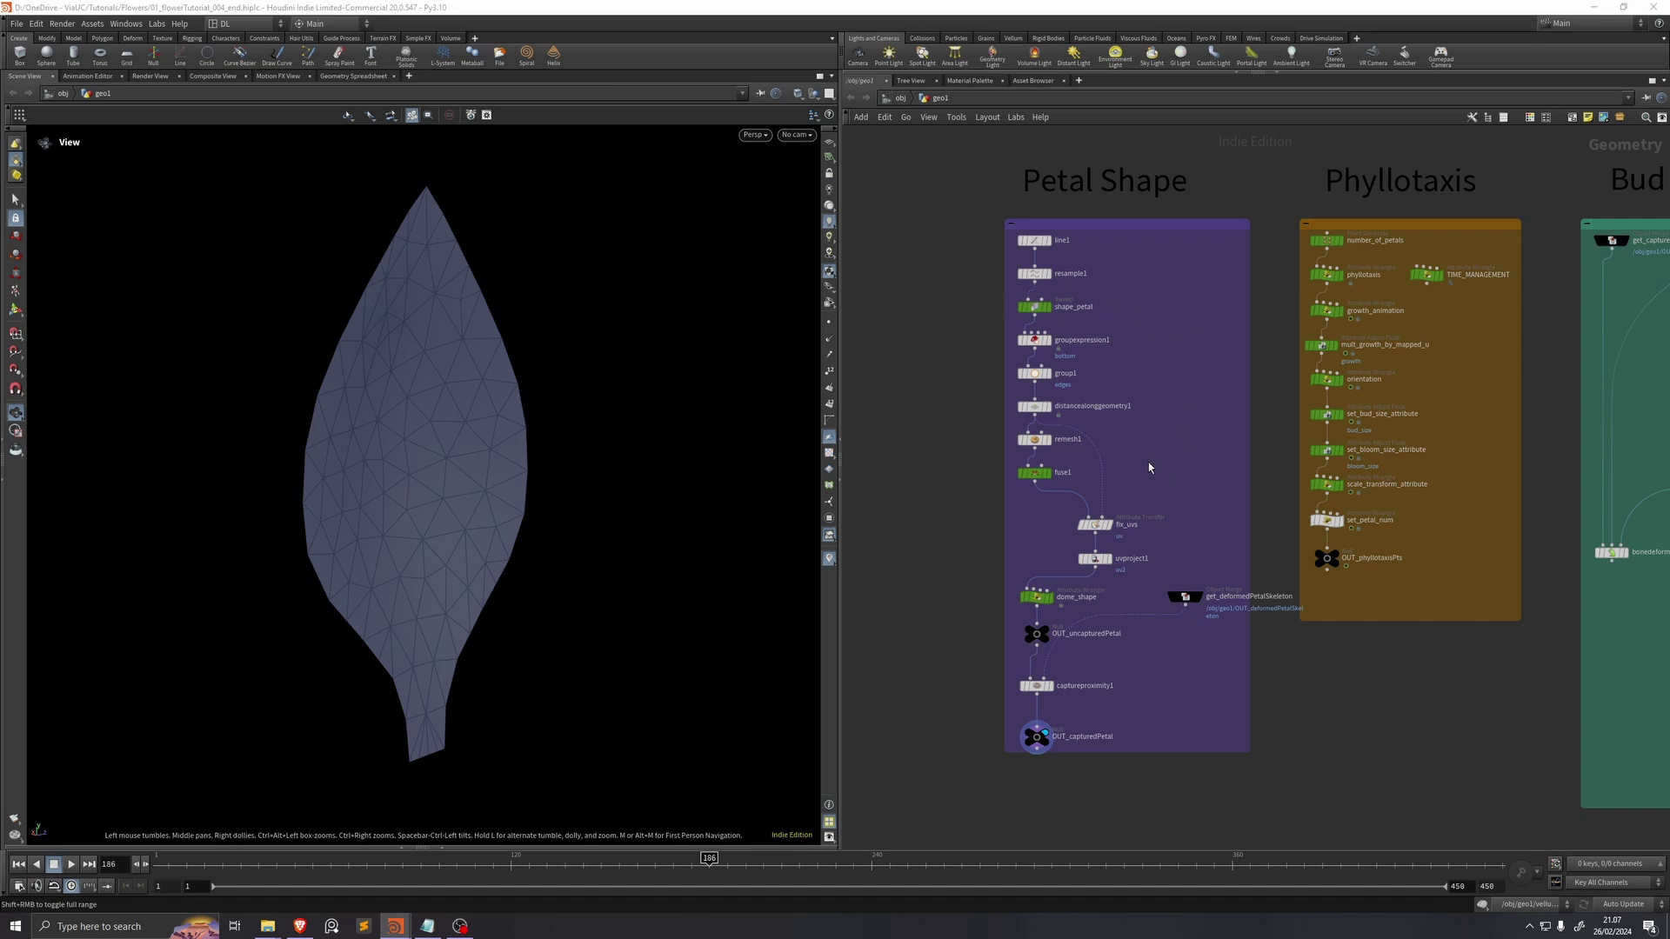
Step: Set the width of the shape_petal sweep to 0.75
{"action": "left_click", "coordinate": [1036, 311]}
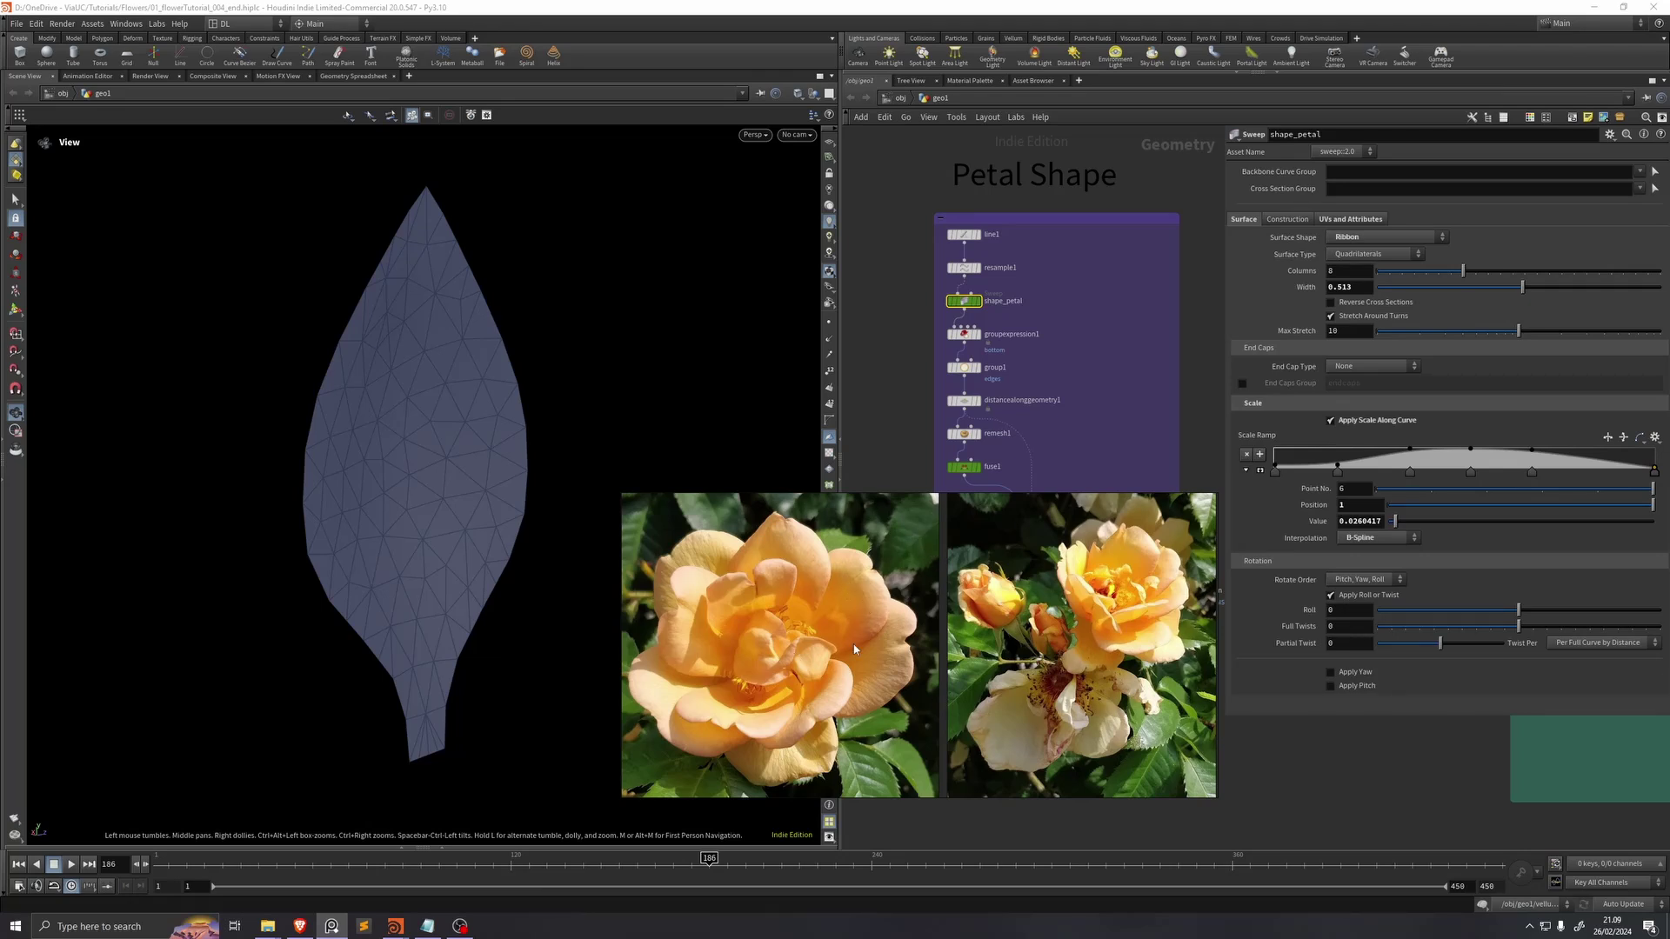
{"action": "left_click", "coordinate": [1359, 287]}
{"action": "type", "text": "0.75"}
{"action": "key", "text": "Return"}
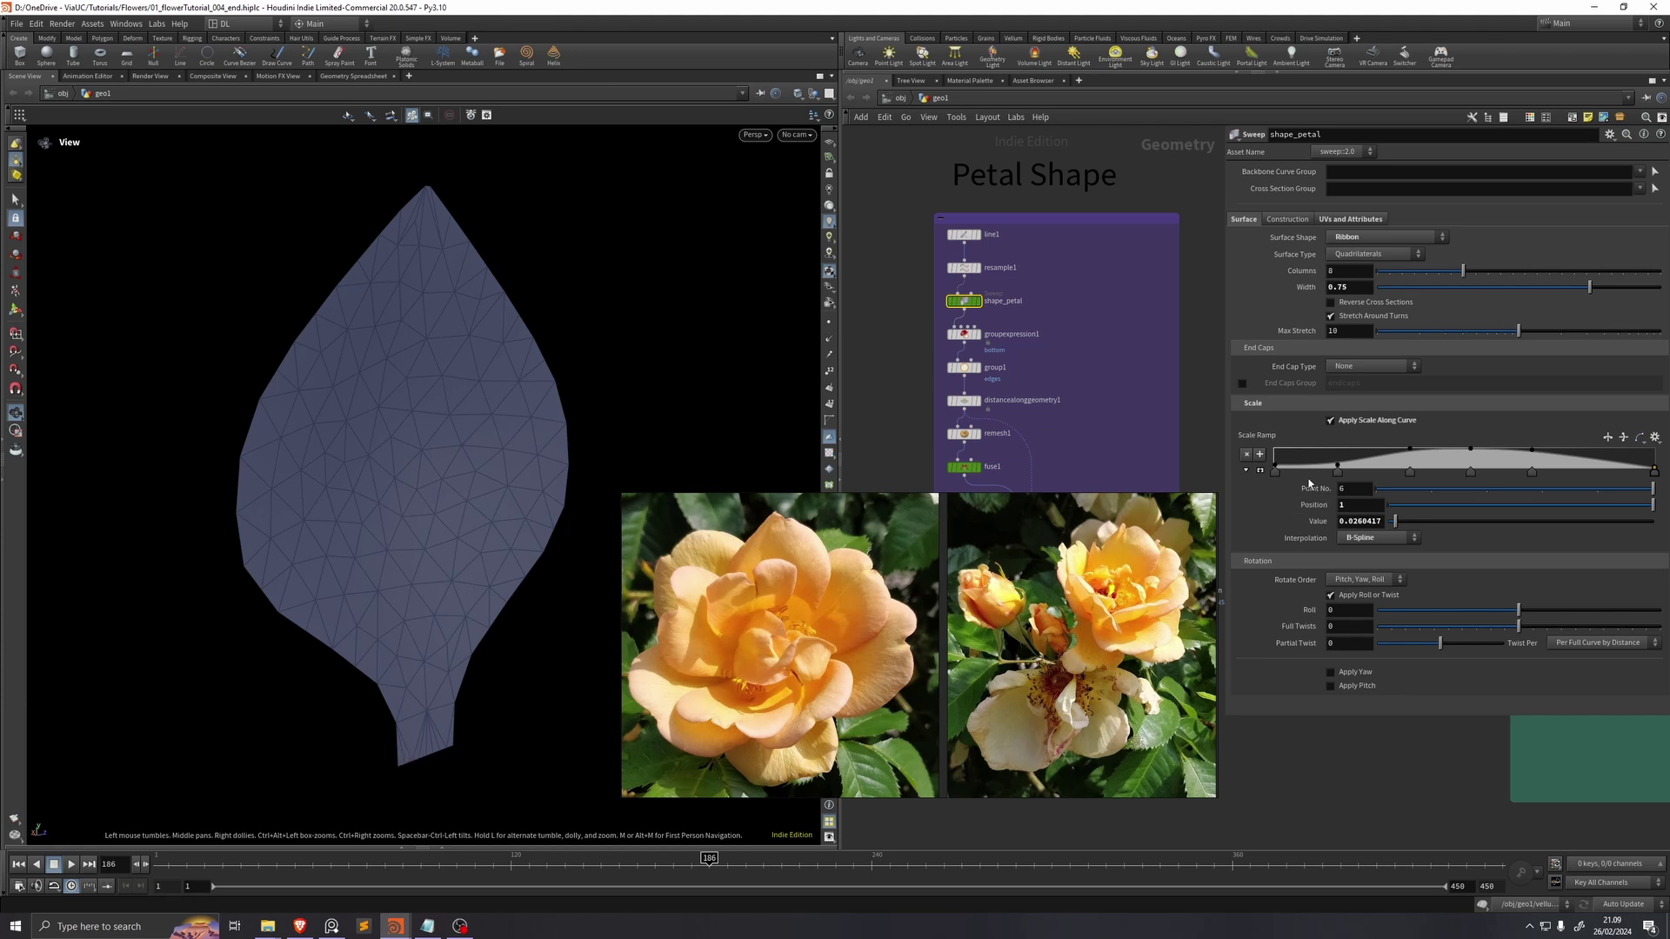
Step: Reshape the petal's scale ramp by deleting the low point near the base, lowering the start to 0 and shifting points for a broad, rounded tip
{"action": "left_click", "coordinate": [1260, 470]}
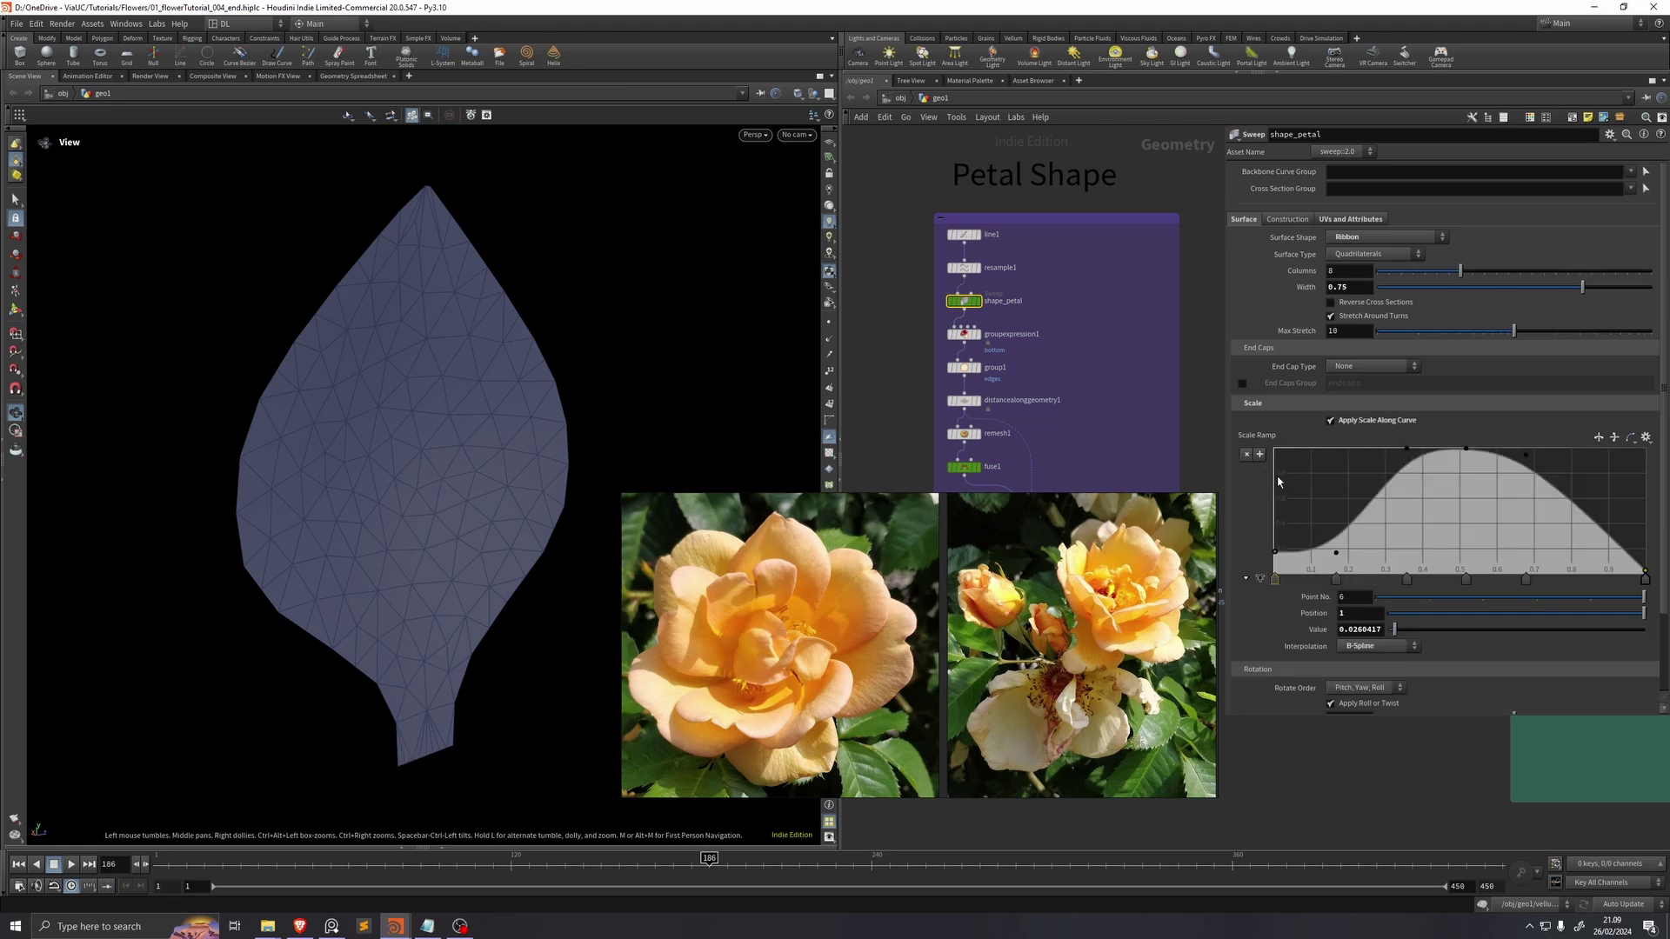
{"action": "left_click", "coordinate": [1336, 553], "text": "ctrl"}
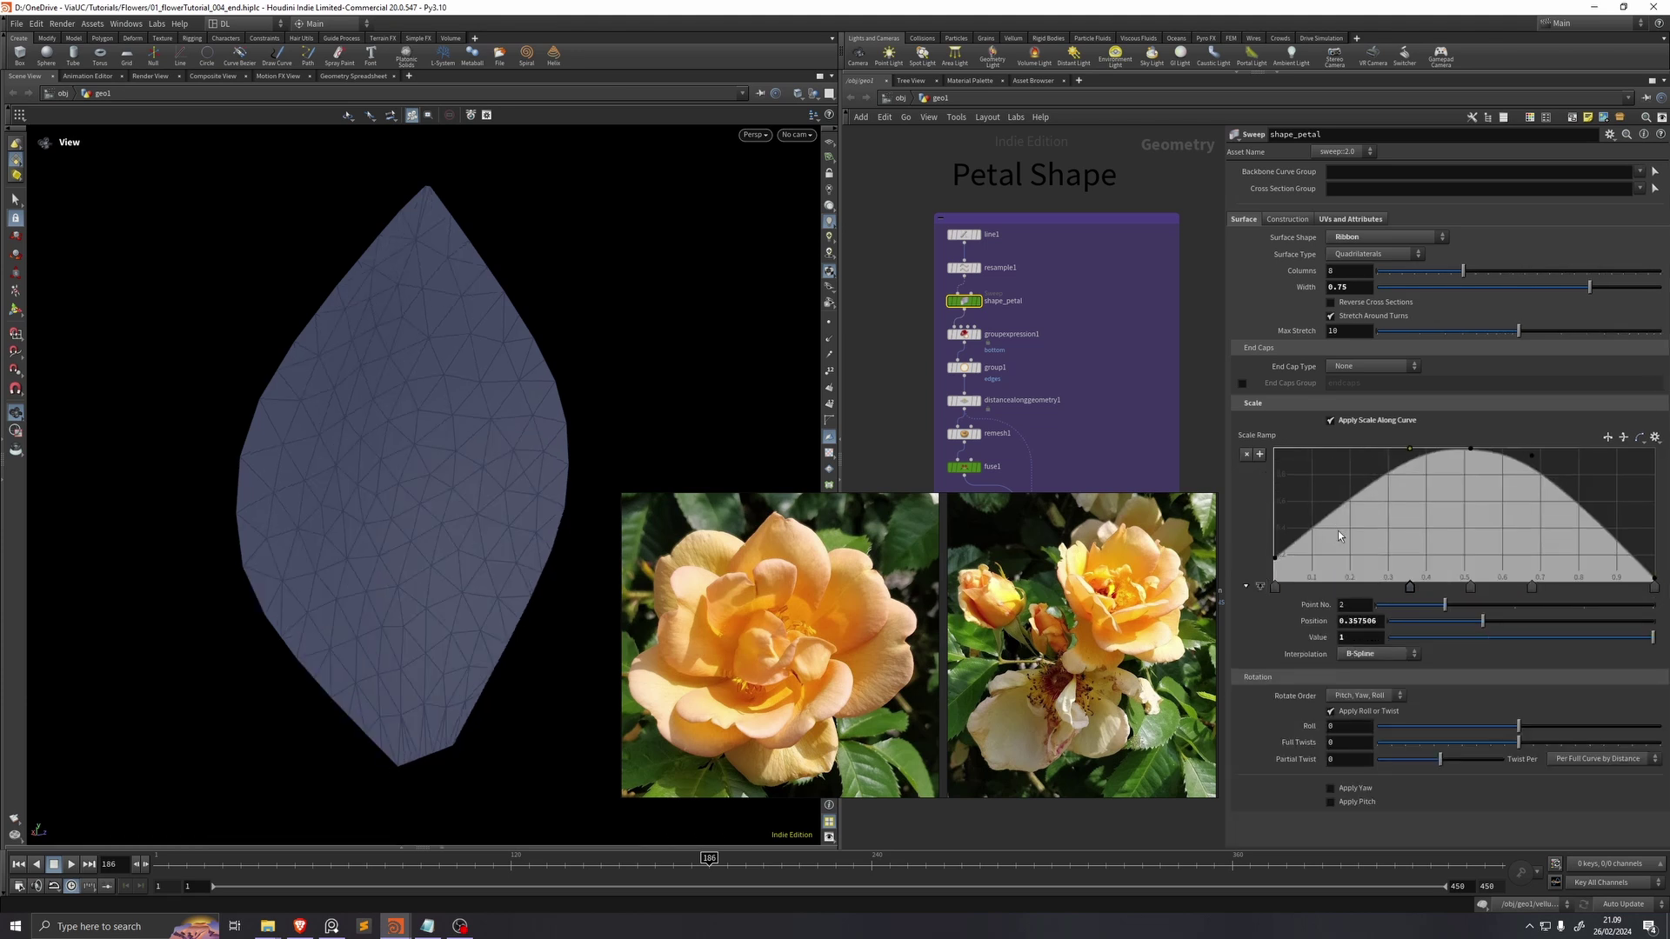
{"action": "left_click_drag", "start_coordinate": [1275, 557], "coordinate": [844, 658]}
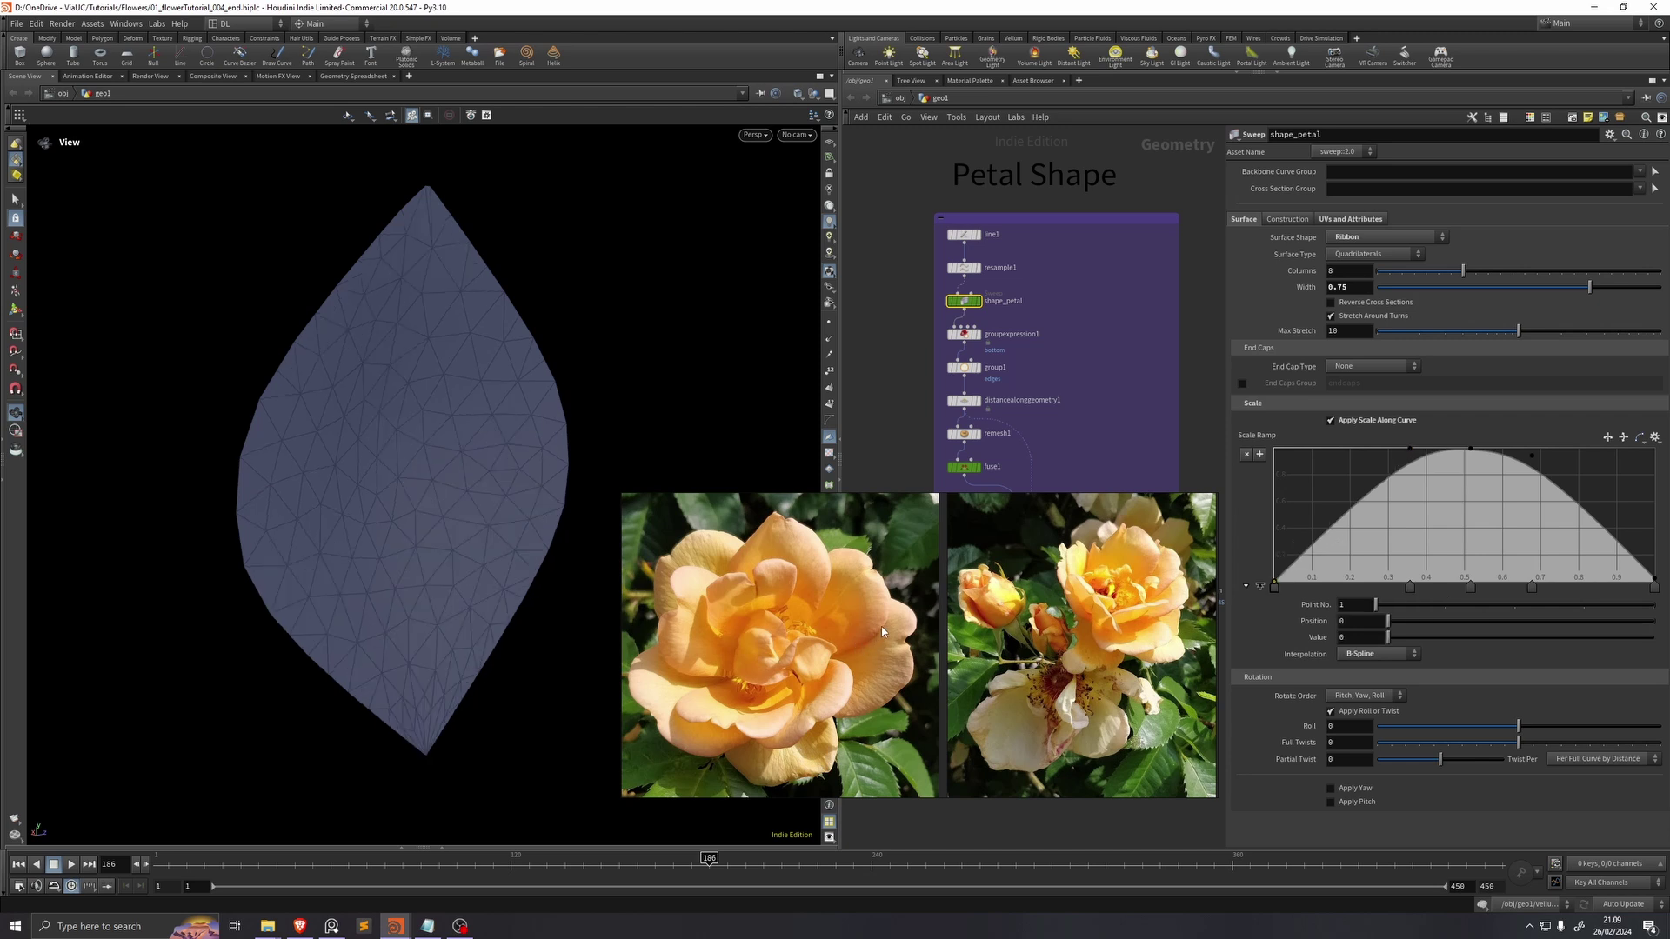
{"action": "left_click_drag", "start_coordinate": [1530, 585], "coordinate": [1634, 502]}
{"action": "left_click_drag", "start_coordinate": [1471, 587], "coordinate": [1475, 589]}
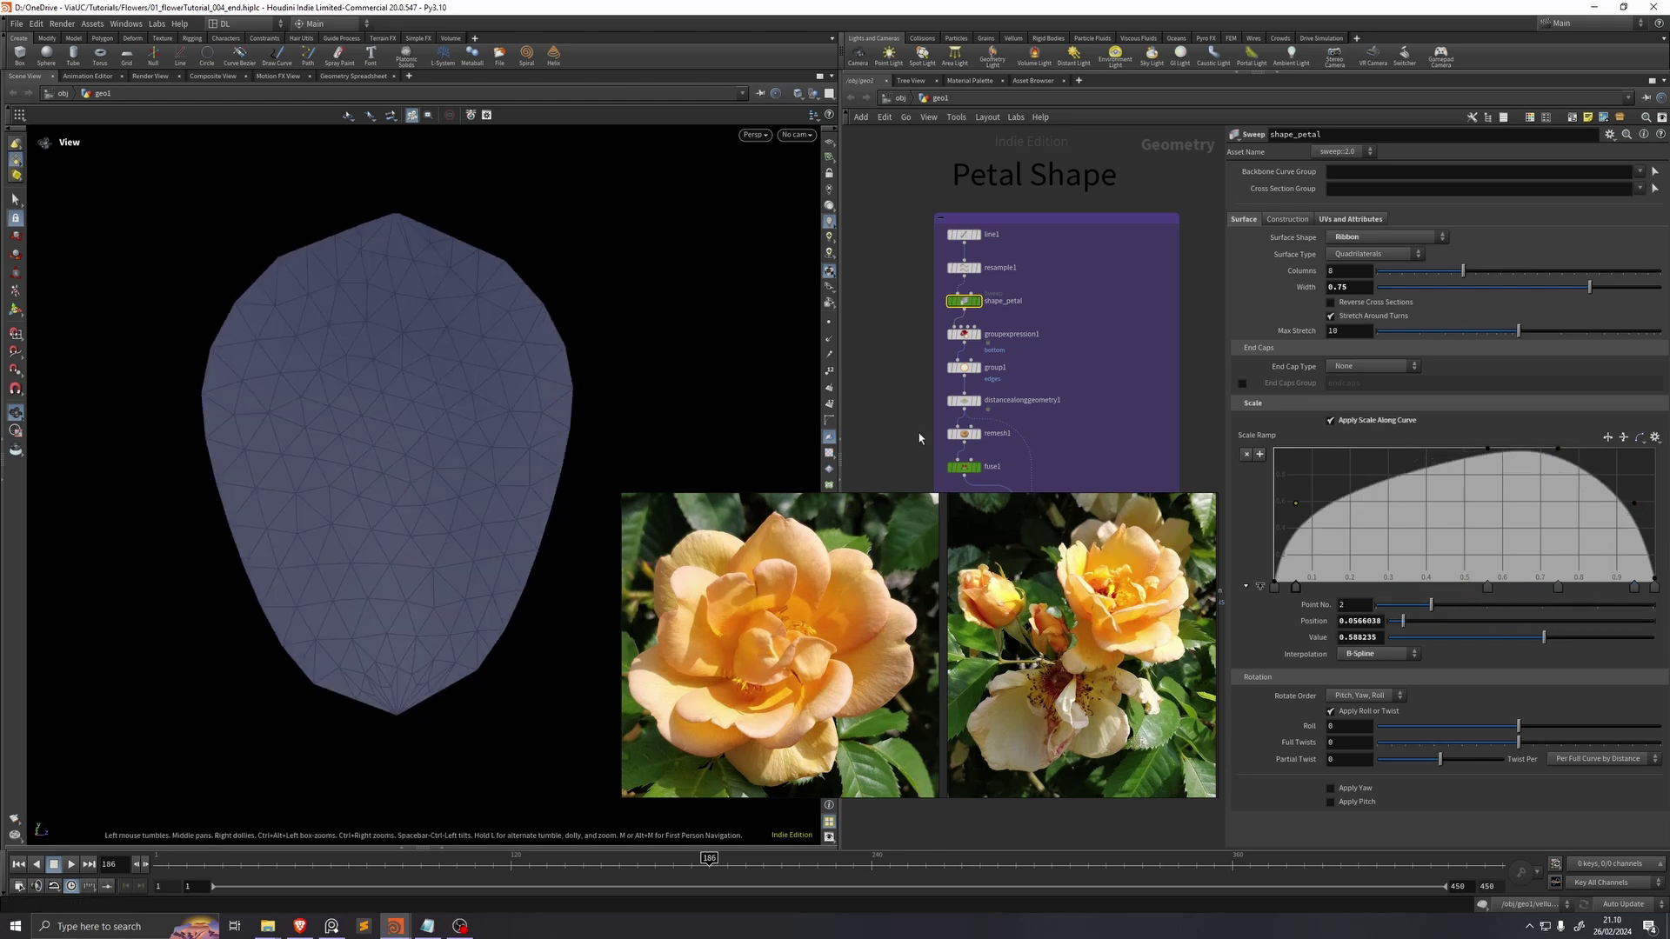
Step: Adjust the snap distance of the fuse1 node for the reshaped petal
{"action": "middle_click_drag", "start_coordinate": [918, 439], "coordinate": [924, 356]}
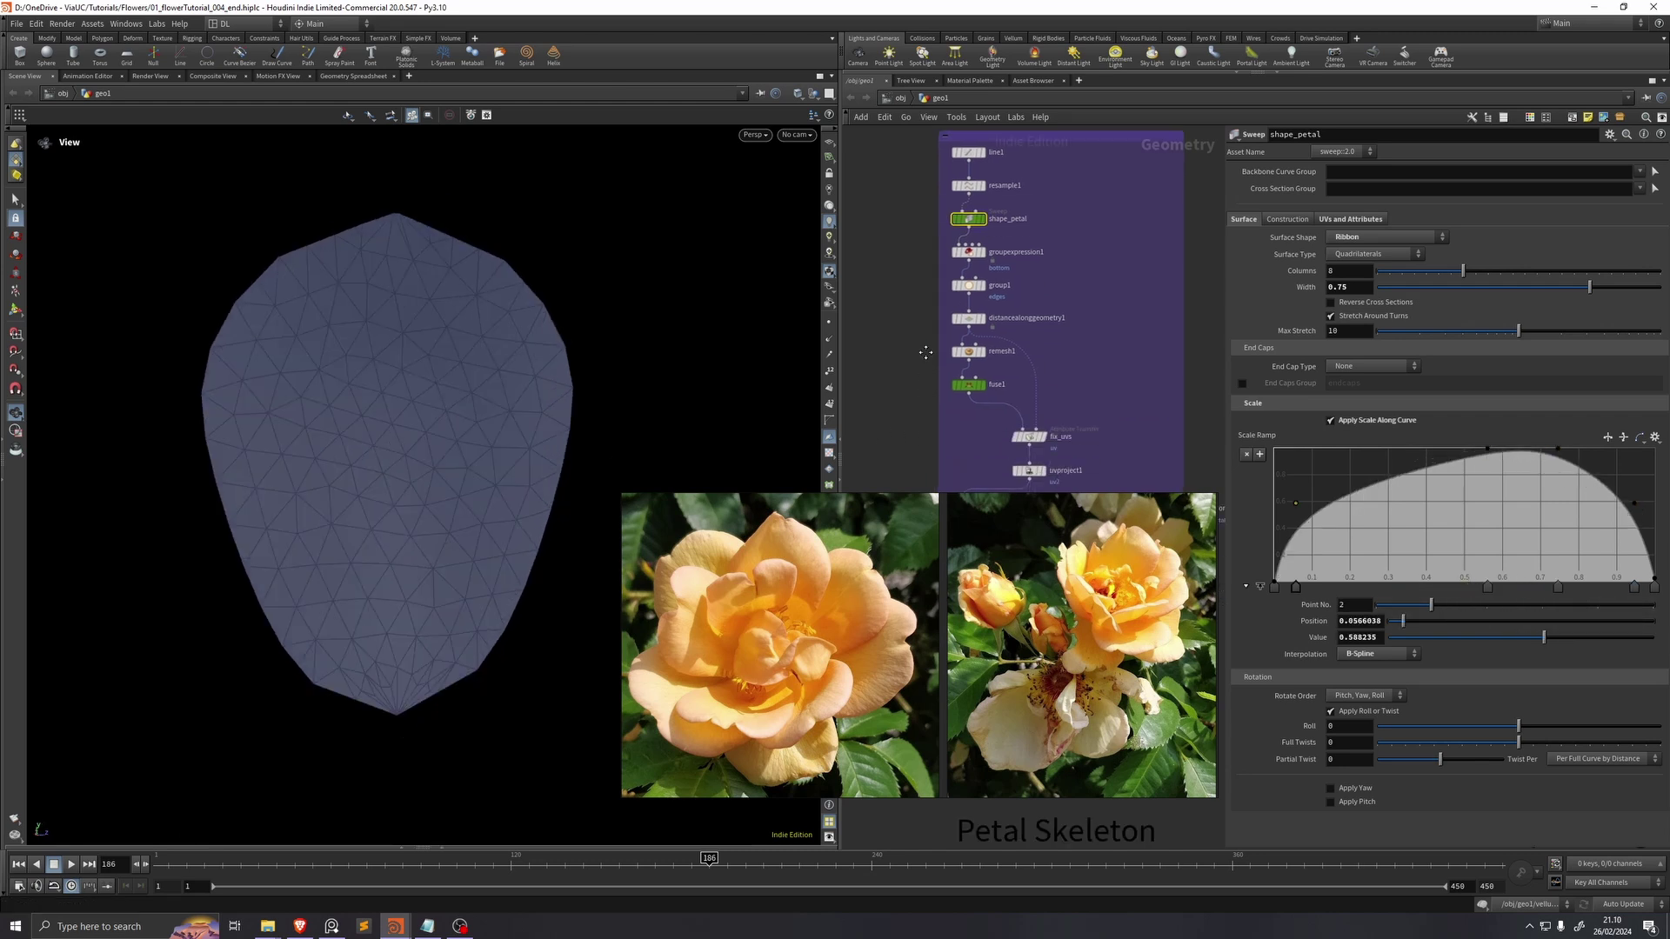
{"action": "left_click", "coordinate": [968, 385]}
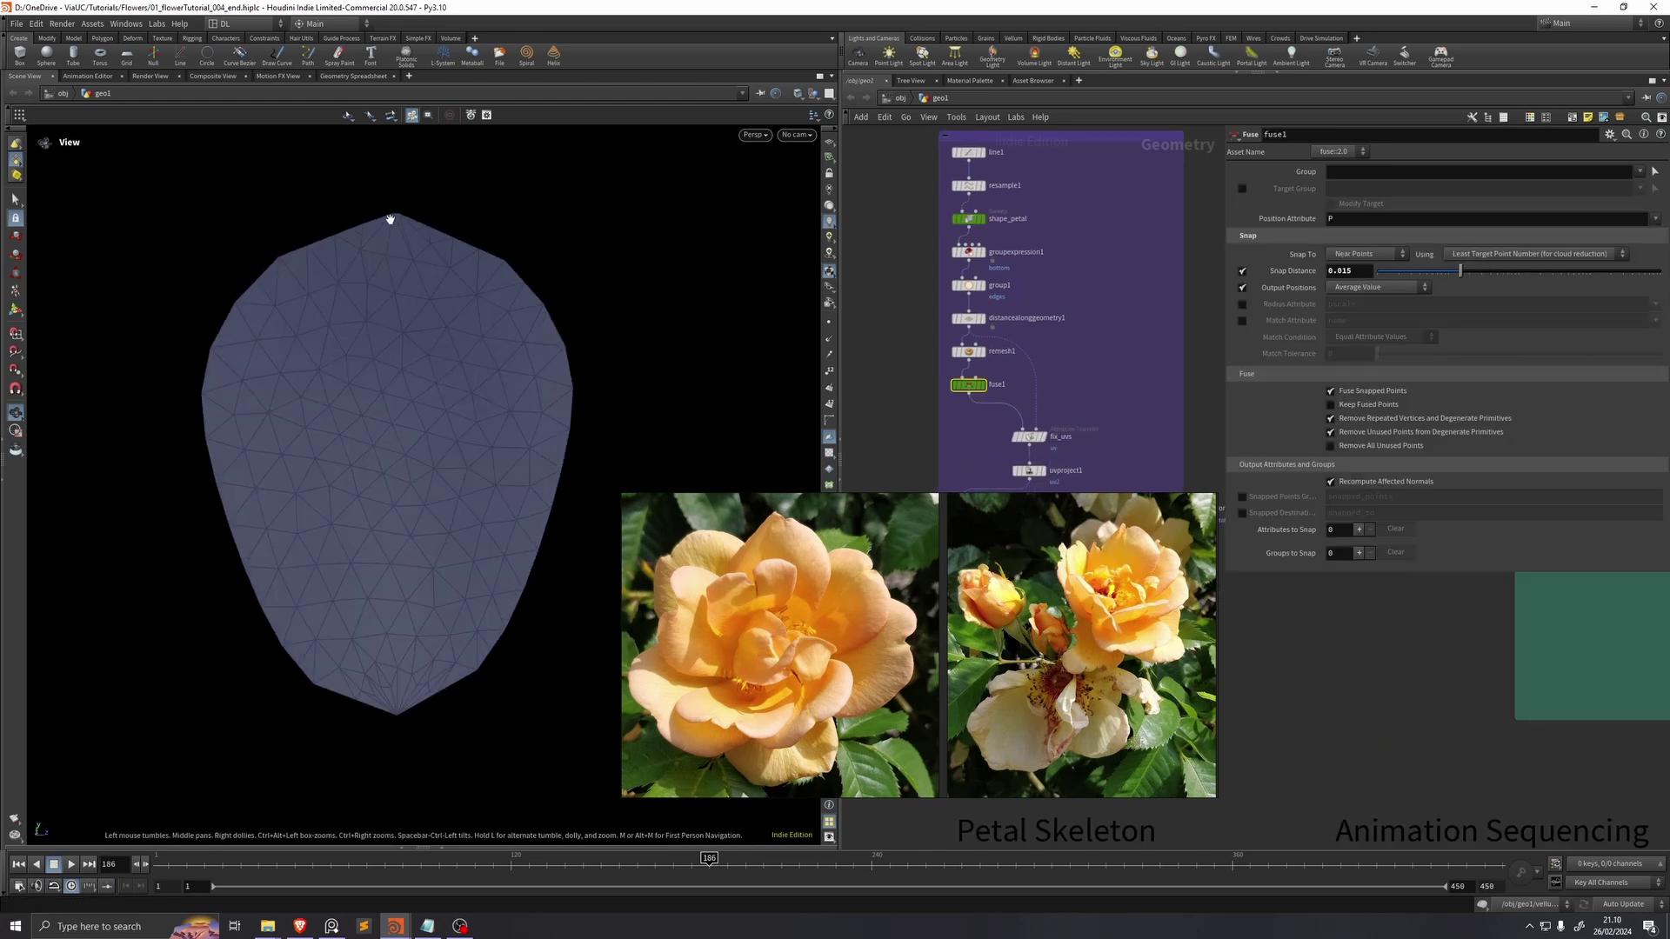
{"action": "left_click", "coordinate": [1344, 271]}
{"action": "key", "text": "Return"}
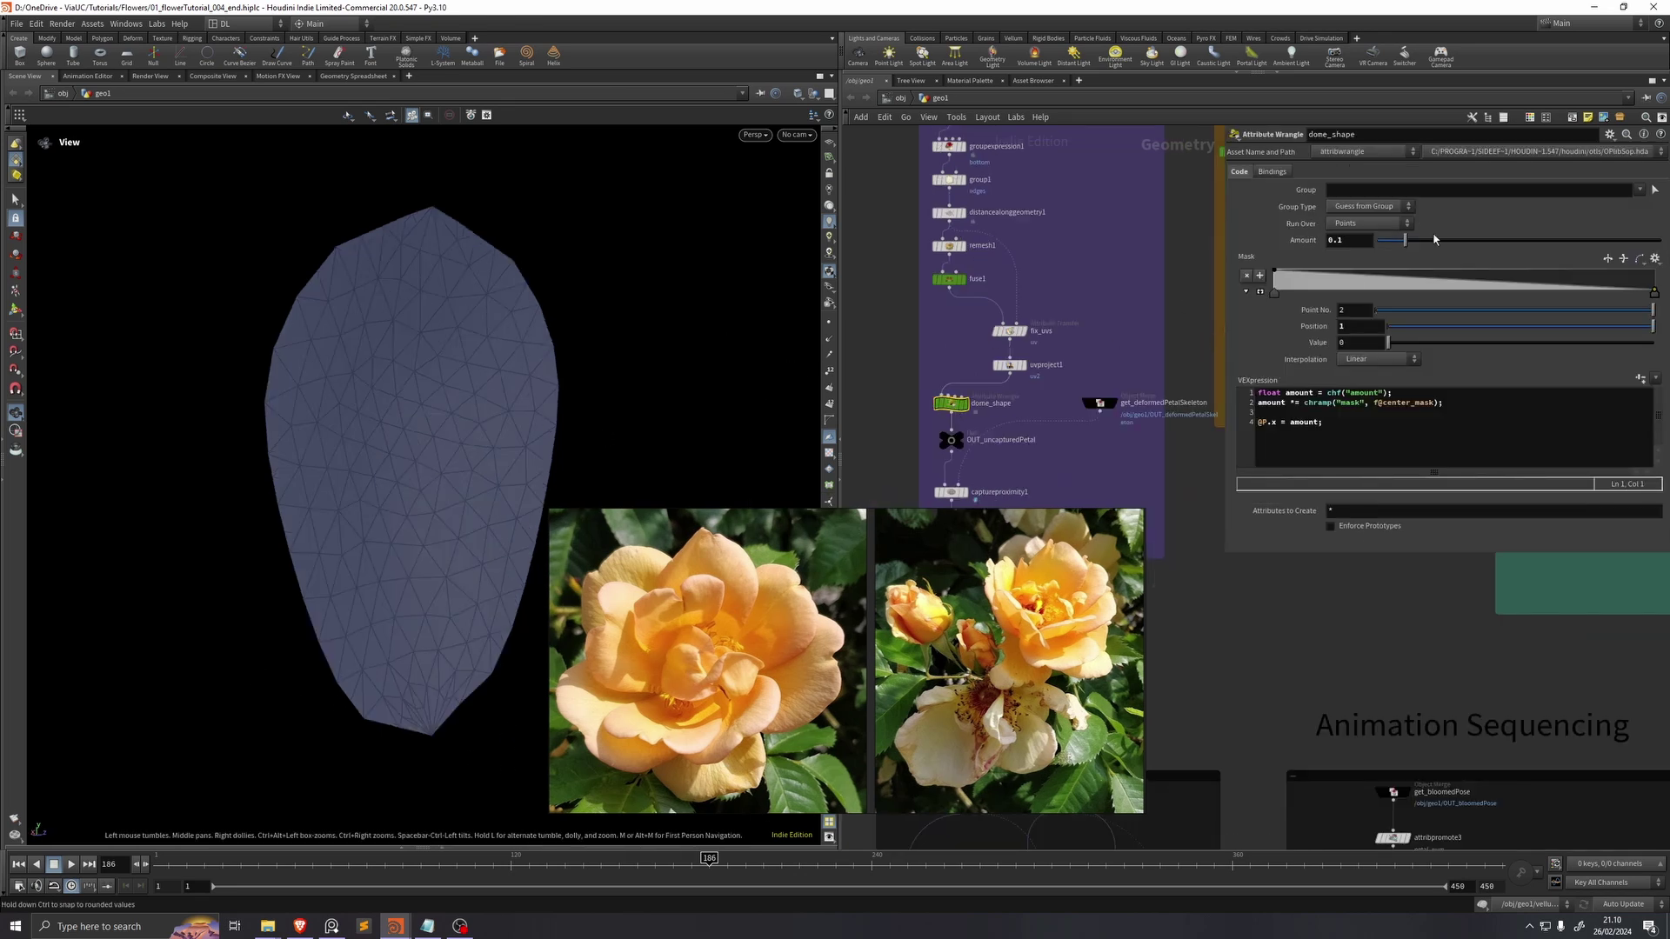
Step: Try a larger amount on the dome_shape wrangle and undo the change
{"action": "left_click_drag", "start_coordinate": [1404, 240], "coordinate": [1423, 245]}
{"action": "key", "text": "ctrl+z"}
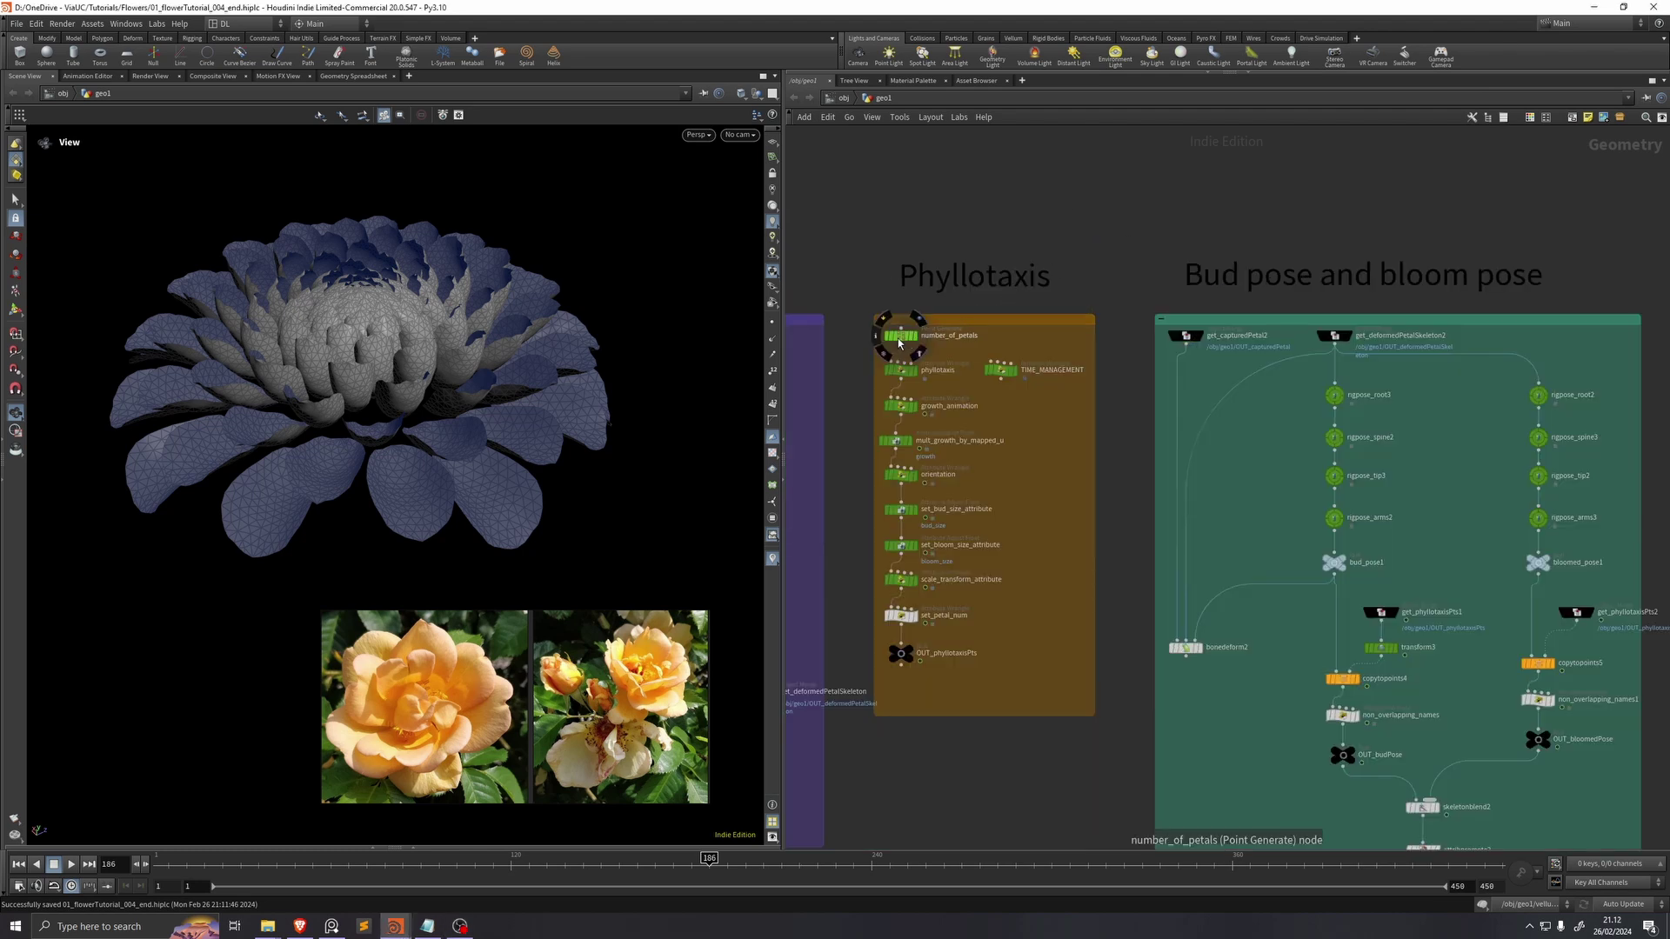
Step: Set the number of points on the number_of_petals node to 21
{"action": "left_click", "coordinate": [899, 340]}
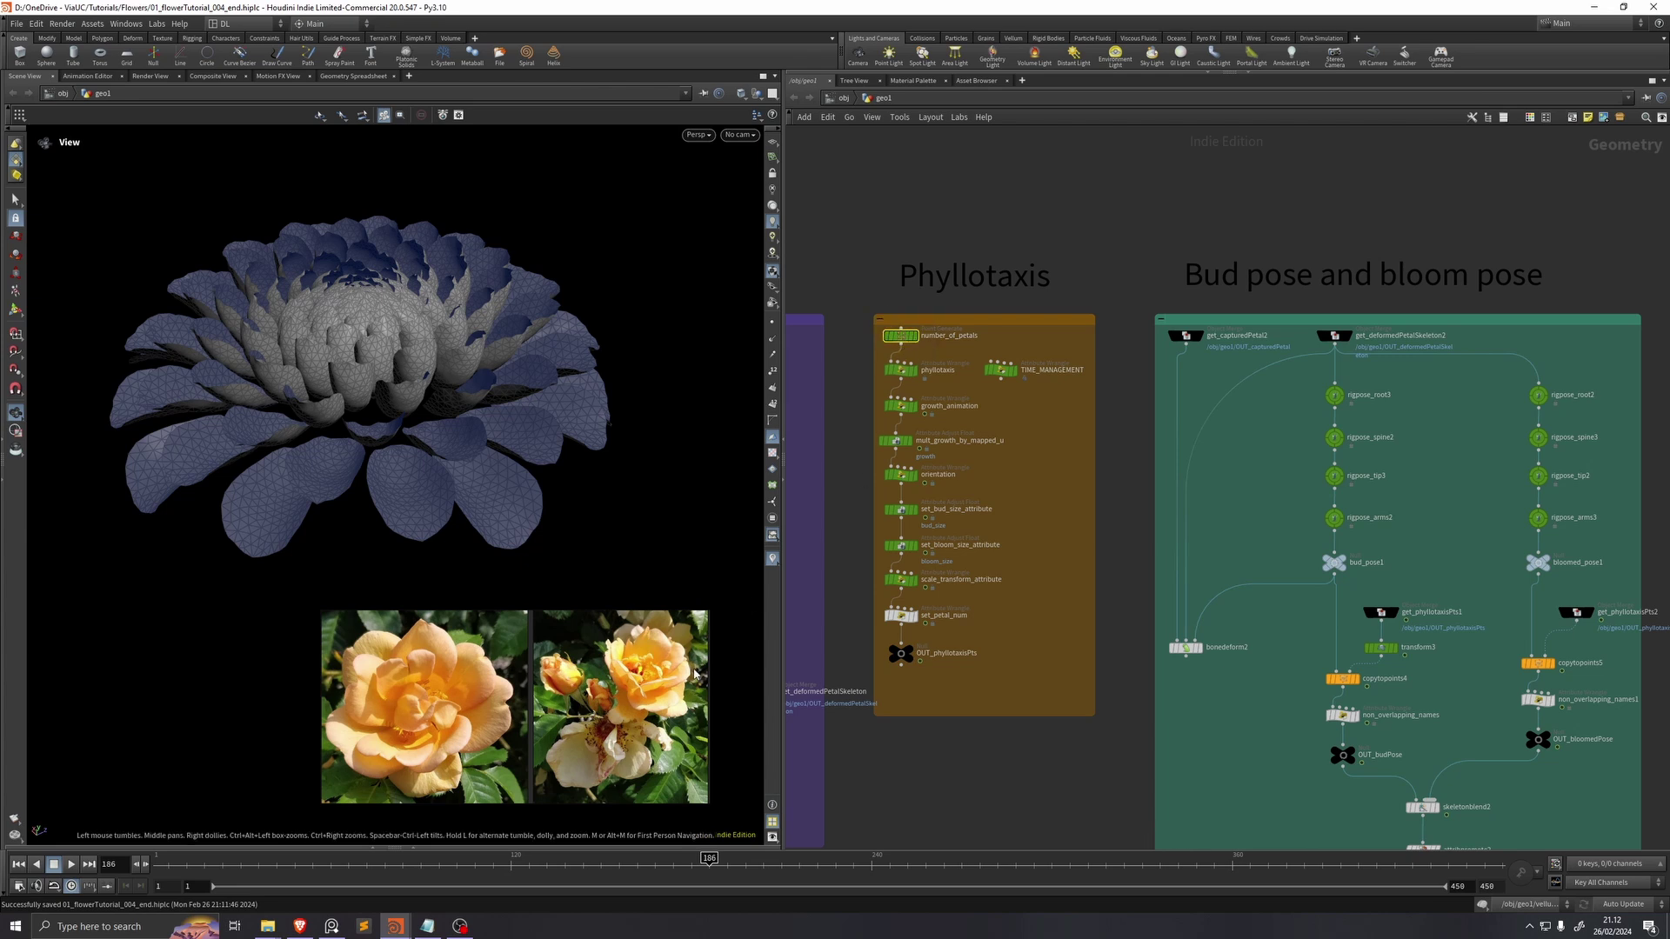
{"action": "key", "text": "p"}
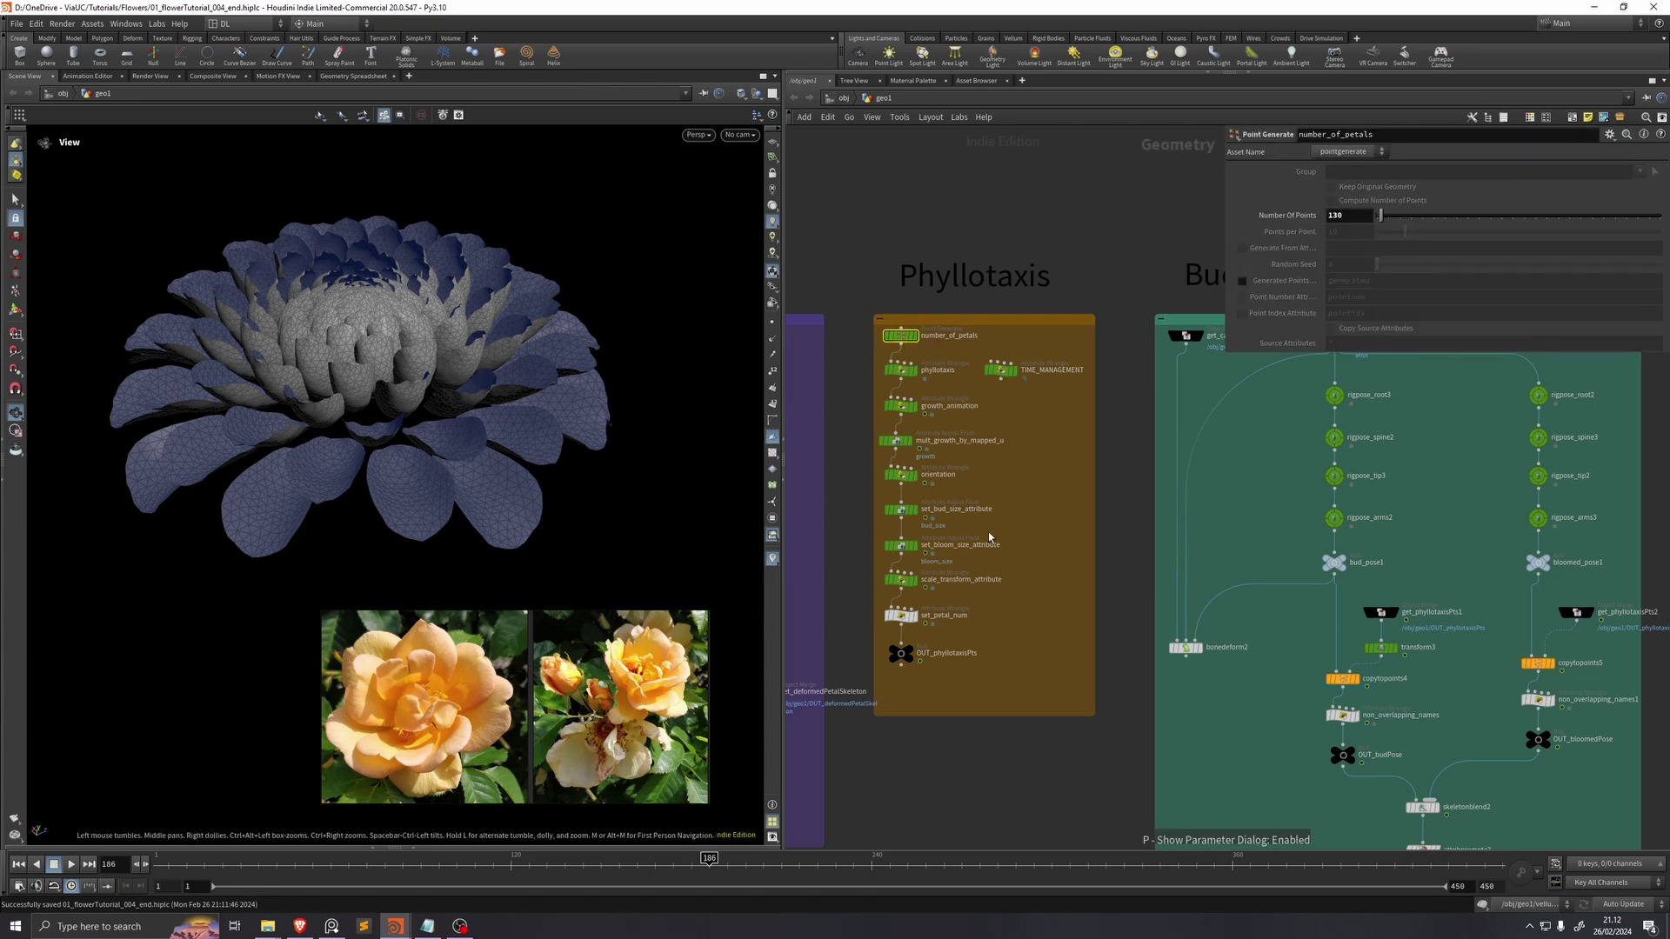
{"action": "double_click", "coordinate": [1332, 215]}
{"action": "type", "text": "21"}
{"action": "key", "text": "Return"}
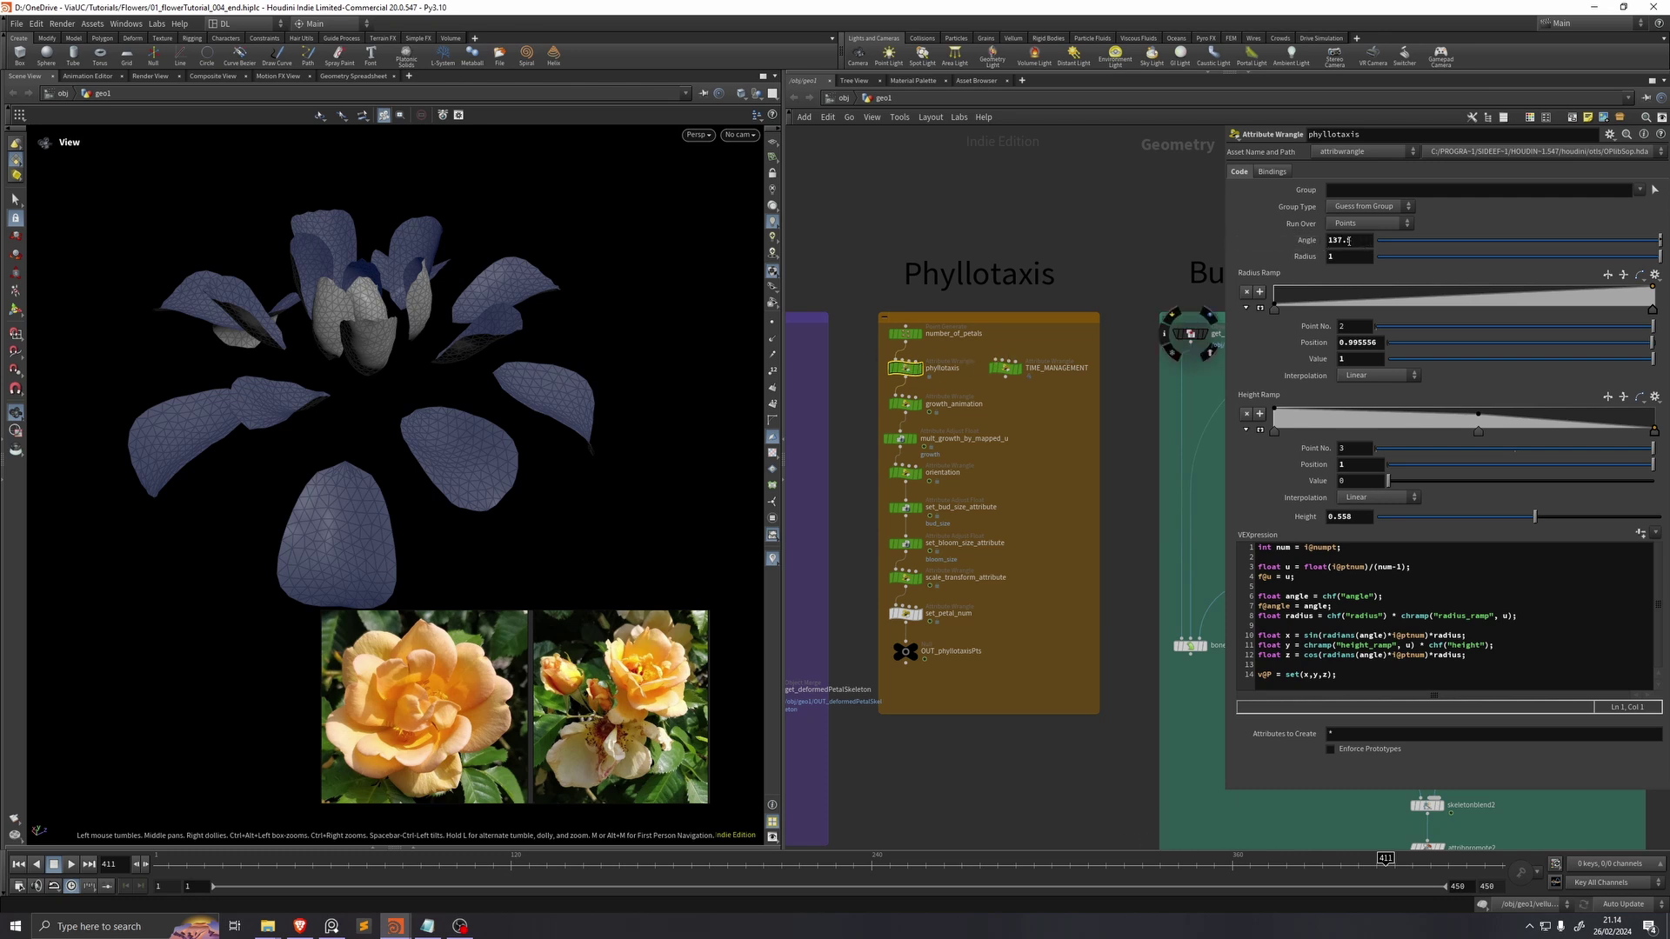
Step: Set the phyllotaxis wrangle's radius to 0.175 and its height to 0.2
{"action": "left_click_drag", "start_coordinate": [403, 379], "coordinate": [403, 397]}
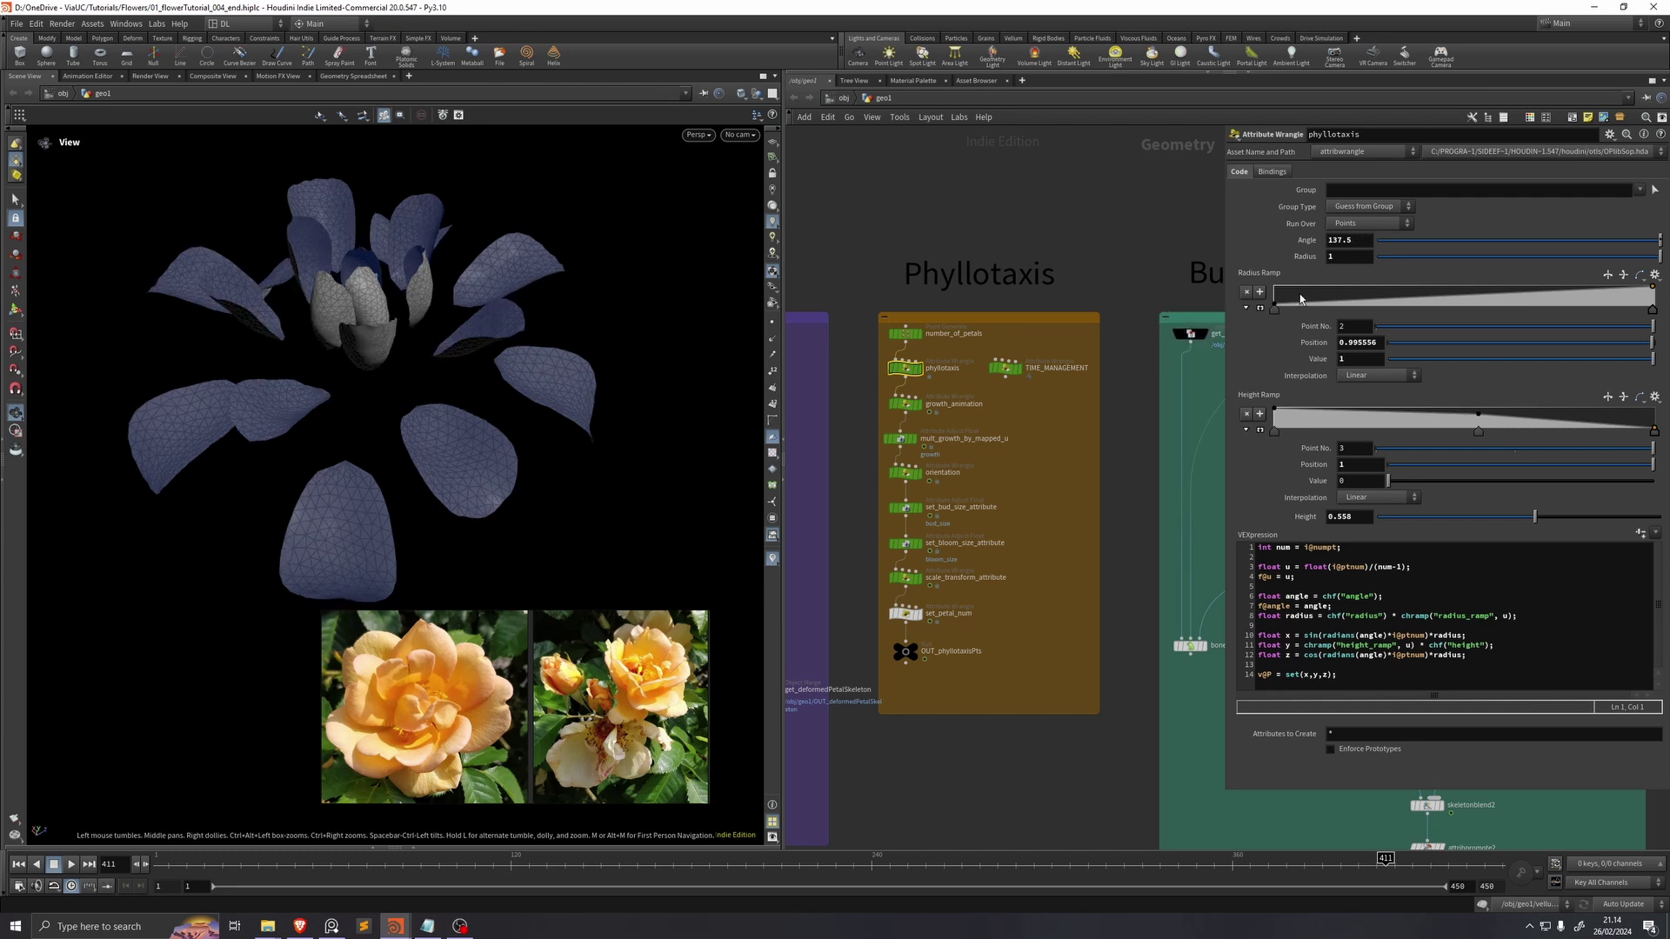
{"action": "left_click_drag", "start_coordinate": [1348, 261], "coordinate": [1205, 269]}
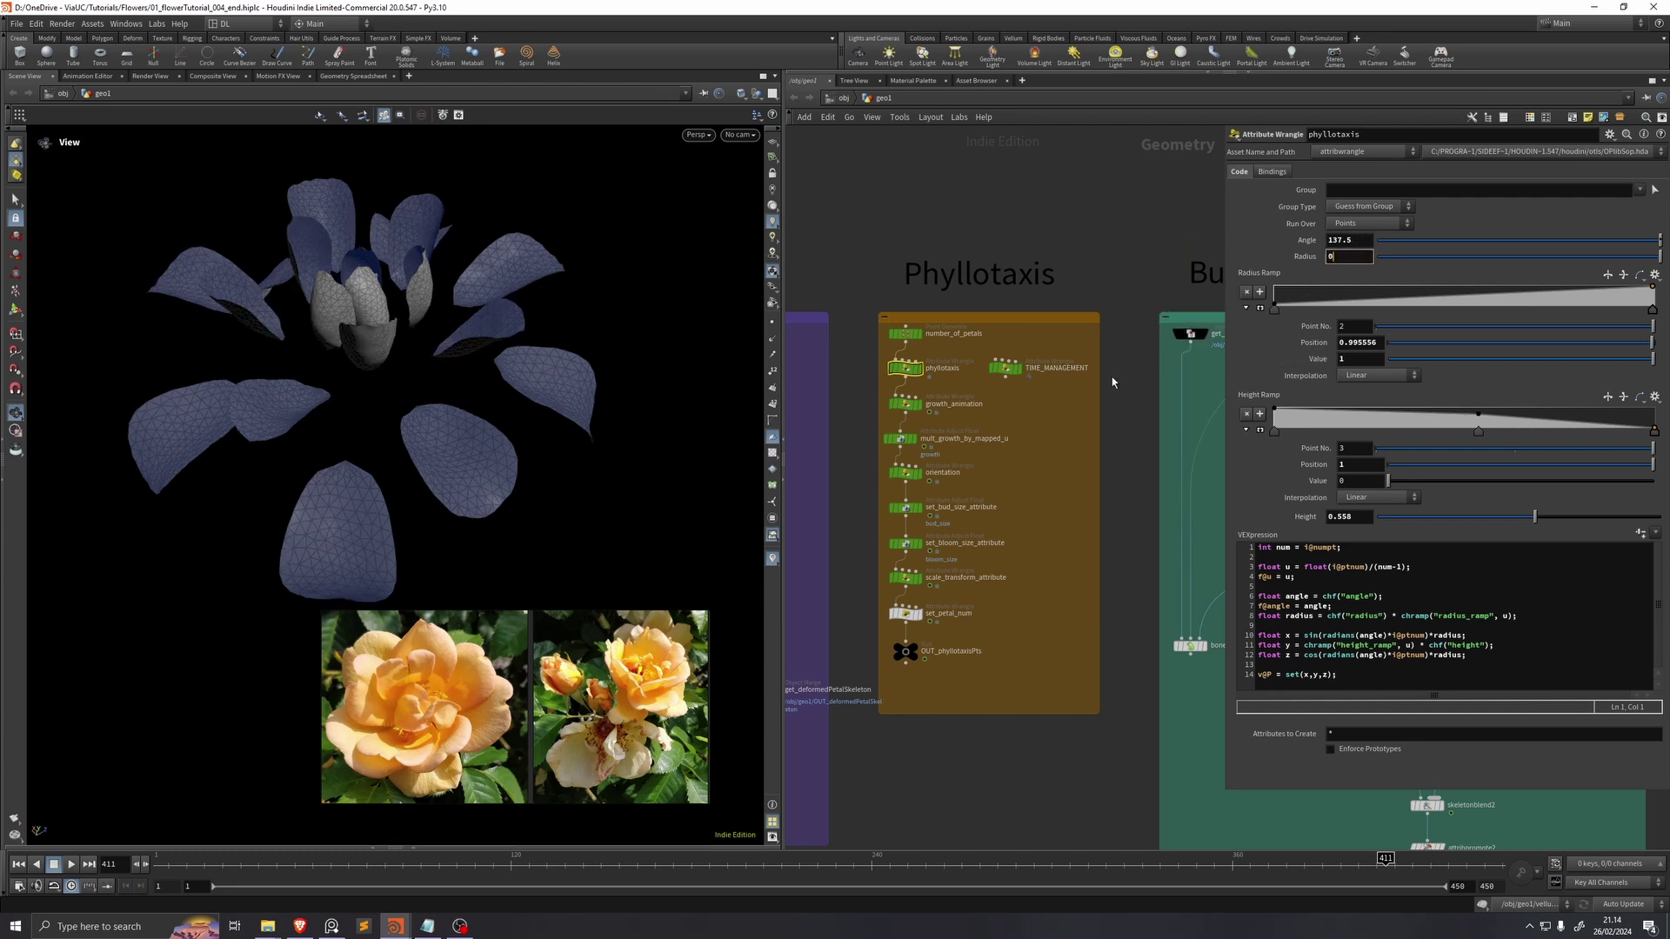
{"action": "type", "text": "0.175"}
{"action": "key", "text": "Return"}
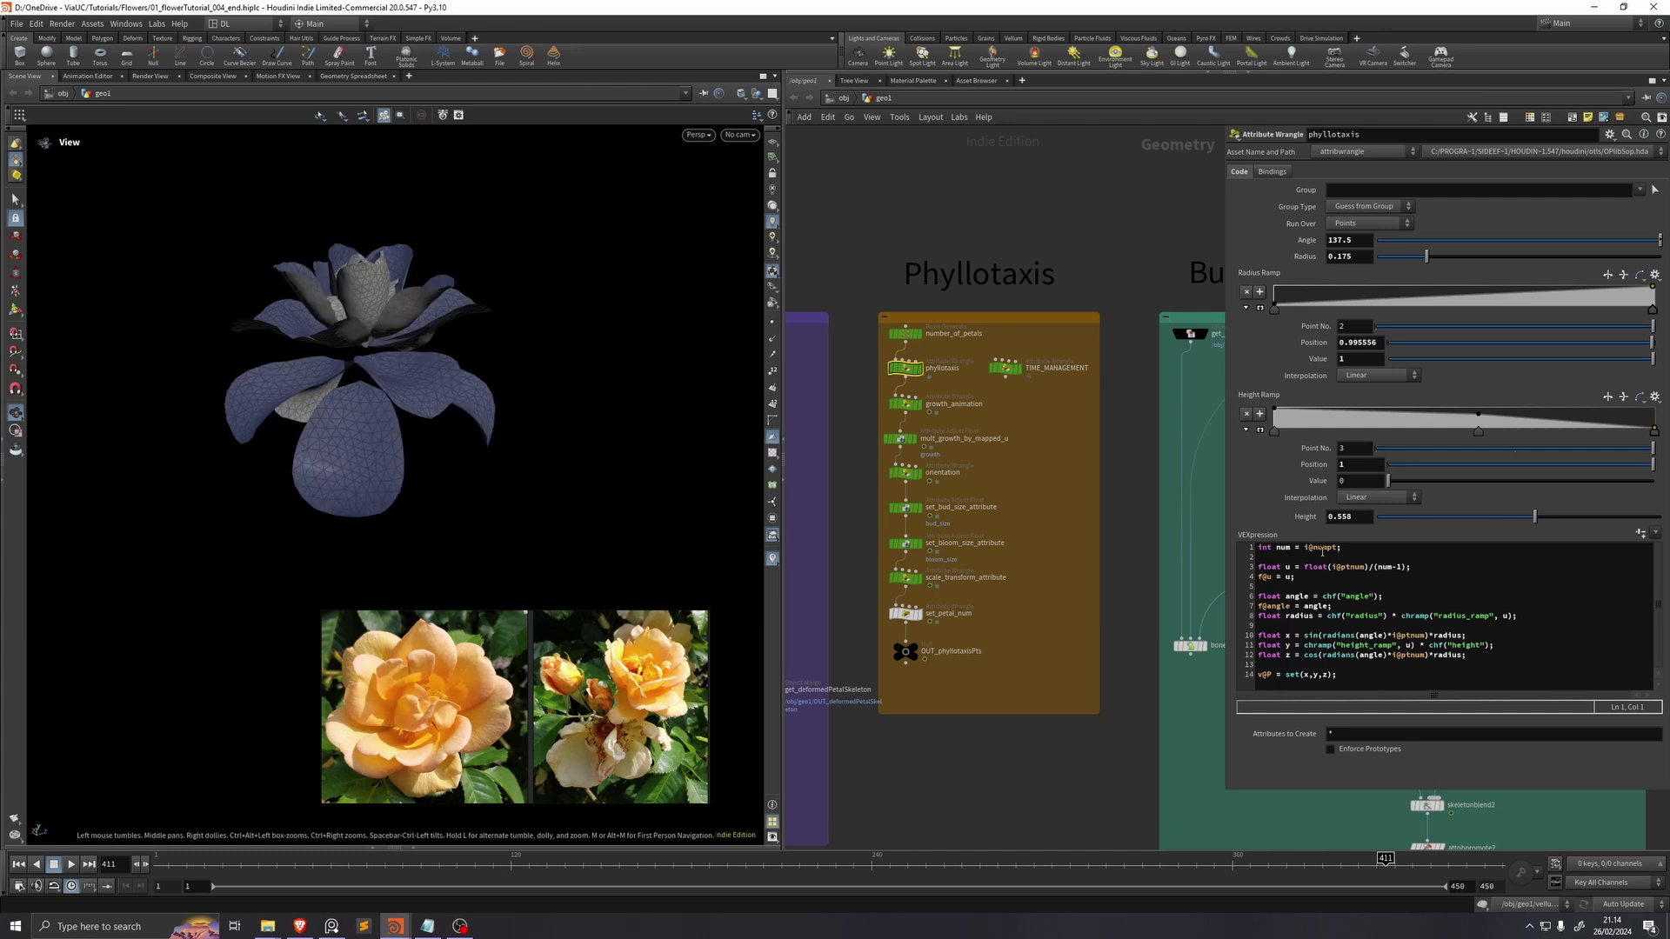
{"action": "double_click", "coordinate": [1349, 516]}
{"action": "type", "text": "0.2"}
{"action": "key", "text": "Return"}
Step: Reshape the phyllotaxis height ramp with inner points near positions 0.2 and 0.87, and use B-Spline interpolation for a smooth falloff
{"action": "left_click_drag", "start_coordinate": [1404, 449], "coordinate": [1575, 527]}
{"action": "left_click_drag", "start_coordinate": [1231, 434], "coordinate": [1232, 422]}
{"action": "left_click", "coordinate": [1124, 410]}
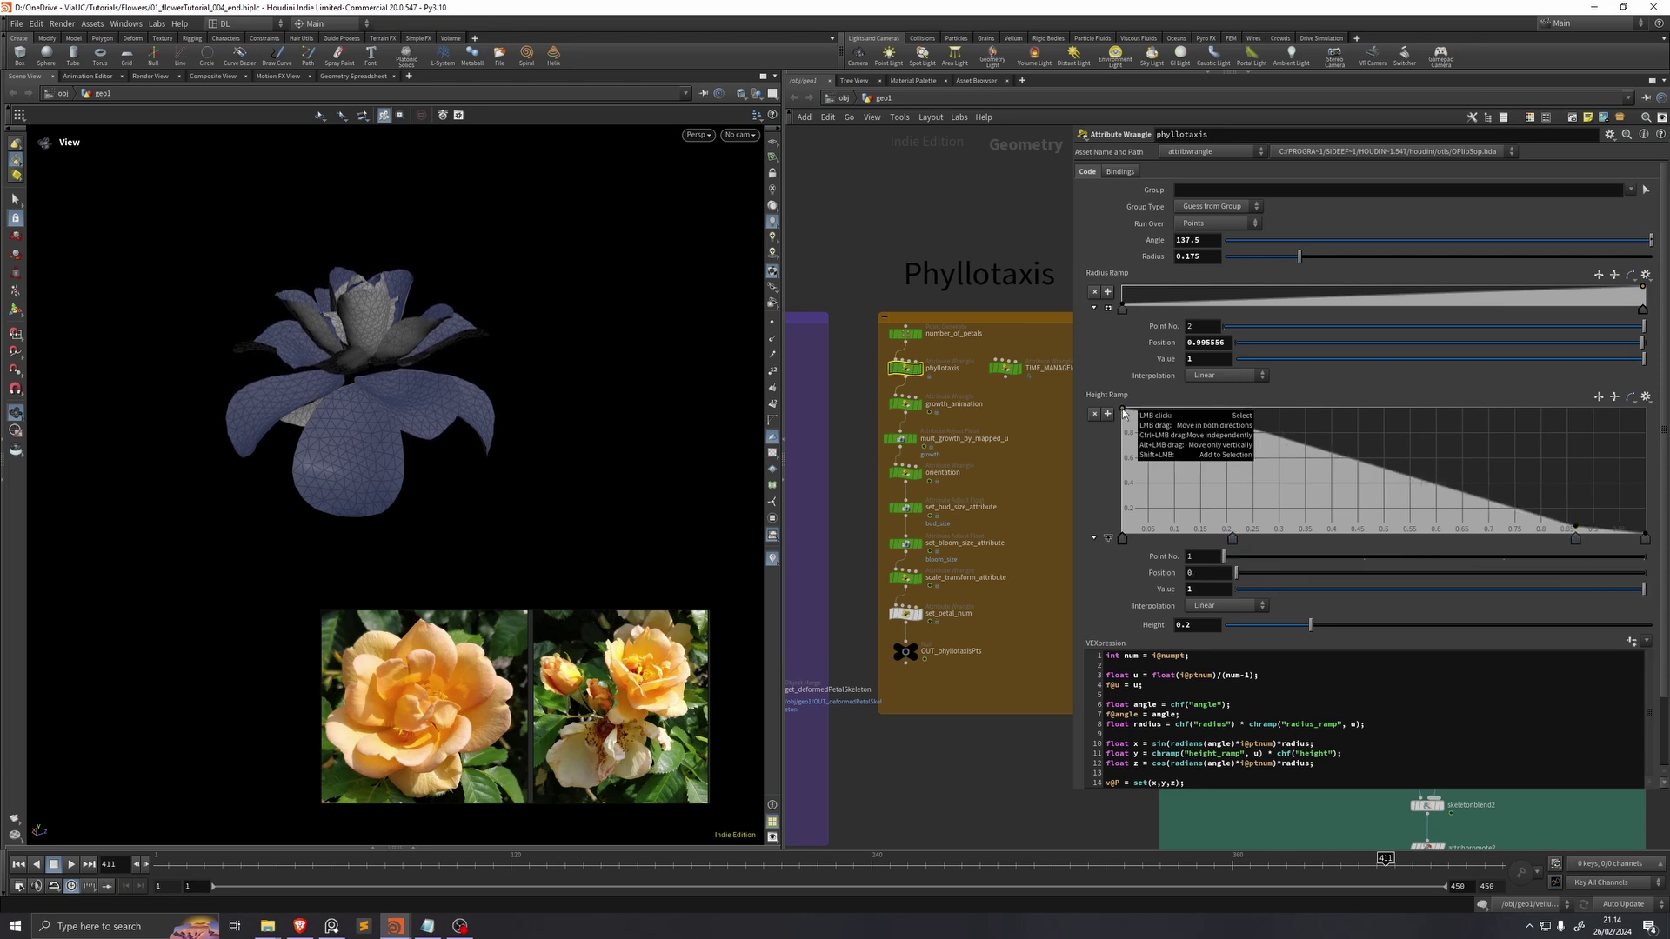
{"action": "left_click", "coordinate": [1650, 536]}
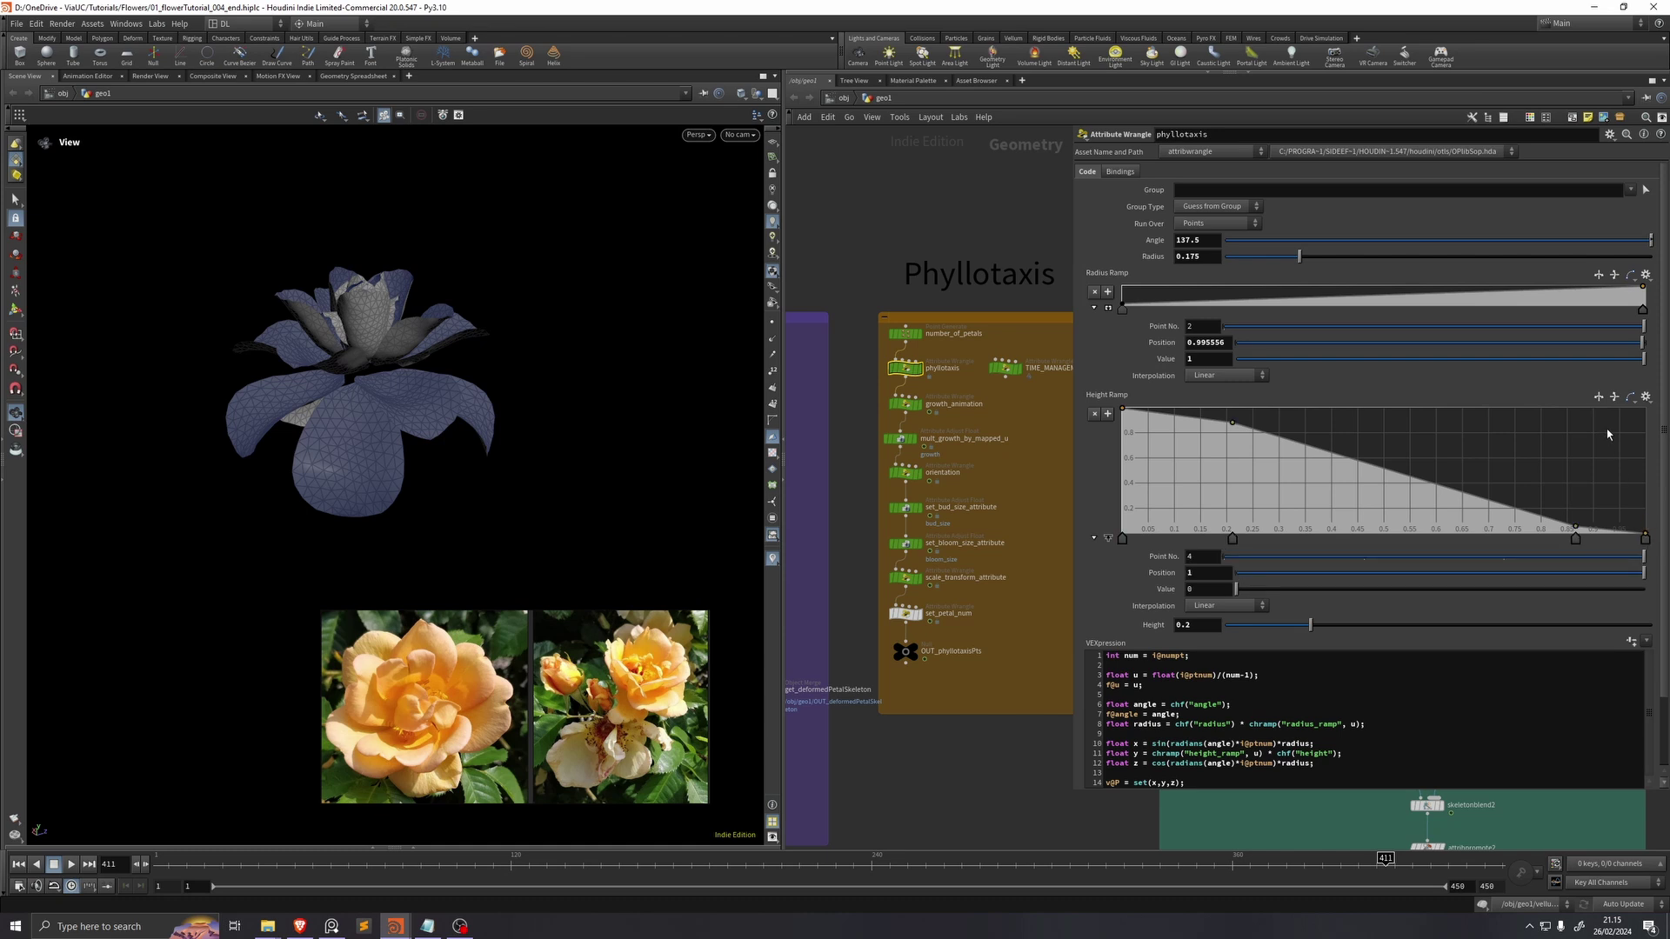
{"action": "left_click", "coordinate": [1631, 398]}
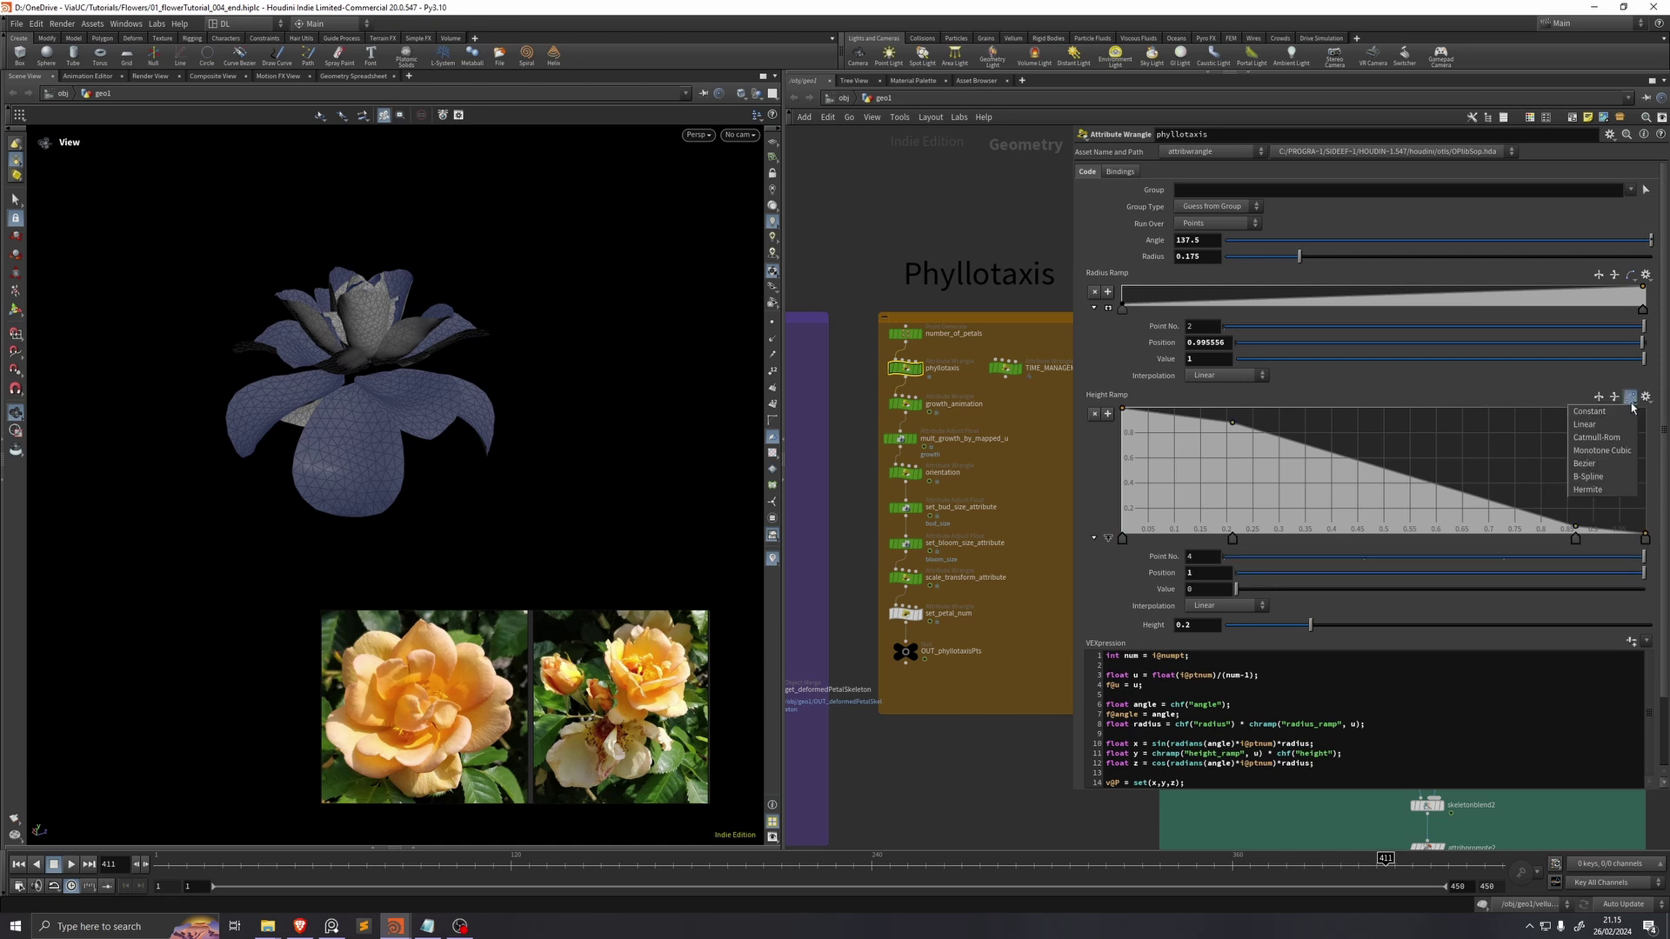
{"action": "left_click", "coordinate": [1588, 477]}
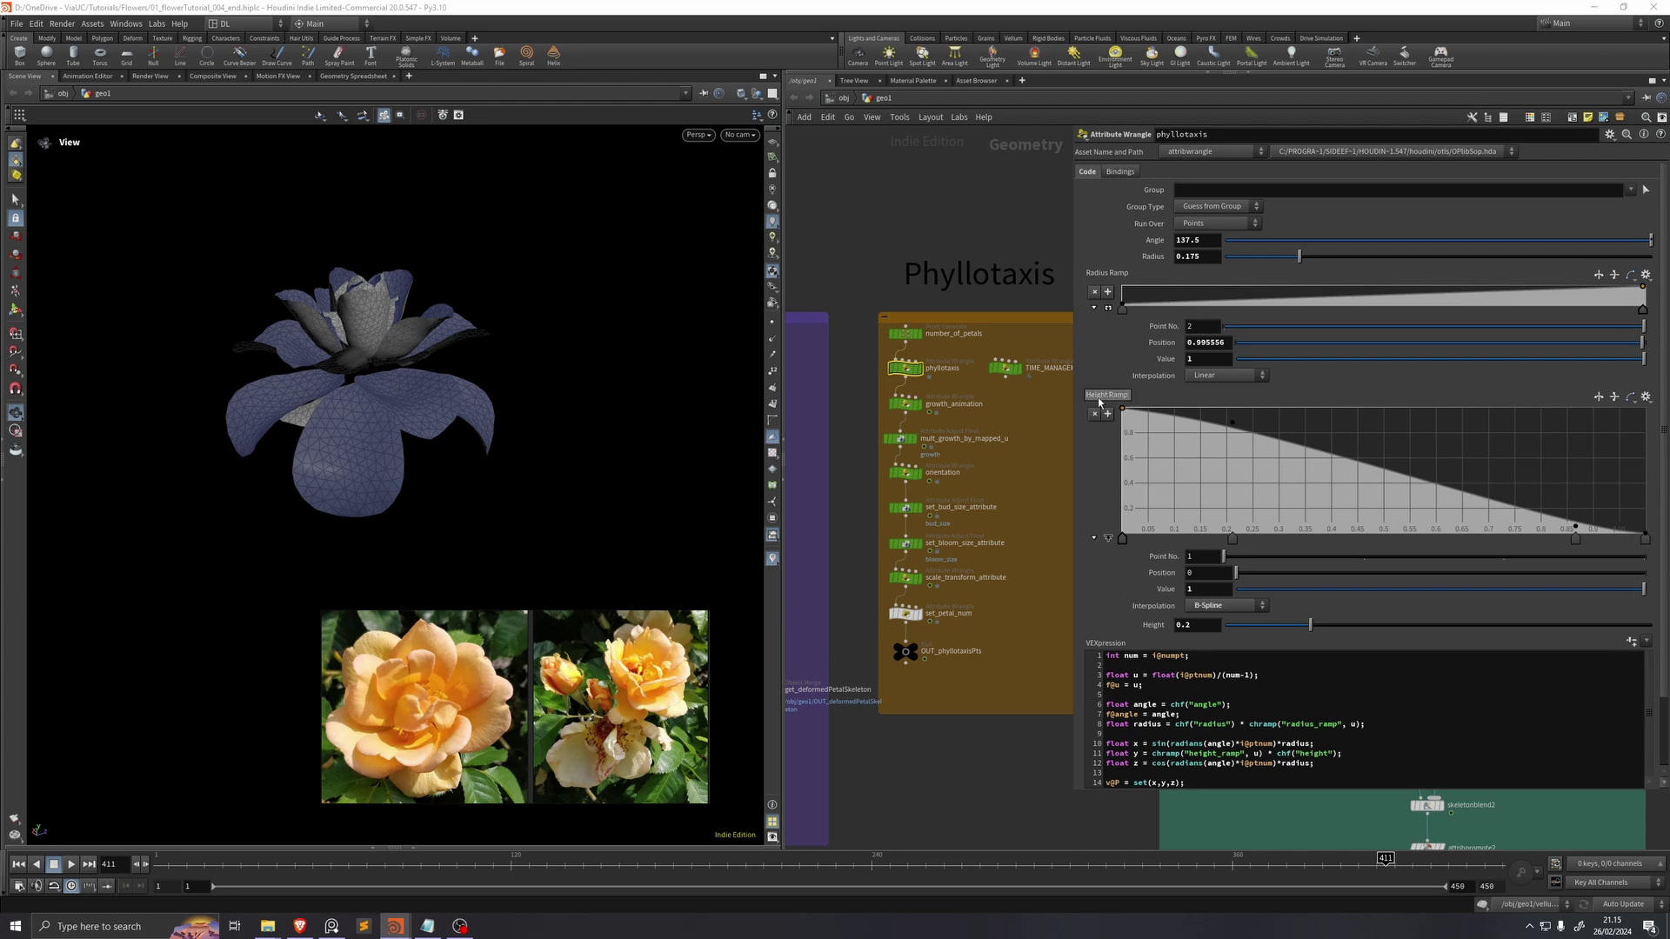
Step: Bypass the mult_growth_by_mapped_u node in the Phyllotaxis network
{"action": "left_click", "coordinate": [901, 438]}
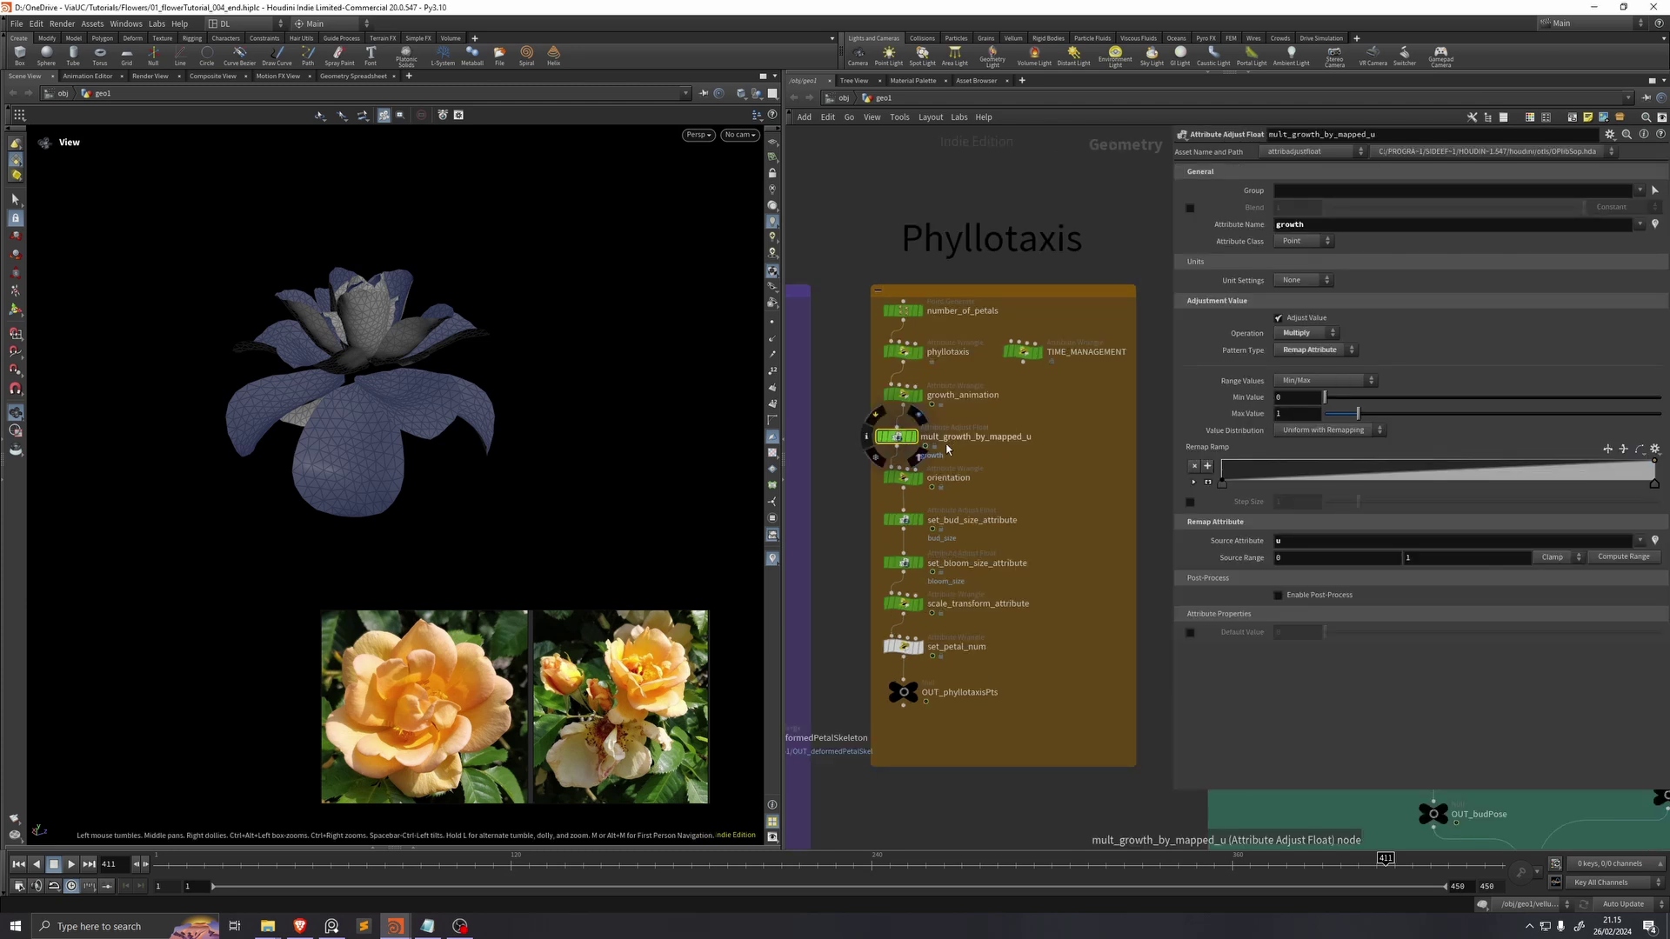
{"action": "left_click", "coordinate": [880, 421]}
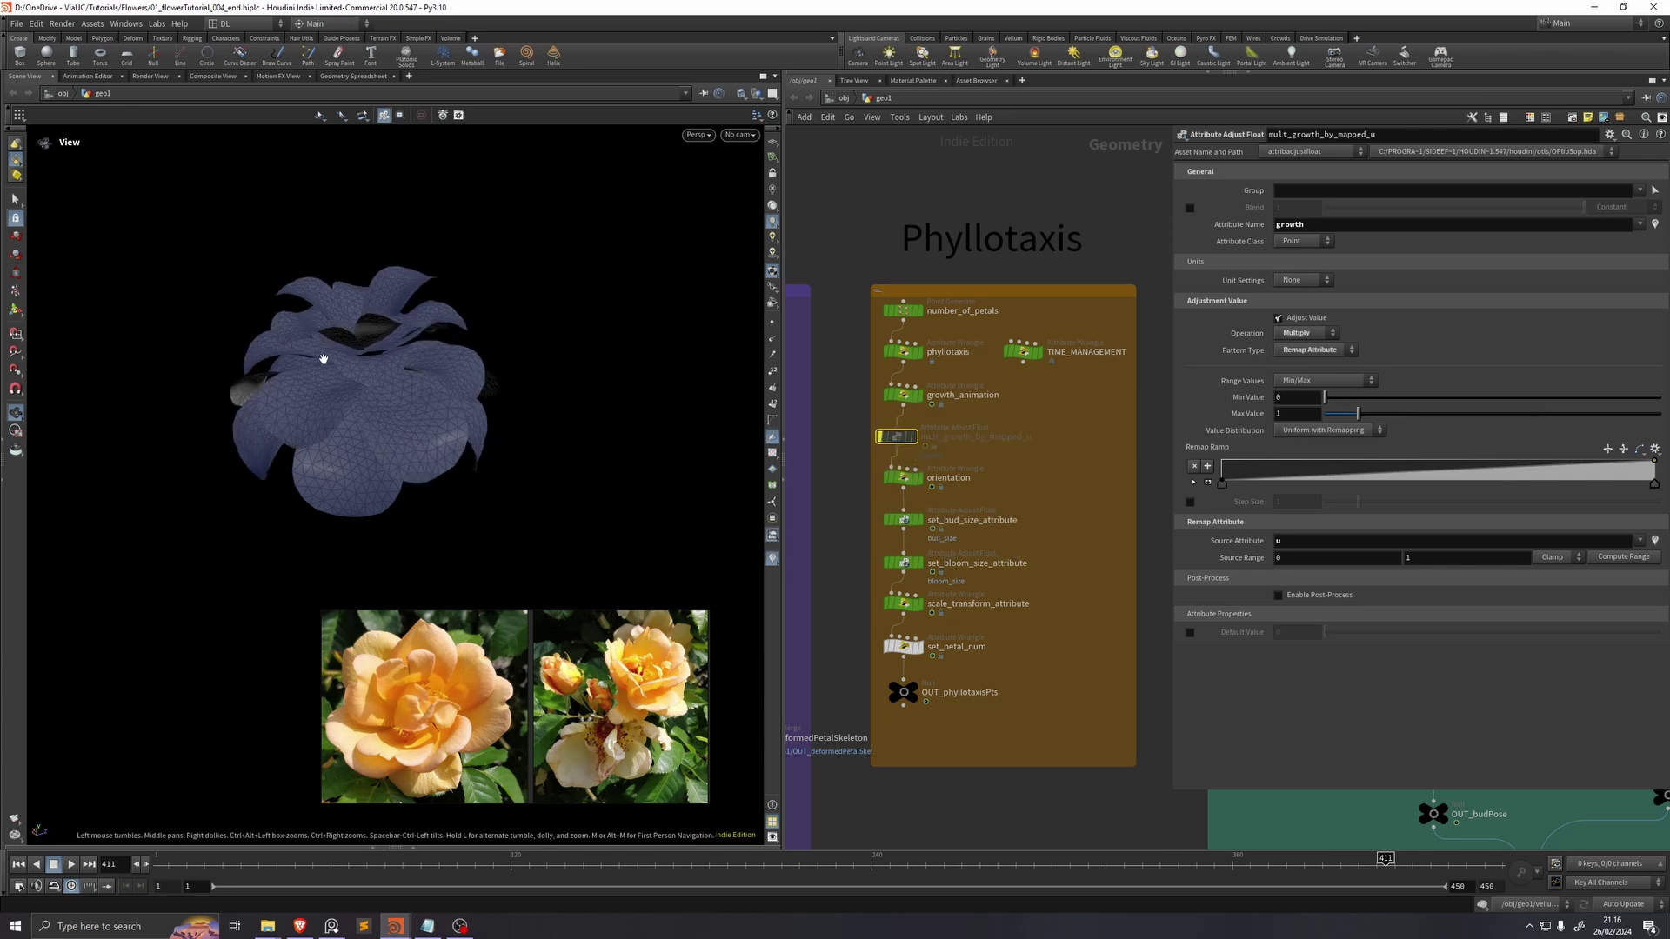
Step: Set the out angle of the orientation wrangle to 45
{"action": "left_click", "coordinate": [904, 480]}
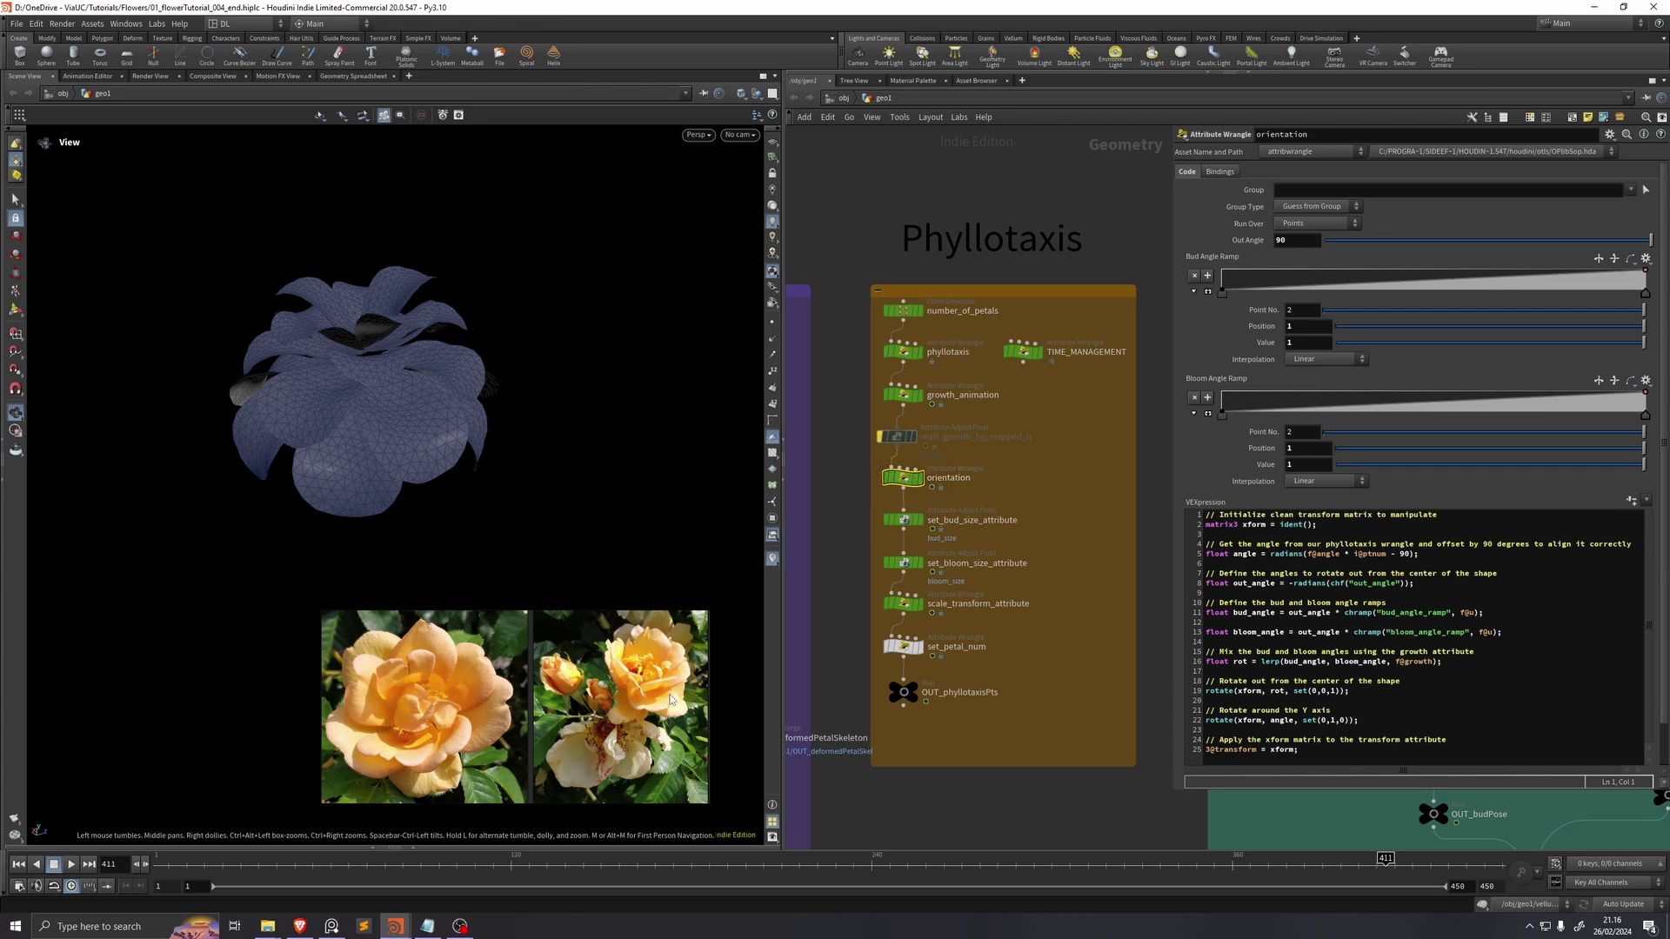
{"action": "left_click_drag", "start_coordinate": [418, 513], "coordinate": [291, 411]}
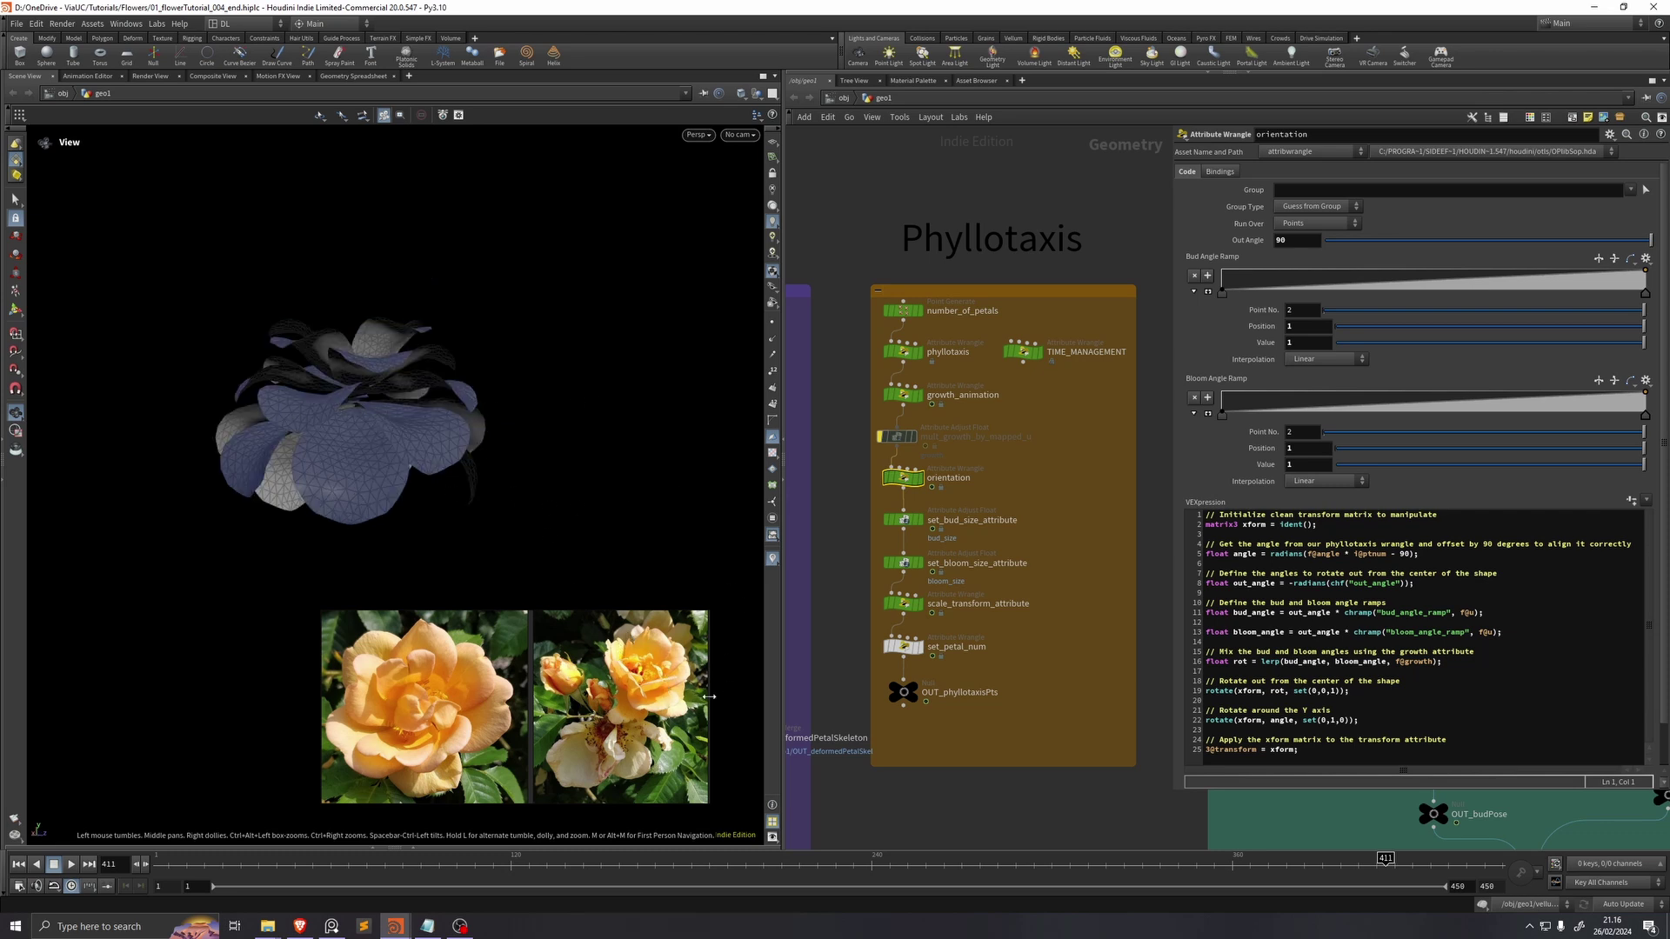
{"action": "left_click_drag", "start_coordinate": [745, 505], "coordinate": [744, 516]}
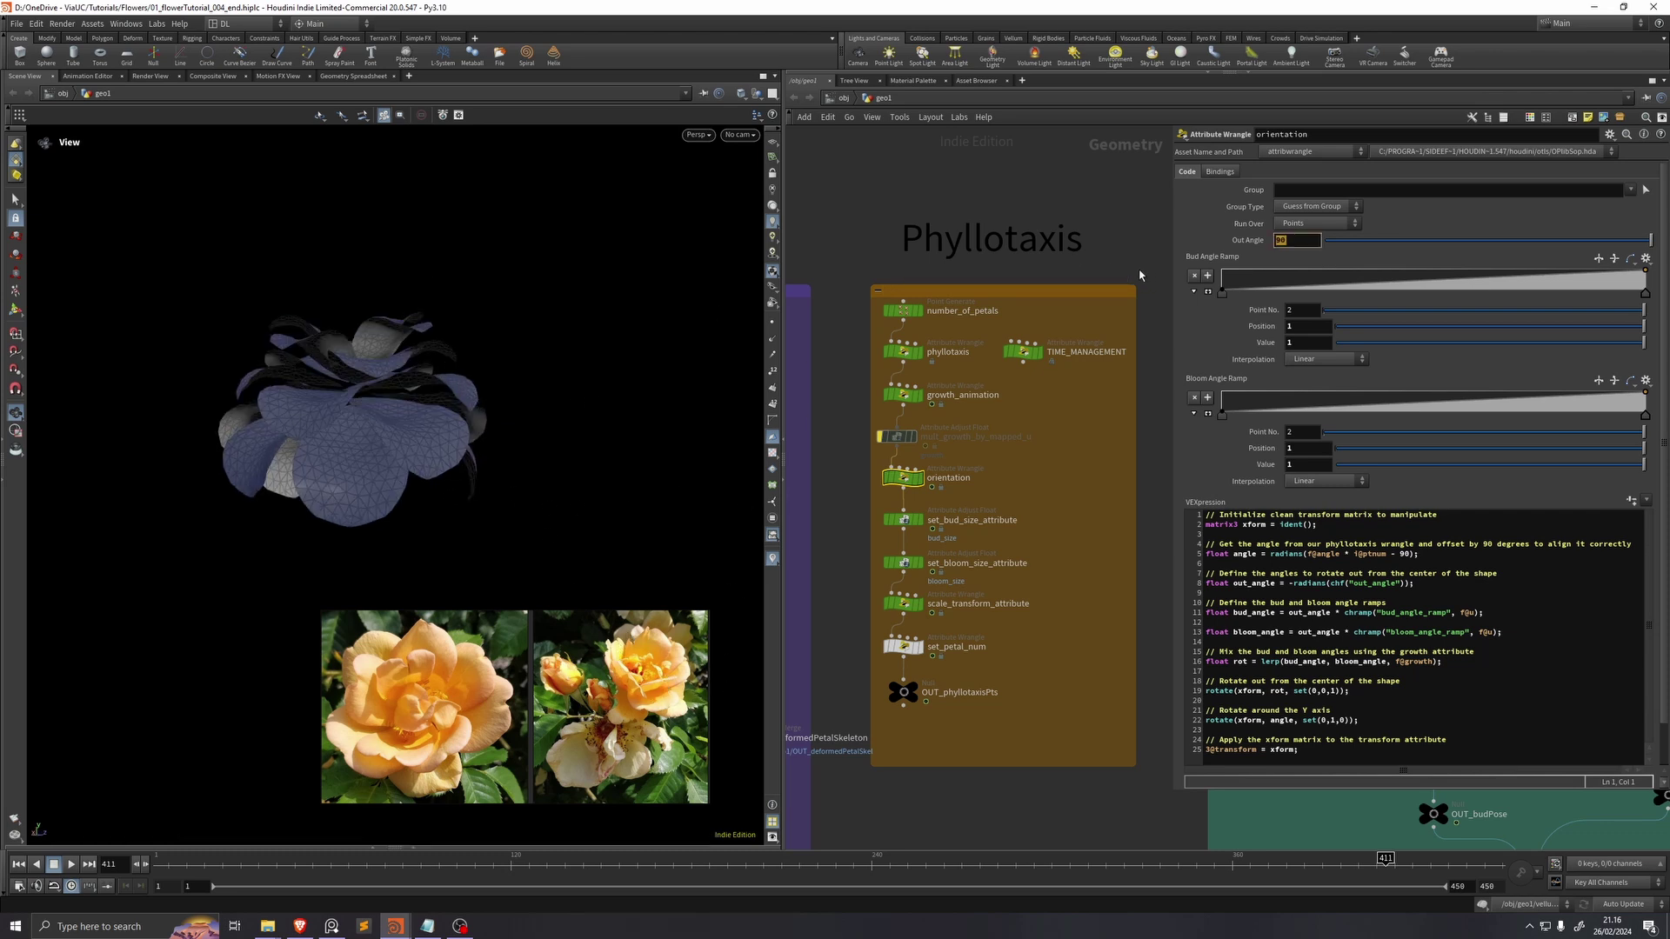
{"action": "type", "text": "45"}
{"action": "key", "text": "Return"}
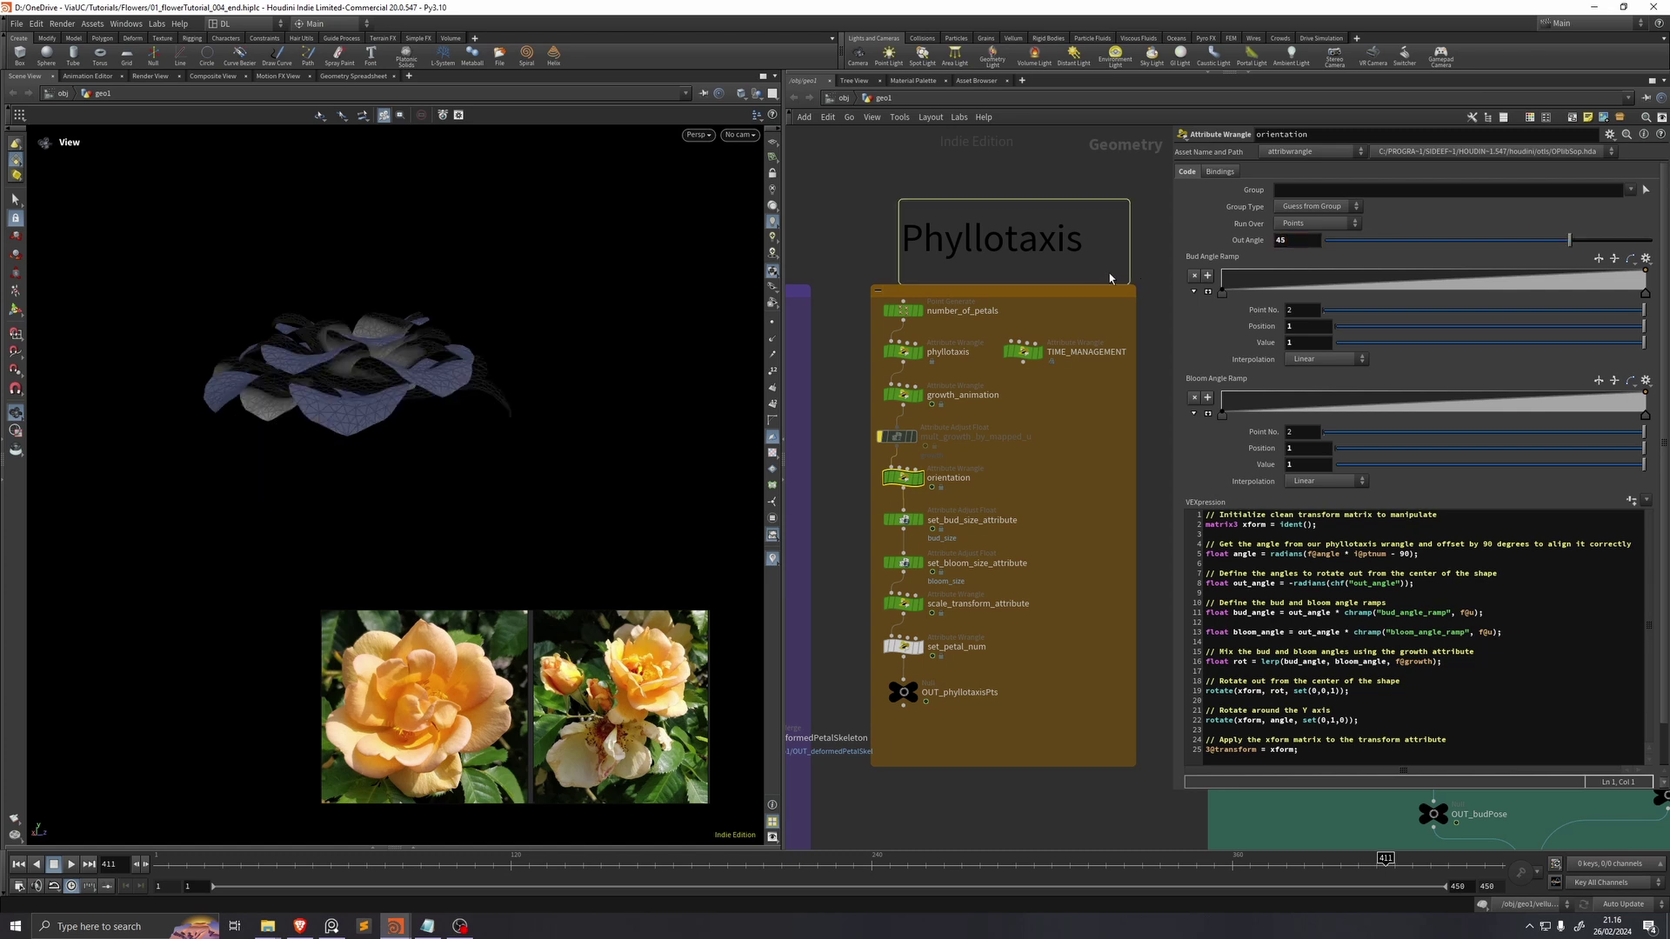
Step: Shape the bloom angle ramp into a smooth S-curve with two inner points and B-Spline interpolation
{"action": "left_click", "coordinate": [1207, 413]}
{"action": "left_click_drag", "start_coordinate": [1168, 388], "coordinate": [1113, 391]}
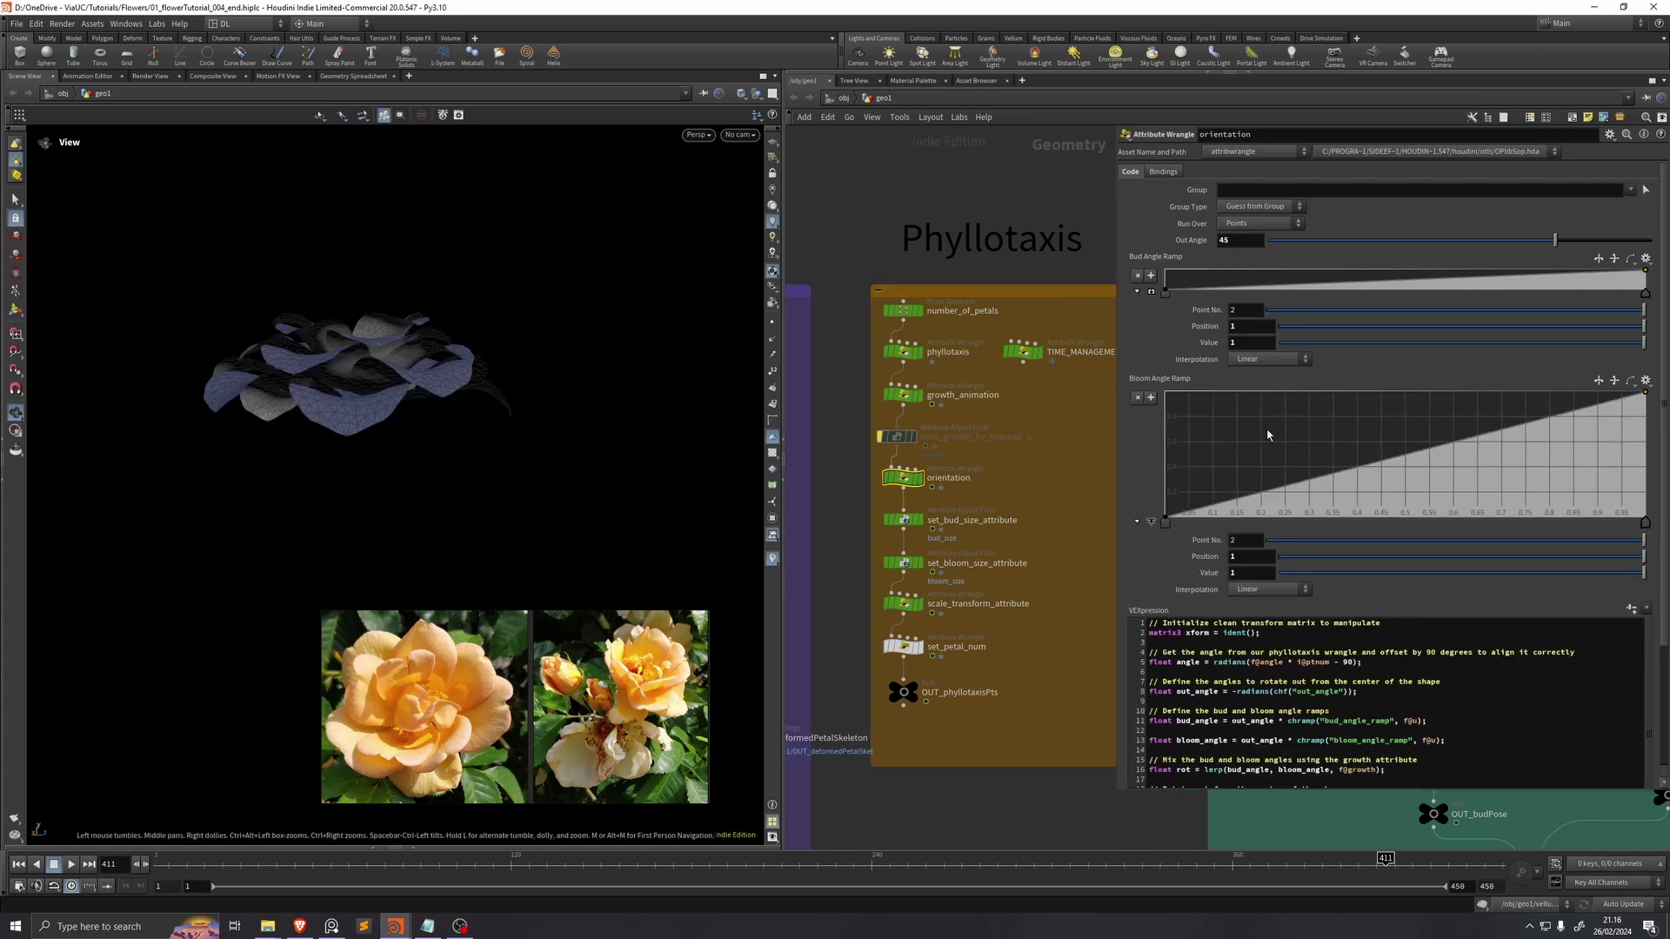
{"action": "left_click_drag", "start_coordinate": [1572, 414], "coordinate": [1501, 409]}
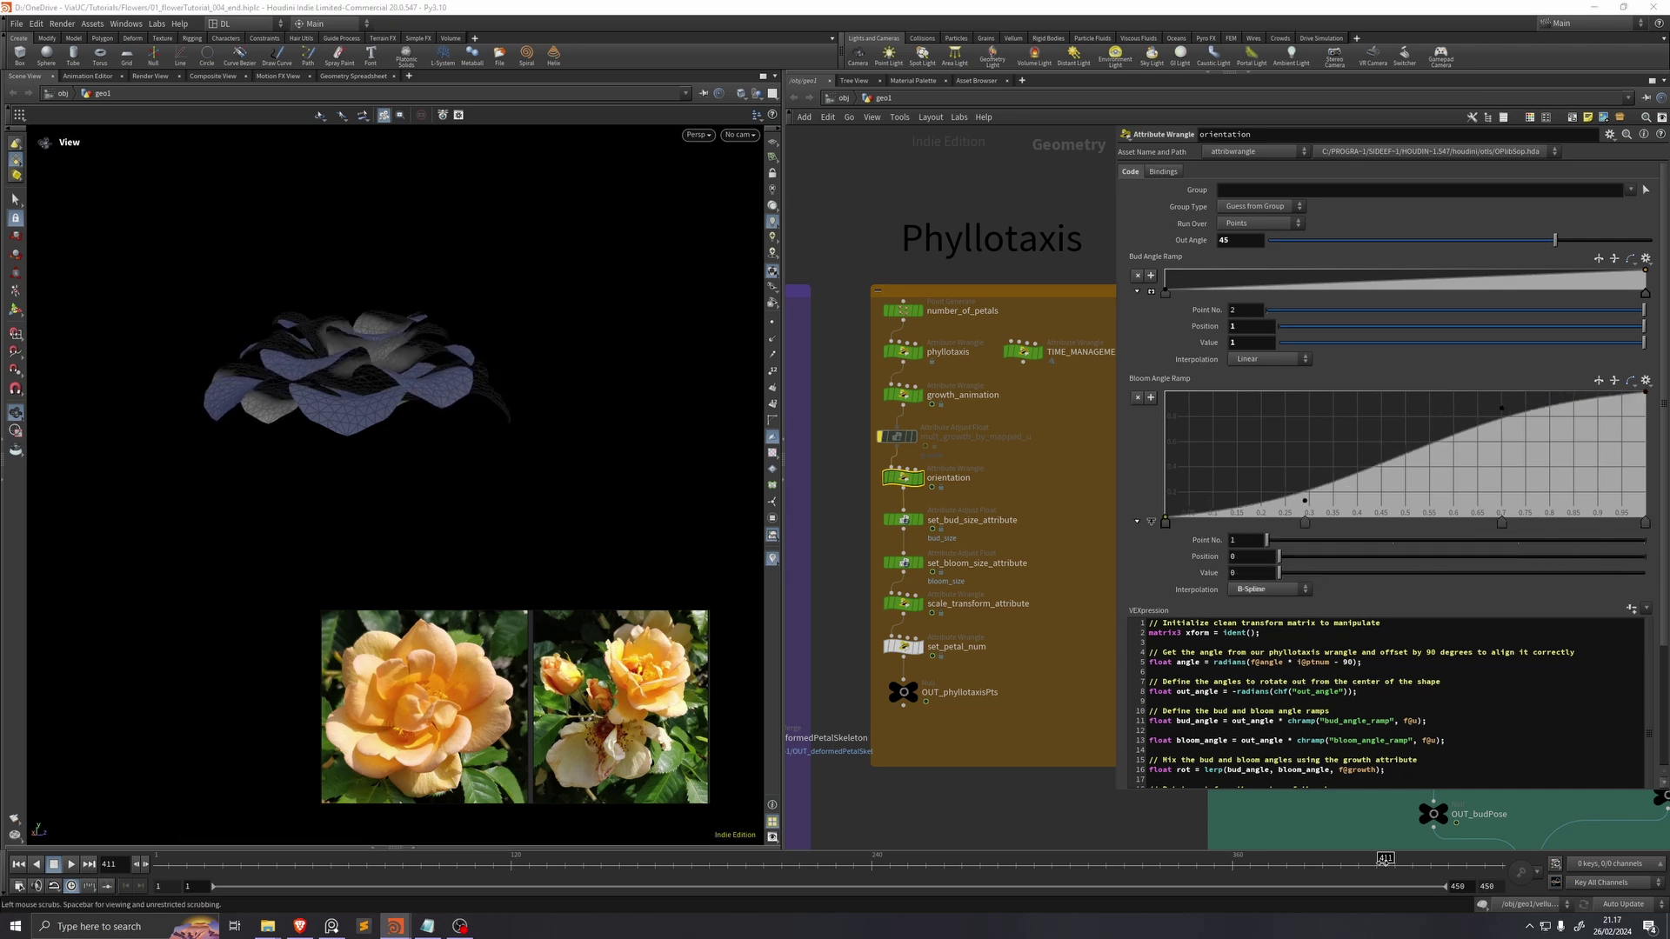
Step: At frame 67, set the root's Z rotation to -21.483 on the bud pose's rigpose_root3 node
{"action": "left_click_drag", "start_coordinate": [1385, 861], "coordinate": [351, 865]}
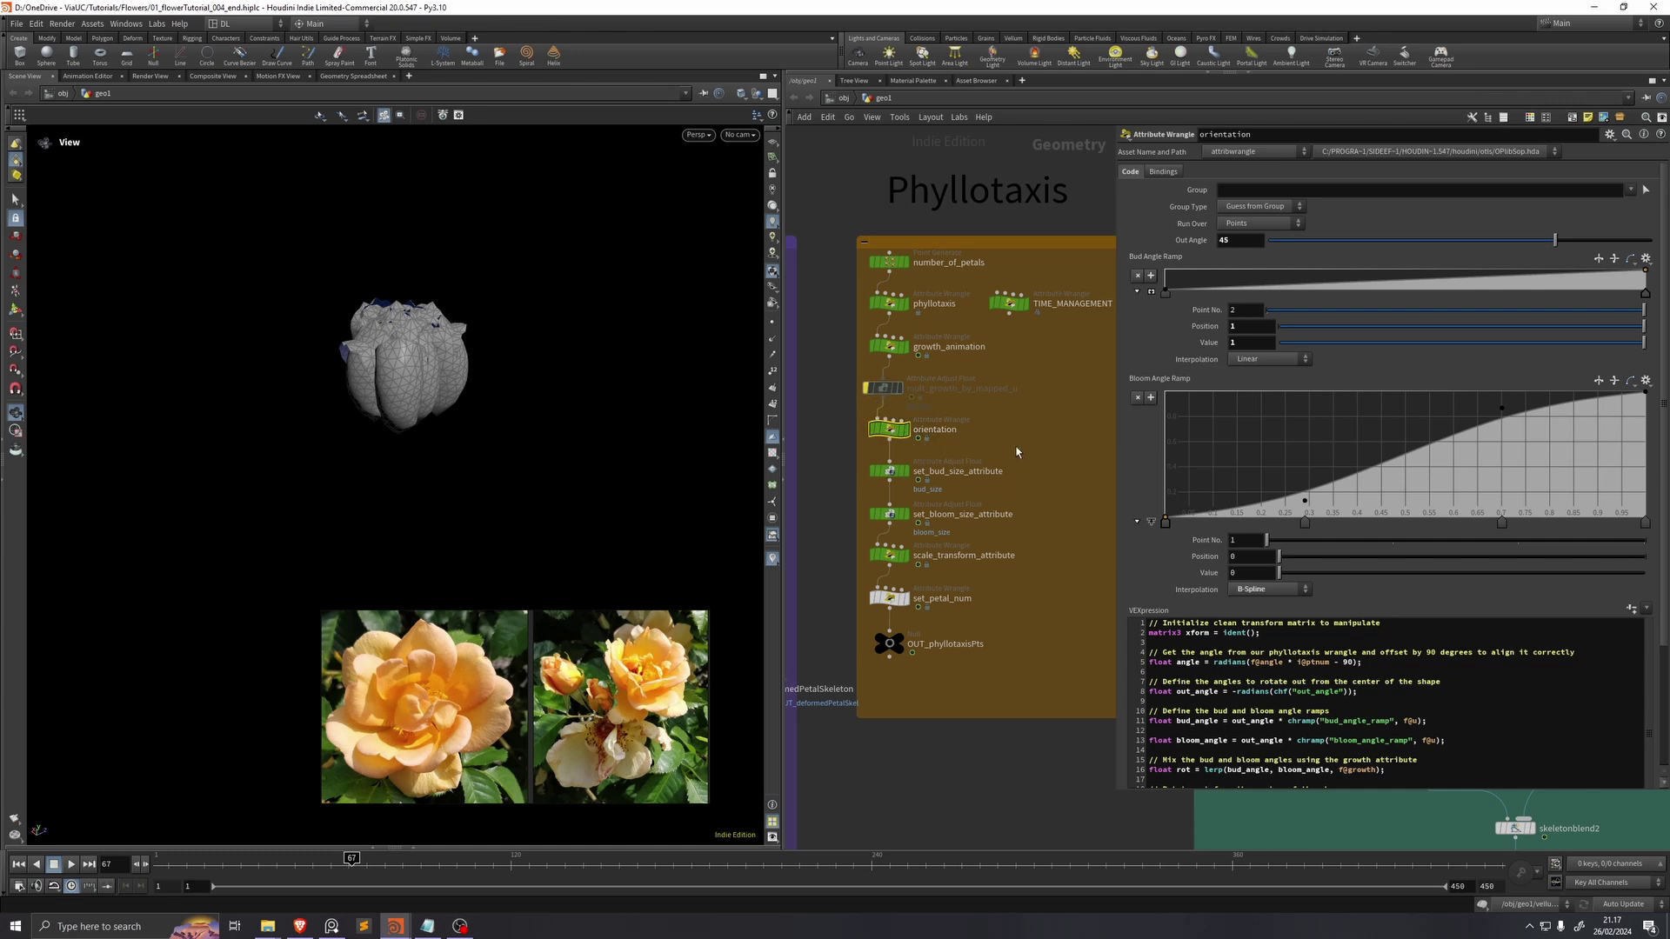
{"action": "key", "text": "2"}
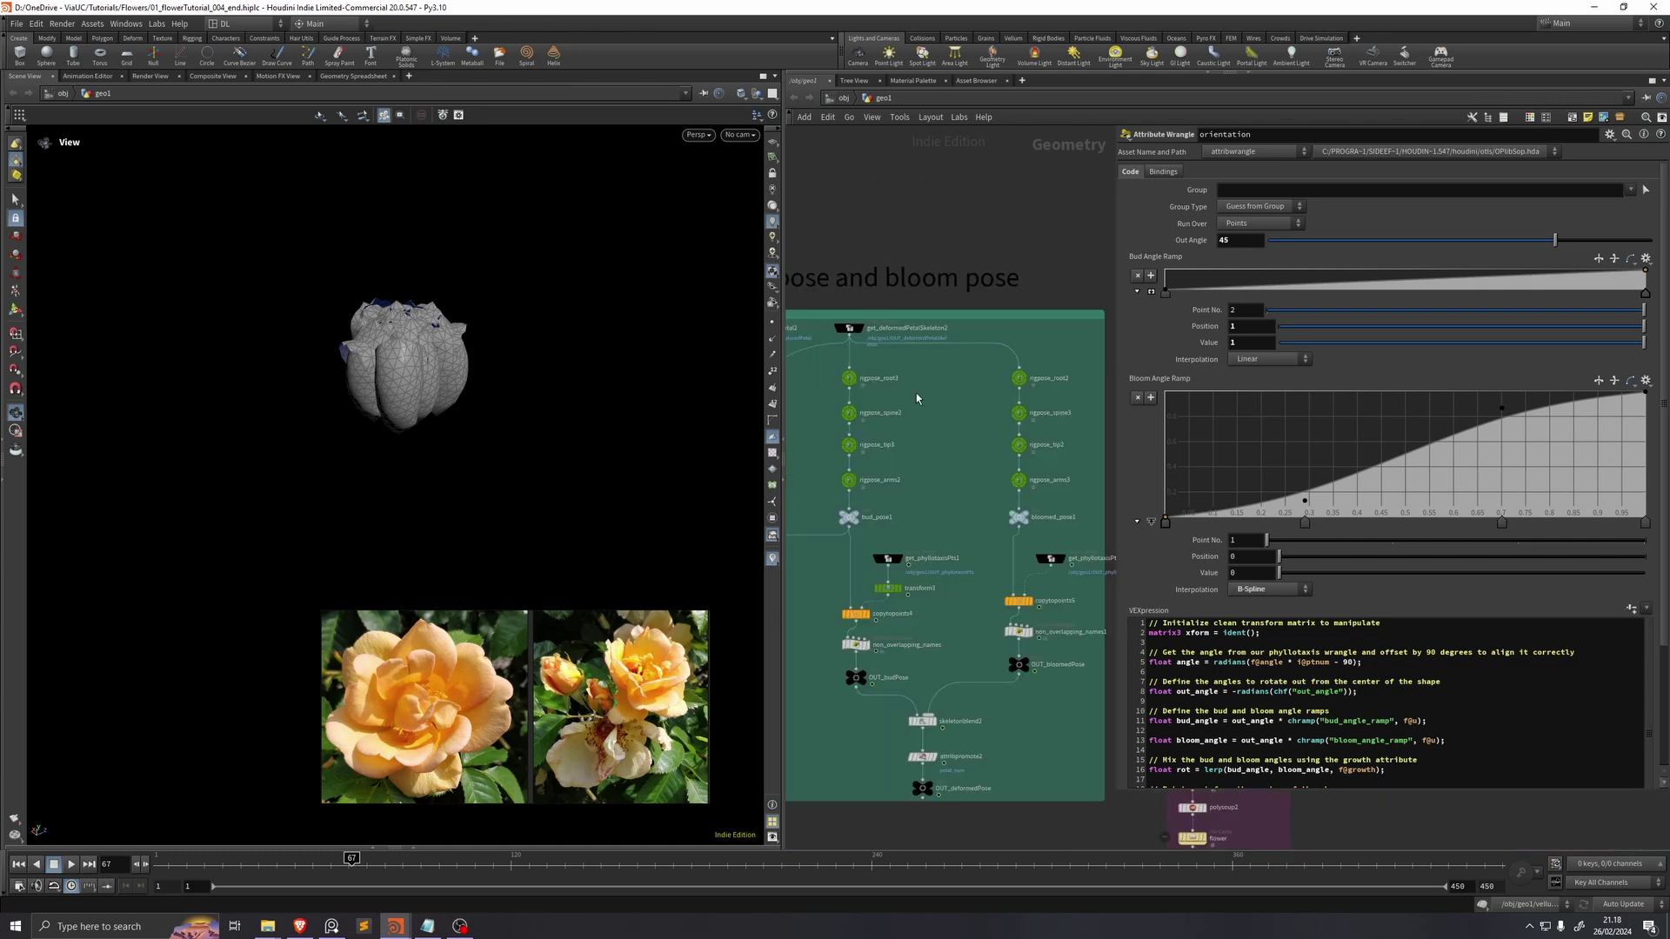
{"action": "left_click", "coordinate": [848, 379]}
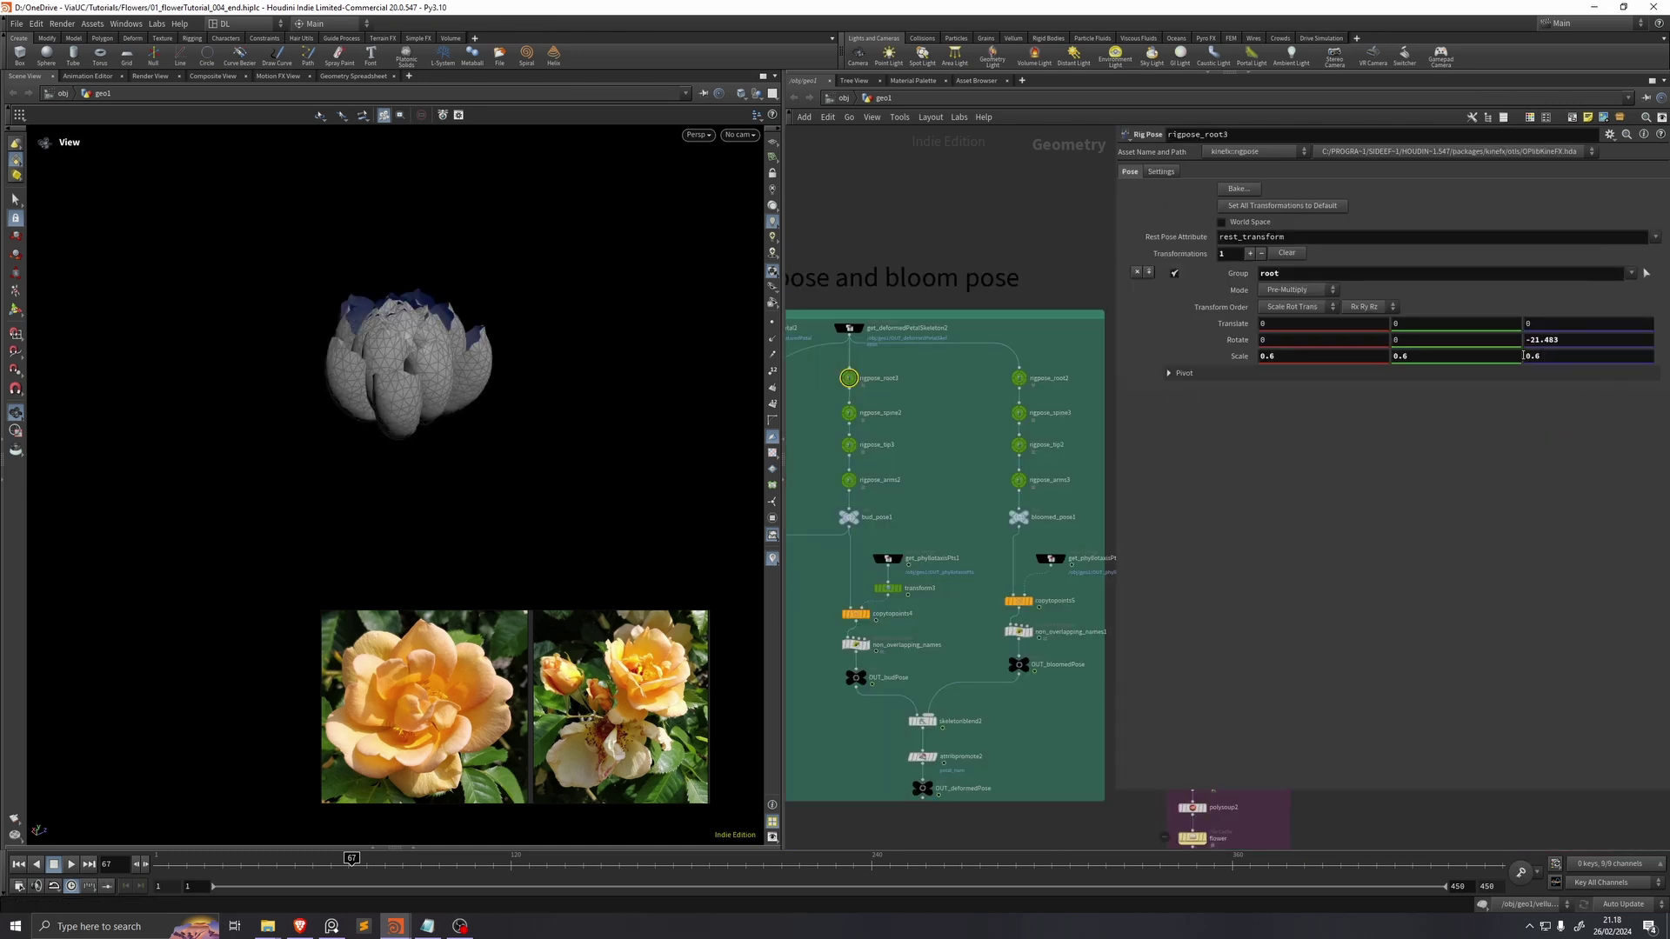
Step: Set the end point value of the orientation wrangle's bud angle ramp to 0.2
{"action": "key", "text": "1"}
{"action": "left_click", "coordinate": [870, 407]}
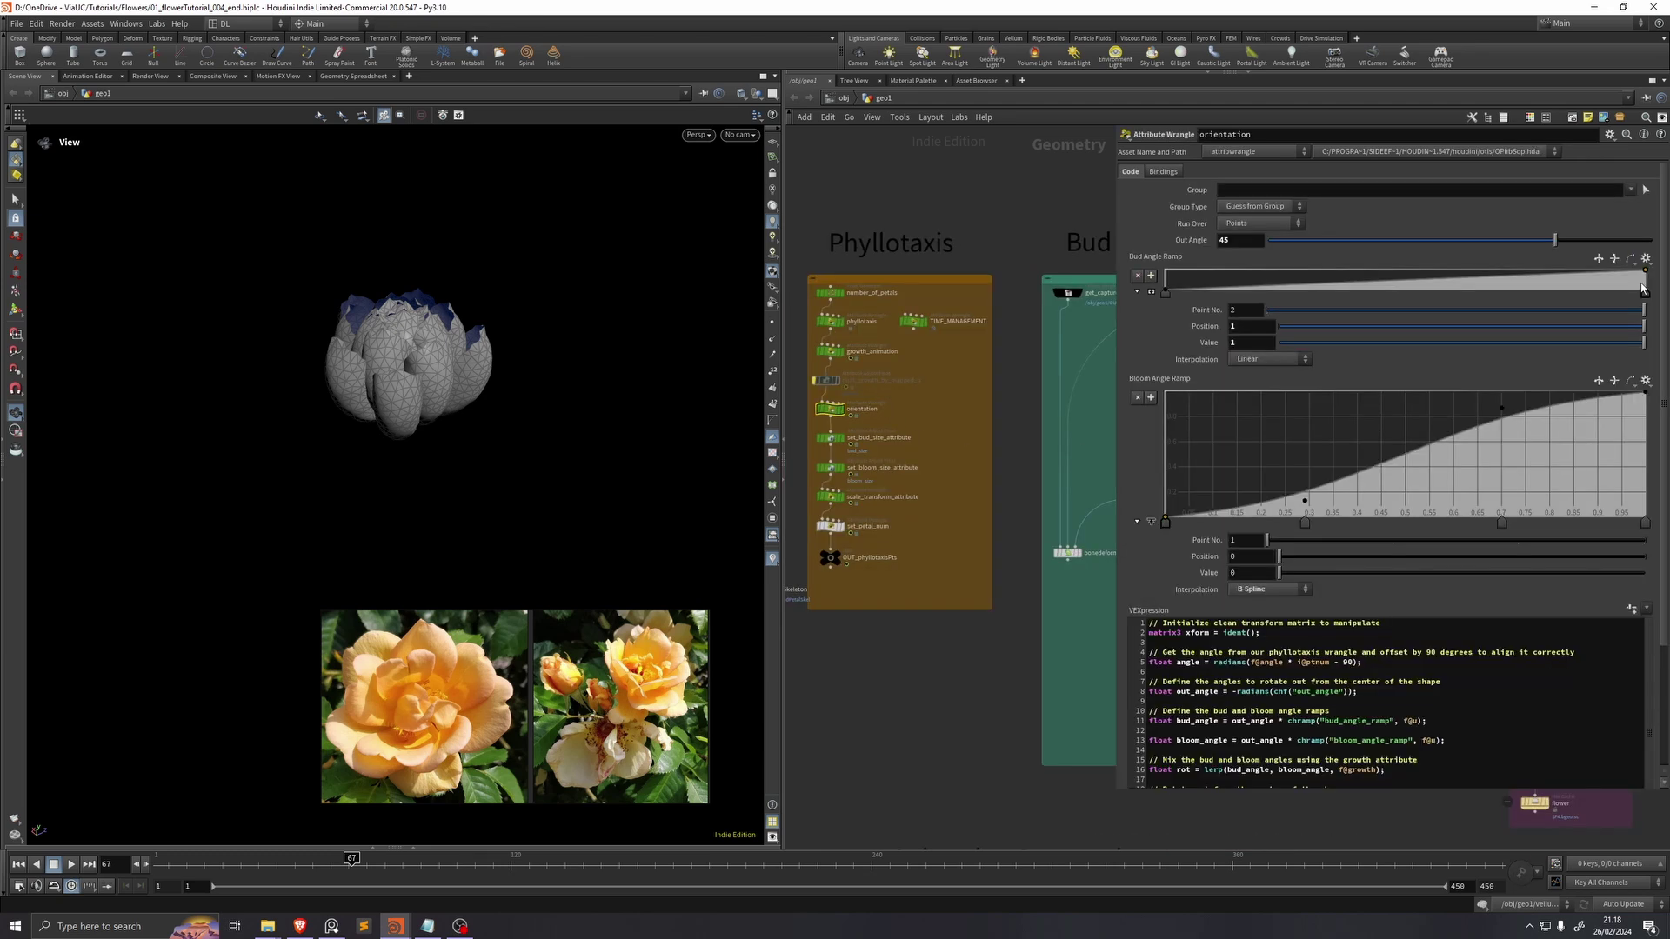
{"action": "left_click_drag", "start_coordinate": [1644, 275], "coordinate": [1651, 271]}
{"action": "middle_click_drag", "start_coordinate": [925, 429], "coordinate": [827, 418]}
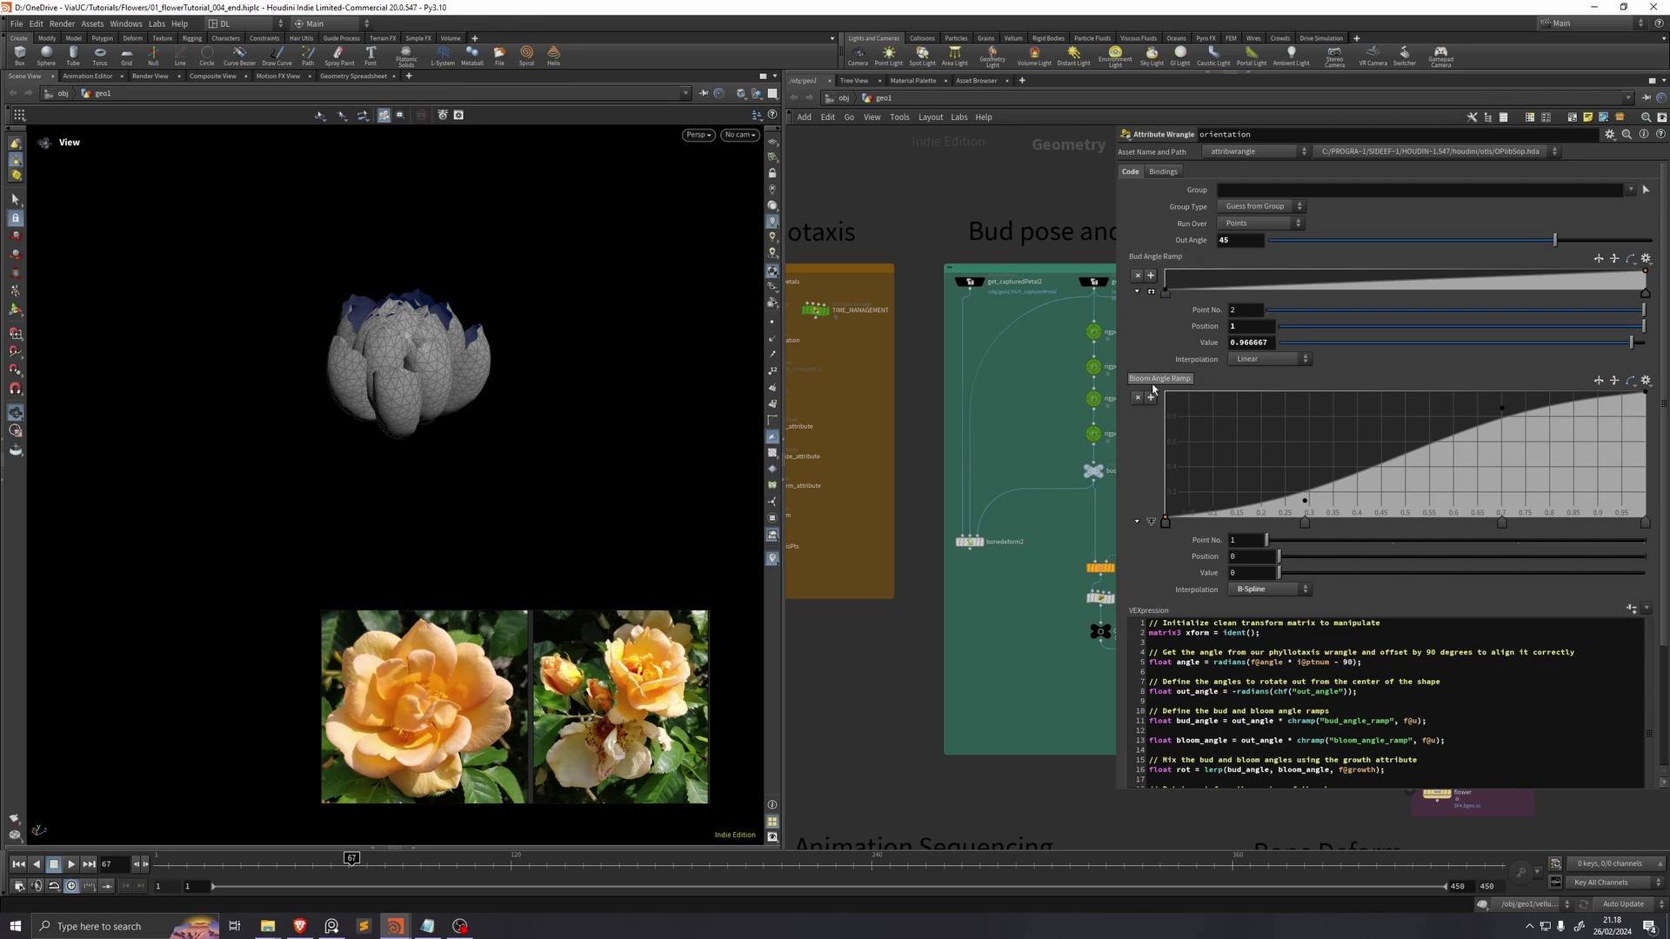
{"action": "middle_click_drag", "start_coordinate": [1100, 334], "coordinate": [897, 351]}
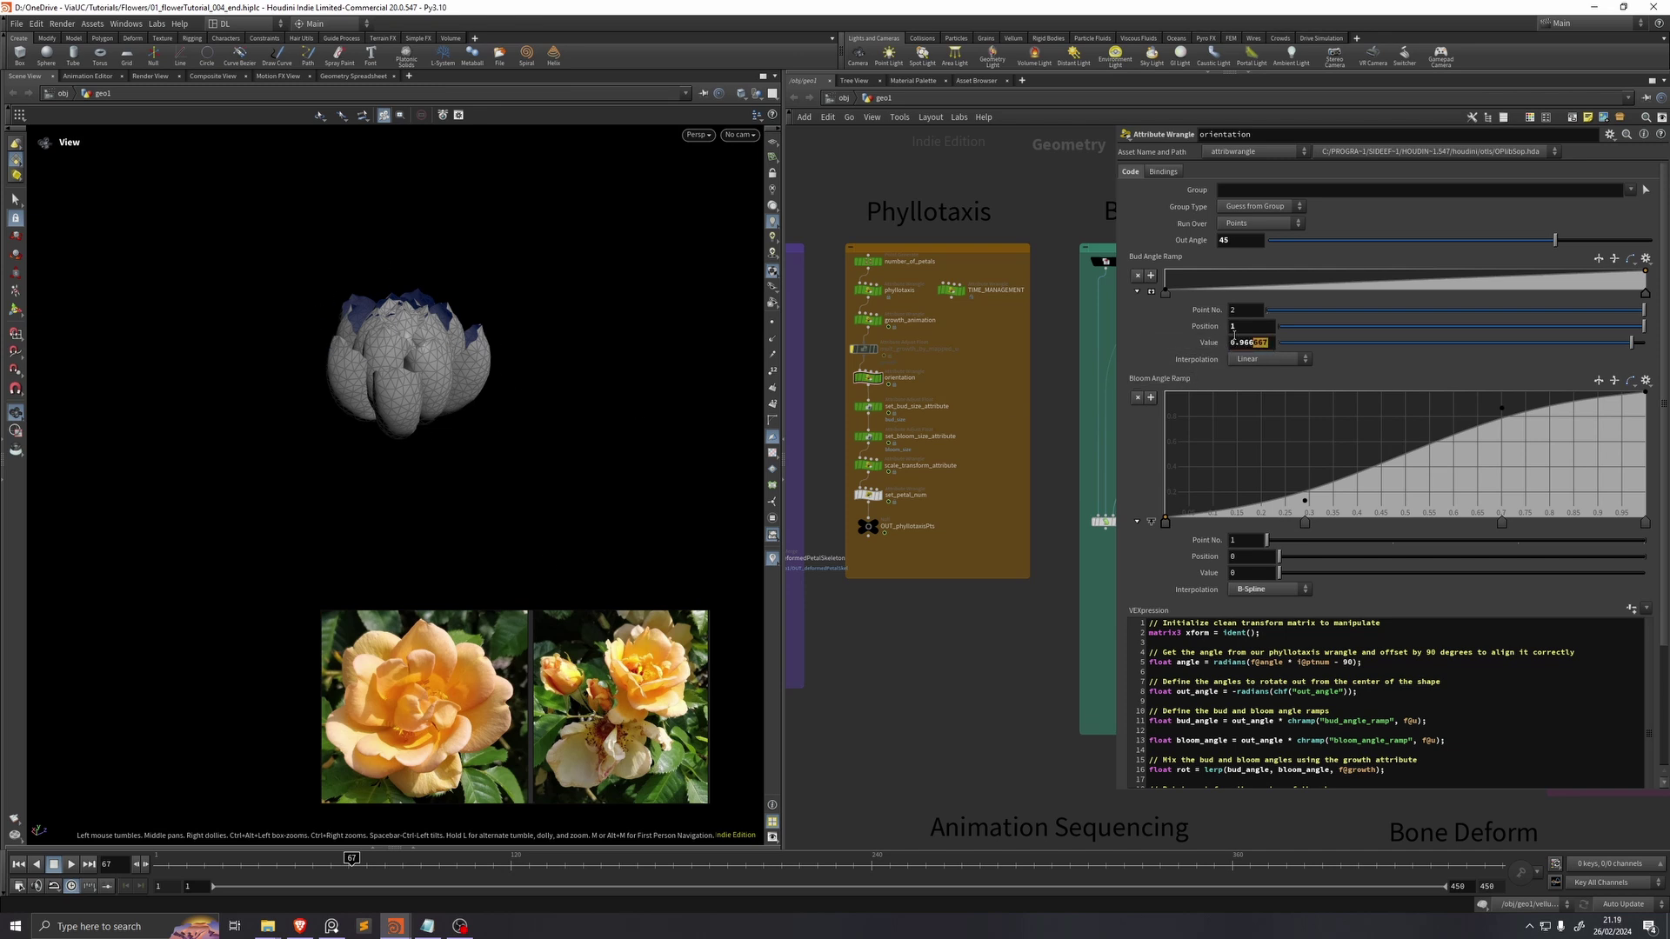
{"action": "type", "text": "0.2"}
{"action": "key", "text": "Return"}
{"action": "middle_click_drag", "start_coordinate": [1108, 370], "coordinate": [910, 405]}
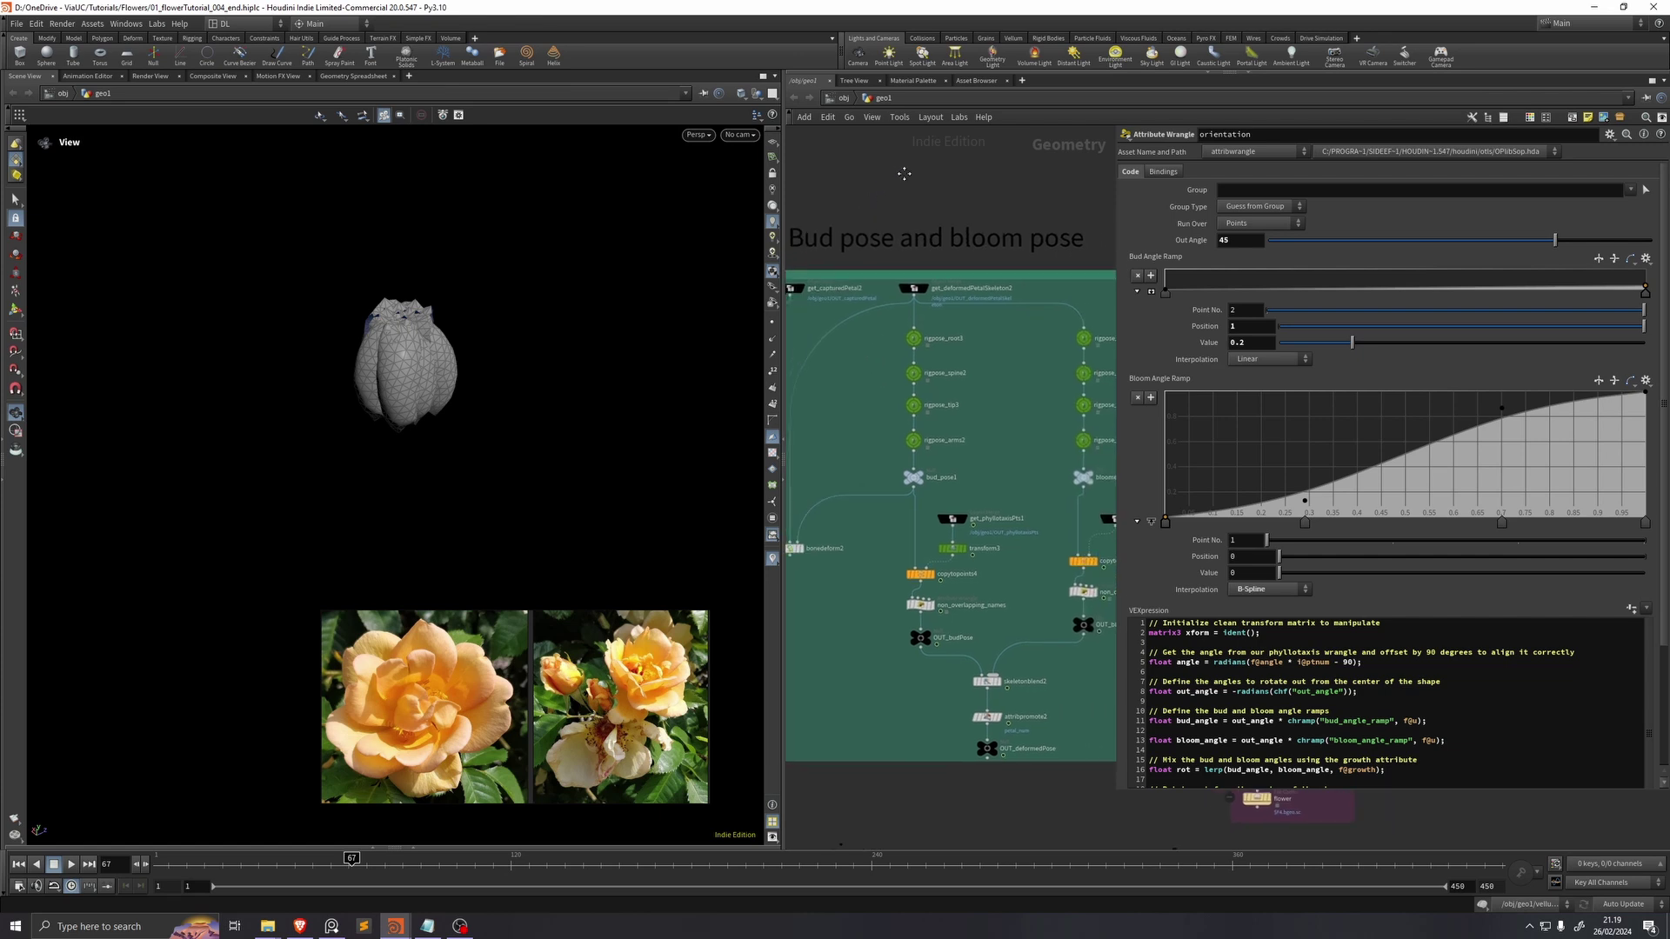
Step: Set the Y rotation to -1 on the bud pose's rigpose_arms2 node
{"action": "left_click", "coordinate": [939, 330]}
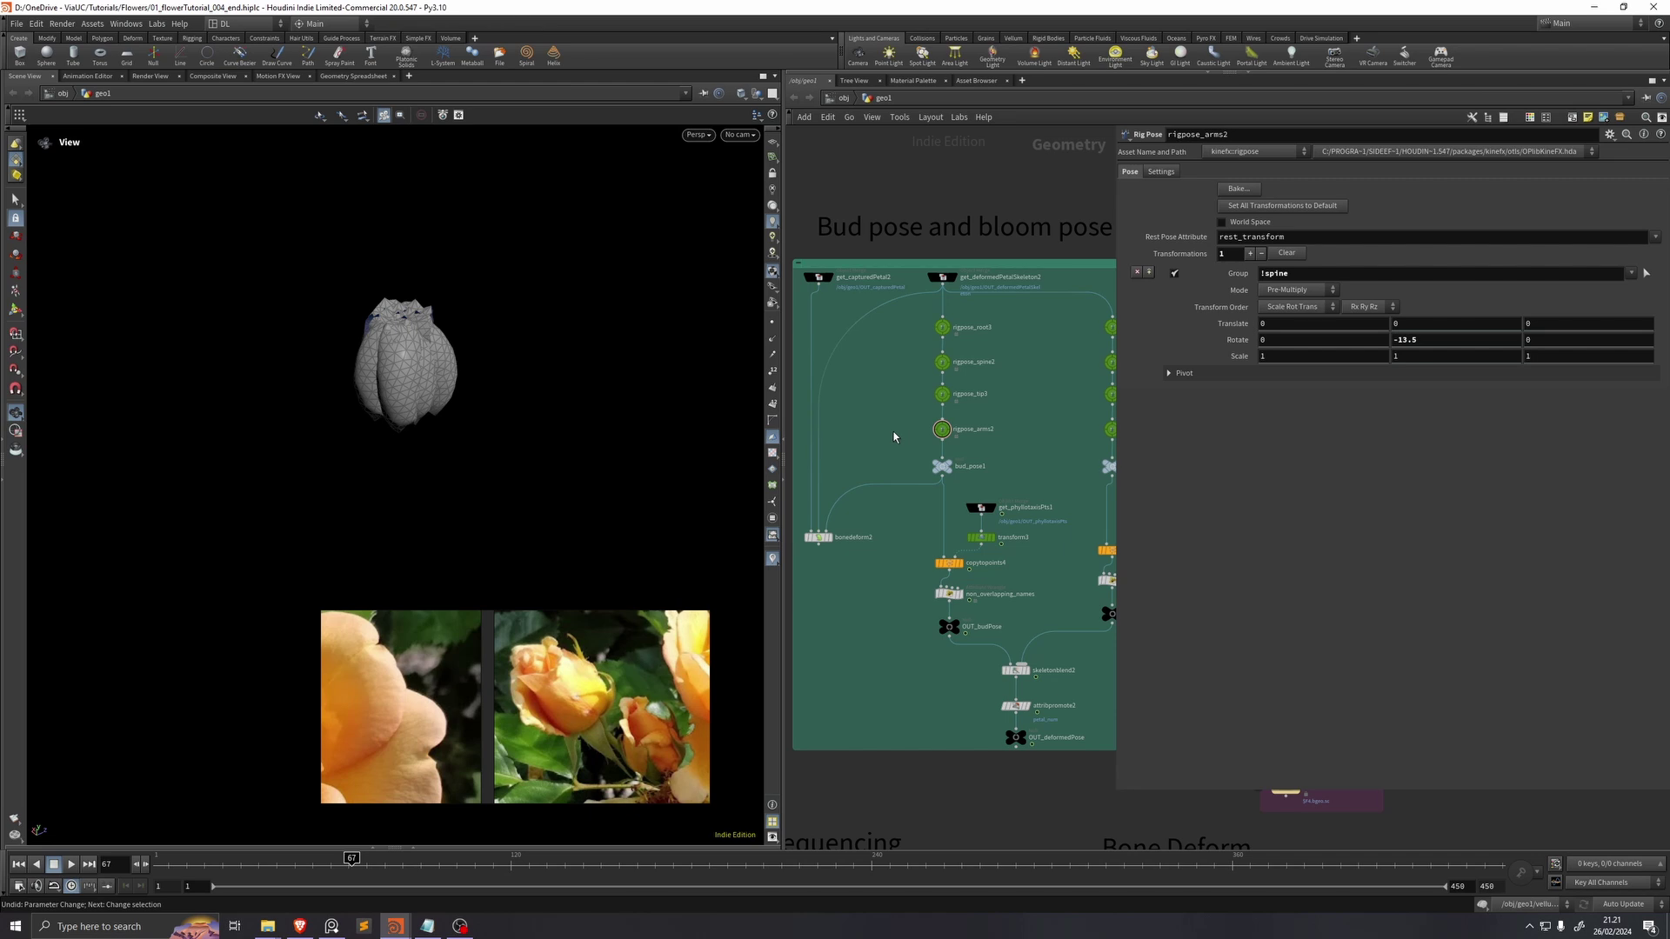
{"action": "left_click", "coordinate": [942, 431]}
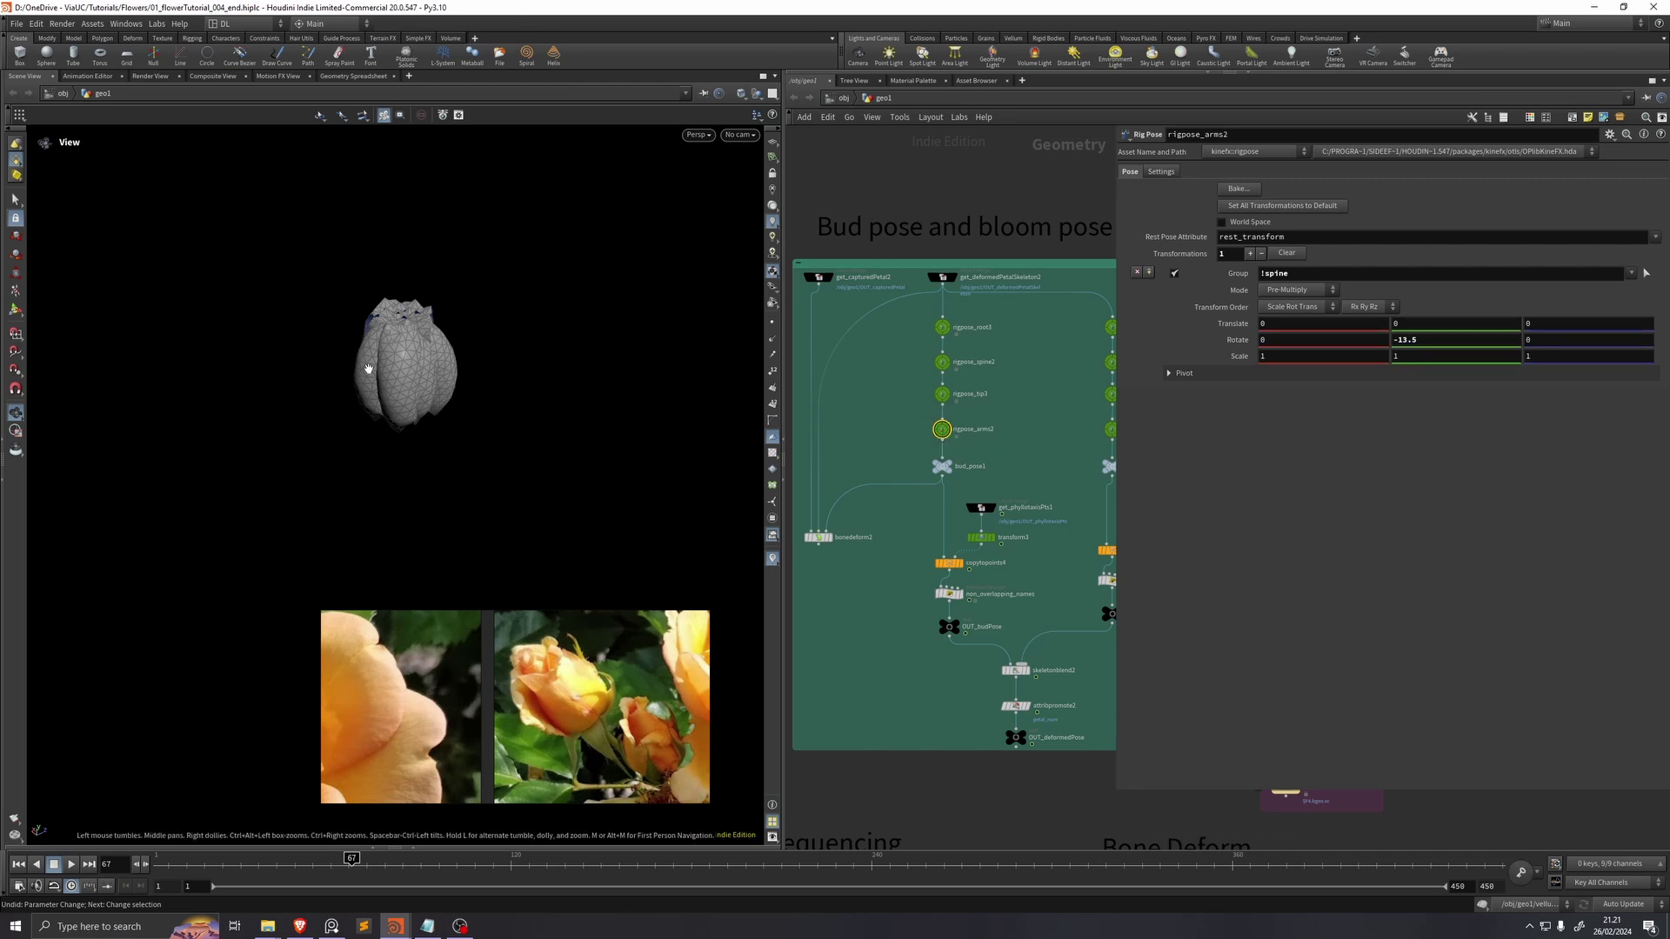
{"action": "left_click_drag", "start_coordinate": [417, 348], "coordinate": [403, 400]}
{"action": "left_click_drag", "start_coordinate": [1421, 340], "coordinate": [1290, 373]}
{"action": "type", "text": "-1"}
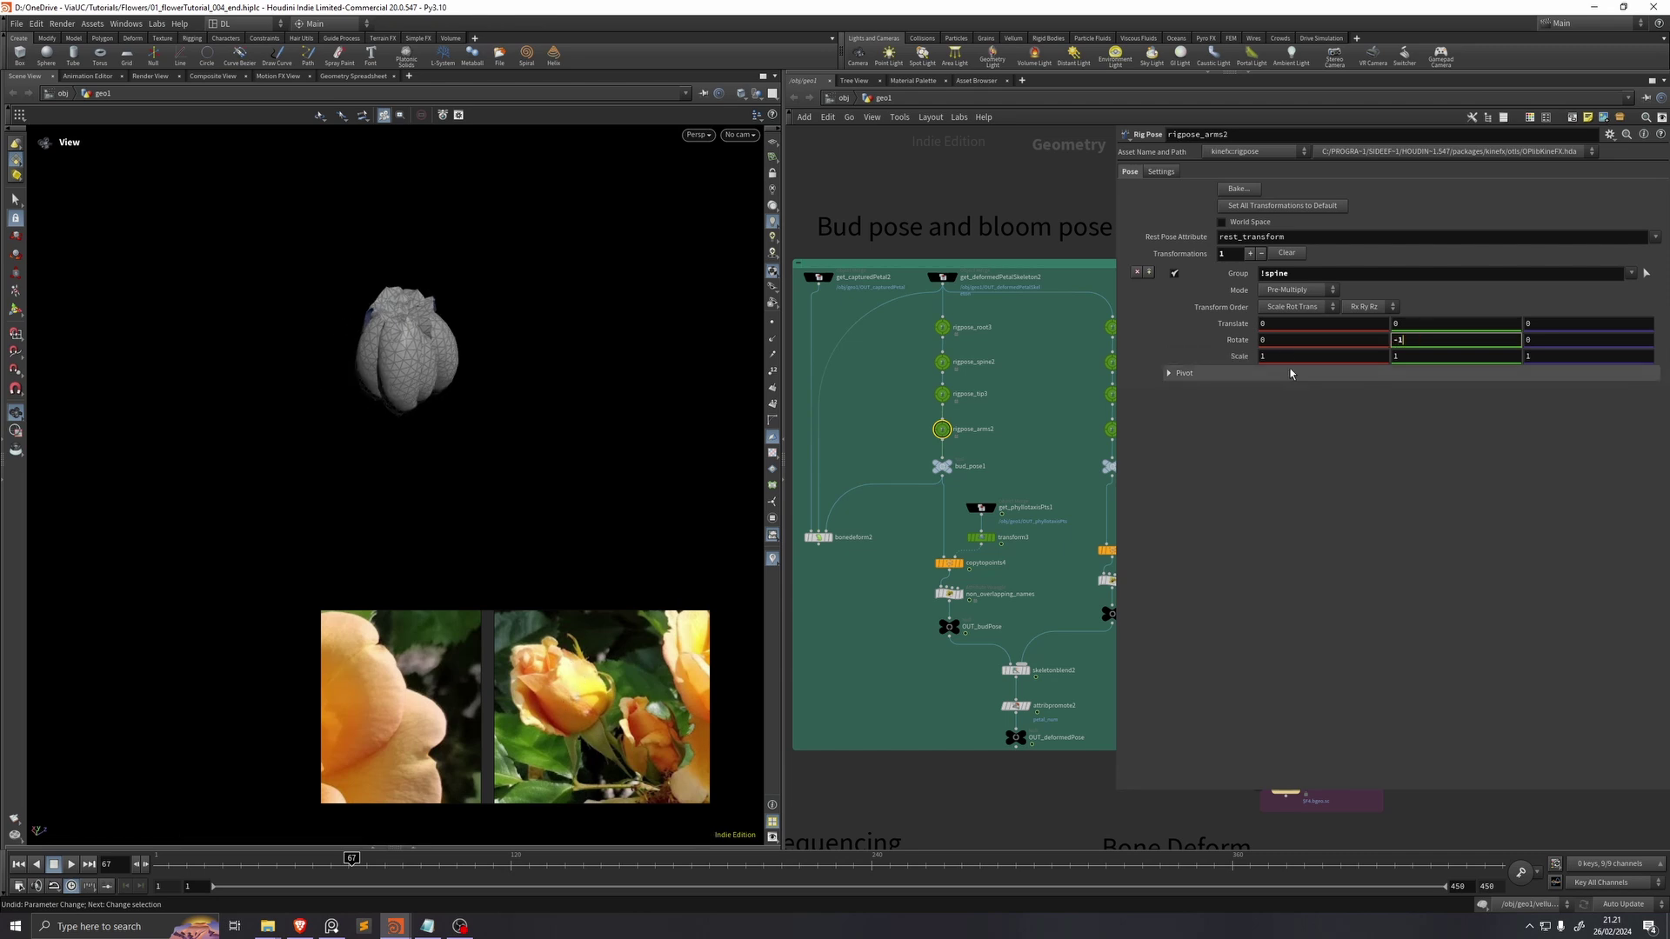
{"action": "key", "text": "Return"}
{"action": "left_click_drag", "start_coordinate": [470, 382], "coordinate": [326, 389]}
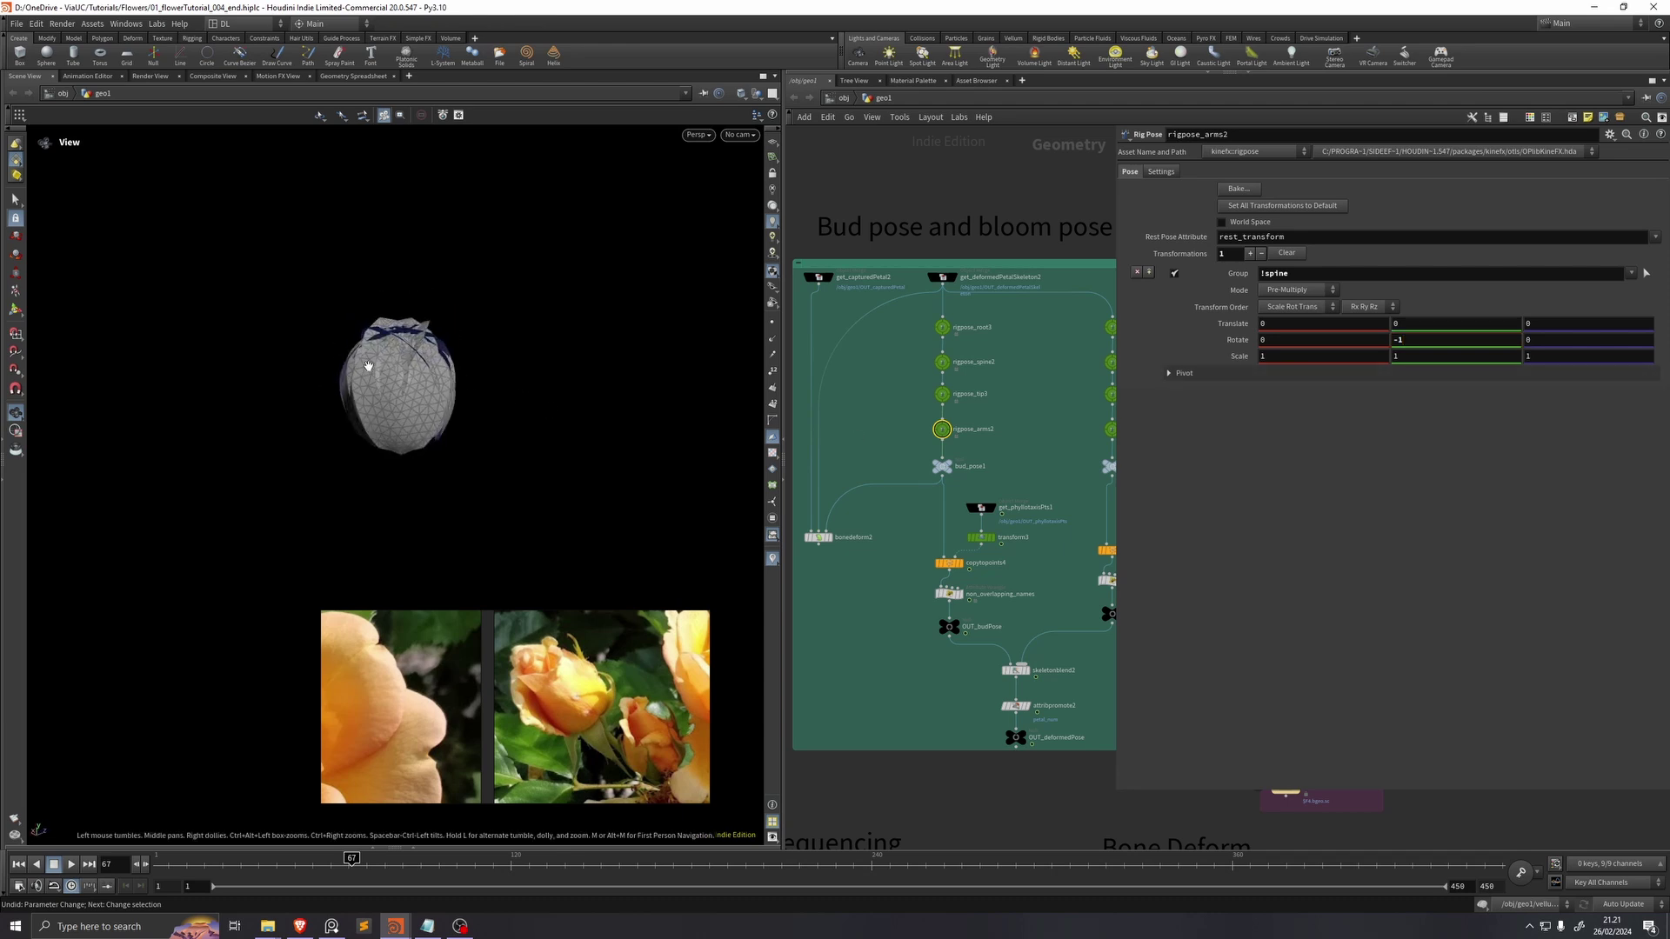
{"action": "left_click_drag", "start_coordinate": [428, 391], "coordinate": [459, 380]}
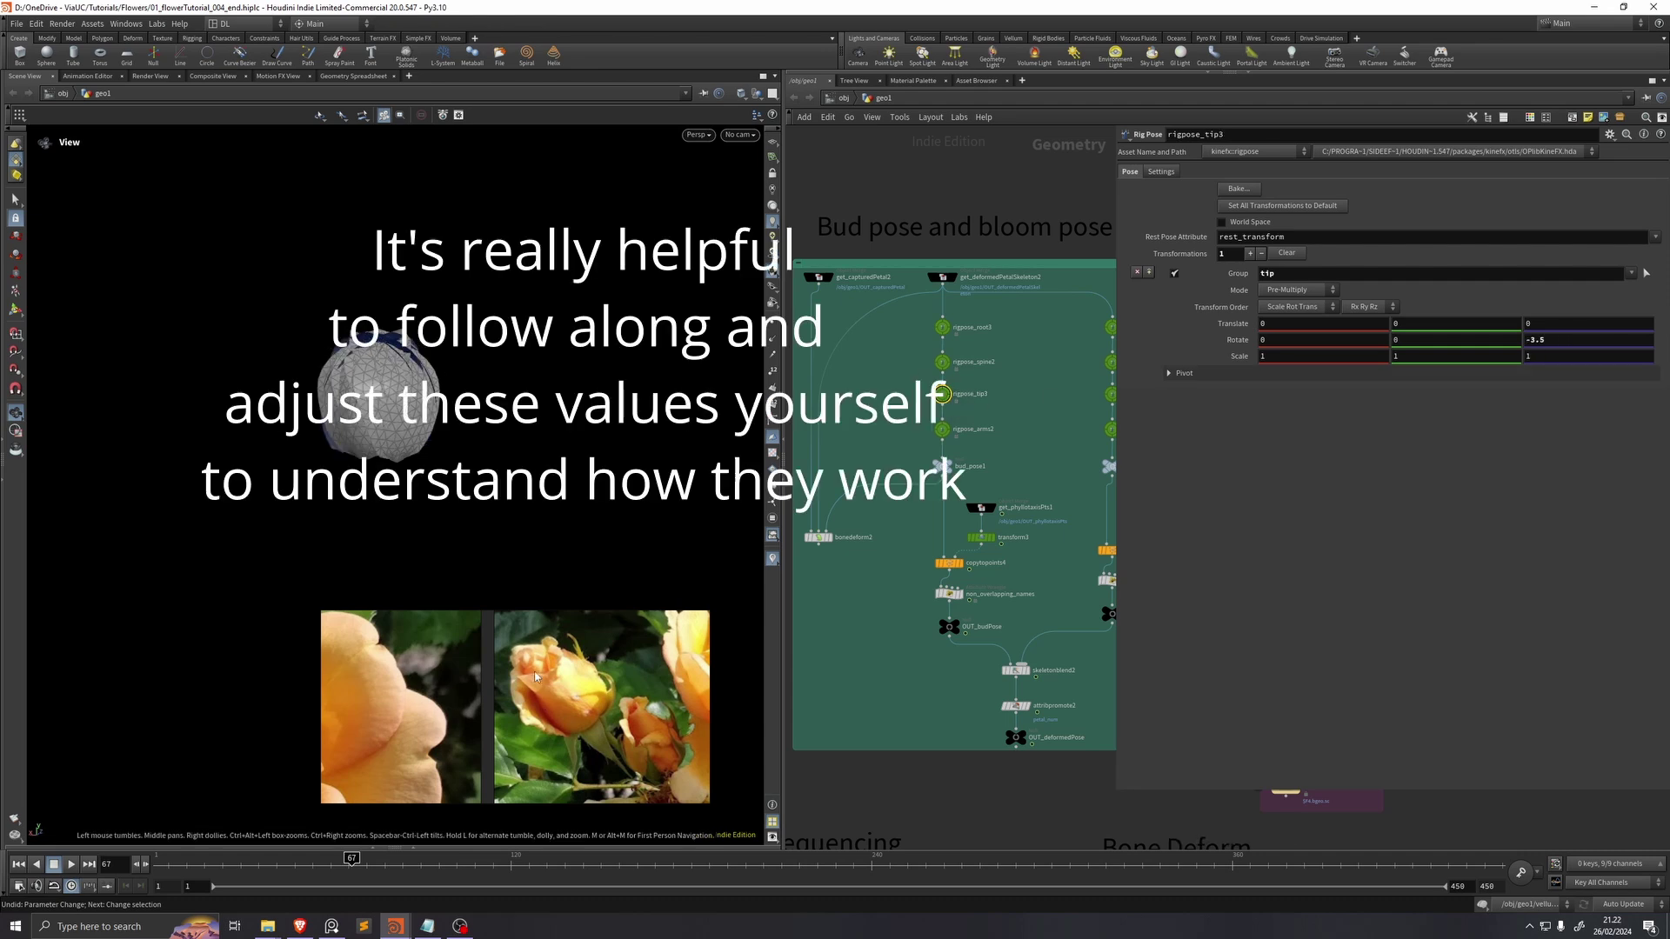
Step: Set the Z rotation of the bud pose's rigpose_tip3 node to 11
{"action": "left_click_drag", "start_coordinate": [487, 453], "coordinate": [492, 362]}
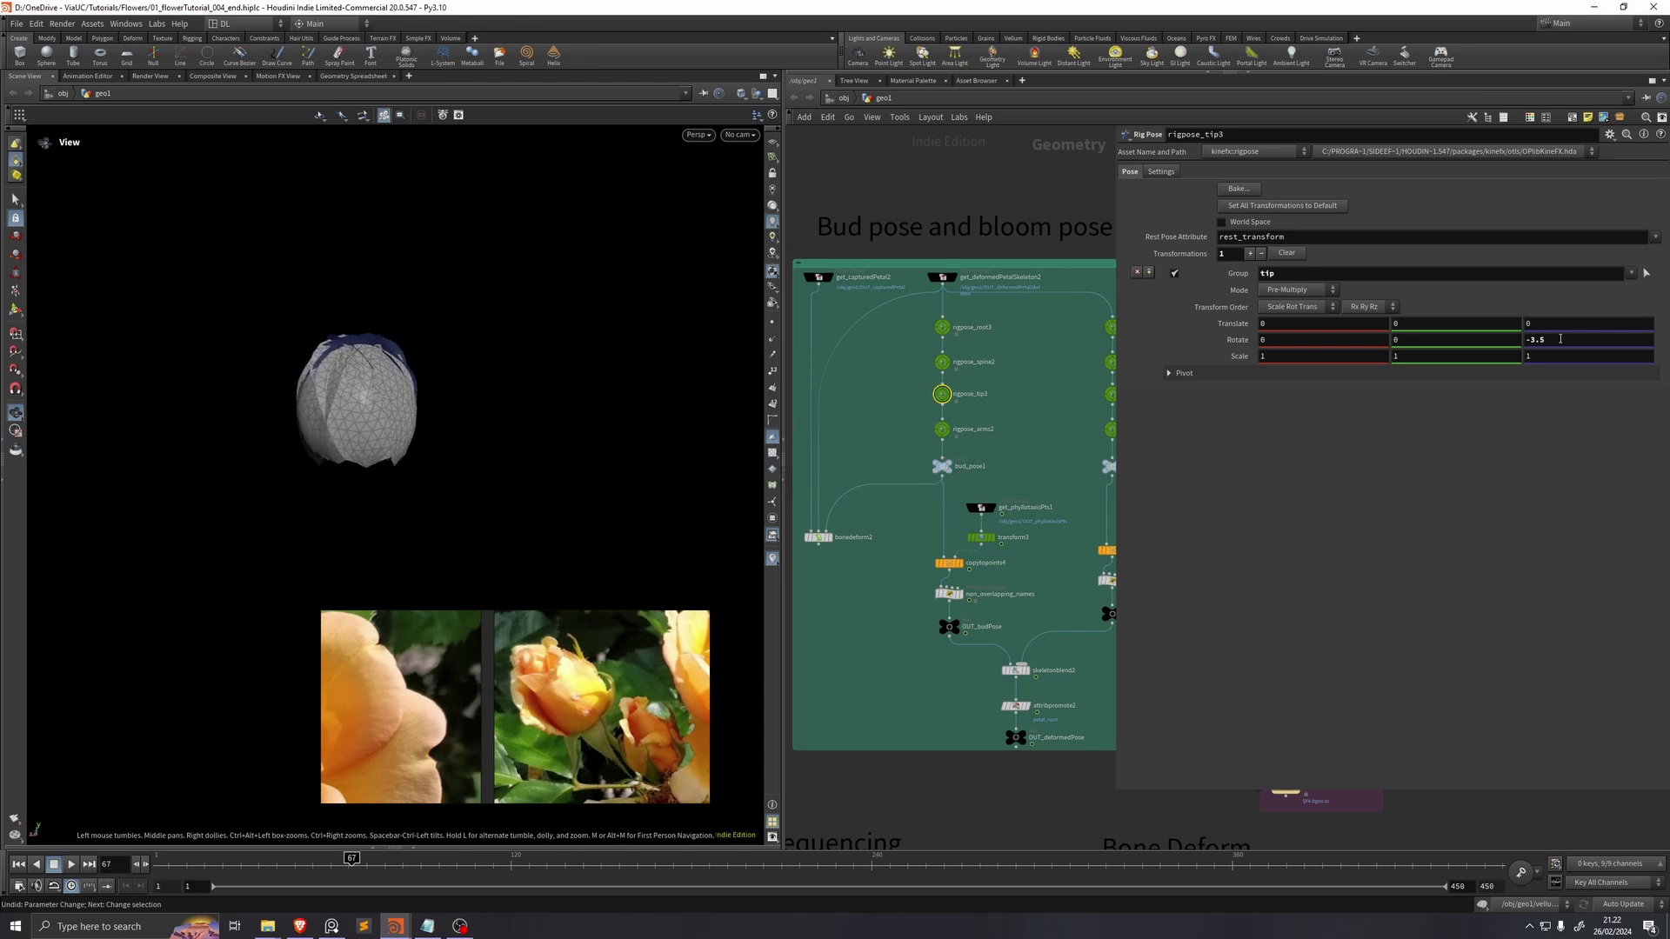
{"action": "key", "text": "Return"}
{"action": "type", "text": "11"}
{"action": "key", "text": "Return"}
Step: Set the Z rotation of the bud pose's rigpose_spine2 node to 8.2
{"action": "left_click", "coordinate": [942, 362]}
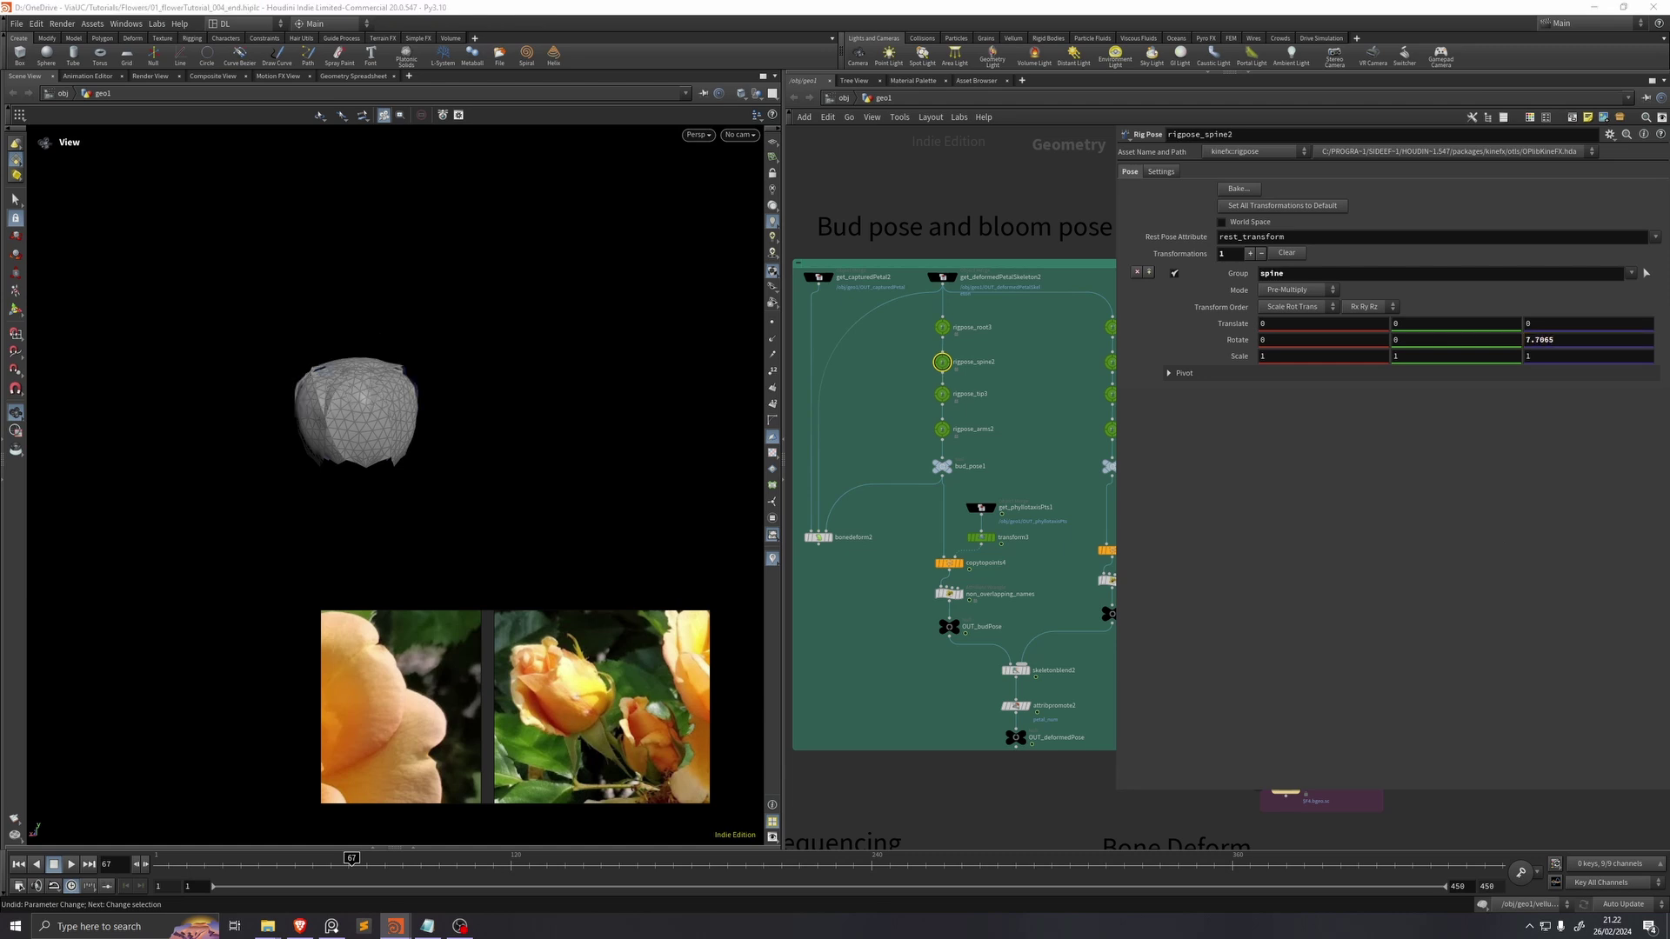
{"action": "left_click_drag", "start_coordinate": [1566, 339], "coordinate": [1286, 320]}
{"action": "key", "text": "BackSpace"}
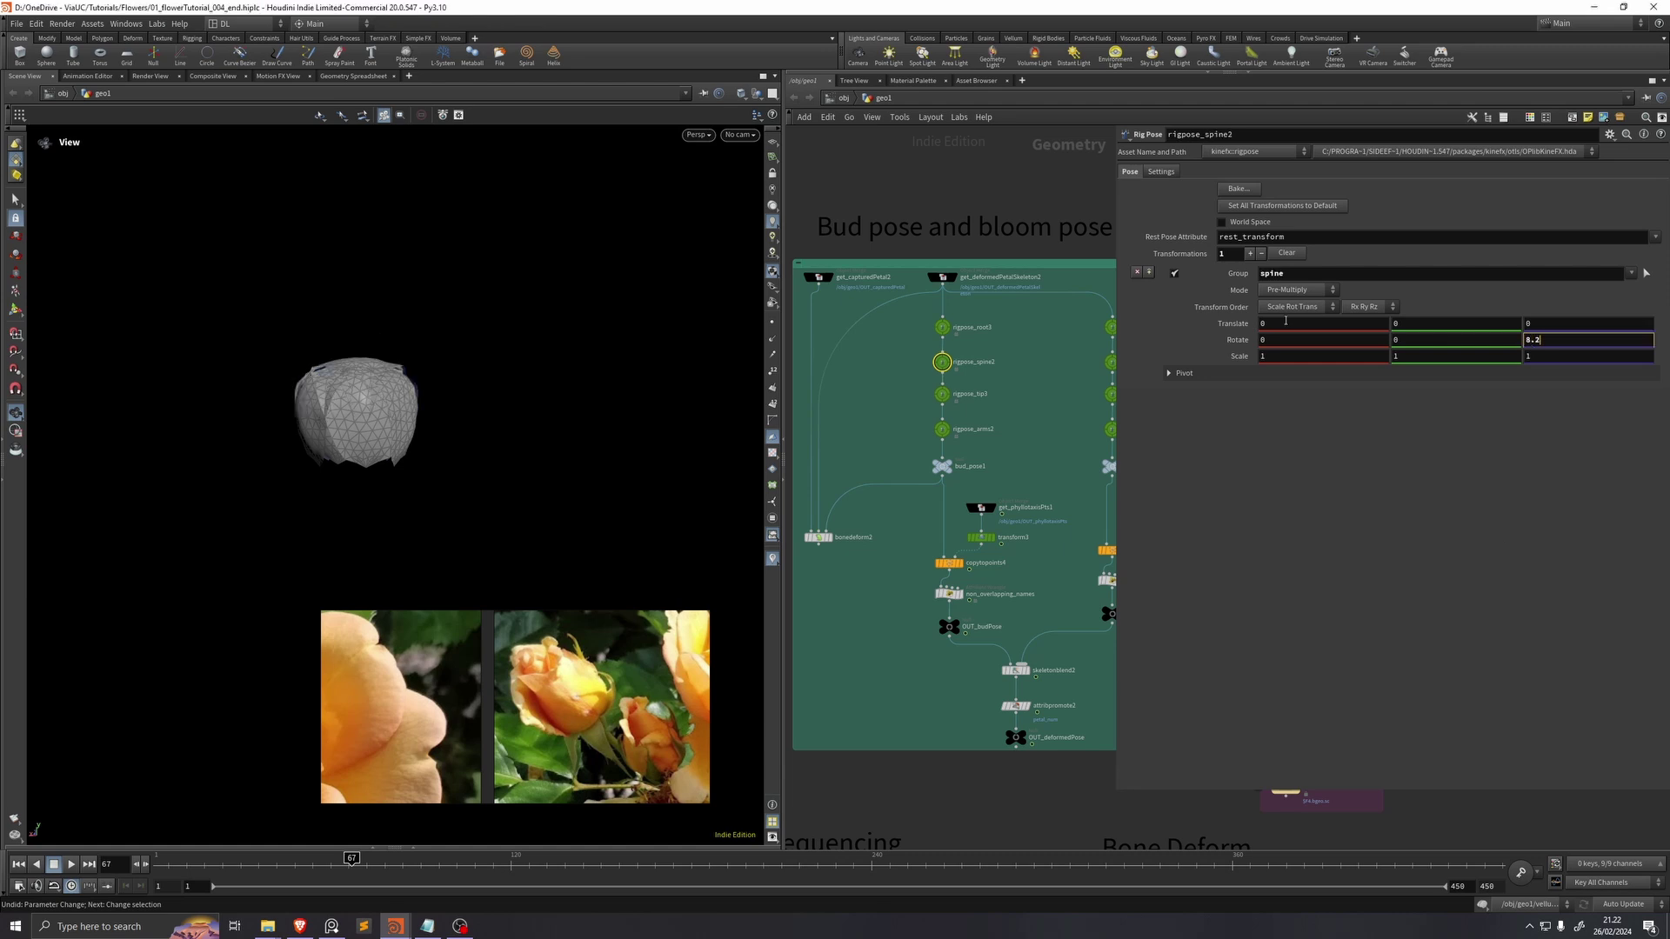
{"action": "key", "text": "Return"}
Step: Show the rigpose_root3 parameters and display the single bud petal from bonedeform2 in side view
{"action": "left_click", "coordinate": [942, 327]}
{"action": "middle_click_drag", "start_coordinate": [896, 370], "coordinate": [943, 369]}
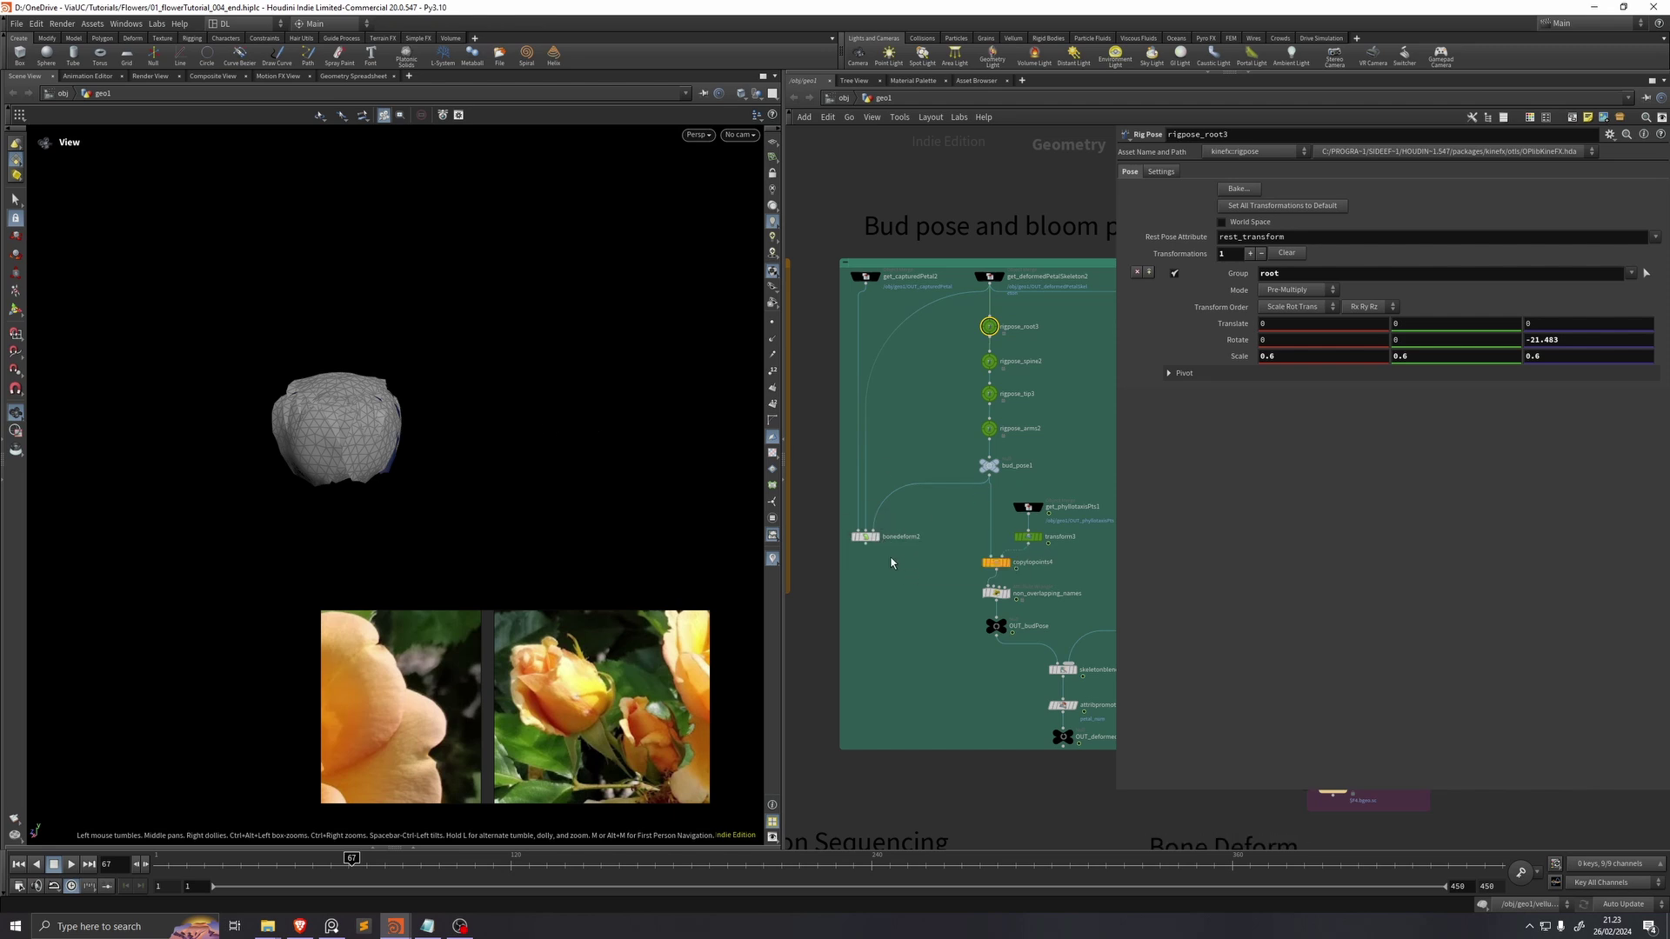
{"action": "scroll", "coordinate": [890, 561], "scroll_direction": "up", "scroll_amount": 2}
{"action": "mouse_move", "coordinate": [878, 540]}
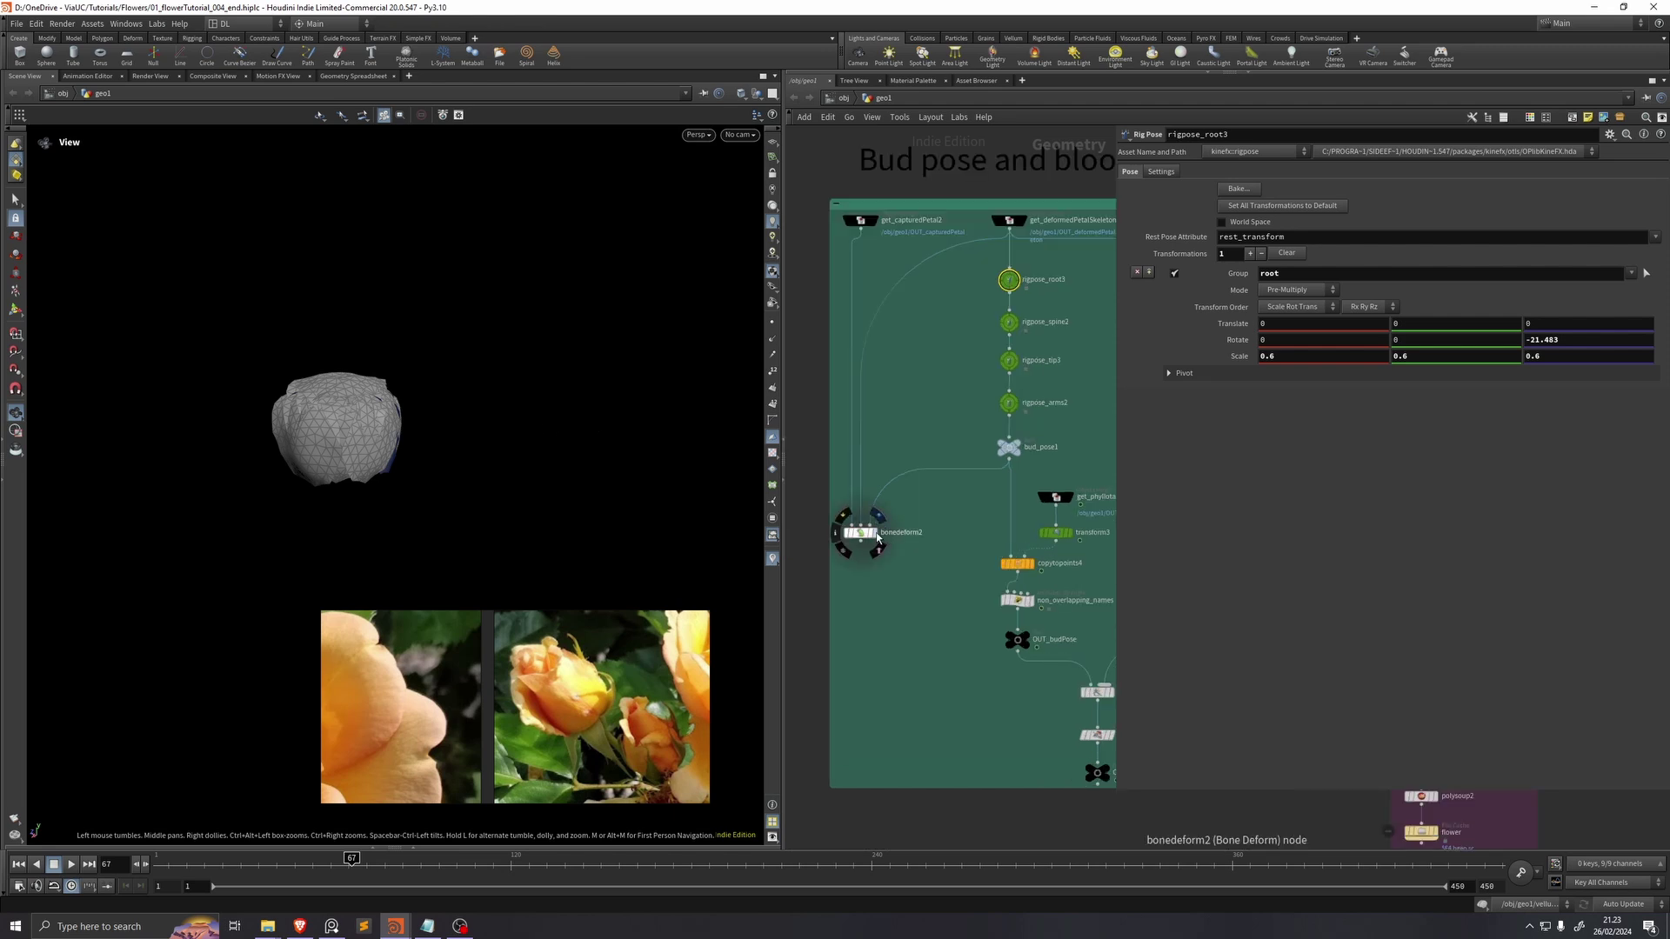
{"action": "left_click", "coordinate": [875, 527]}
{"action": "left_click_drag", "start_coordinate": [337, 405], "coordinate": [228, 396]}
Step: Set the X, Y and Z scale of rigpose_root3 to 1
{"action": "left_click_drag", "start_coordinate": [1295, 356], "coordinate": [1101, 375]}
{"action": "type", "text": "1"}
{"action": "key", "text": "Tab"}
{"action": "type", "text": "1"}
{"action": "key", "text": "Tab"}
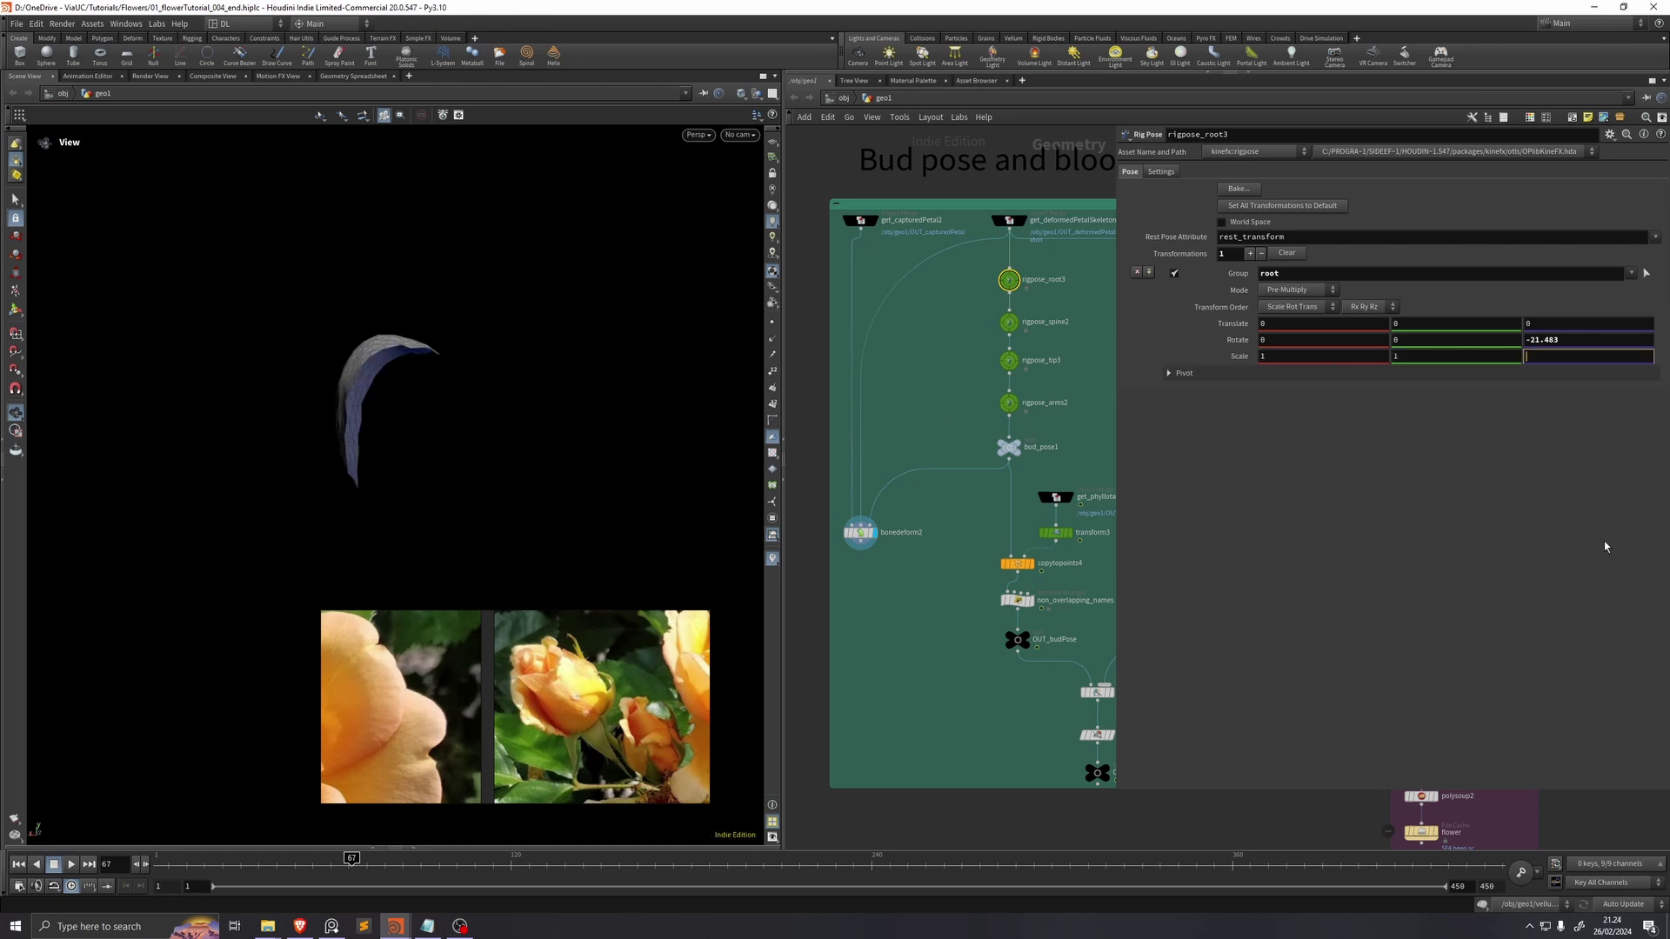
{"action": "type", "text": "1"}
{"action": "key", "text": "Return"}
Step: Try a different X scale on rigpose_root3 and undo the change
{"action": "middle_click_drag", "start_coordinate": [1267, 356], "coordinate": [1288, 359]}
{"action": "key", "text": "ctrl+z"}
{"action": "key", "text": "ctrl+z"}
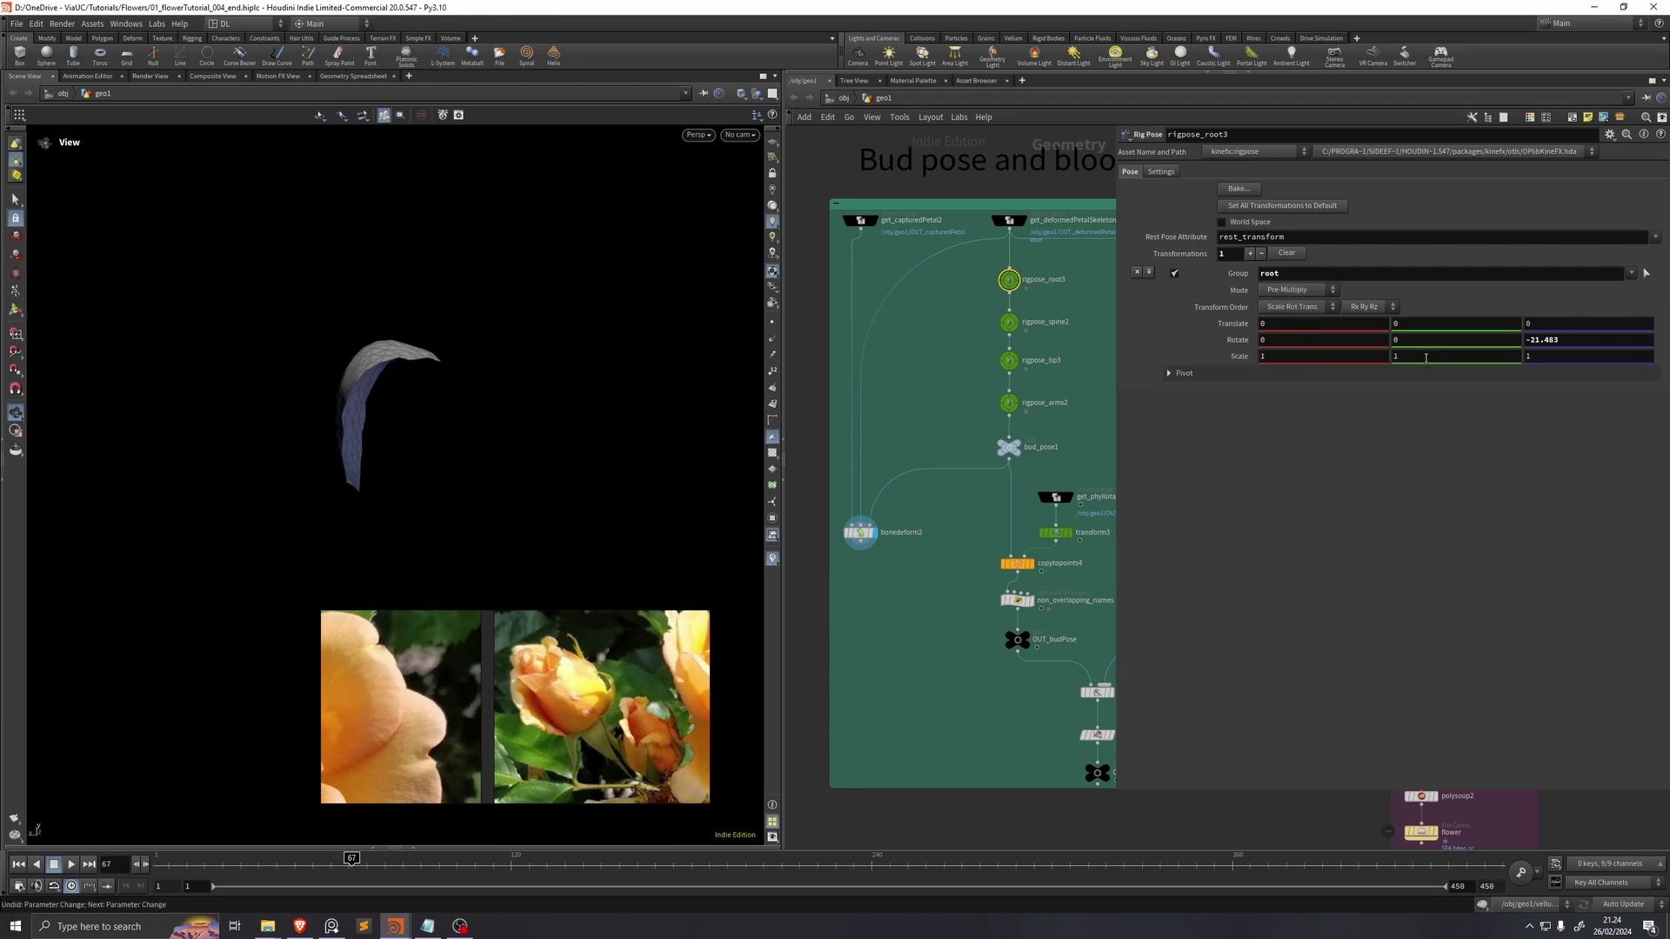
Step: Reduce the scale of rigpose_root3 to 0.3 in Y and 0.4 in Z
{"action": "middle_click_drag", "start_coordinate": [1426, 358], "coordinate": [1372, 367]}
{"action": "middle_click_drag", "start_coordinate": [1562, 358], "coordinate": [1541, 358]}
{"action": "left_click_drag", "start_coordinate": [331, 457], "coordinate": [457, 457]}
{"action": "middle_click_drag", "start_coordinate": [1556, 357], "coordinate": [1518, 370]}
{"action": "left_click_drag", "start_coordinate": [634, 414], "coordinate": [566, 377]}
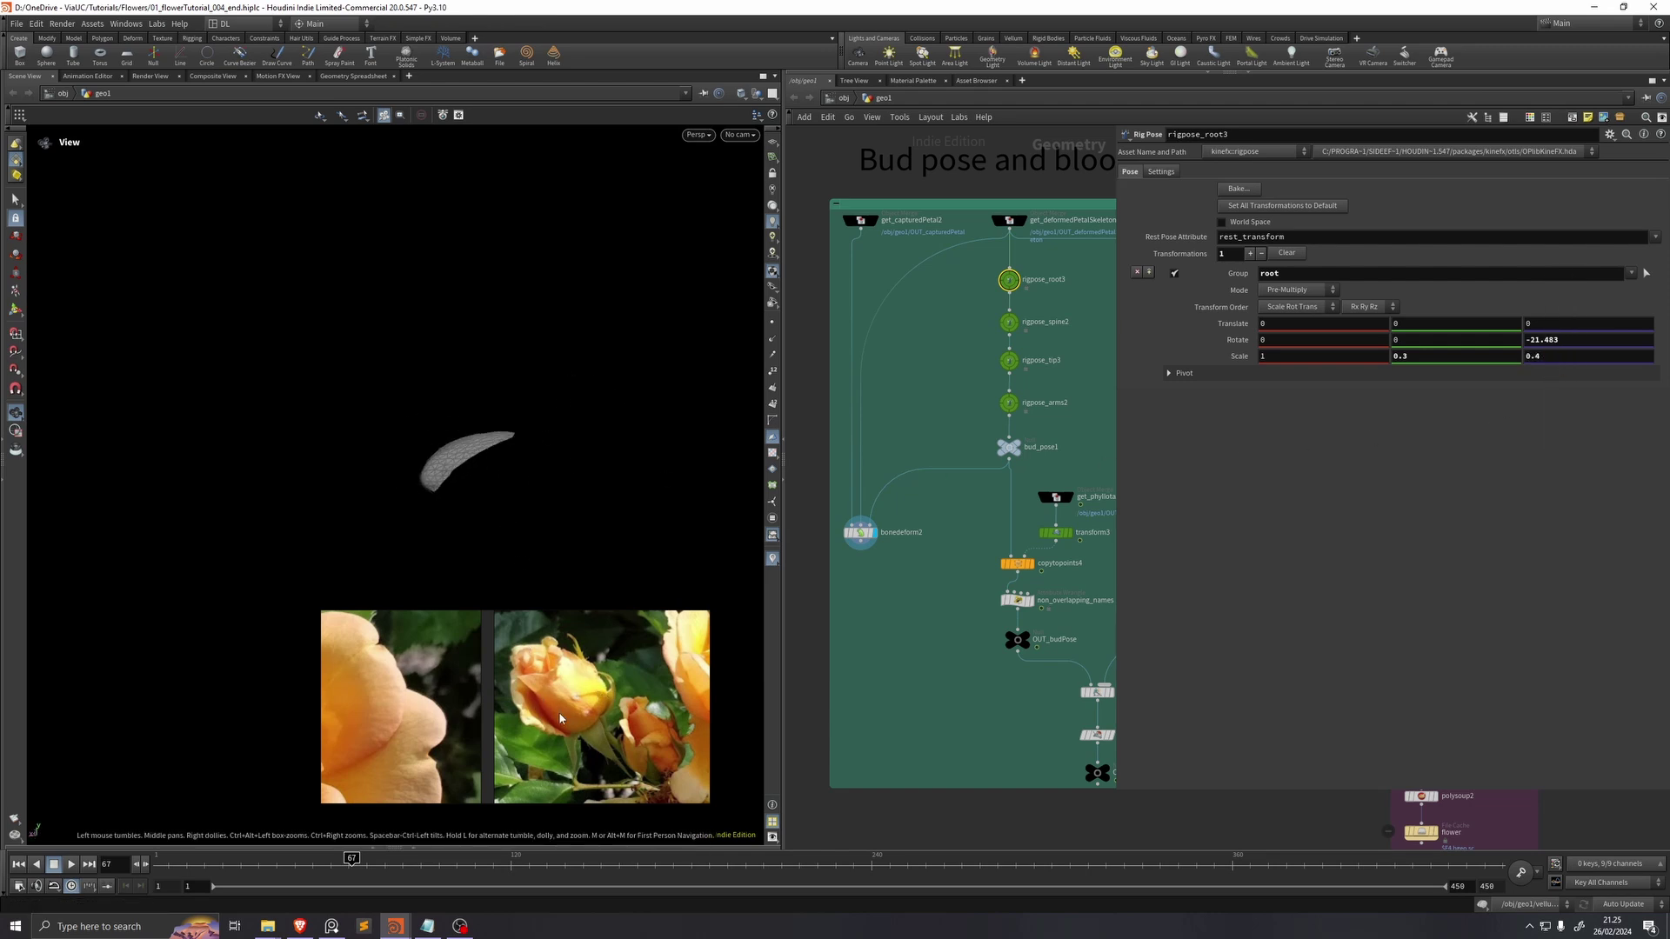
Step: Display the full flower from the first node of the Vellum Sim network and change the Z rotation of rigpose_root3
{"action": "scroll", "coordinate": [920, 420], "scroll_direction": "down", "scroll_amount": 5}
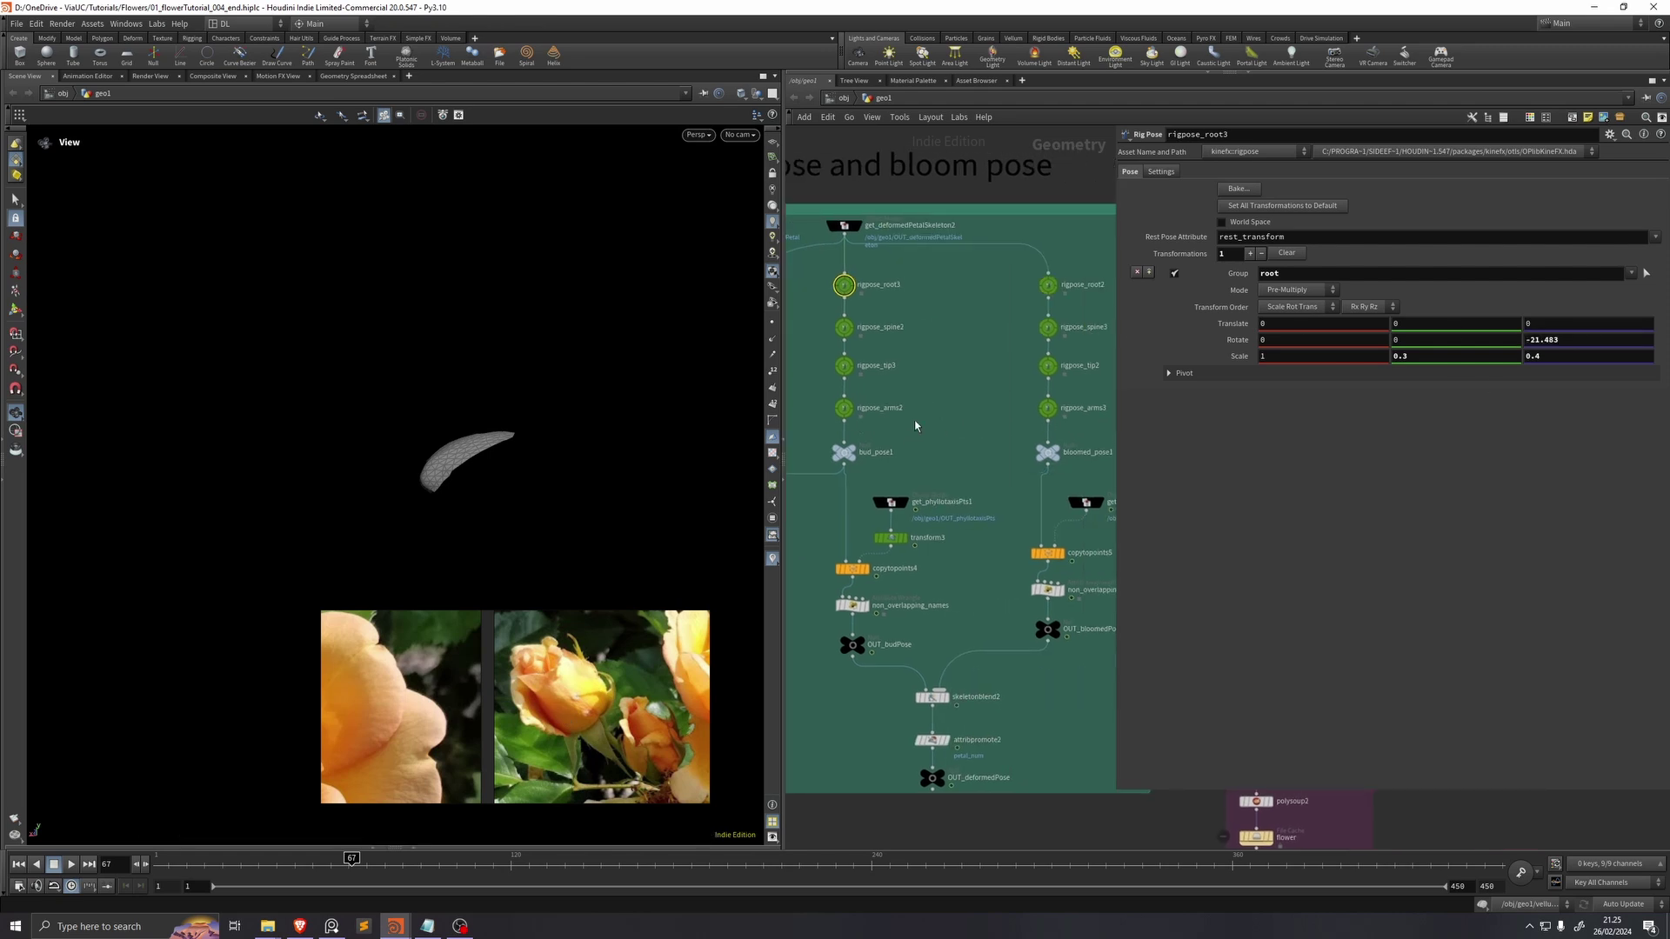
{"action": "scroll", "coordinate": [1064, 354], "scroll_direction": "up", "scroll_amount": 3}
{"action": "left_click", "coordinate": [1019, 361]}
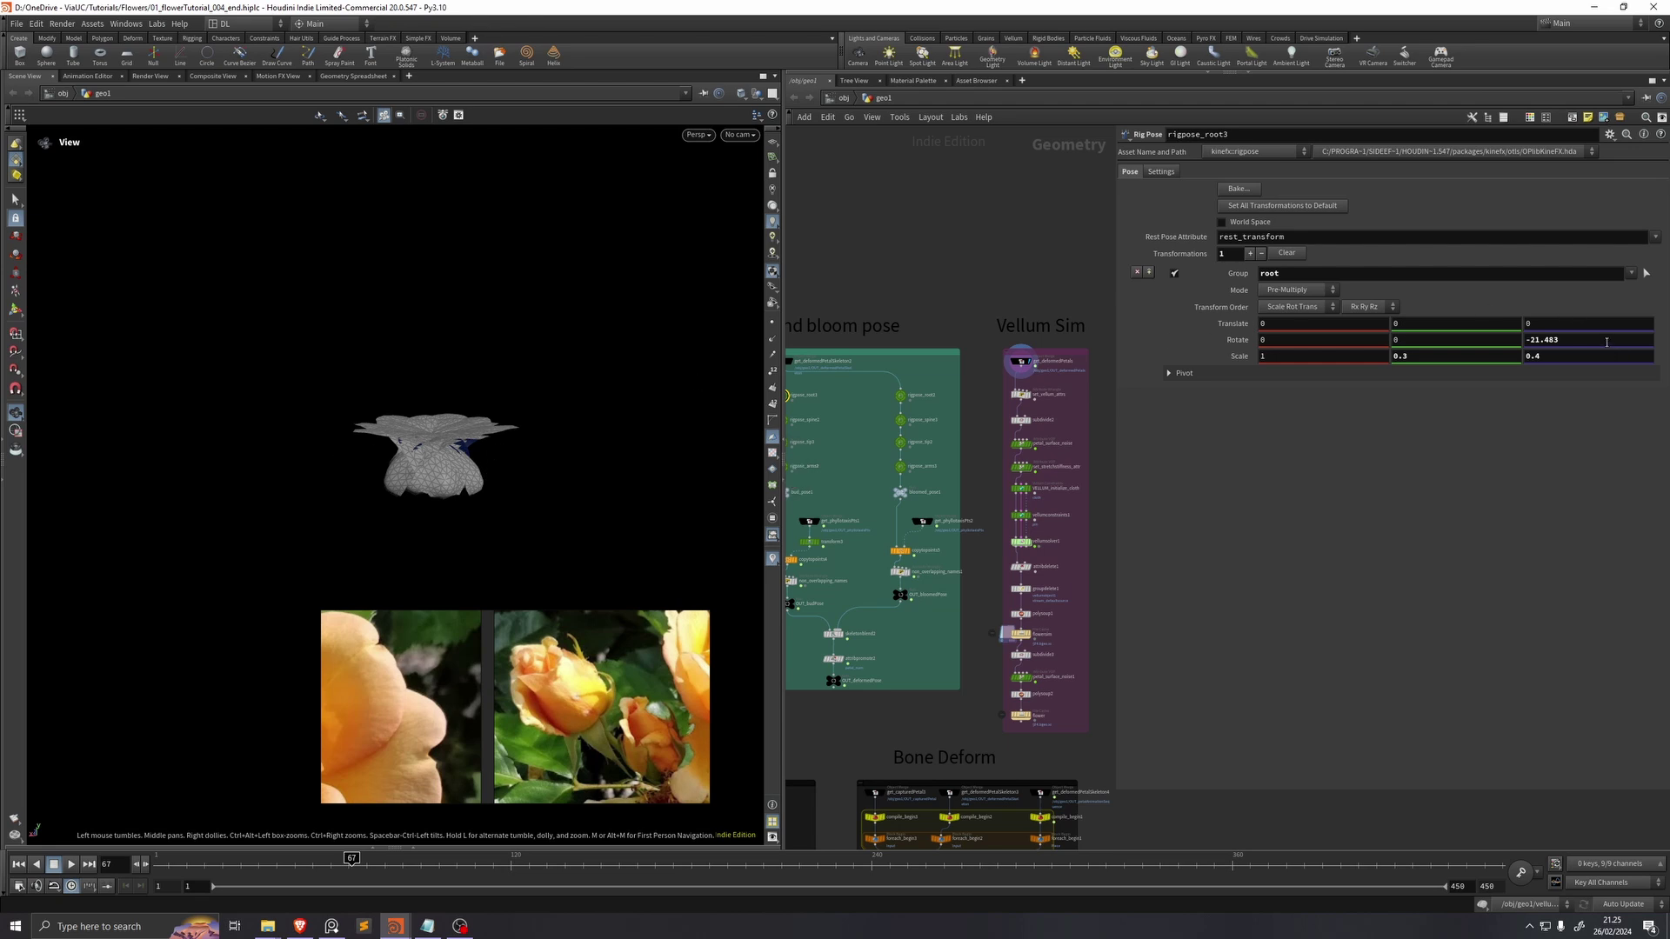
{"action": "middle_click_drag", "start_coordinate": [1606, 342], "coordinate": [174, 444]}
{"action": "left_click_drag", "start_coordinate": [1642, 341], "coordinate": [1121, 402]}
{"action": "type", "text": "-"}
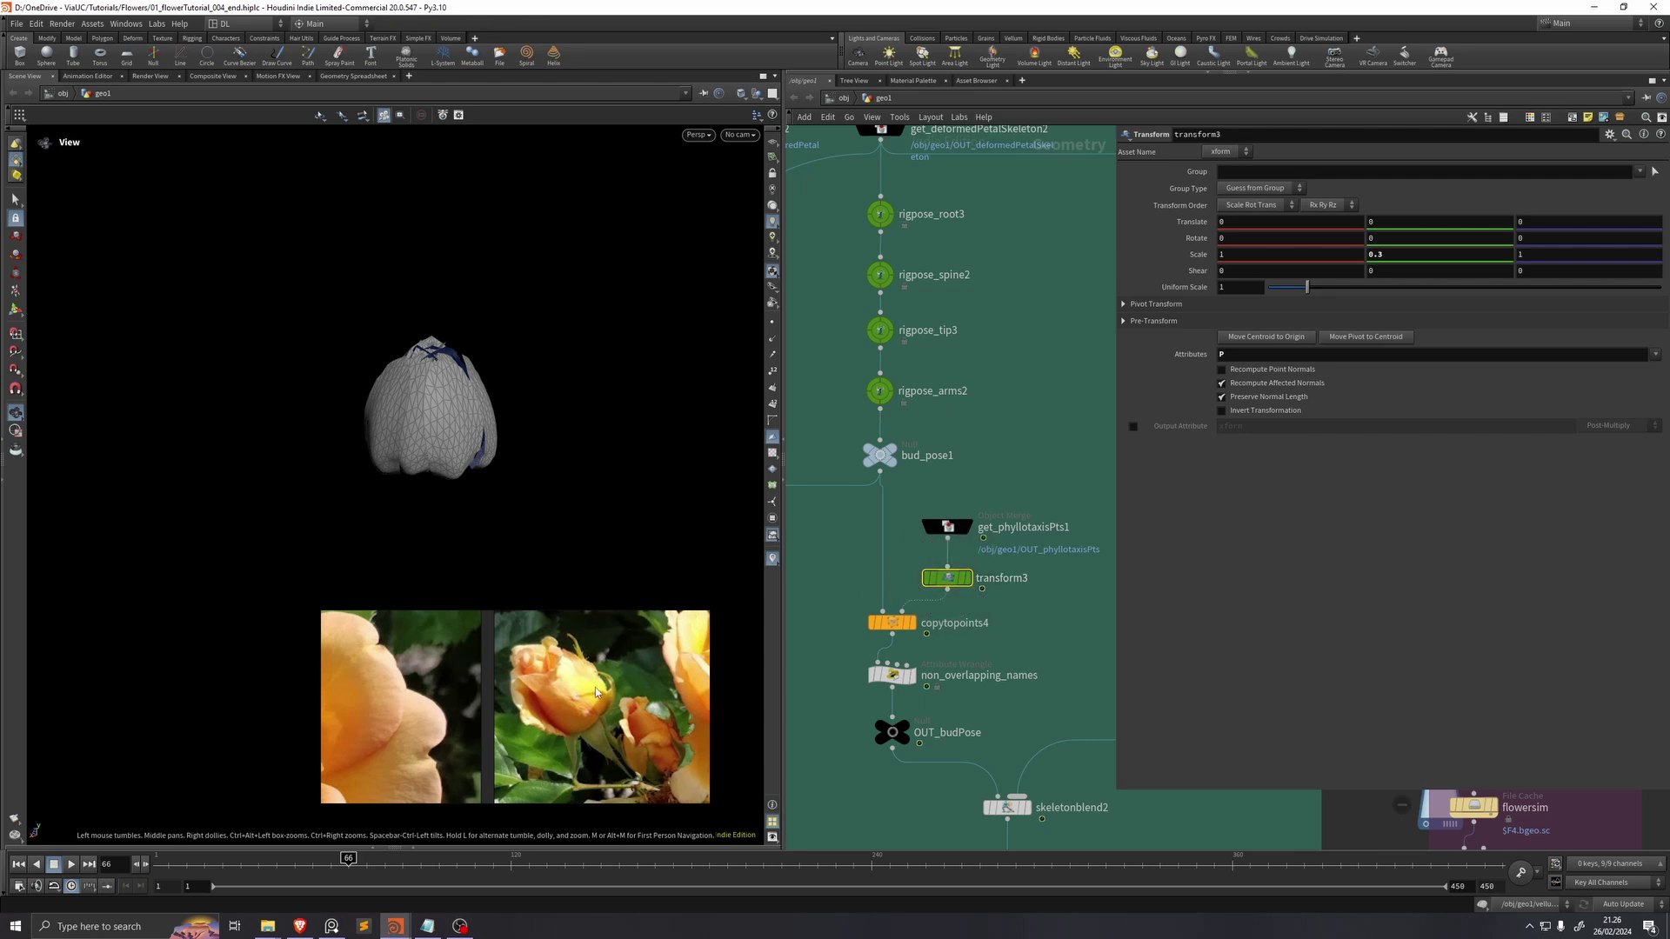
Step: On the bud pose's transform3 node, set the Y scale to 1 and the uniform scale to 0.4
{"action": "left_click_drag", "start_coordinate": [1400, 254], "coordinate": [1244, 275]}
{"action": "type", "text": "1"}
{"action": "key", "text": "Tab"}
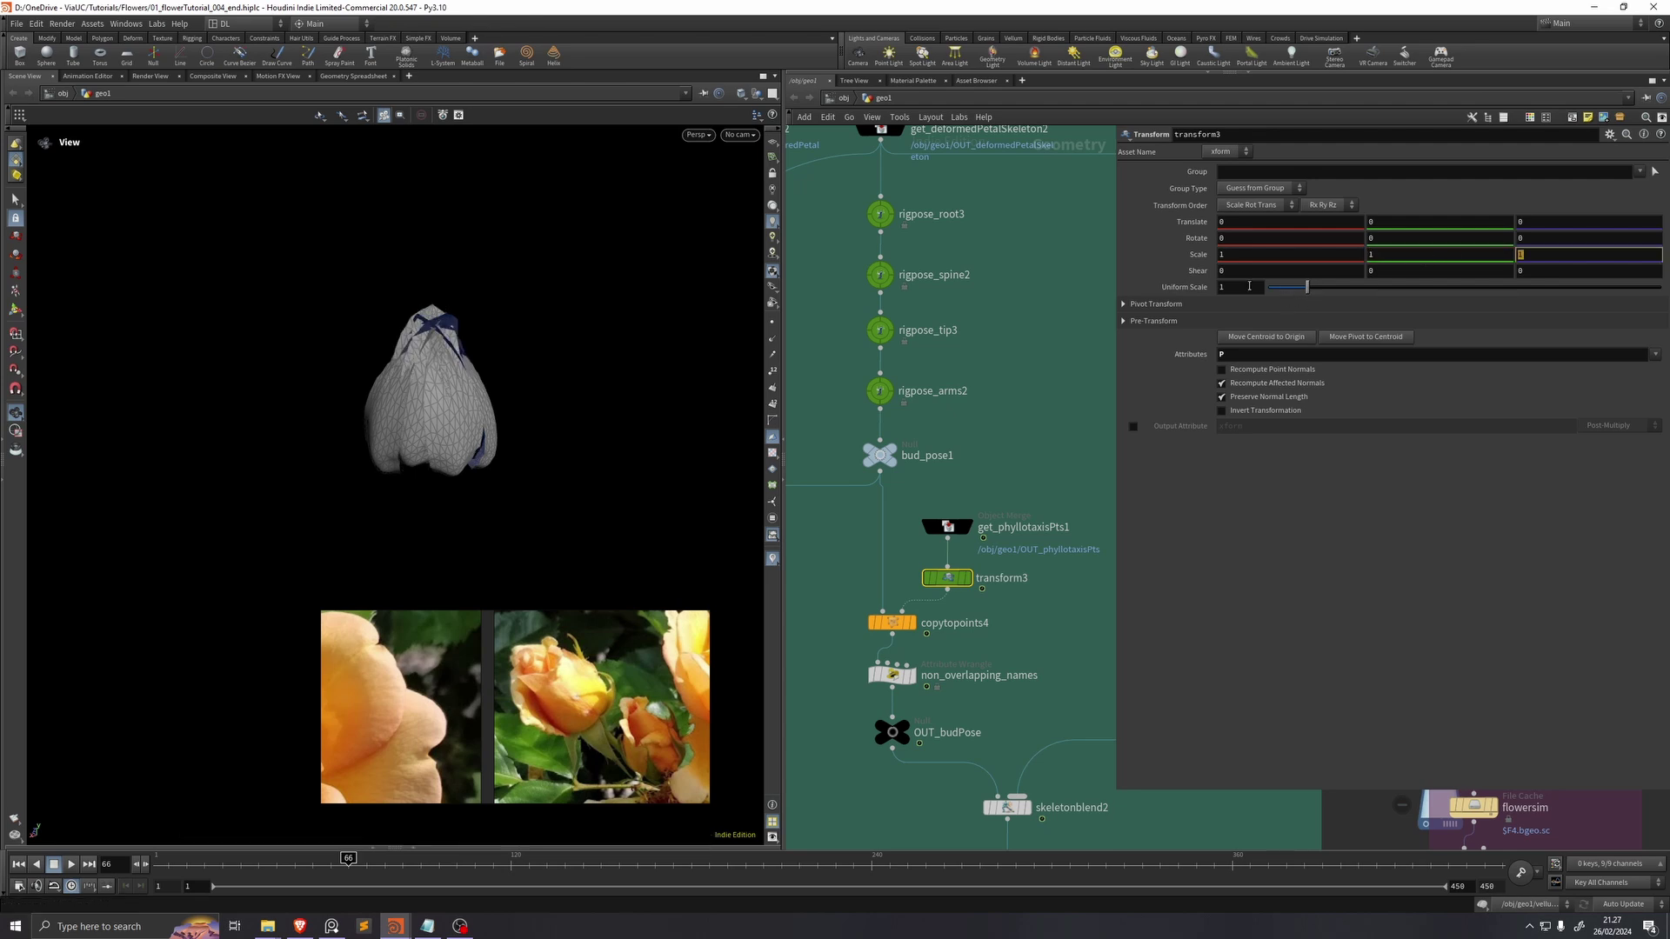
{"action": "left_click_drag", "start_coordinate": [1246, 286], "coordinate": [1139, 304]}
{"action": "type", "text": "0.4"}
{"action": "key", "text": "Return"}
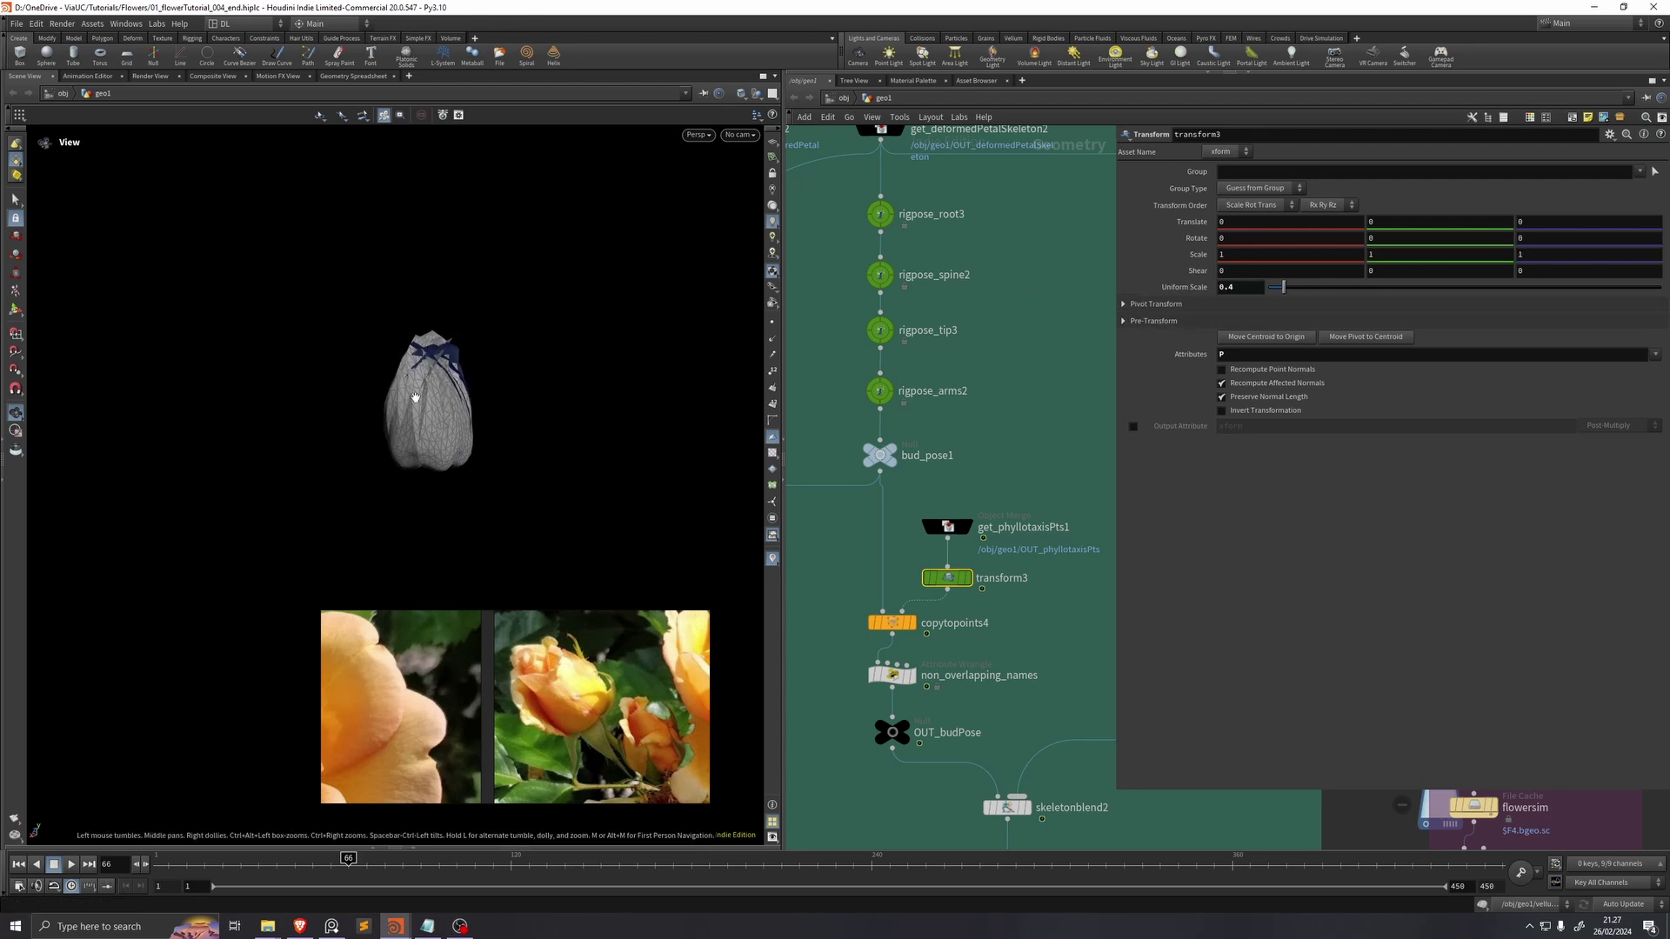
{"action": "left_click_drag", "start_coordinate": [412, 424], "coordinate": [400, 418]}
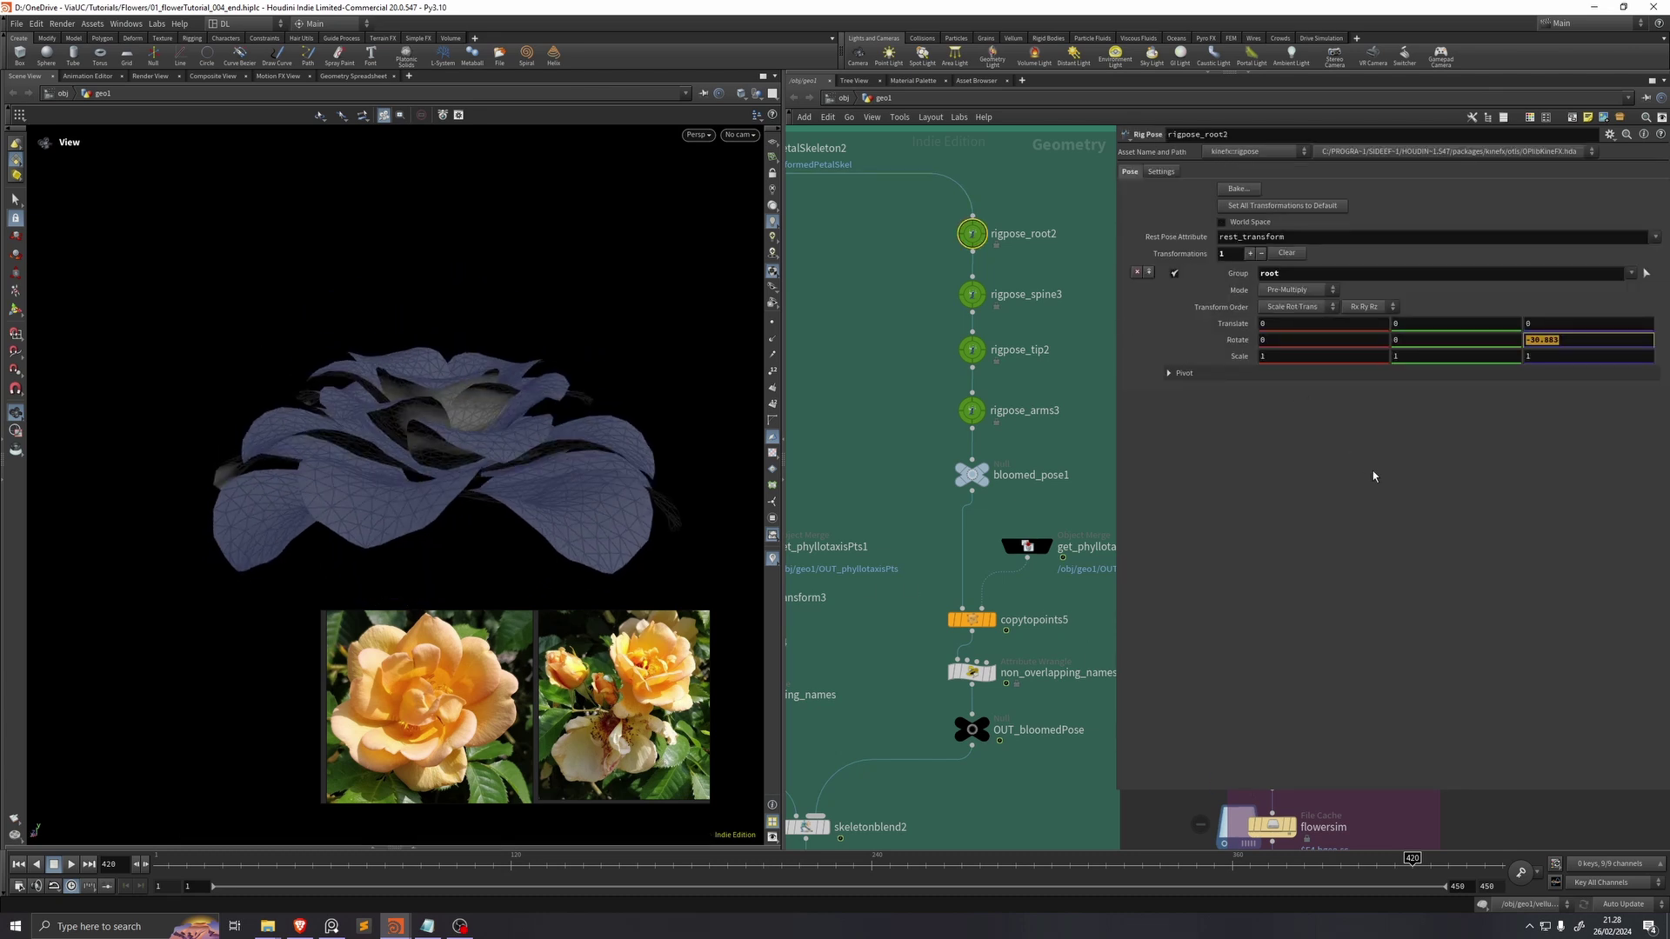
Step: On the bloomed pose, set the Z rotation to 0 on rigpose_root2 and to -0.5 on rigpose_spine3
{"action": "type", "text": "0"}
{"action": "key", "text": "Return"}
{"action": "left_click_drag", "start_coordinate": [452, 383], "coordinate": [433, 450]}
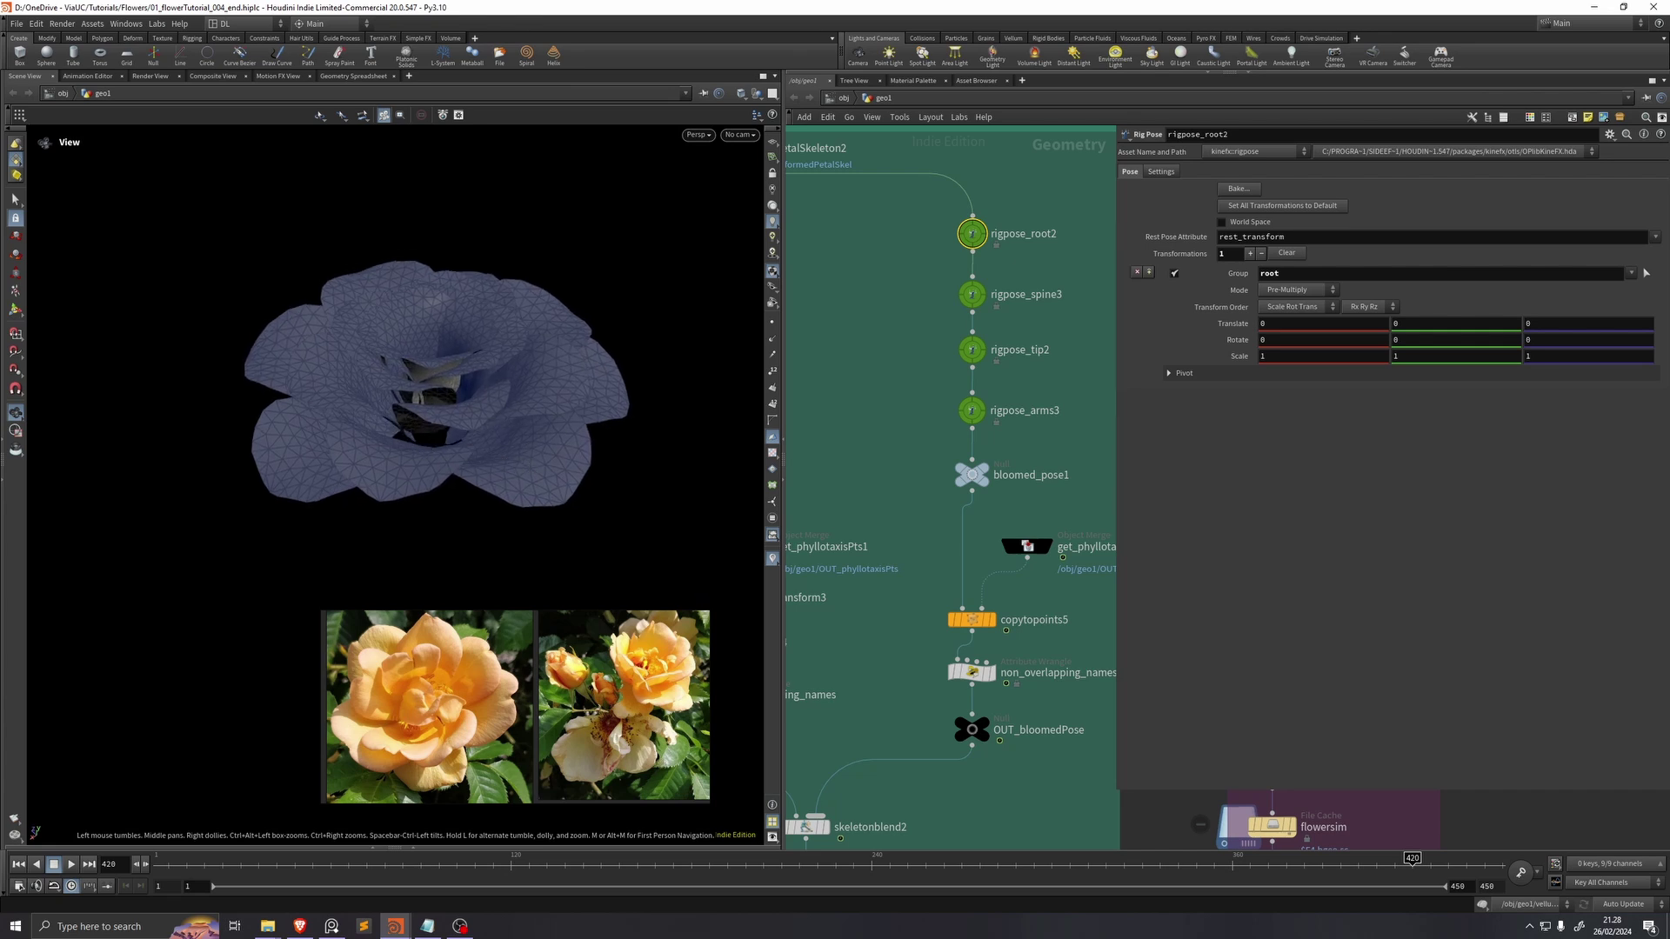
{"action": "type", "text": "-"}
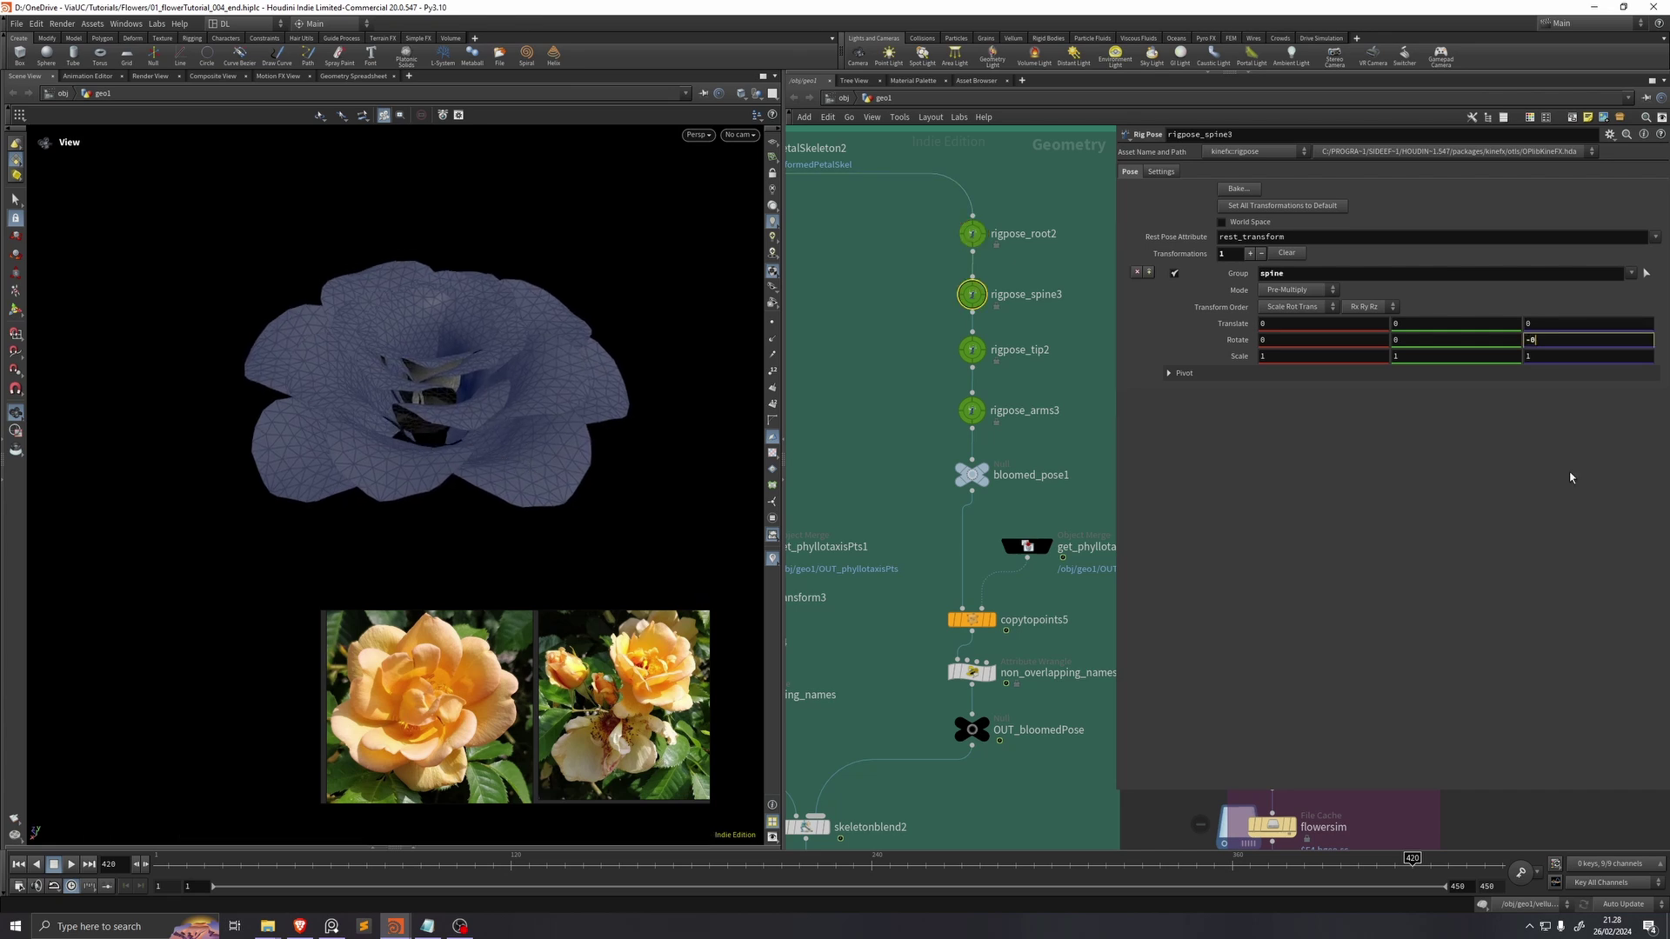
{"action": "type", "text": "0.5"}
{"action": "key", "text": "Return"}
Step: Enter a negative Z rotation on rigpose_tip2 and set the Y rotation of rigpose_arms3 to 4.75
{"action": "left_click", "coordinate": [971, 350]}
{"action": "left_click", "coordinate": [1587, 339]}
{"action": "type", "text": "-"}
{"action": "key", "text": "Return"}
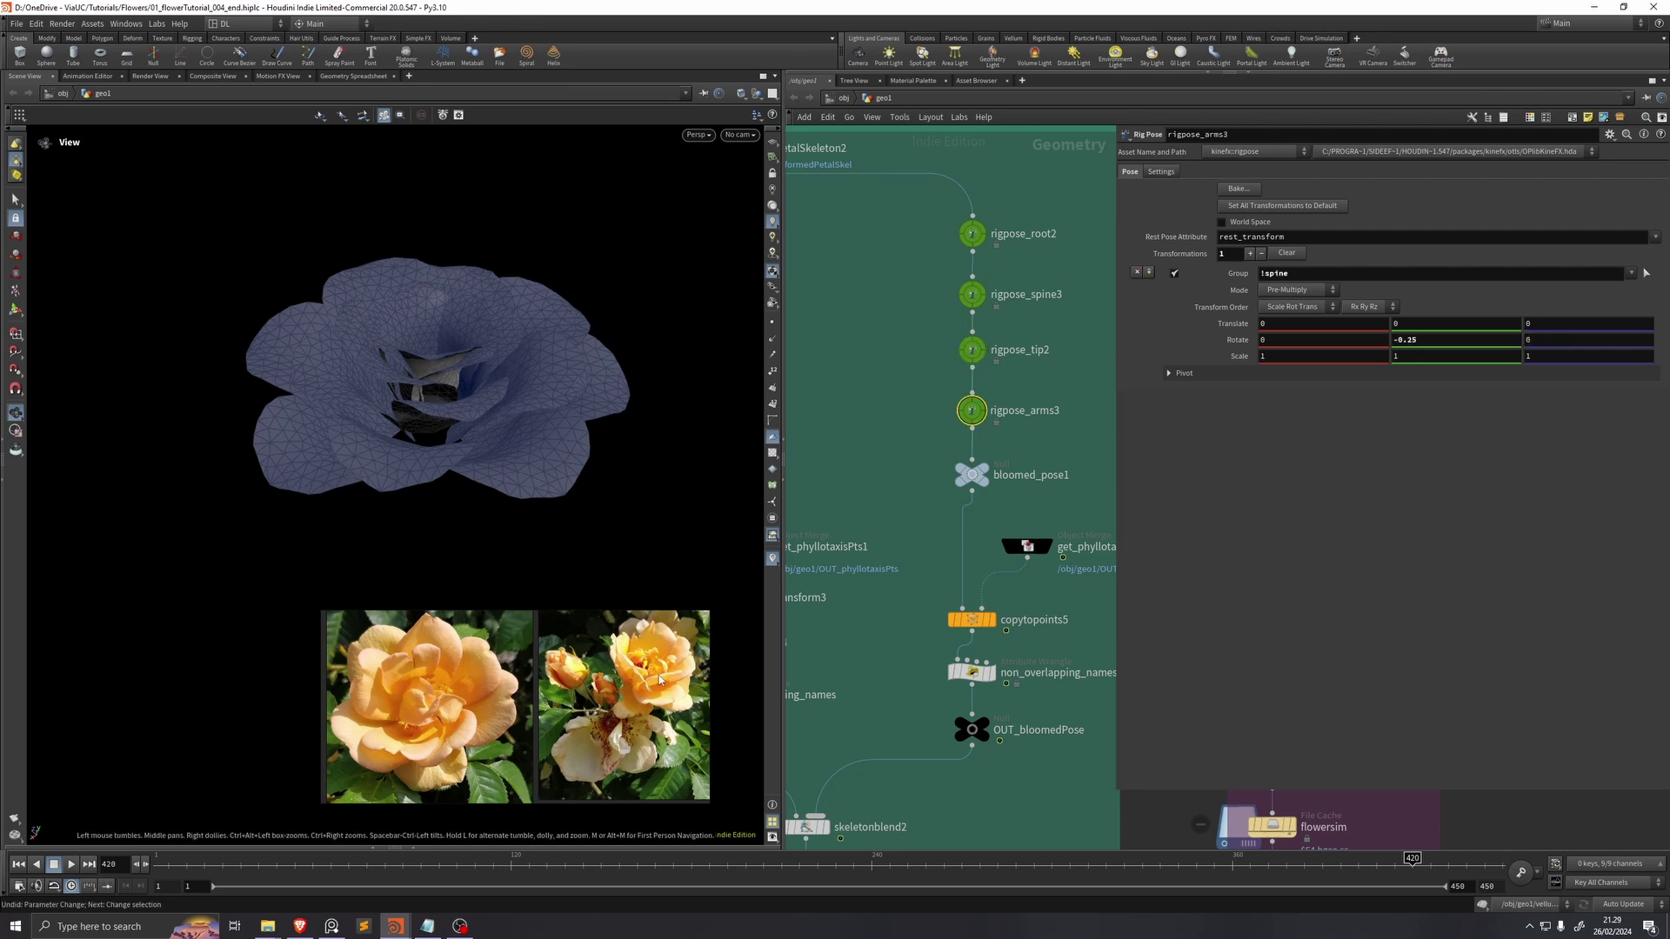
{"action": "scroll", "coordinate": [658, 687], "scroll_direction": "up", "scroll_amount": 3}
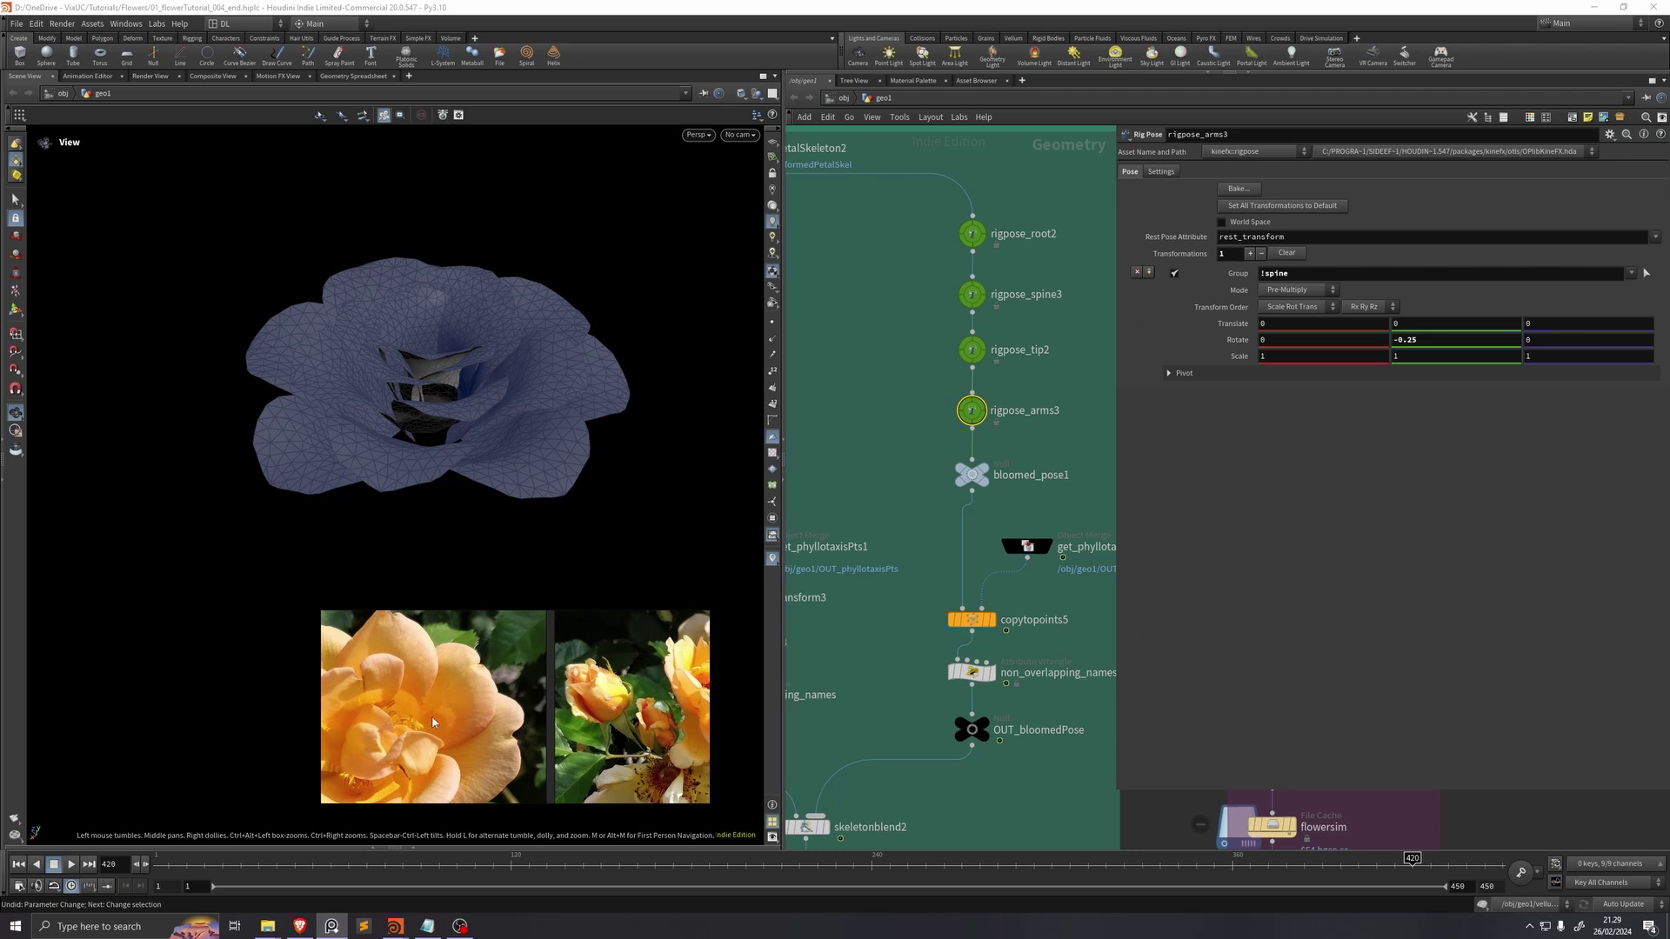
{"action": "middle_click_drag", "start_coordinate": [1414, 339], "coordinate": [1661, 340]}
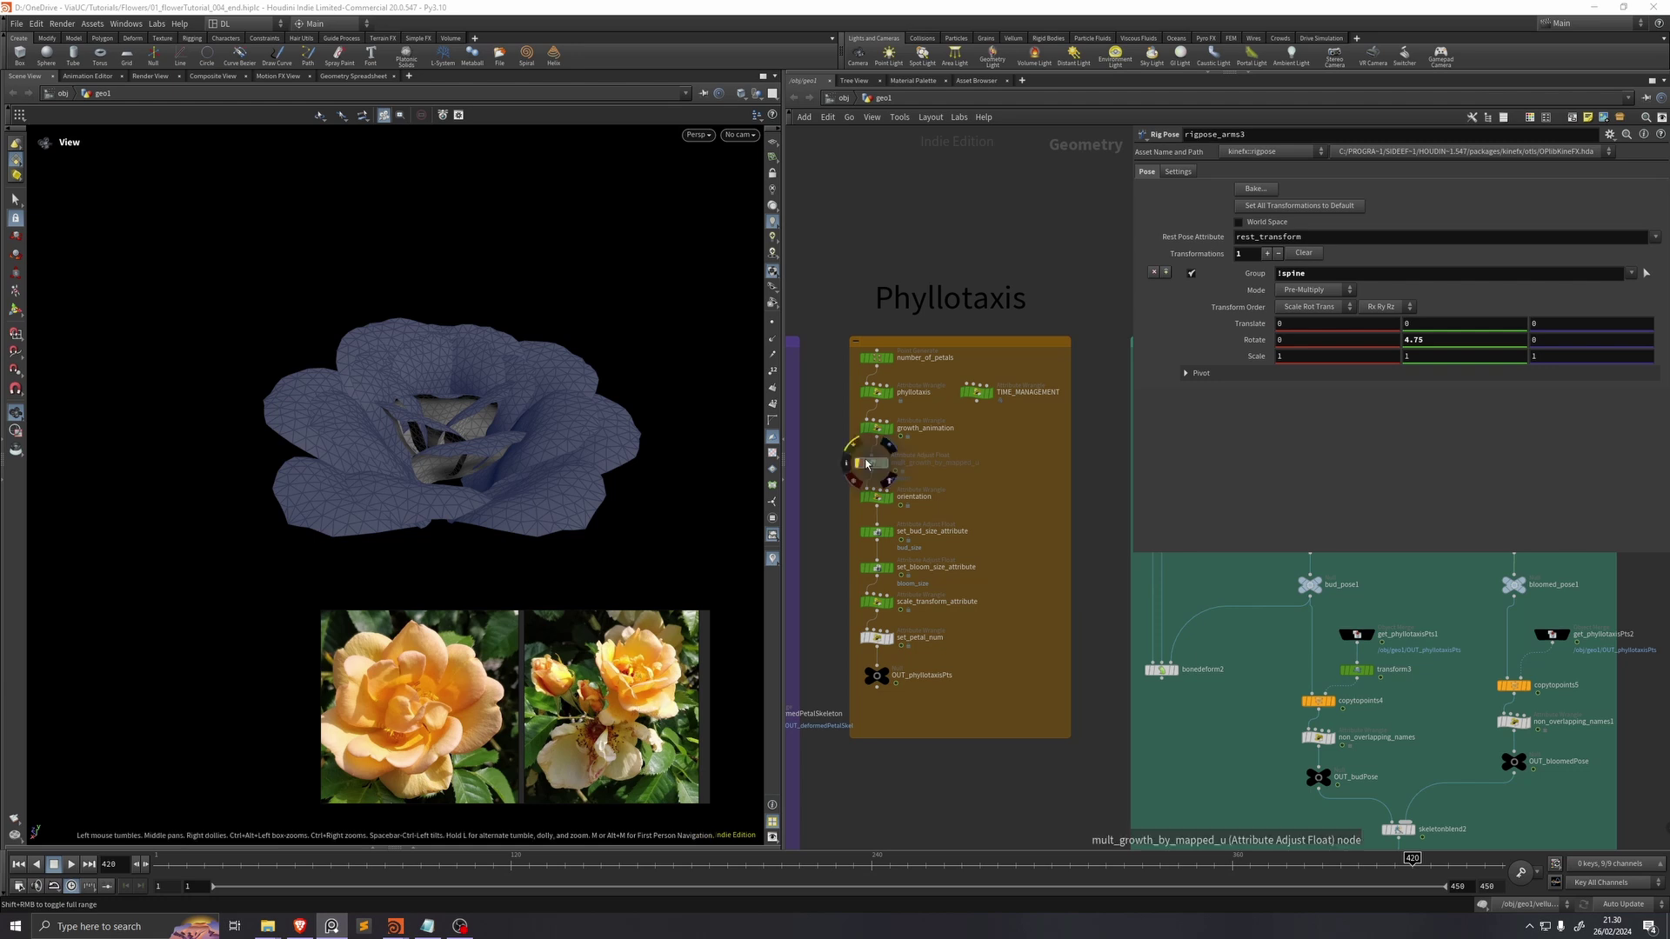
Step: Enable the bypassed mult_growth_by_mapped_u node in the Phyllotaxis network and check its parameters and those of growth_animation
{"action": "scroll", "coordinate": [872, 465], "scroll_direction": "up", "scroll_amount": 3}
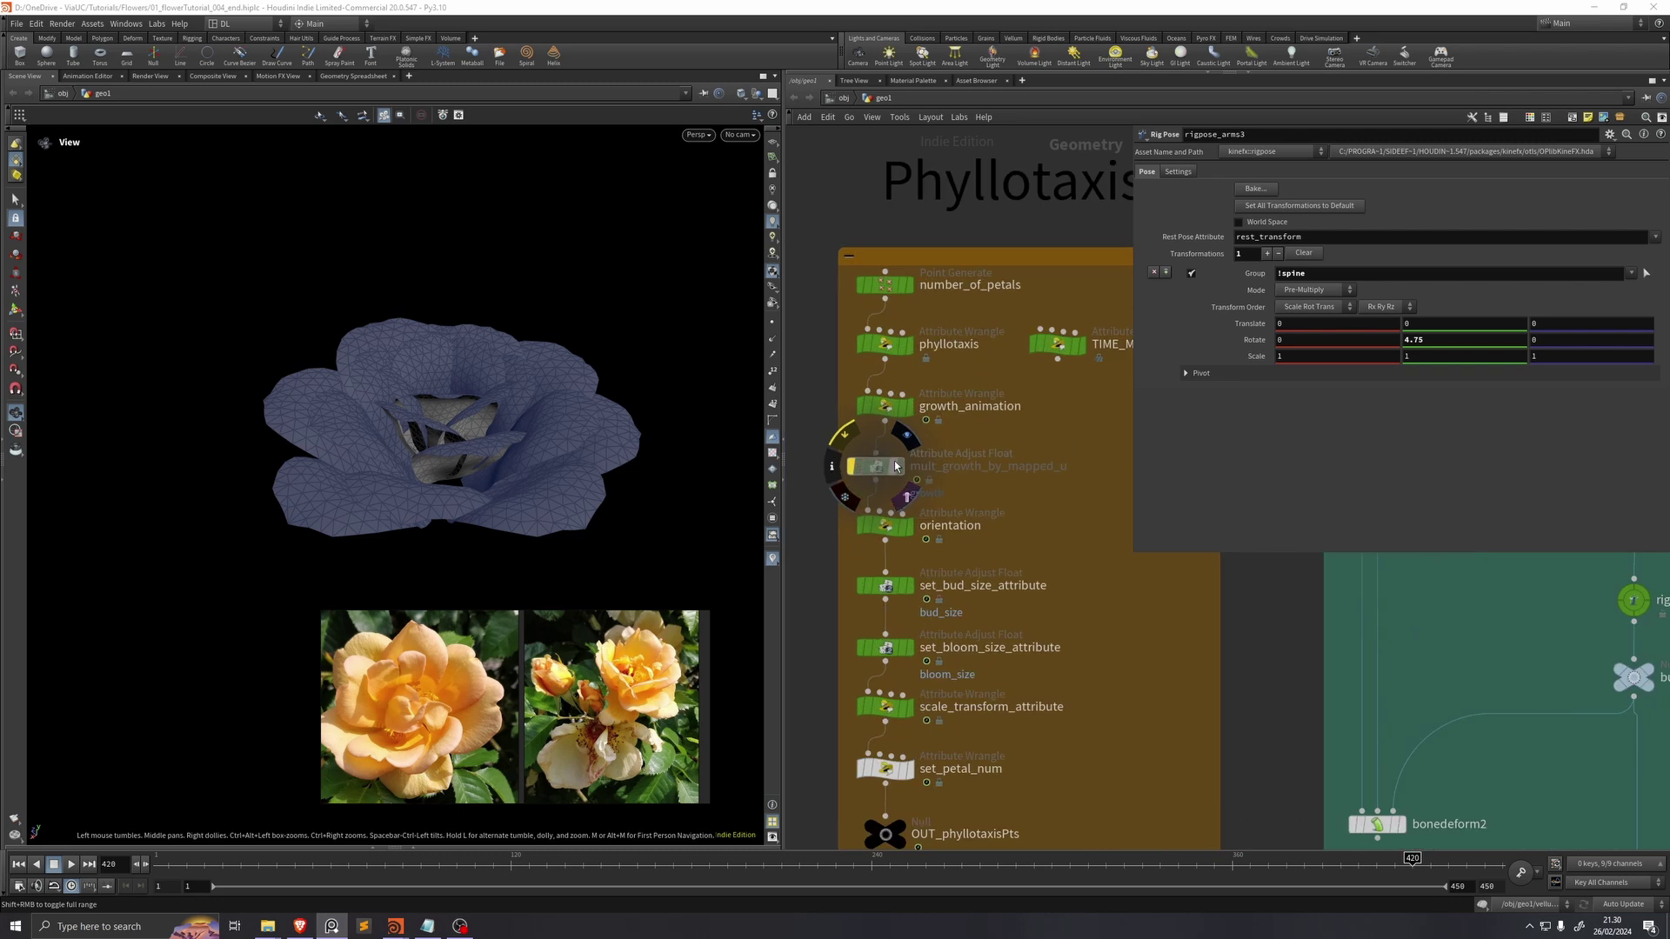
{"action": "left_click", "coordinate": [848, 439]}
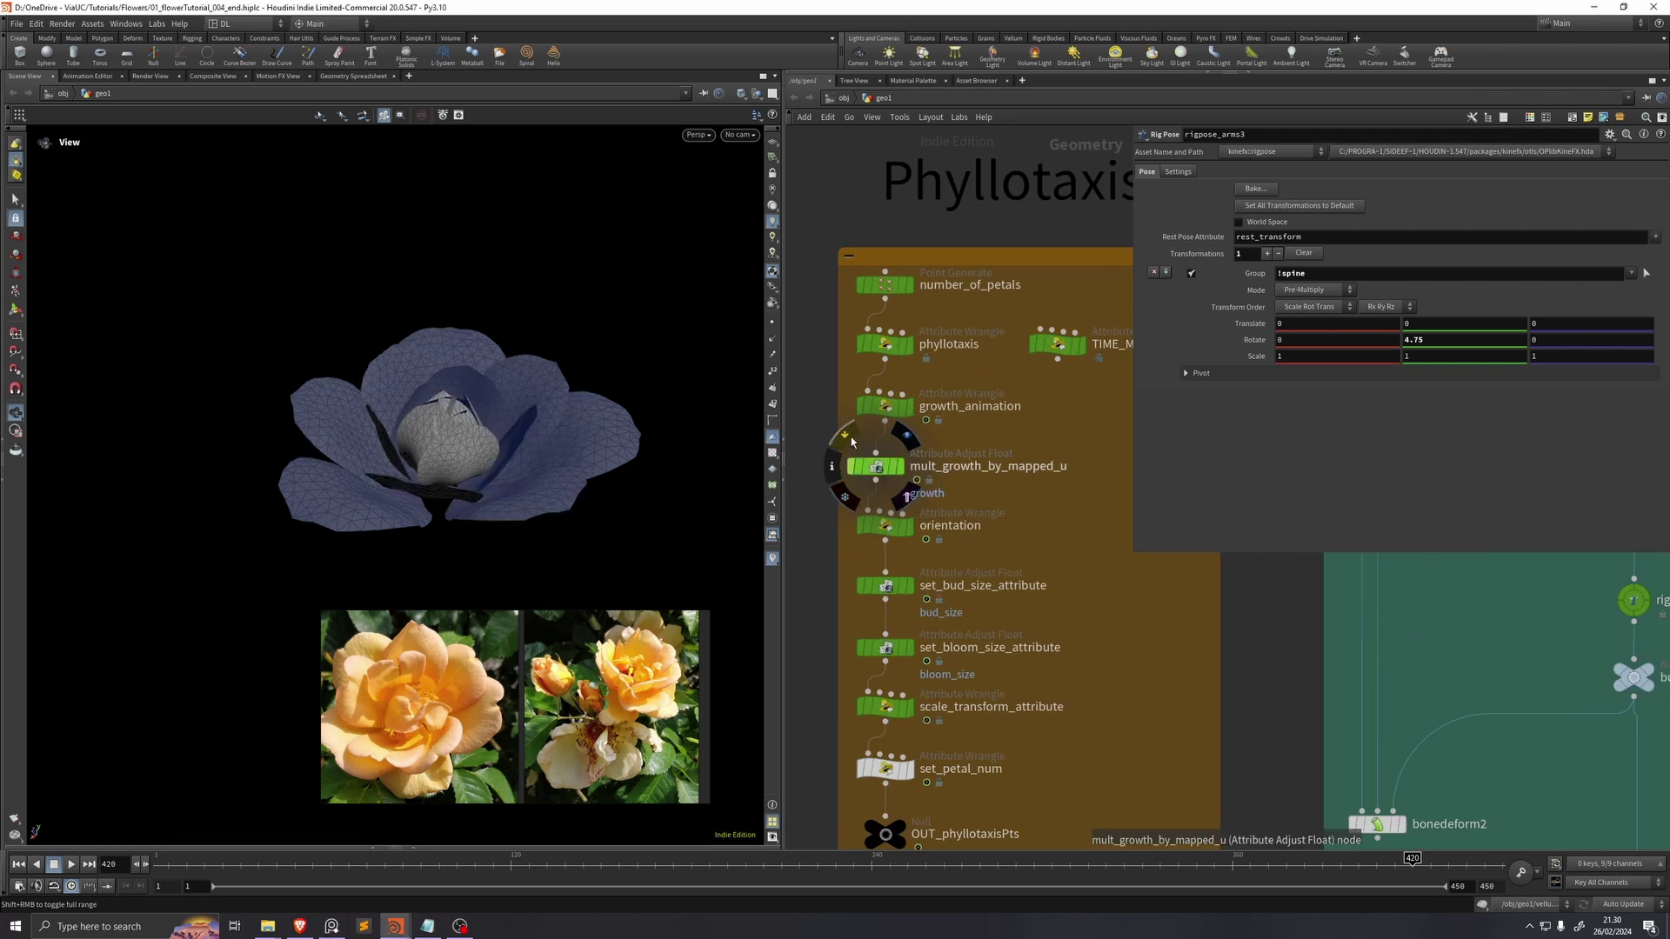
{"action": "left_click", "coordinate": [872, 465]}
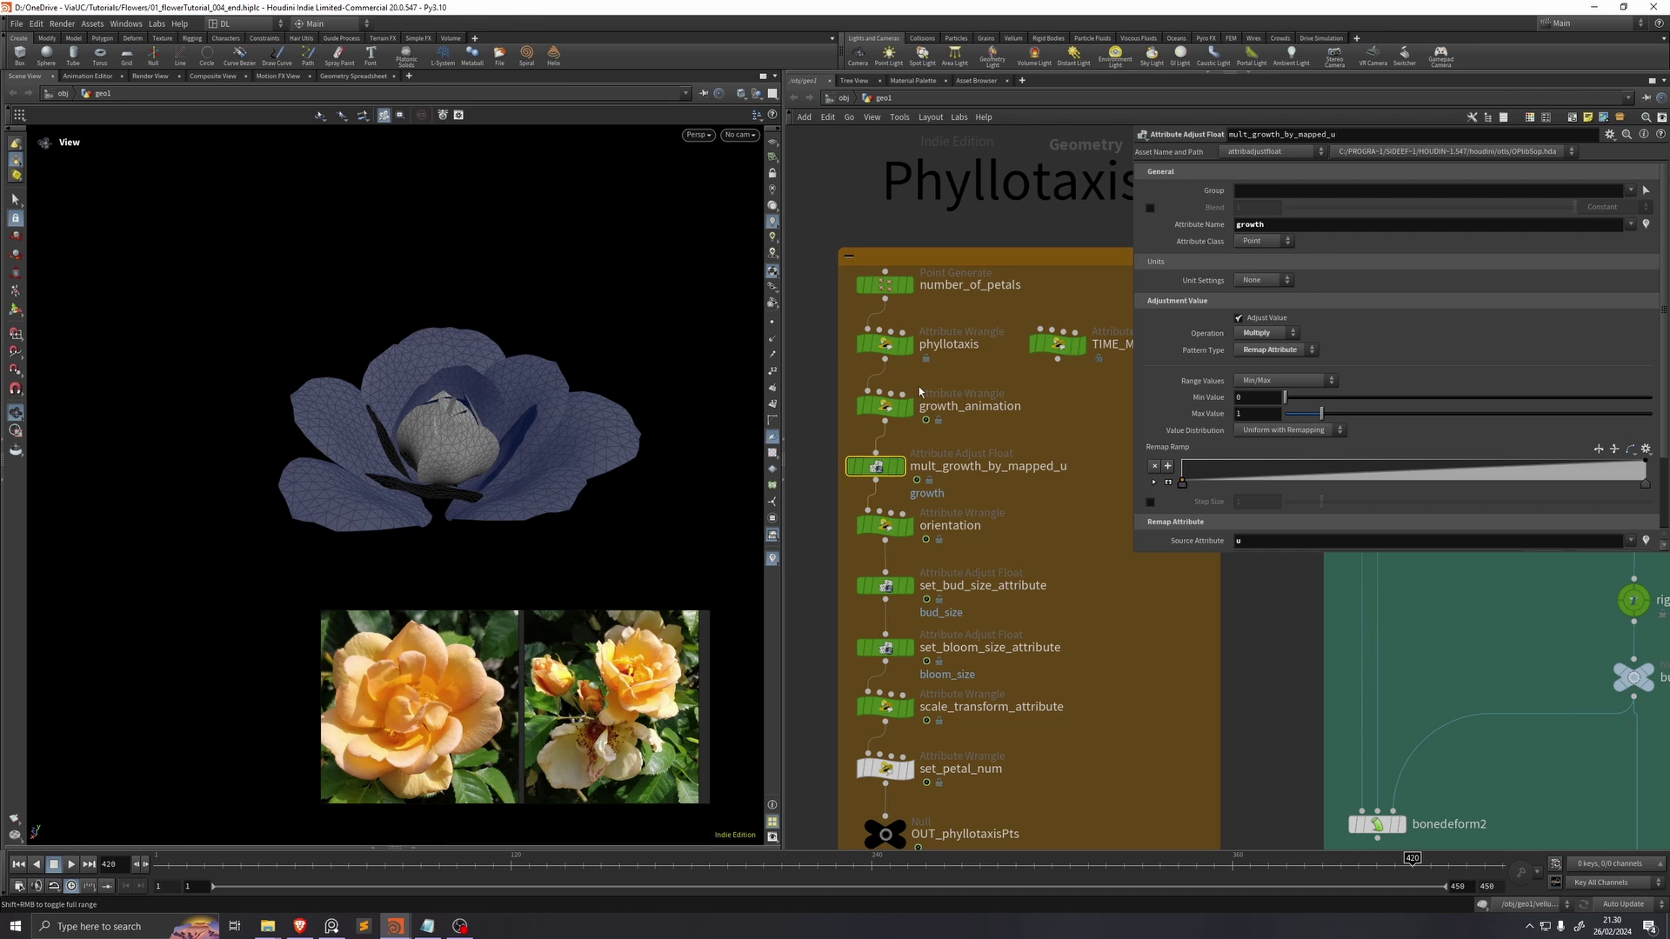
{"action": "left_click", "coordinate": [888, 409]}
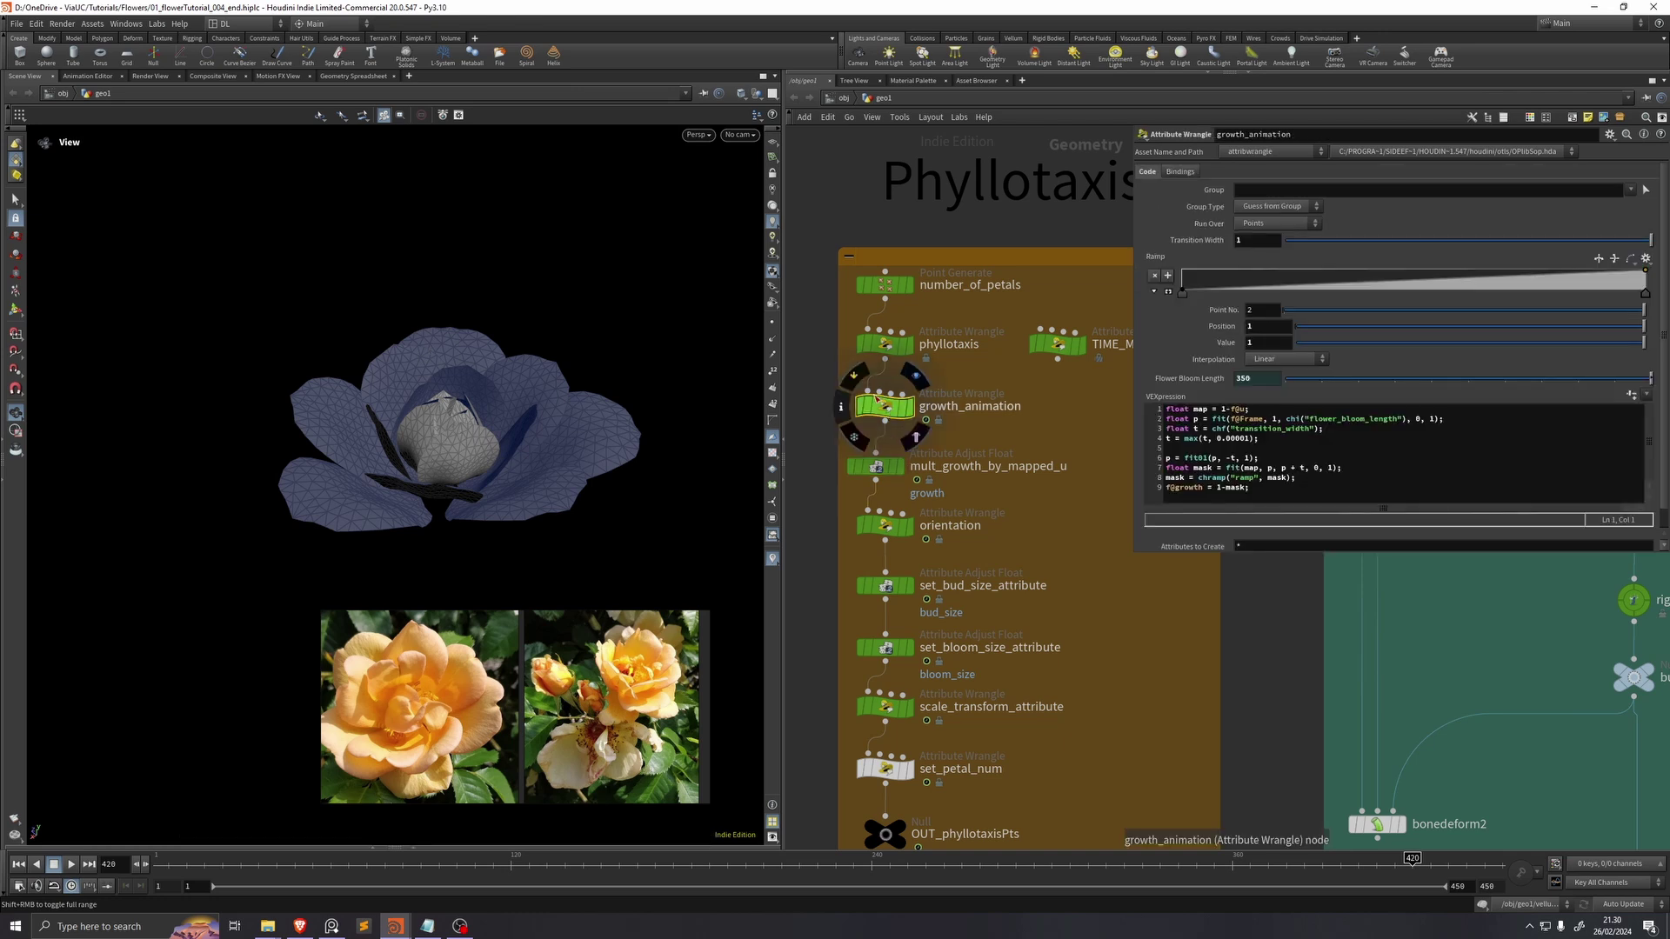
Step: Set the Min Value of the mult_growth_by_mapped_u node to 0.4
{"action": "left_click", "coordinate": [875, 467]}
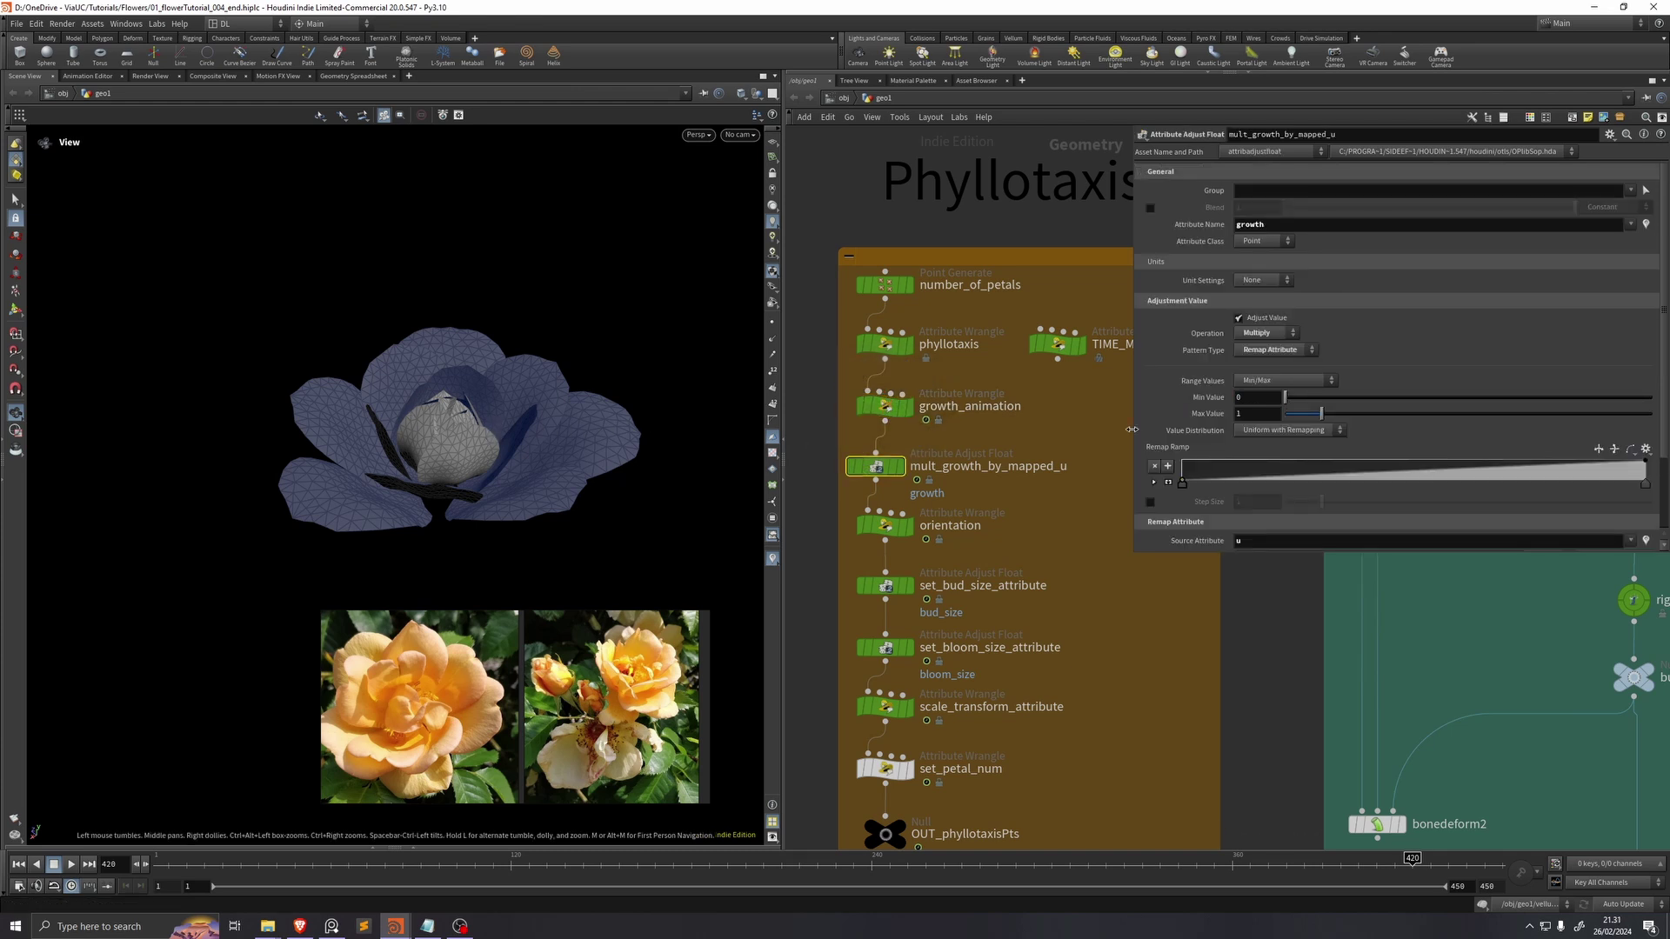
{"action": "left_click_drag", "start_coordinate": [1285, 398], "coordinate": [1229, 421]}
{"action": "type", "text": "1.05"}
{"action": "key", "text": "Return"}
{"action": "left_click_drag", "start_coordinate": [483, 452], "coordinate": [482, 493]}
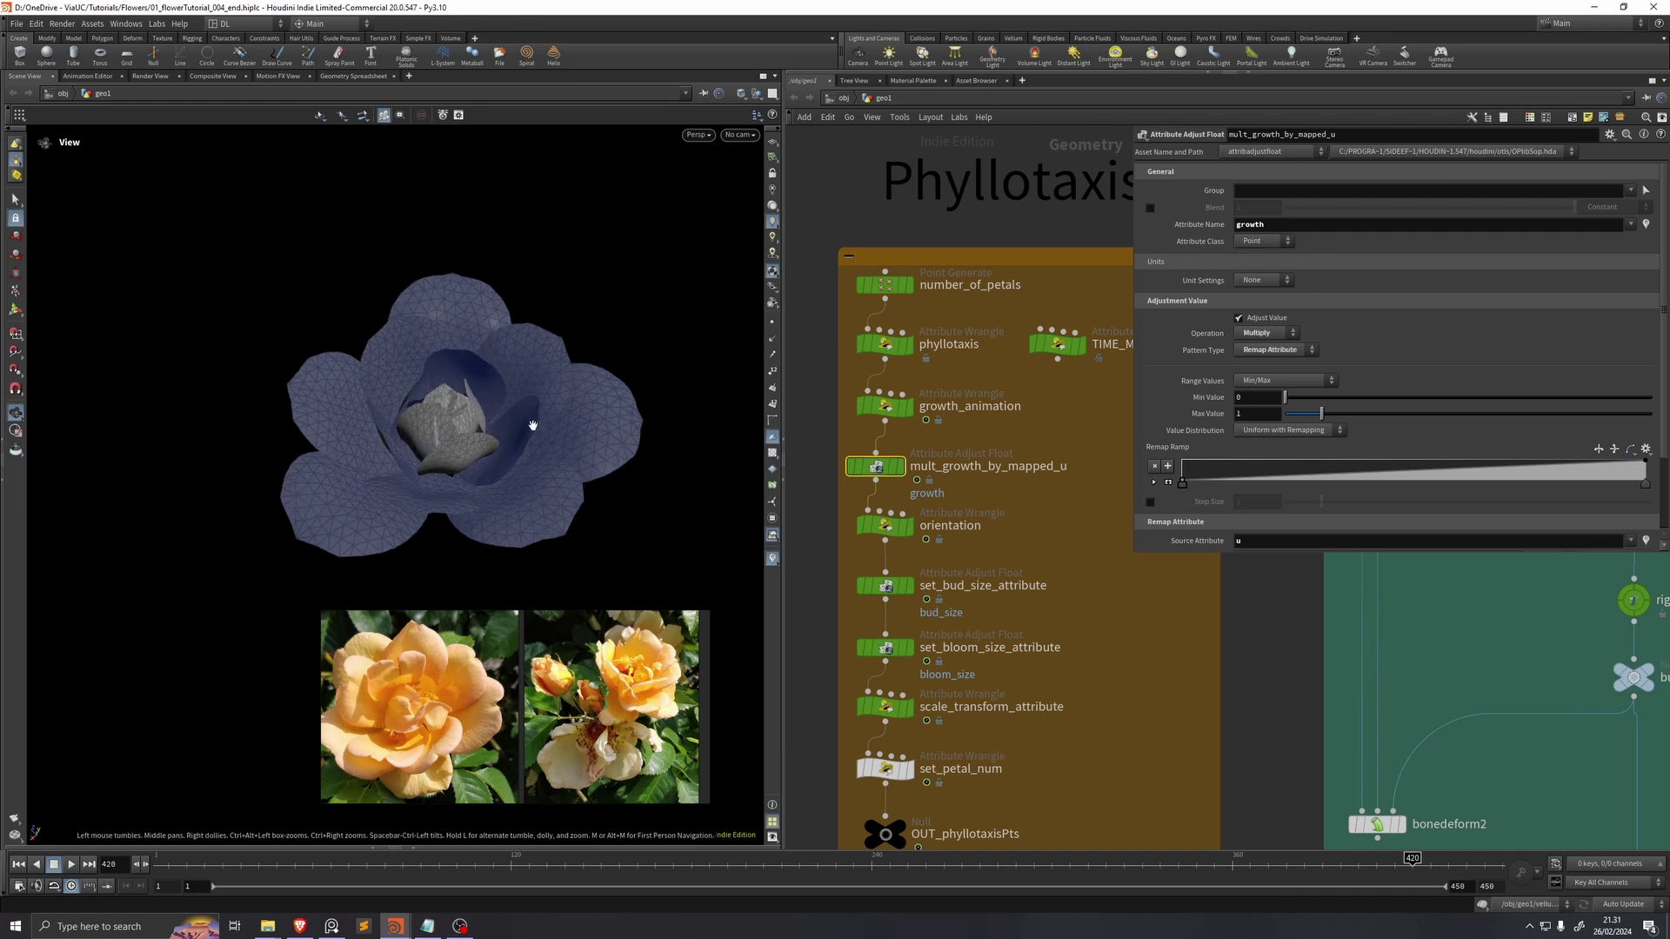
{"action": "left_click_drag", "start_coordinate": [1285, 398], "coordinate": [1223, 434]}
{"action": "type", "text": "0"}
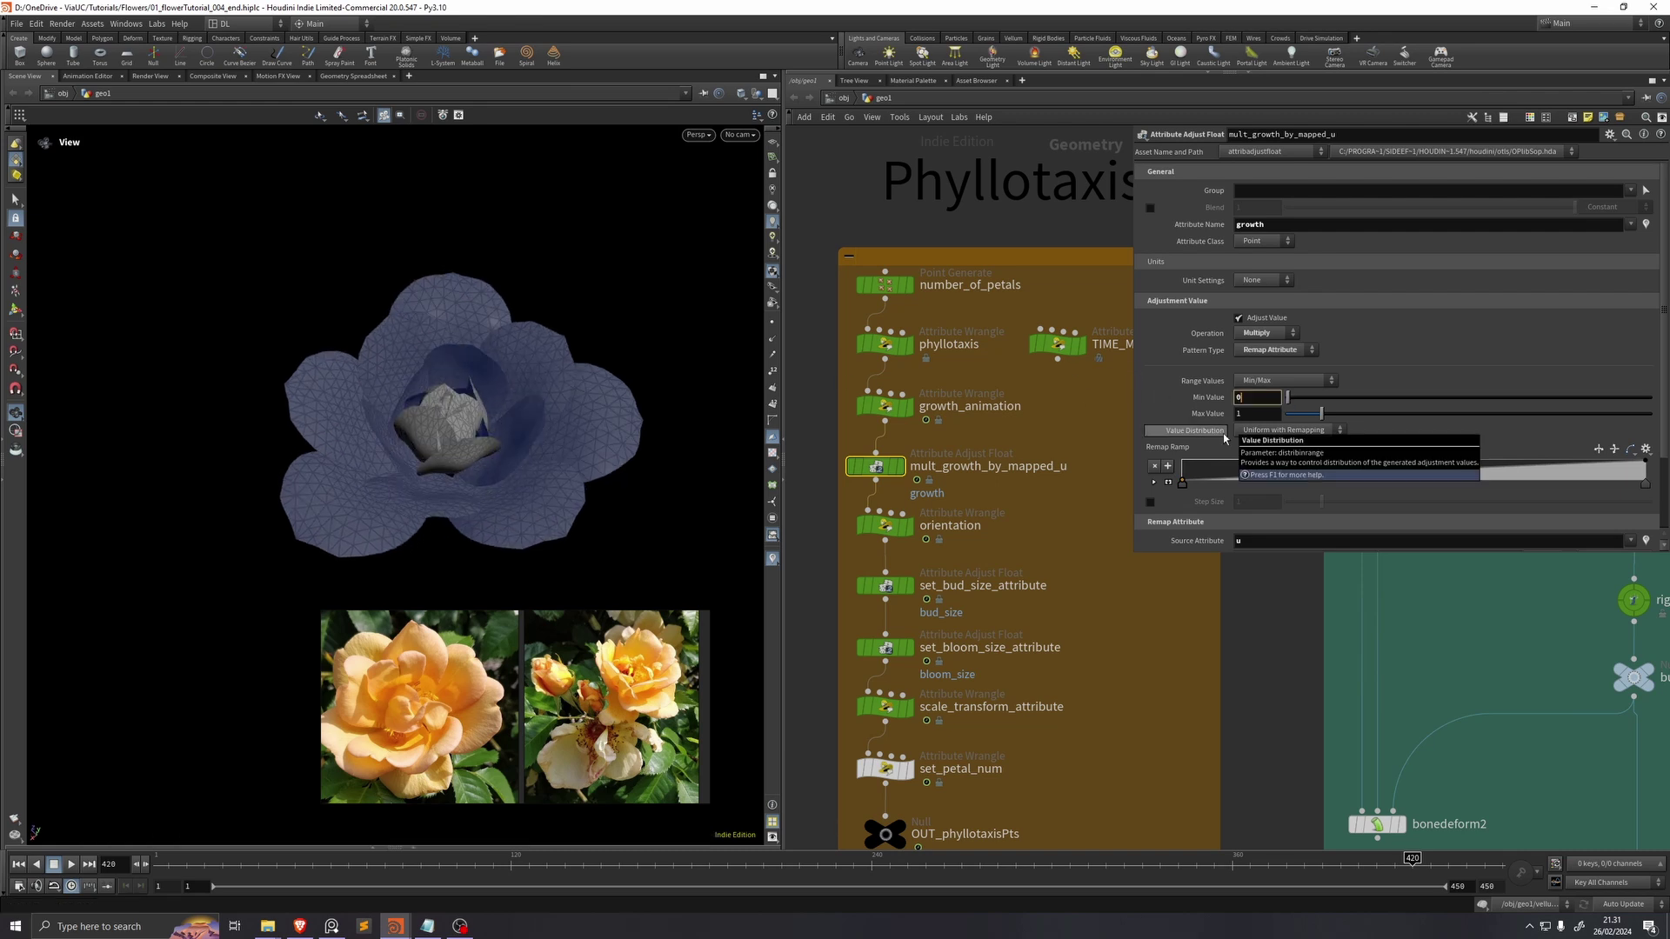
{"action": "type", "text": ".4"}
{"action": "key", "text": "Return"}
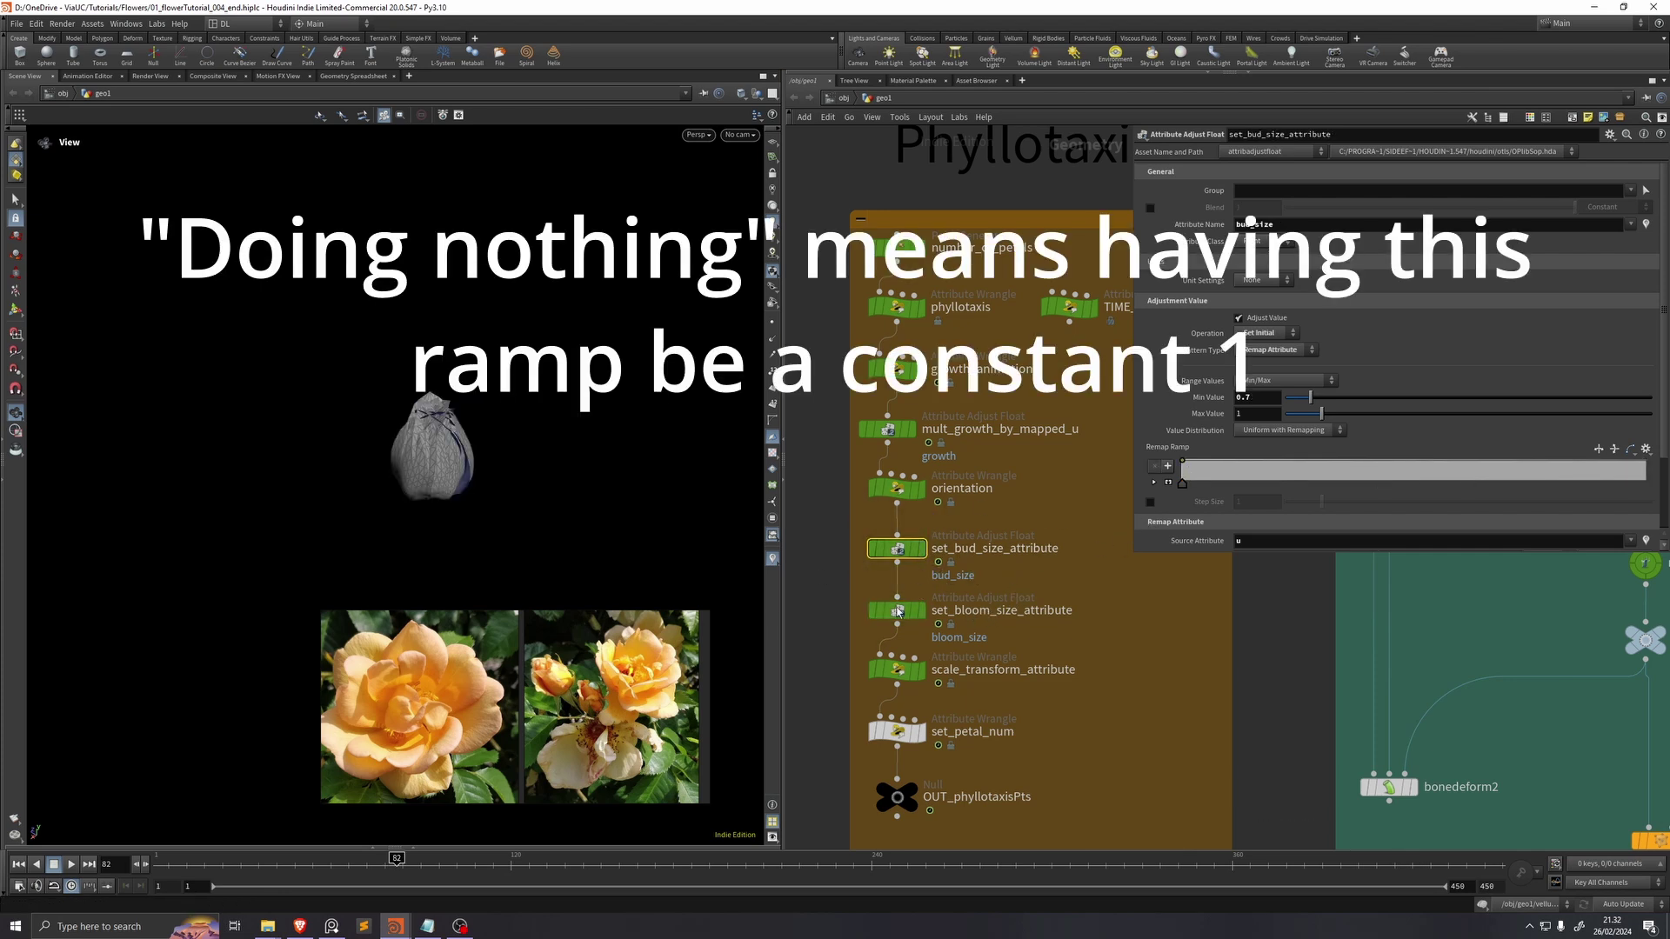
Step: Open the set_bloom_size_attribute parameters and inspect the flower at frame 400
{"action": "left_click", "coordinate": [904, 606]}
{"action": "left_click_drag", "start_coordinate": [396, 861], "coordinate": [1352, 871]}
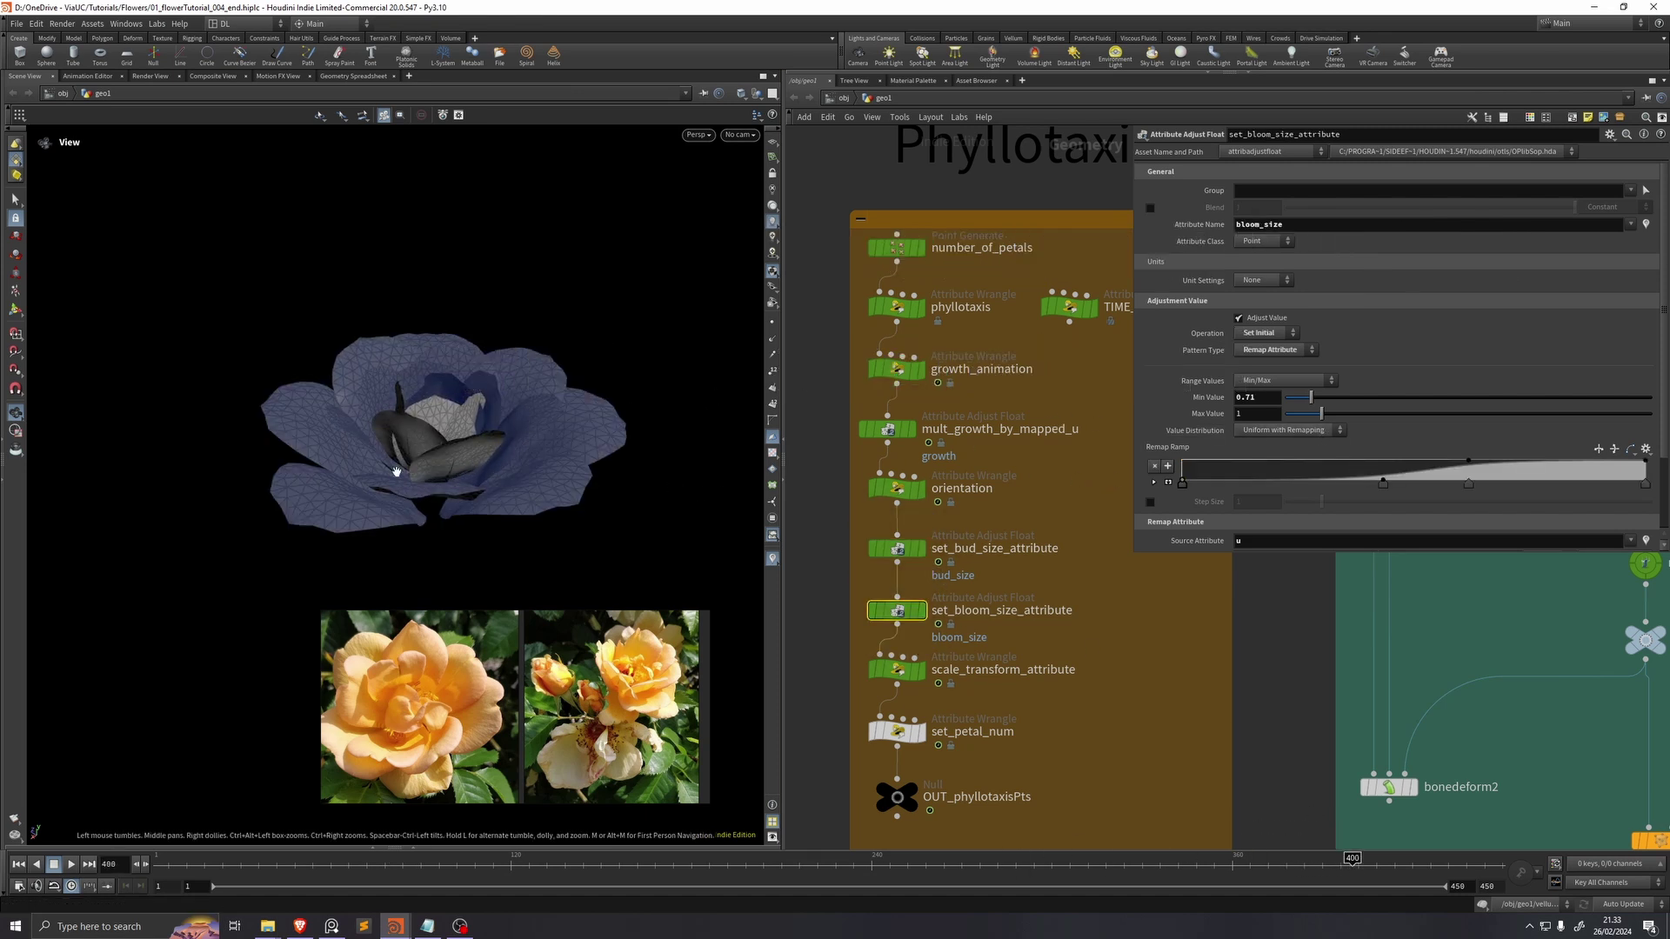
{"action": "left_click_drag", "start_coordinate": [381, 466], "coordinate": [400, 468]}
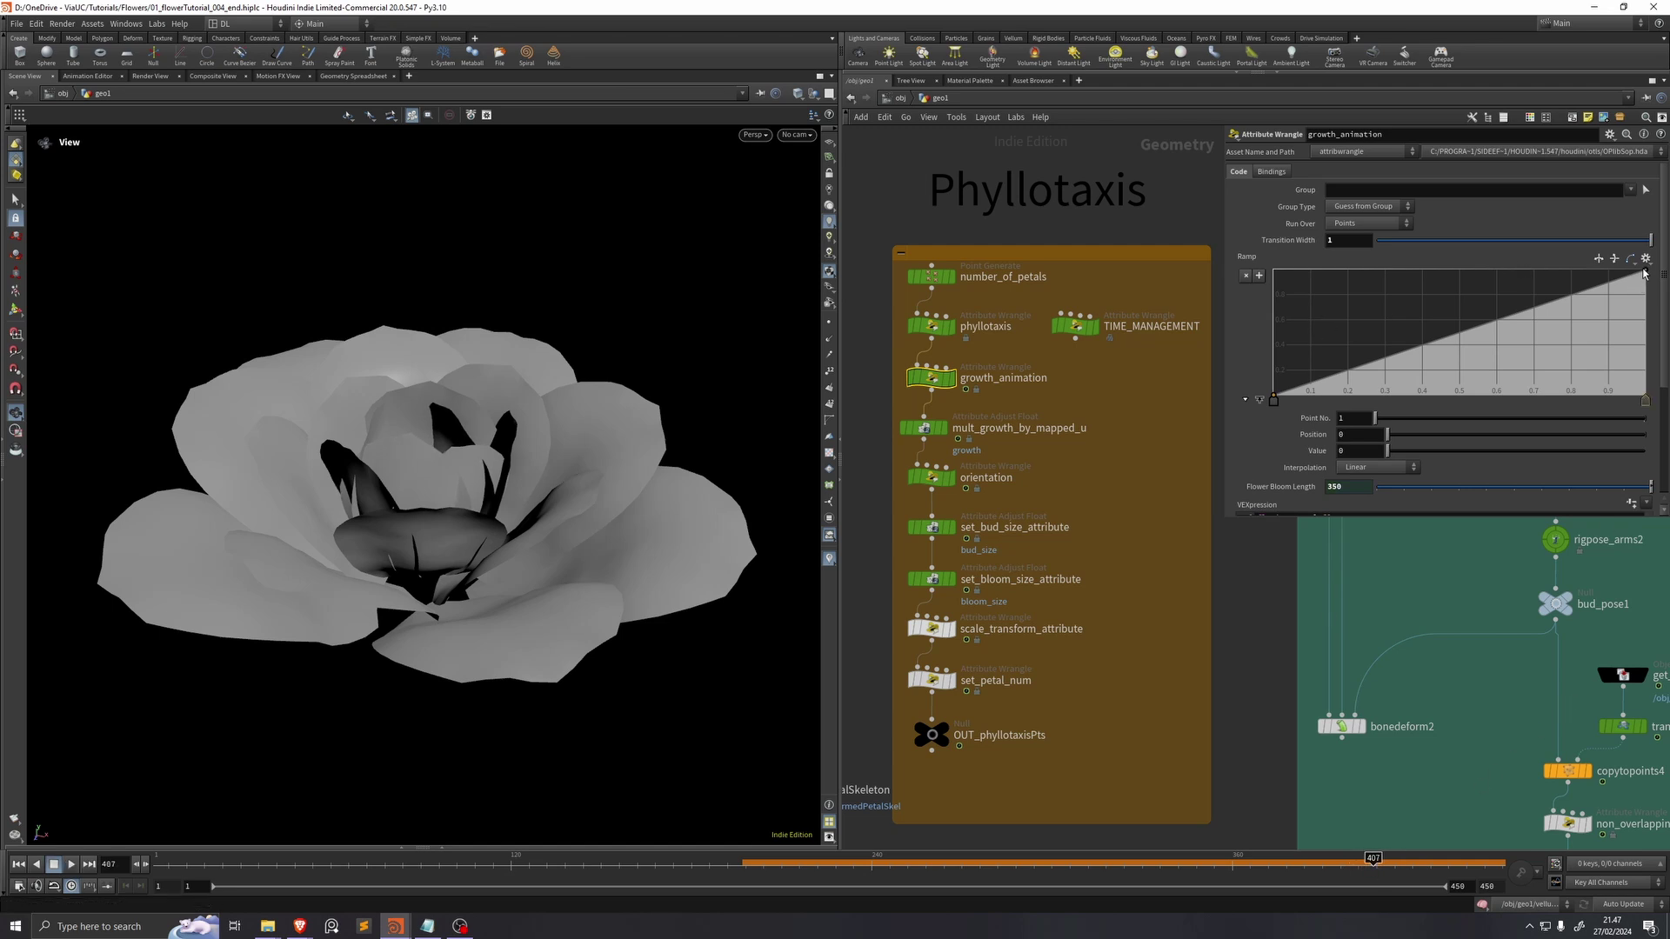
Step: Change the growth_animation ramp's interpolation to Bezier using the curve presets
{"action": "left_click", "coordinate": [1646, 274]}
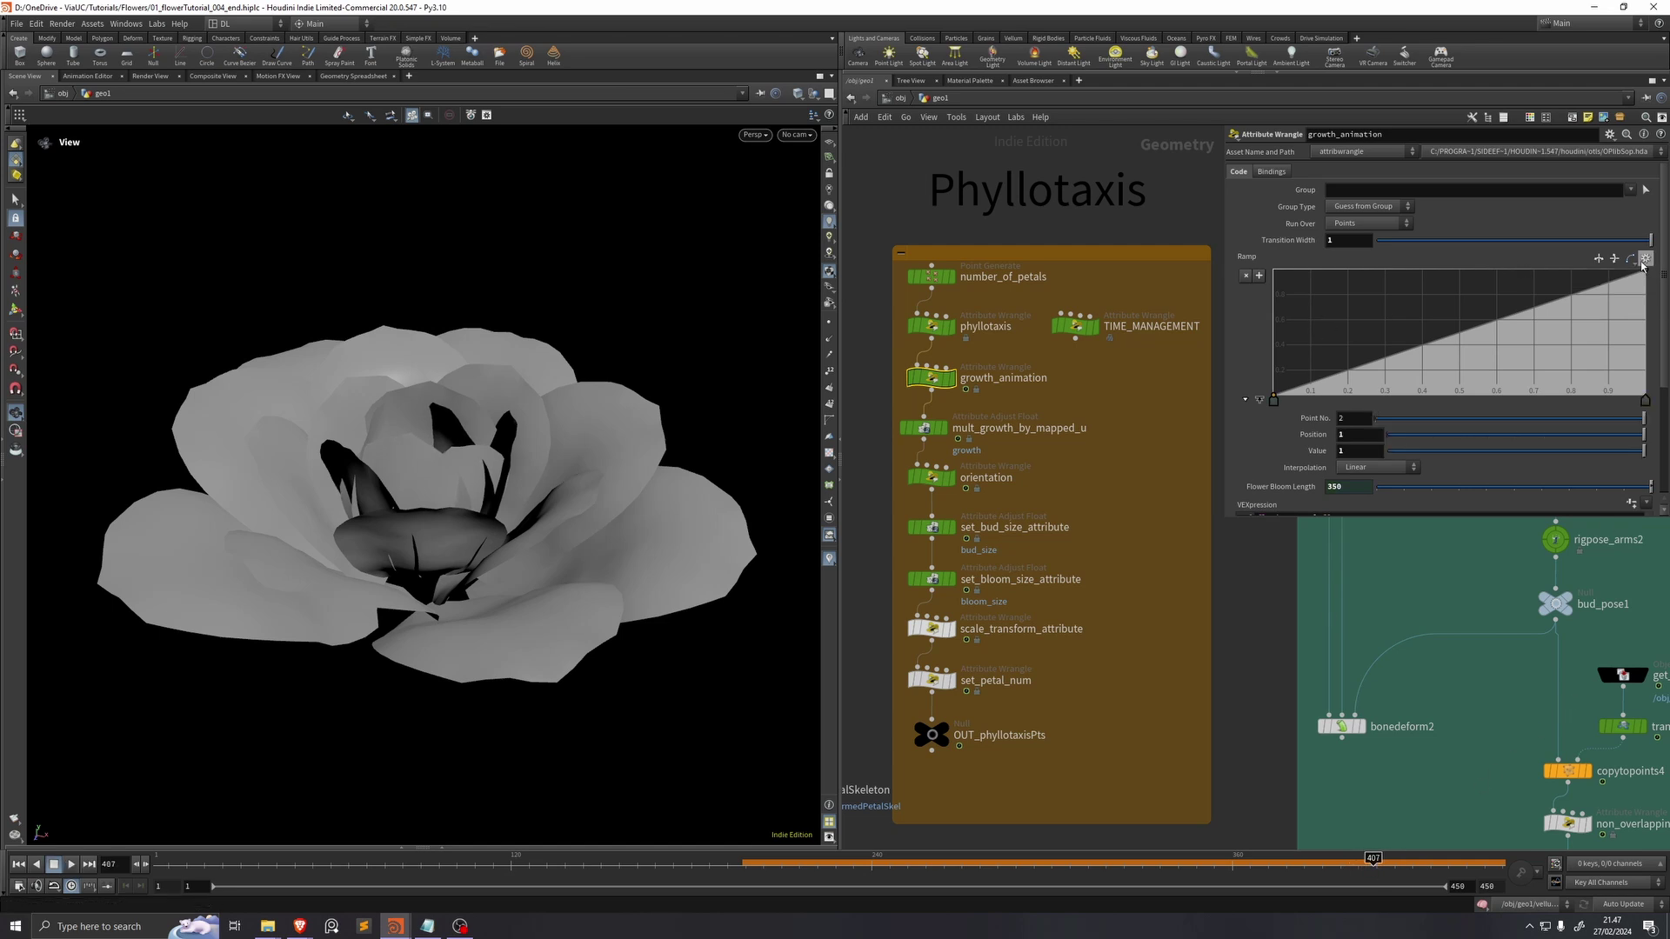
{"action": "left_click", "coordinate": [1632, 258]}
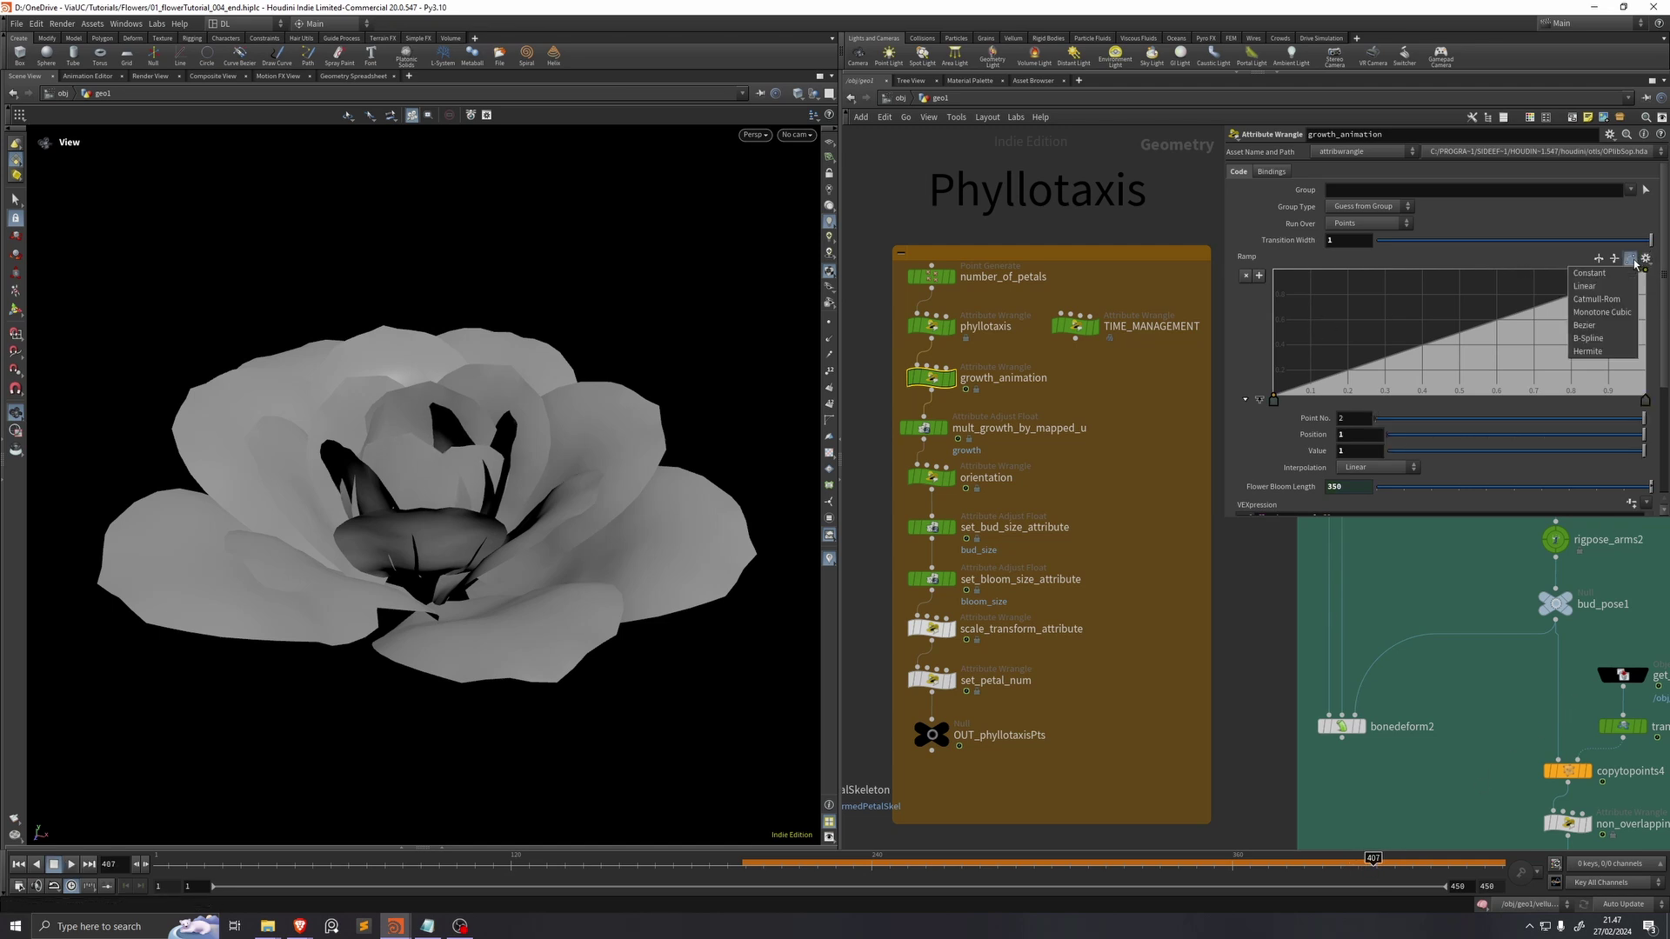
{"action": "left_click", "coordinate": [1627, 258]}
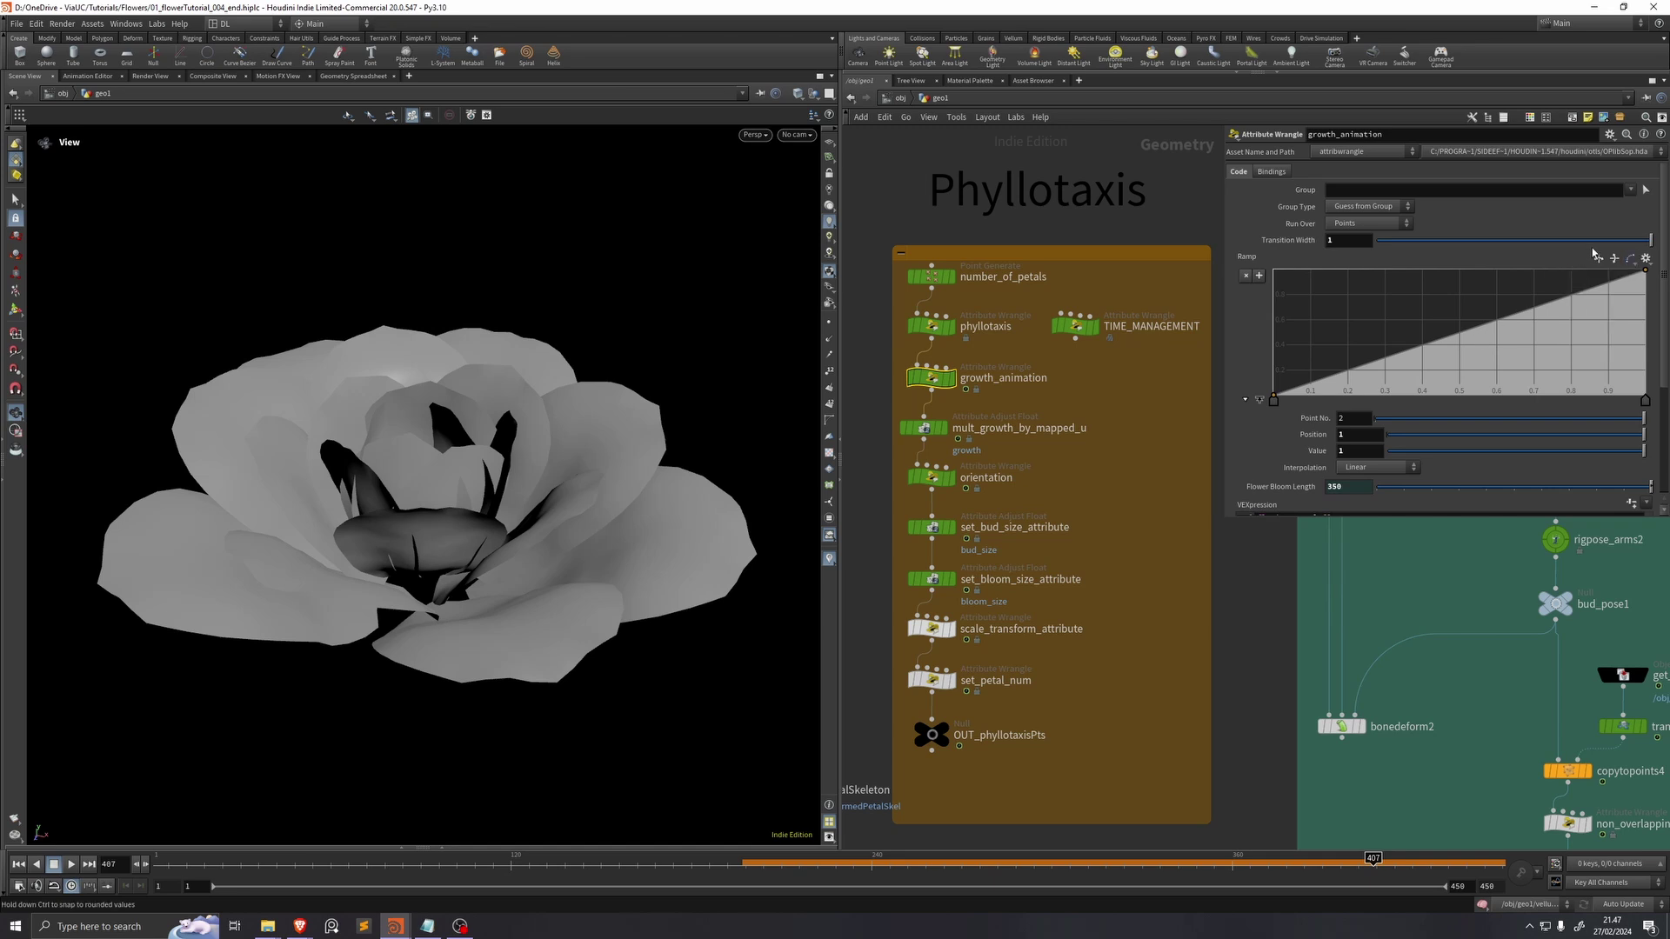
{"action": "left_click", "coordinate": [1627, 258]}
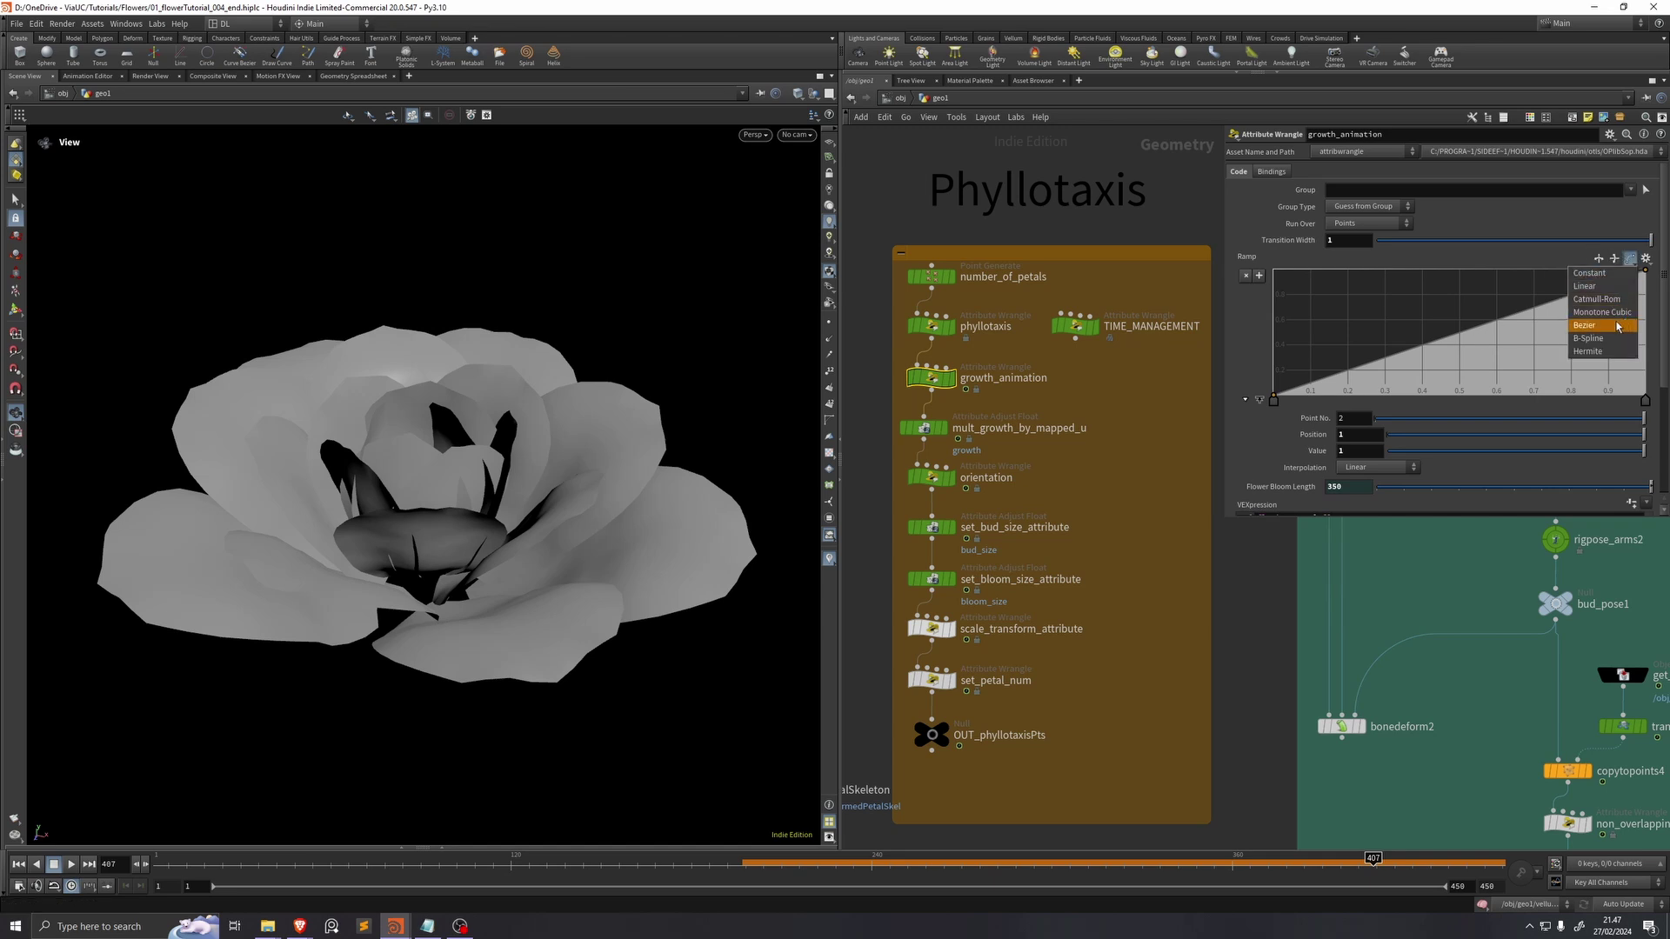
{"action": "left_click", "coordinate": [1585, 325]}
Step: Shape the growth_animation Bezier ramp into an S-curve with eased start and end, and play back the bloom animation
{"action": "left_click_drag", "start_coordinate": [1521, 311], "coordinate": [1374, 267]}
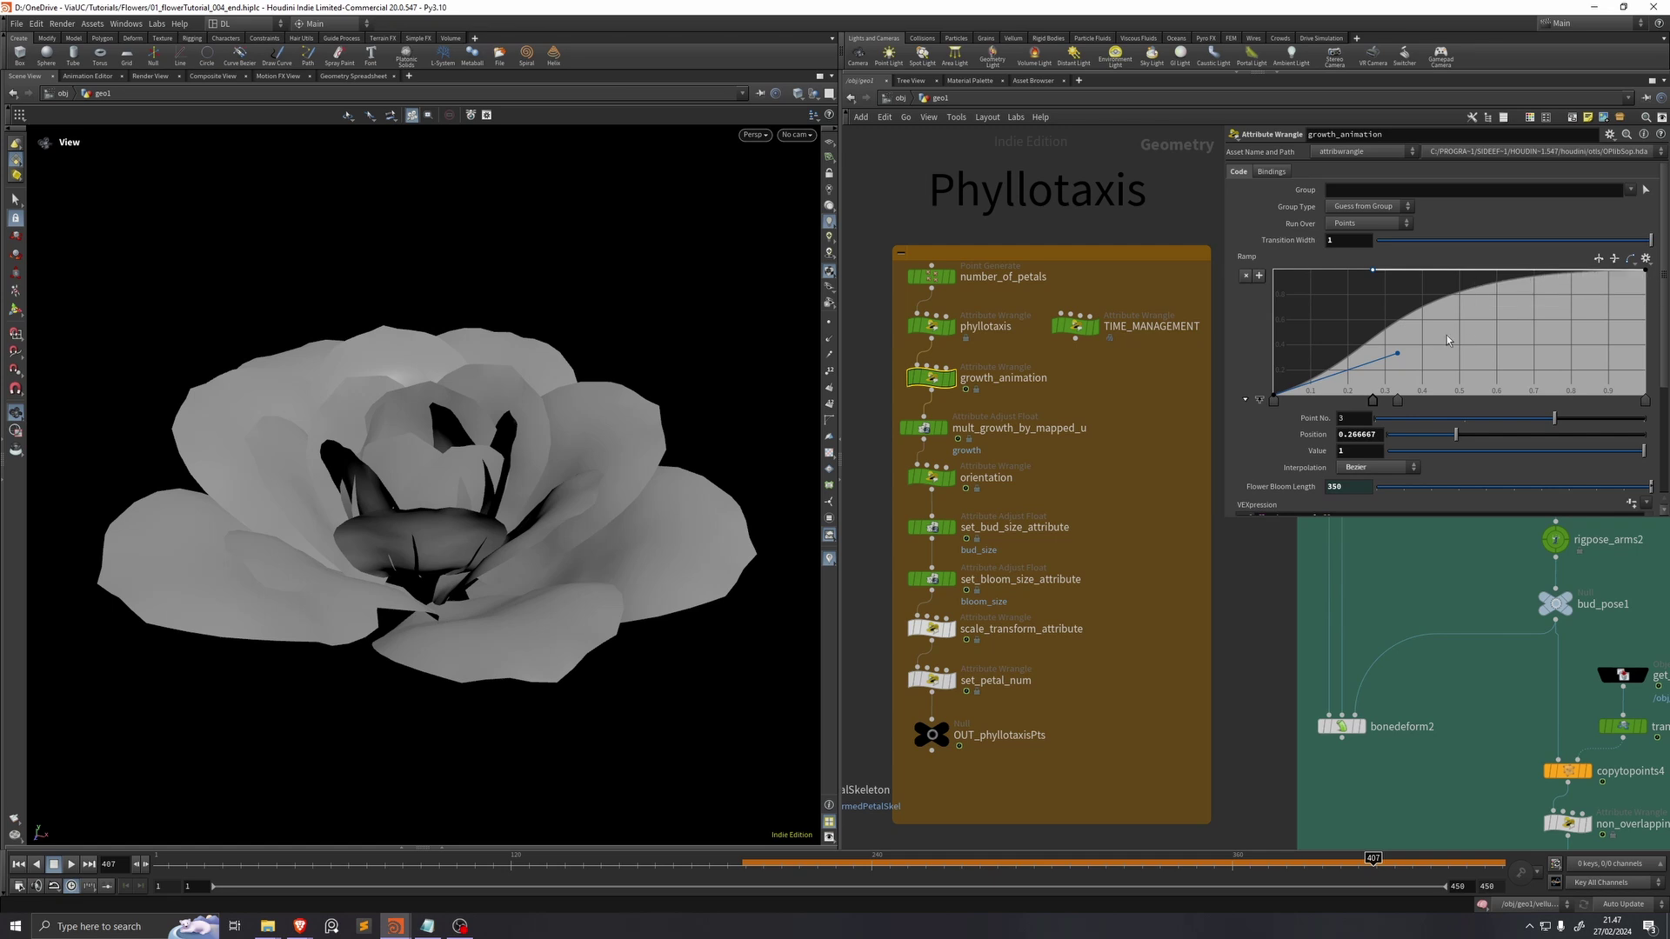
{"action": "mouse_move", "coordinate": [1396, 353]}
{"action": "left_mouse_down"}
{"action": "mouse_move", "coordinate": [1450, 416]}
{"action": "mouse_move", "coordinate": [1316, 397]}
{"action": "left_mouse_up"}
{"action": "left_click_drag", "start_coordinate": [1449, 404], "coordinate": [1454, 412]}
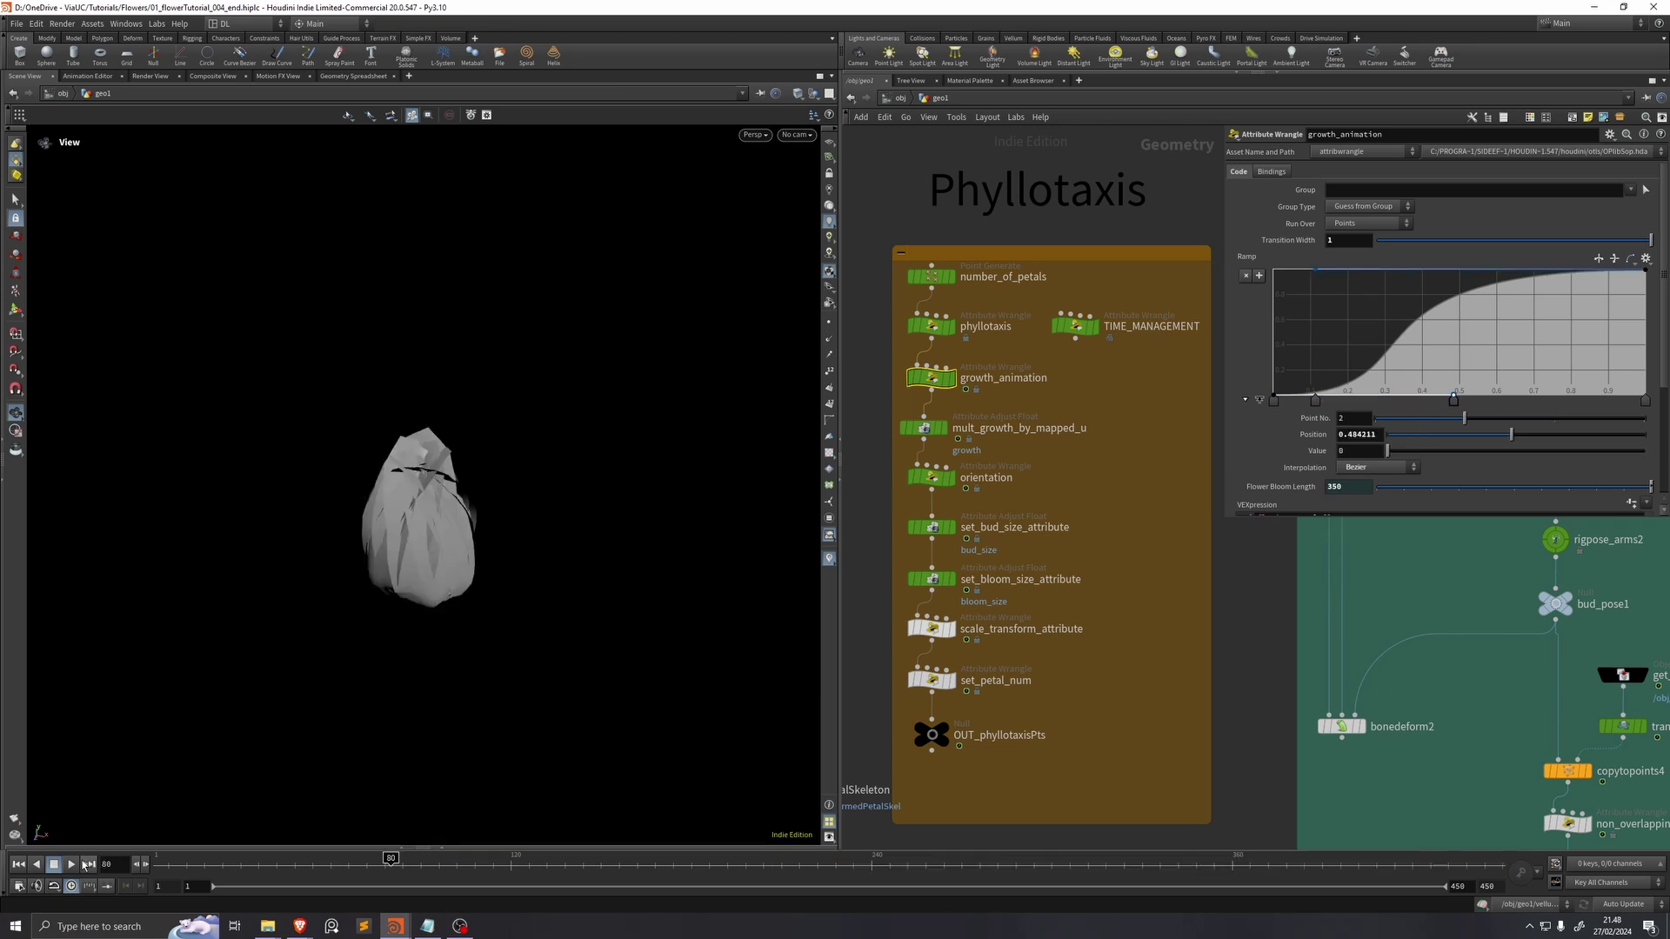
{"action": "left_click", "coordinate": [75, 864]}
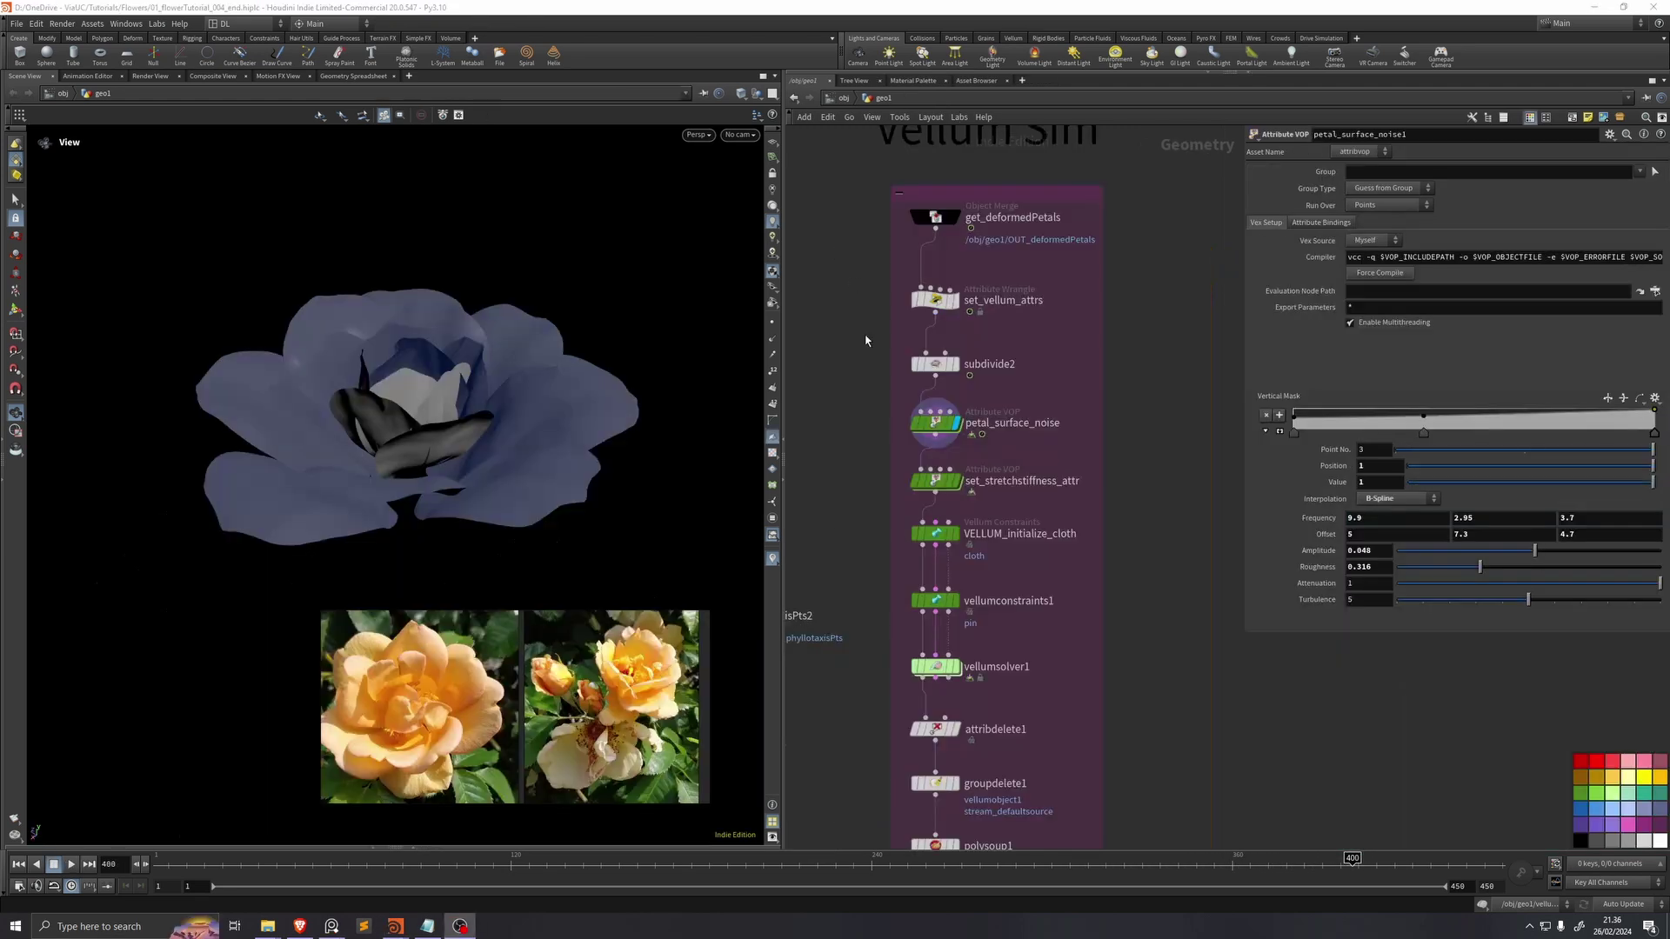
Step: Open petal_surface_noise in the Vellum Sim network and delete the last point of its Vertical Mask ramp
{"action": "left_click", "coordinate": [935, 427]}
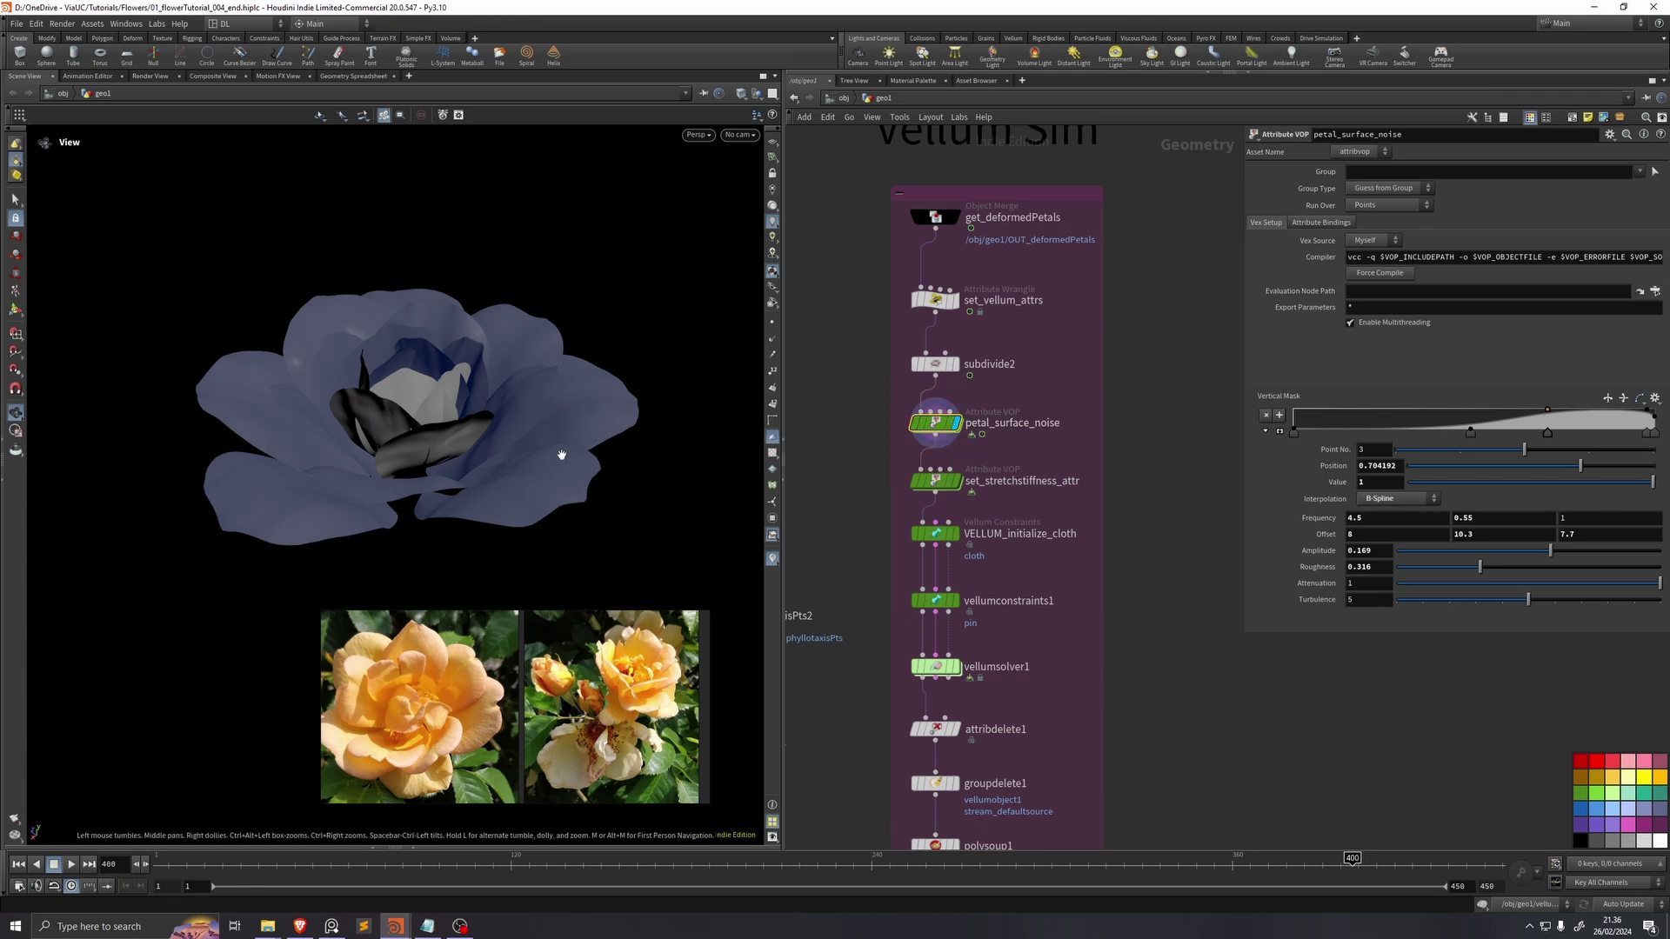
{"action": "scroll", "coordinate": [650, 707], "scroll_direction": "up", "scroll_amount": 4}
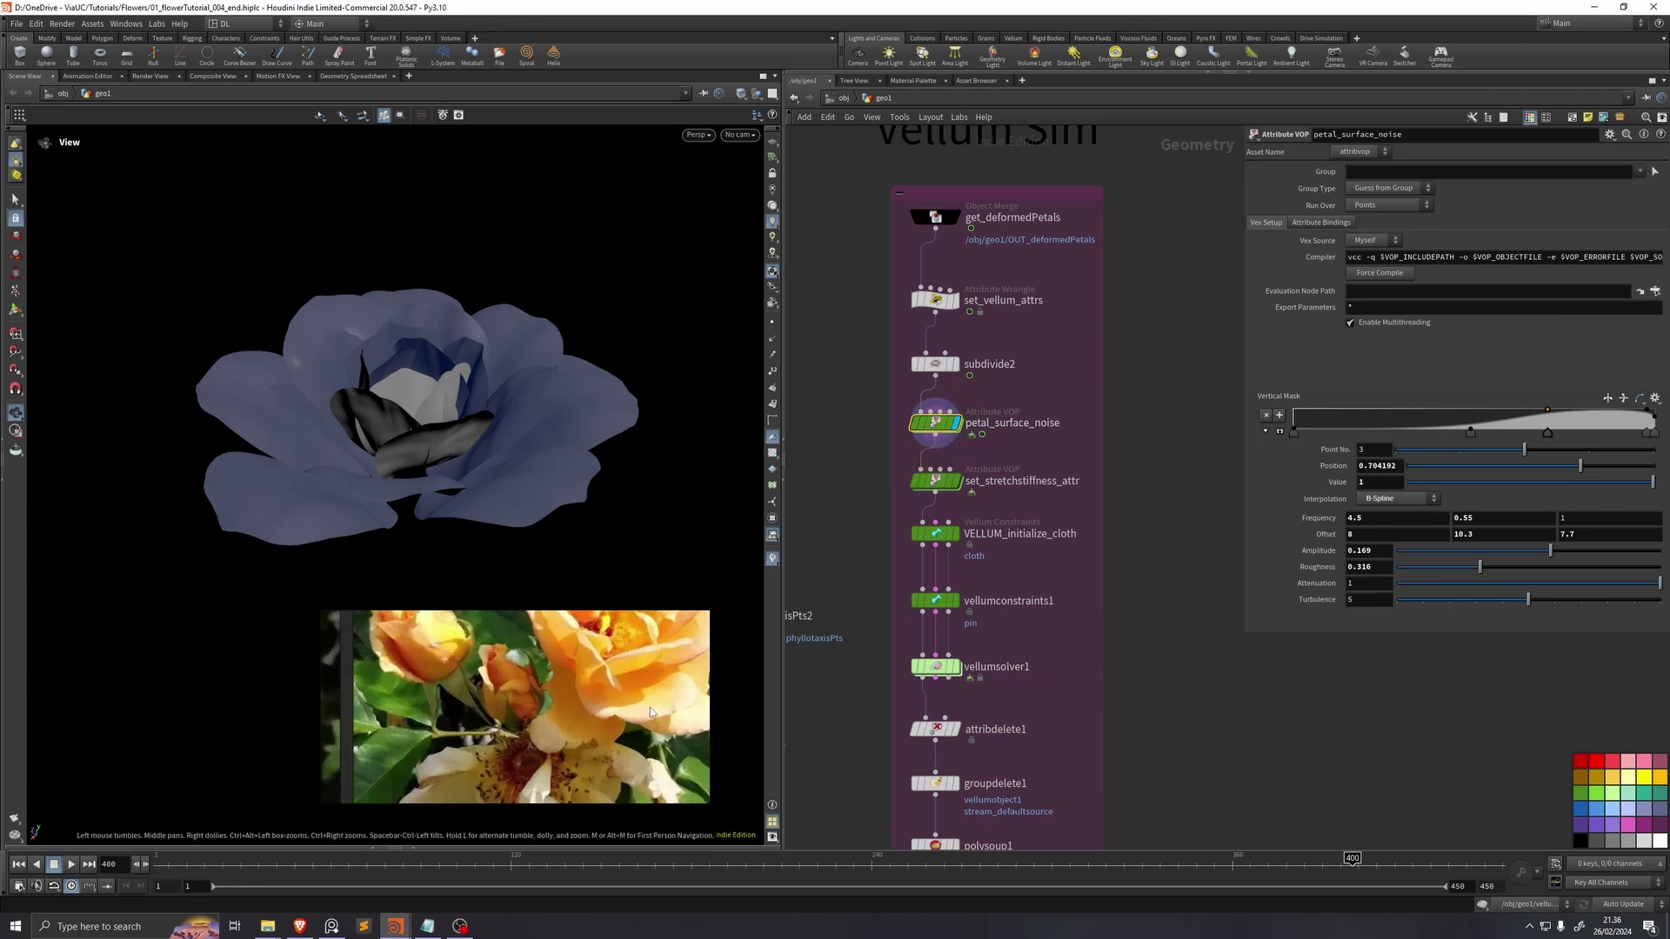
{"action": "middle_click_drag", "start_coordinate": [647, 704], "coordinate": [588, 713]}
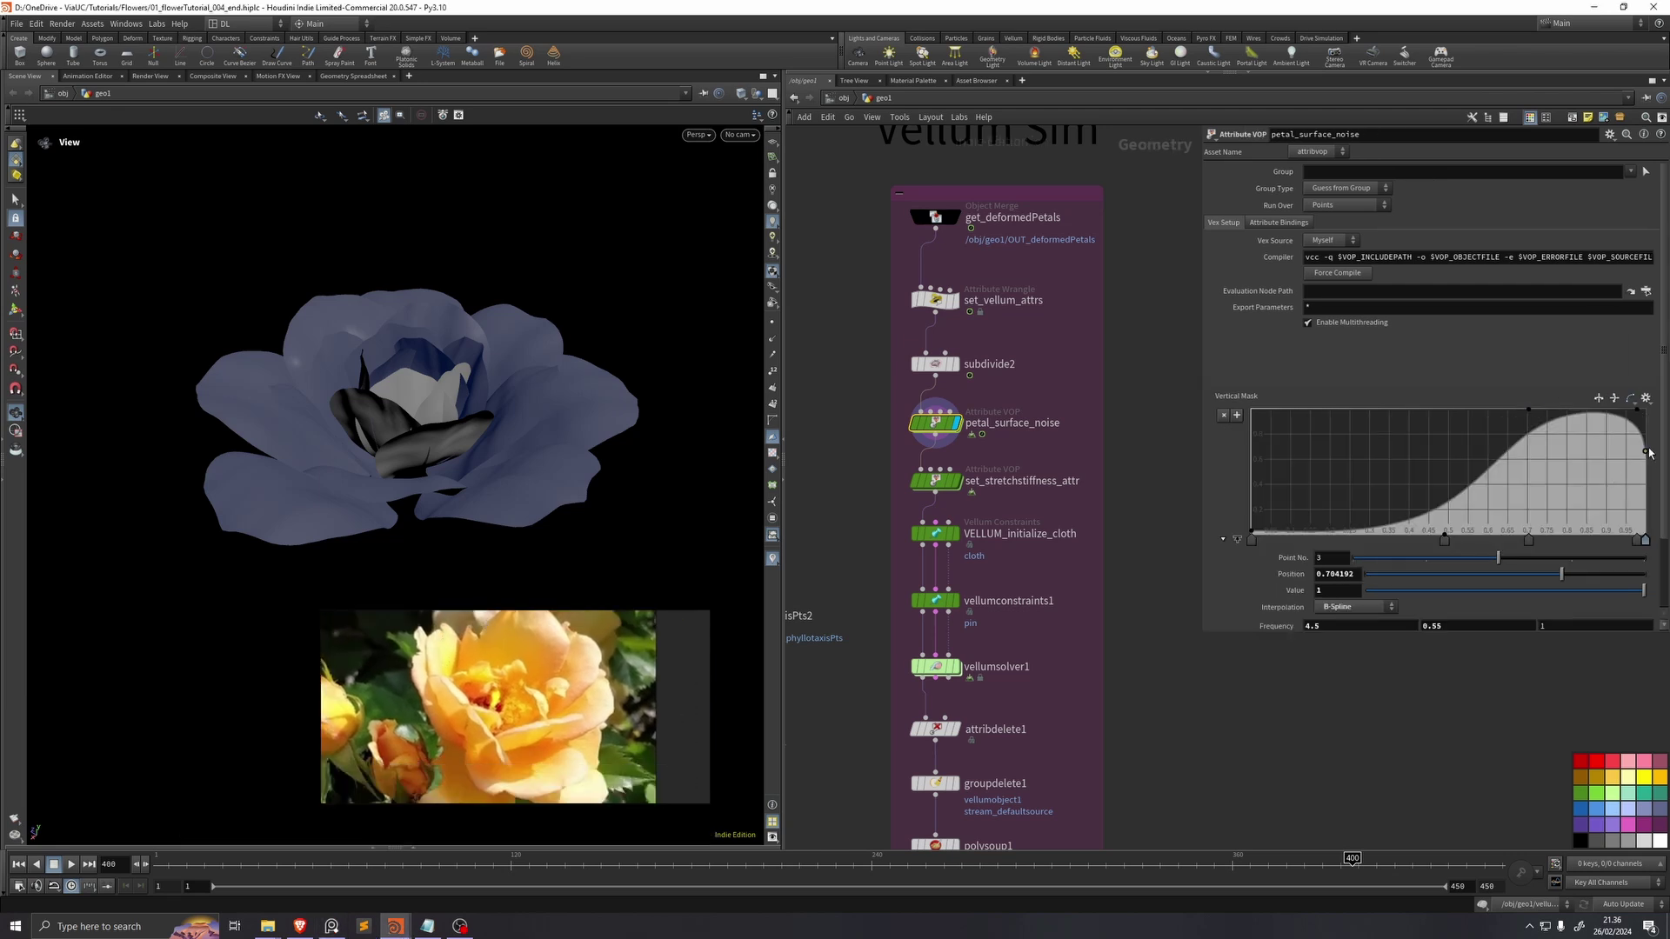
{"action": "left_click_drag", "start_coordinate": [1647, 452], "coordinate": [1653, 433]}
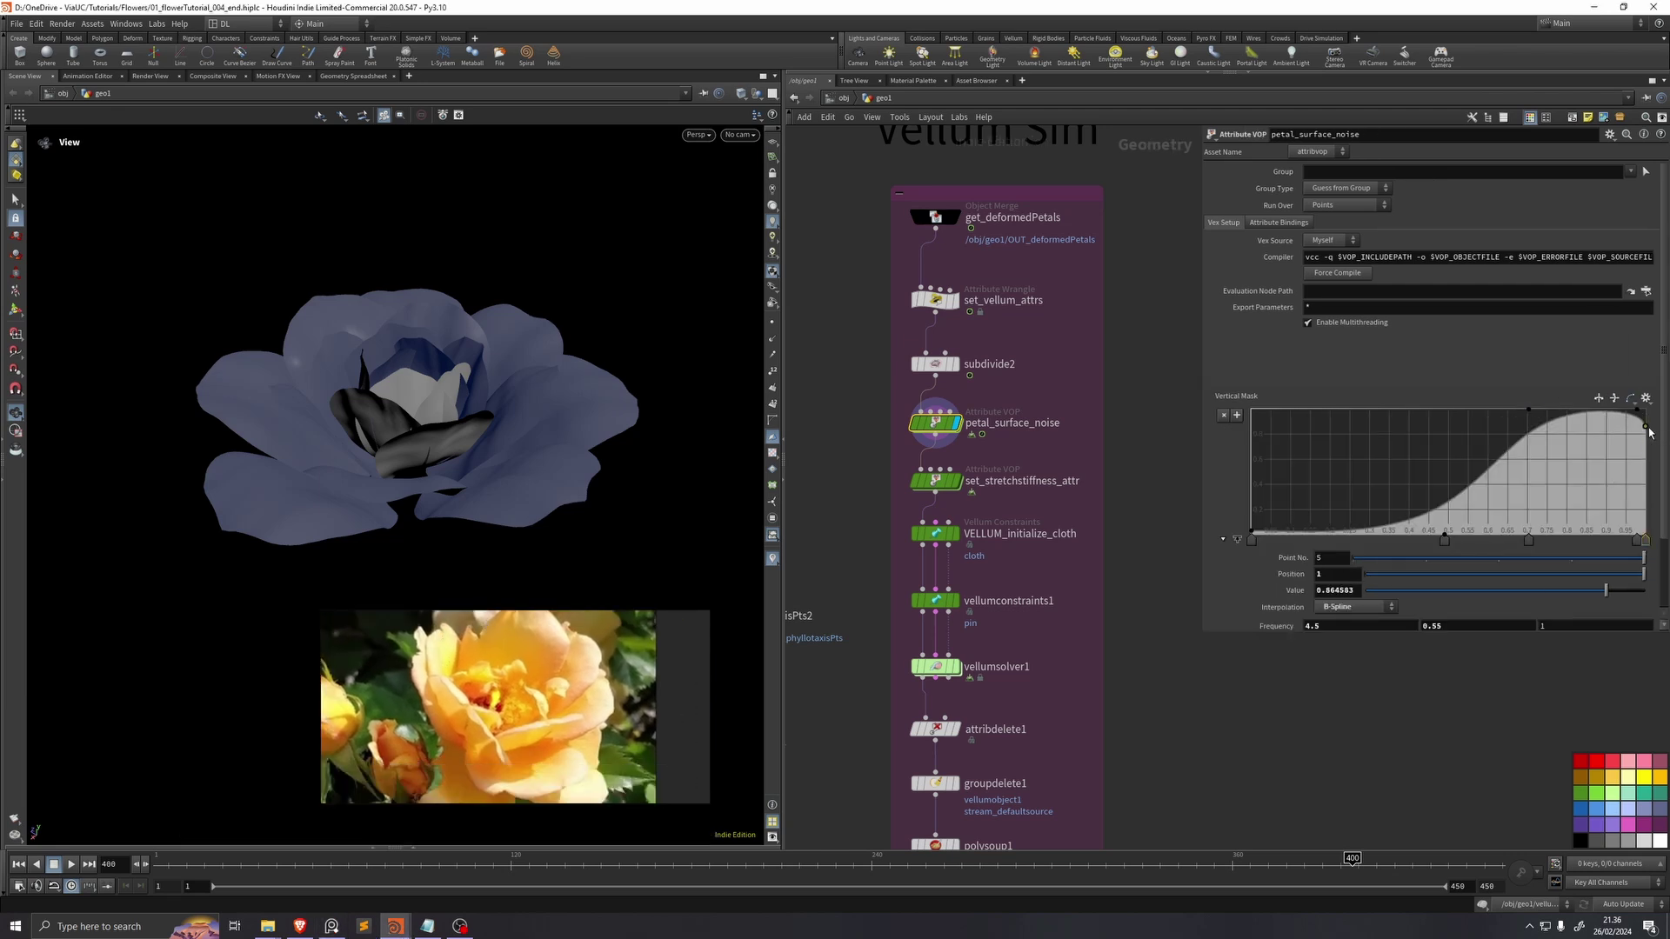
{"action": "key", "text": "Delete"}
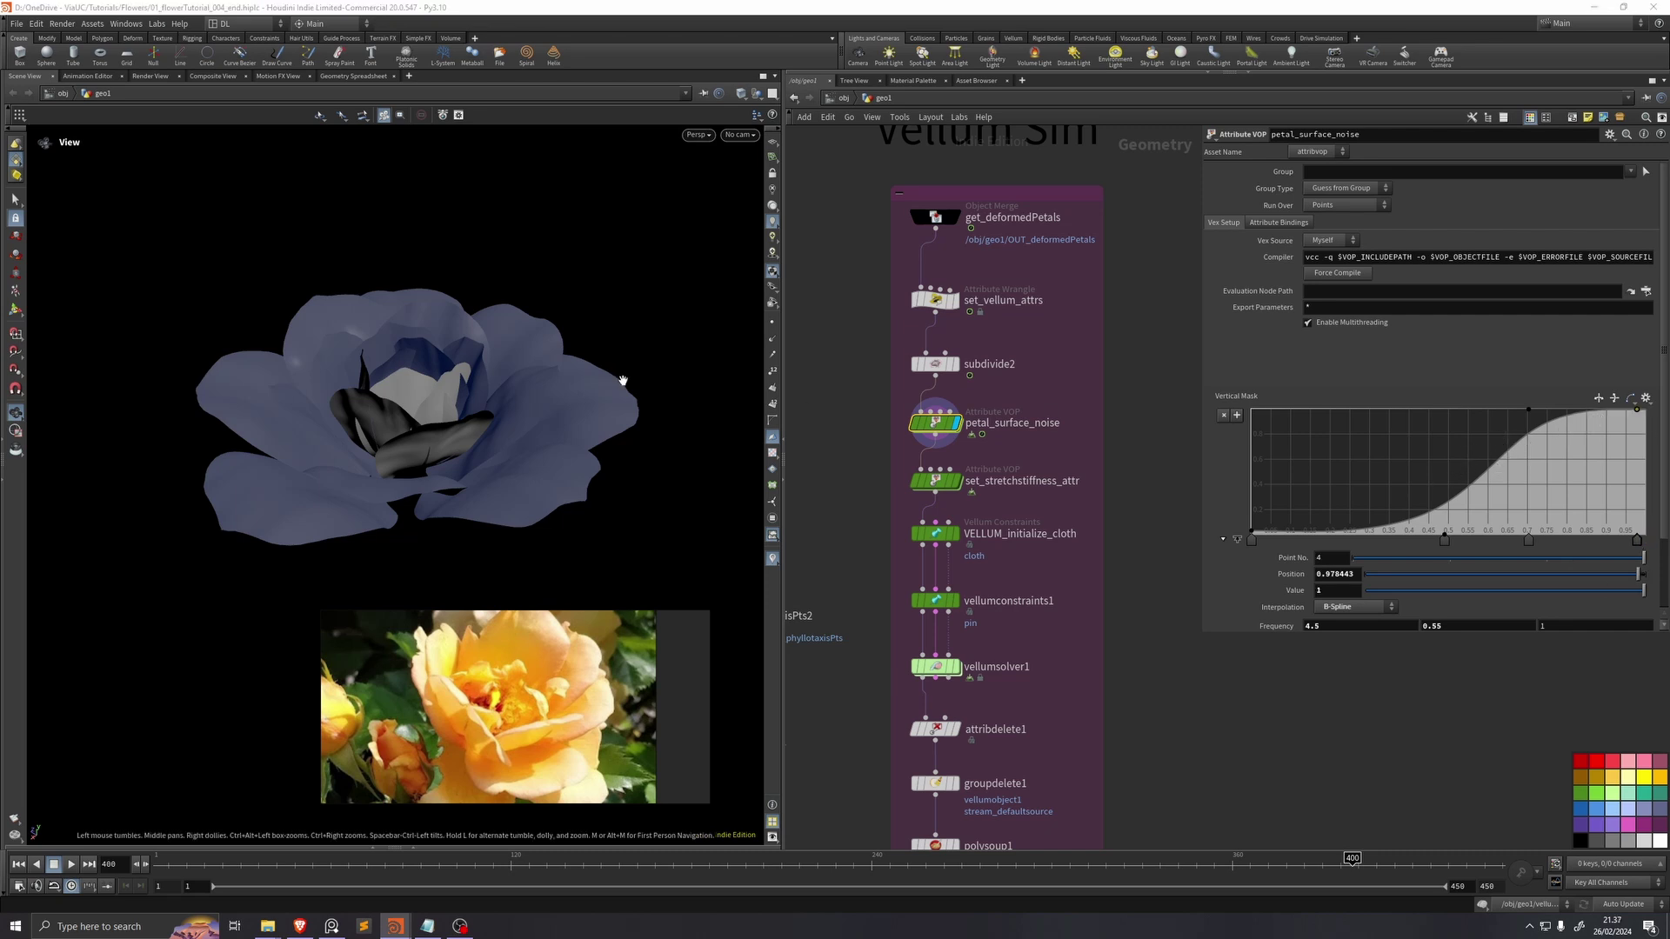
Step: Set the Amplitude of petal_surface_noise to 0.591 and its first Frequency value to 3.3
{"action": "scroll", "coordinate": [1336, 585], "scroll_direction": "down", "scroll_amount": 1}
{"action": "middle_click_drag", "start_coordinate": [1334, 586], "coordinate": [1335, 586]}
{"action": "scroll", "coordinate": [1368, 585], "scroll_direction": "down", "scroll_amount": 1}
{"action": "left_click_drag", "start_coordinate": [1528, 606], "coordinate": [1589, 613]}
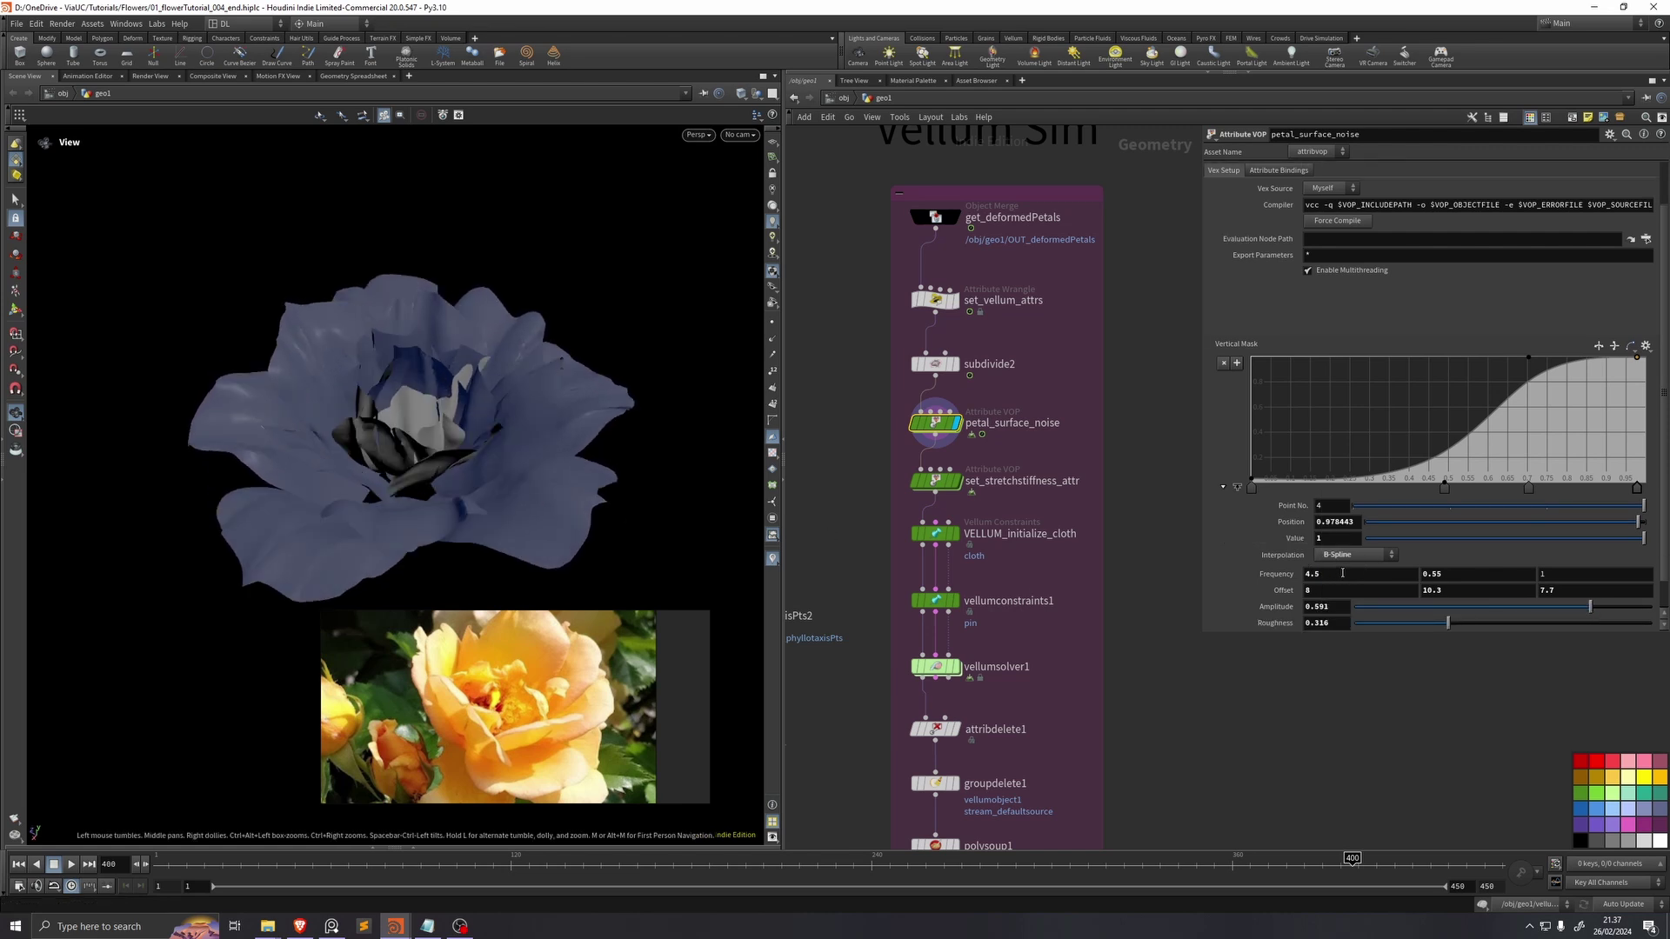
{"action": "middle_click_drag", "start_coordinate": [1345, 573], "coordinate": [1505, 573]}
{"action": "left_click_drag", "start_coordinate": [593, 477], "coordinate": [555, 473]}
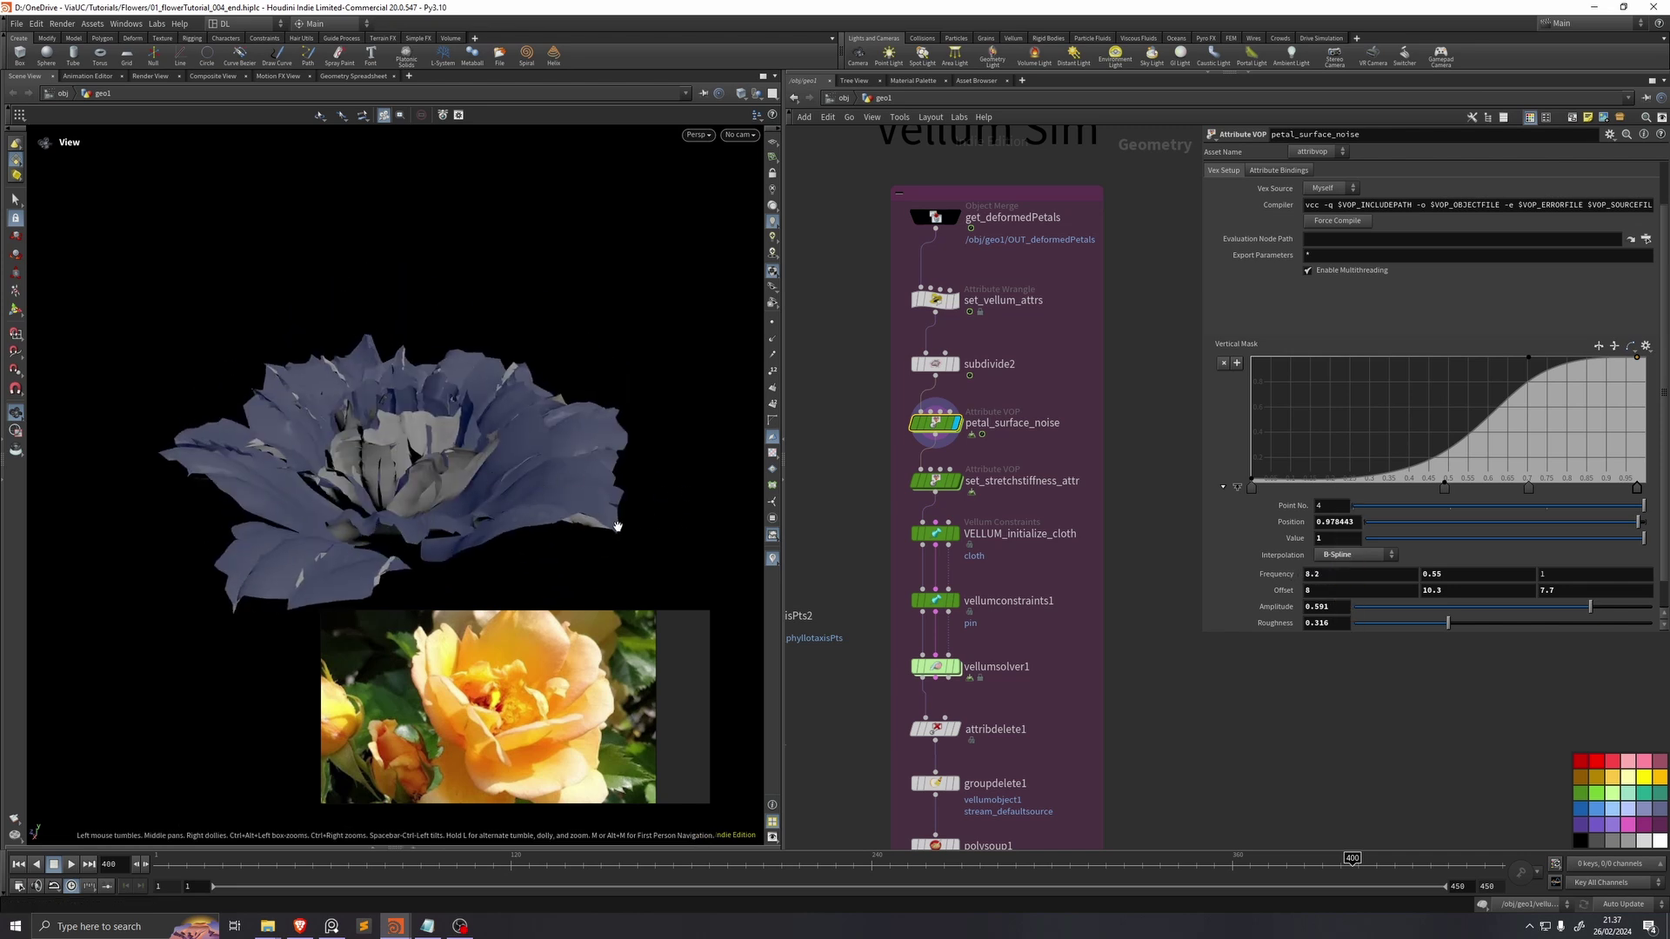
{"action": "type", "text": "3.3"}
{"action": "key", "text": "Return"}
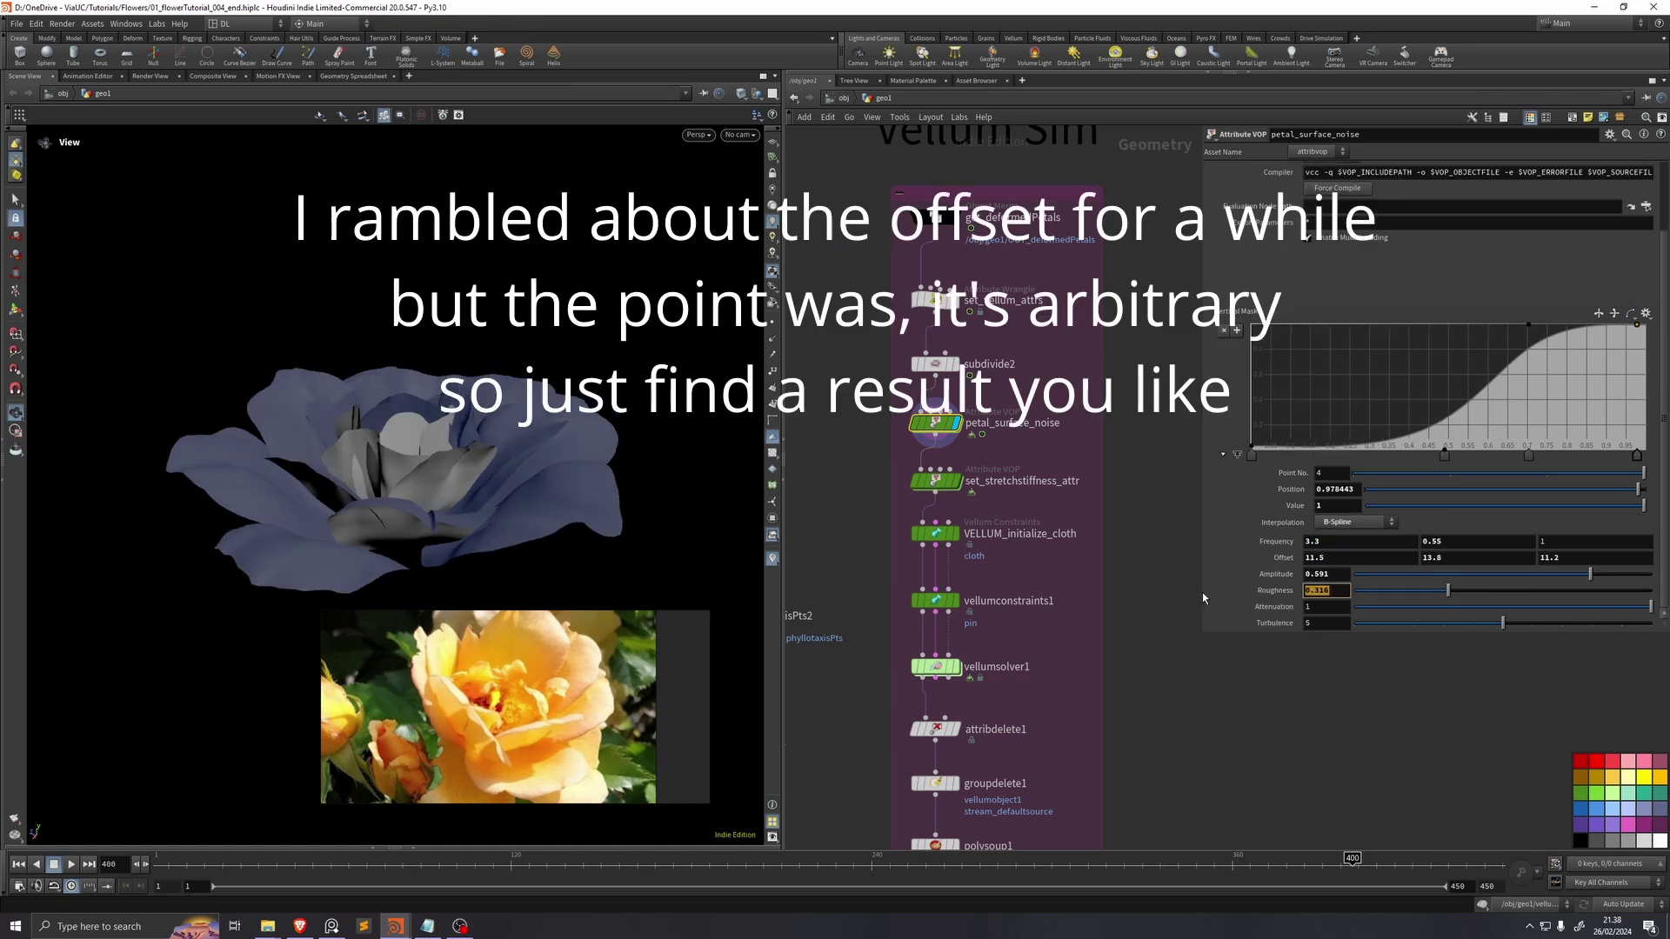
Step: Set the Roughness of petal_surface_noise to 0.3 and its Amplitude to 0.25
{"action": "type", "text": "0.3"}
{"action": "key", "text": "Return"}
{"action": "type", "text": "0"}
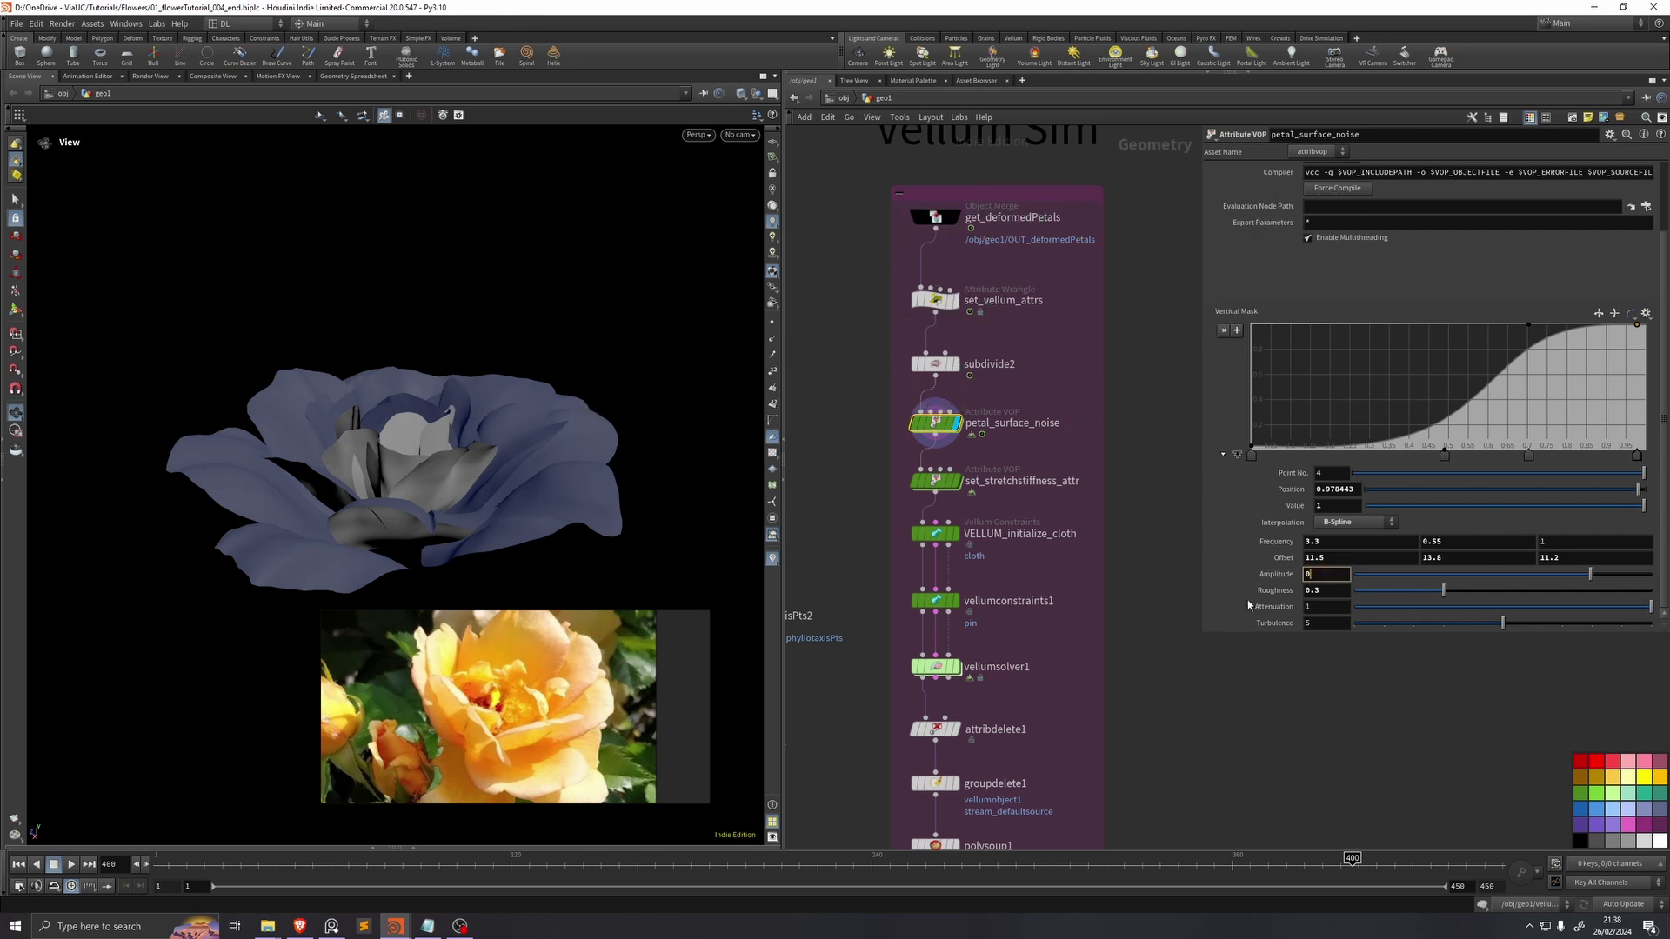
{"action": "key", "text": "Return"}
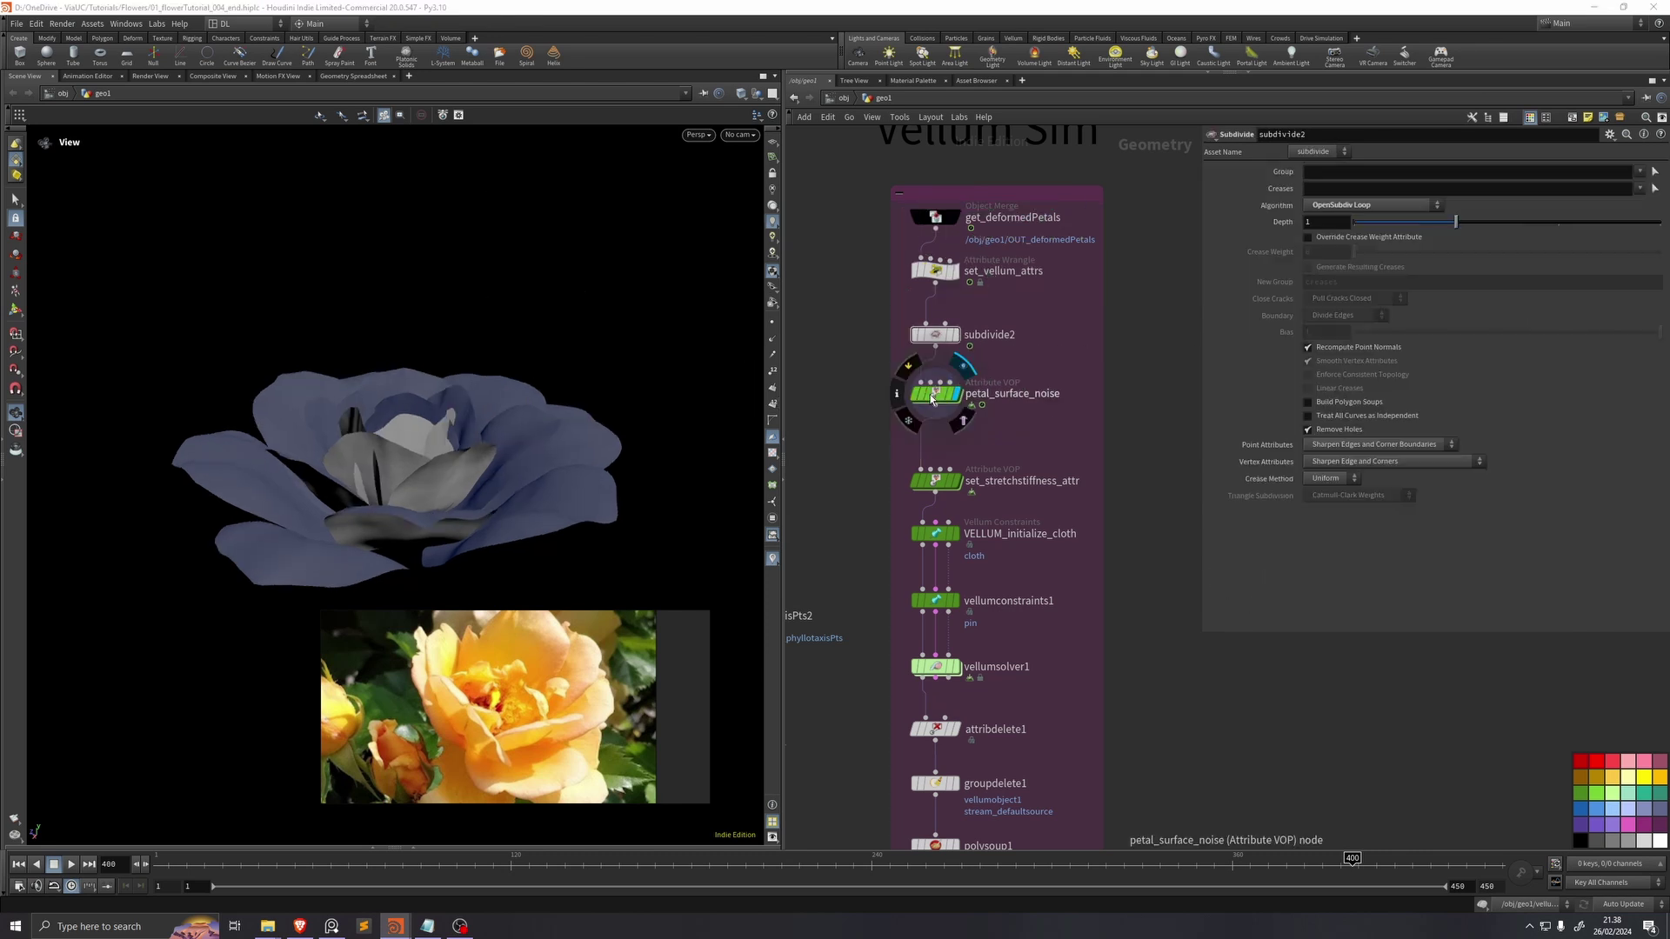
Step: Duplicate petal_surface_noise directly below the original and set all three Frequency values of the copy to 3
{"action": "left_click_drag", "start_coordinate": [934, 393], "coordinate": [936, 443], "text": "alt"}
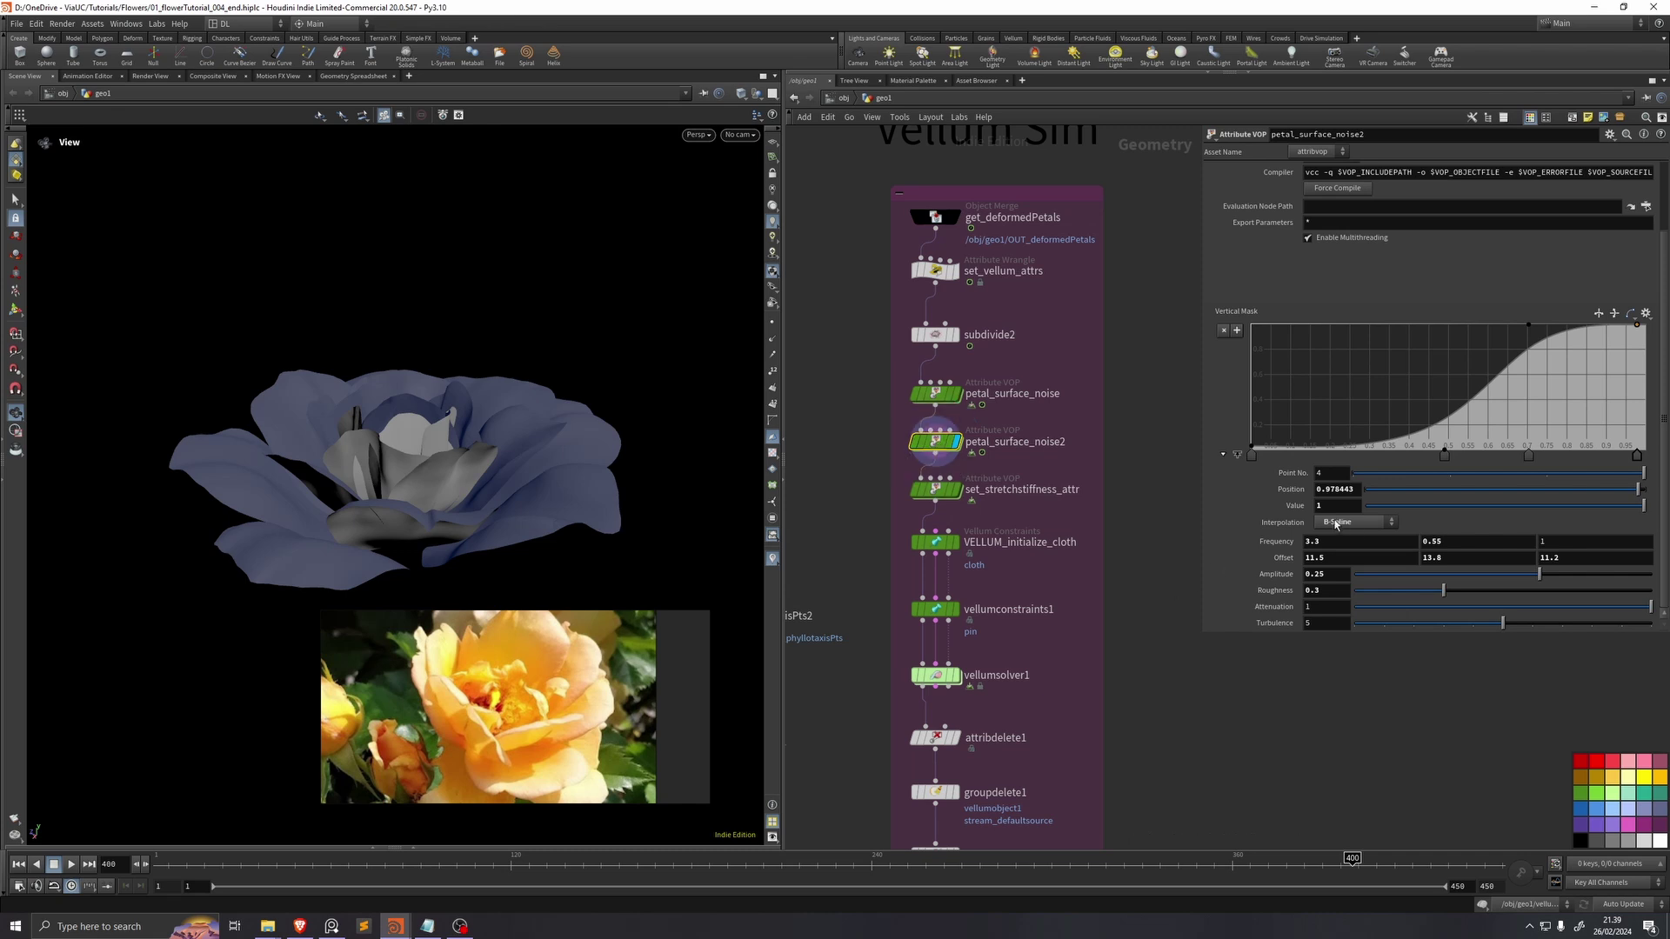
{"action": "key", "text": "Return"}
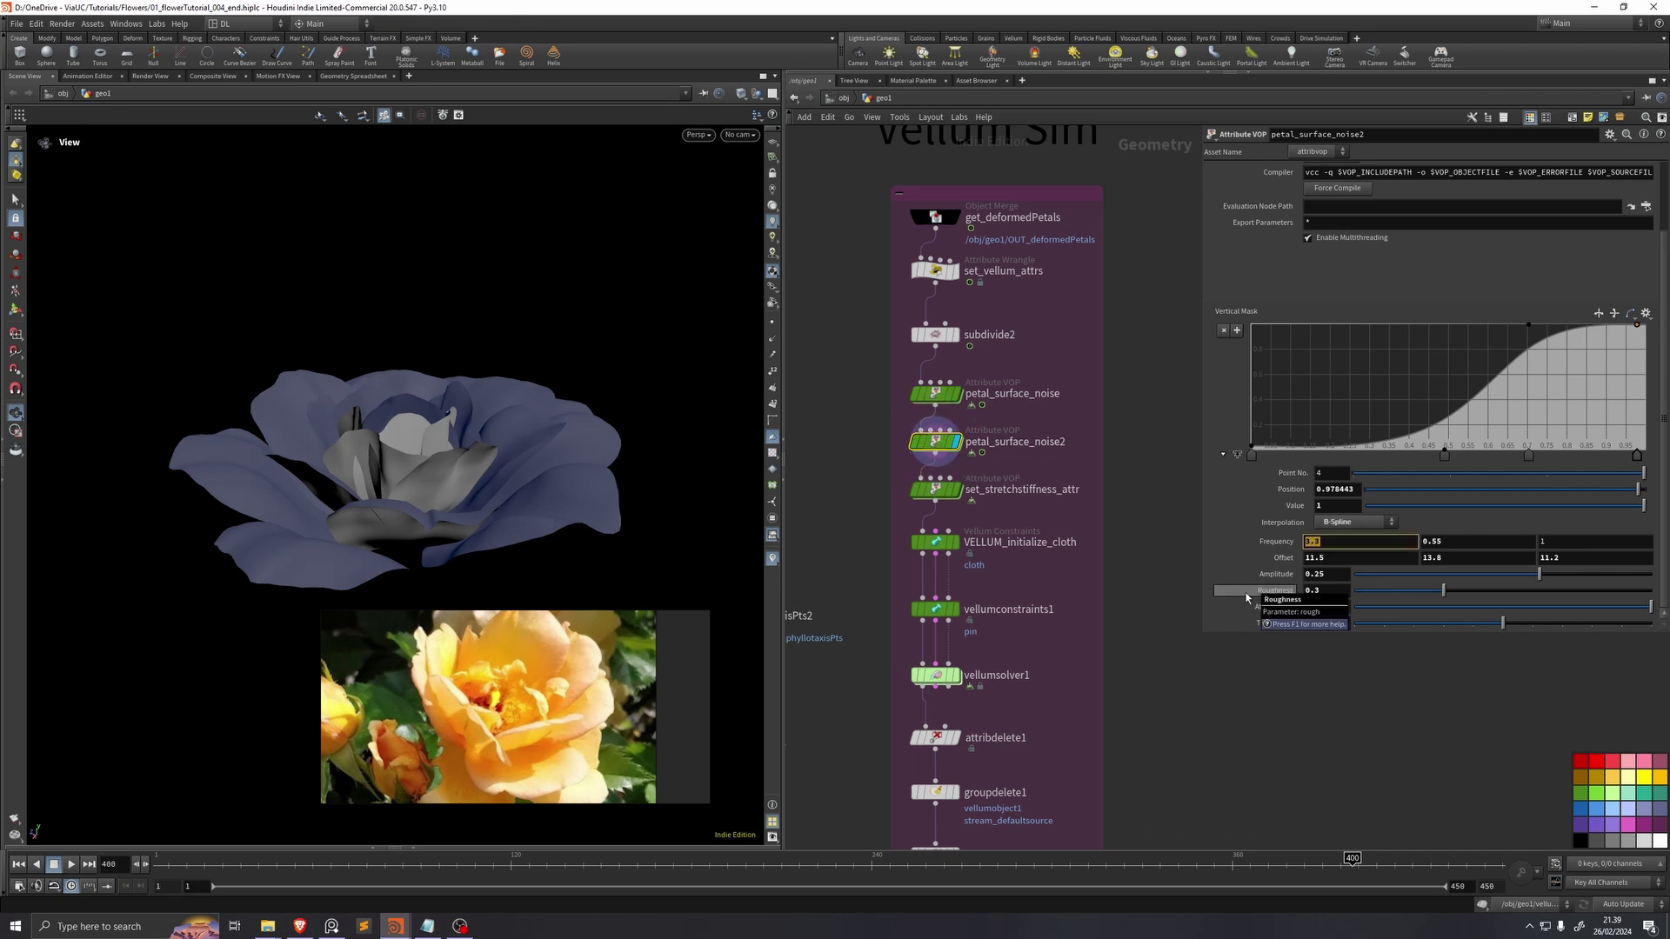
{"action": "key", "text": "Tab"}
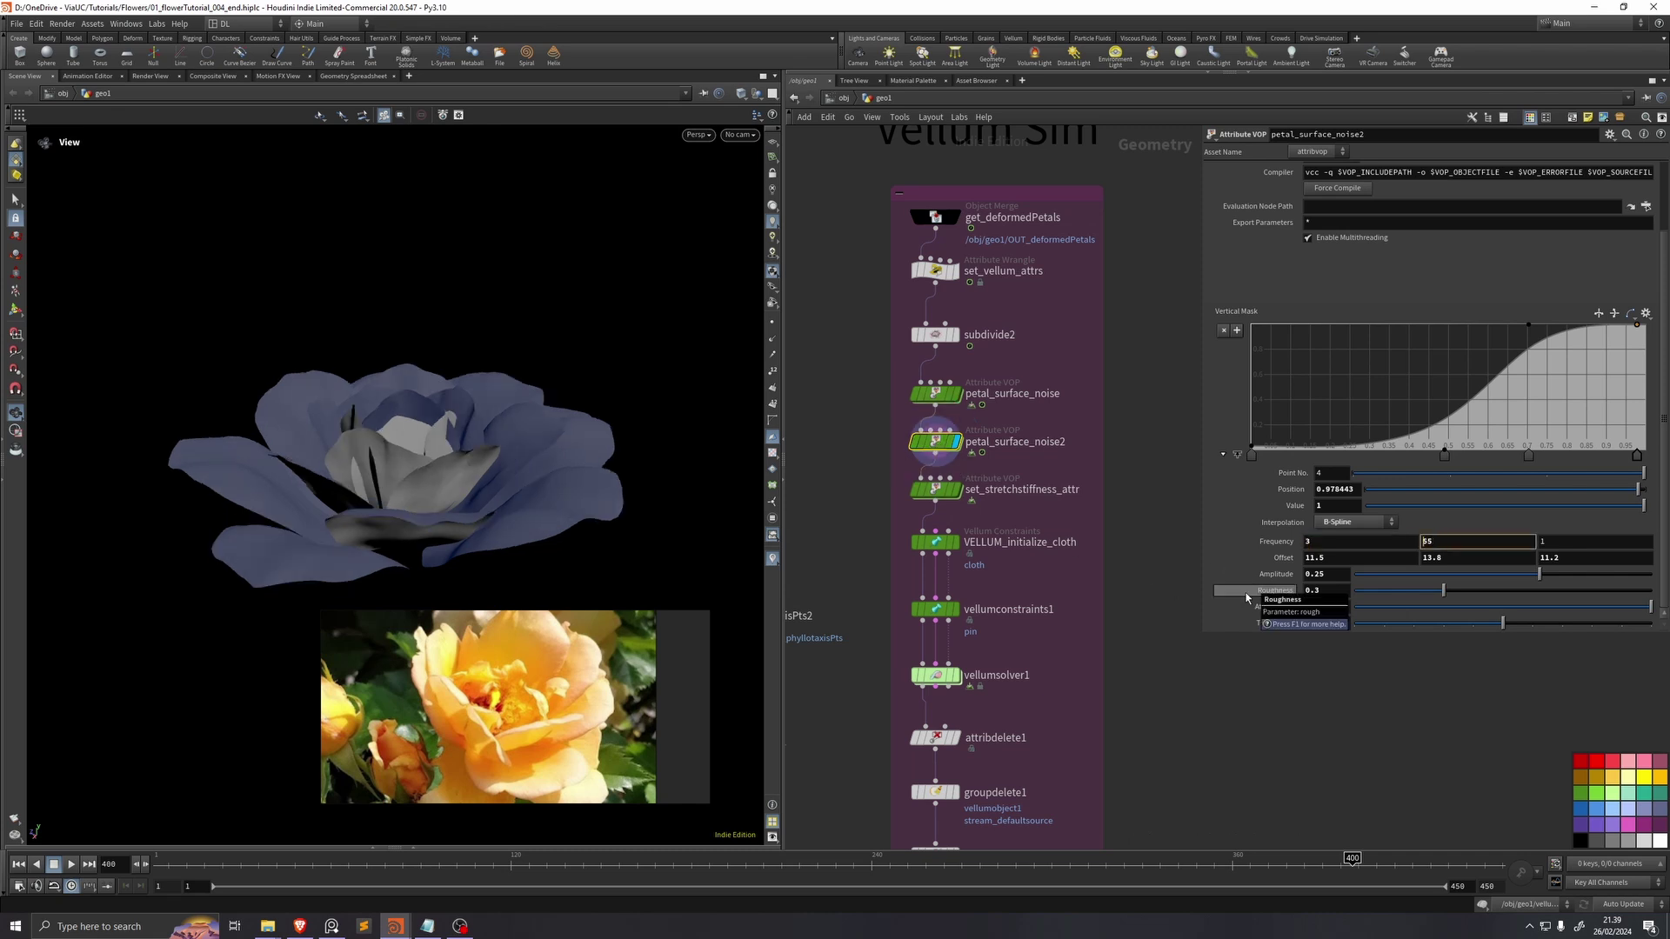
{"action": "key", "text": "Tab"}
{"action": "type", "text": "3"}
{"action": "key", "text": "Return"}
Step: Offset the duplicated noise to 17.4, 19.7, 17.1 and set its Amplitude to 0.1
{"action": "middle_click_drag", "start_coordinate": [1284, 558], "coordinate": [1409, 558]}
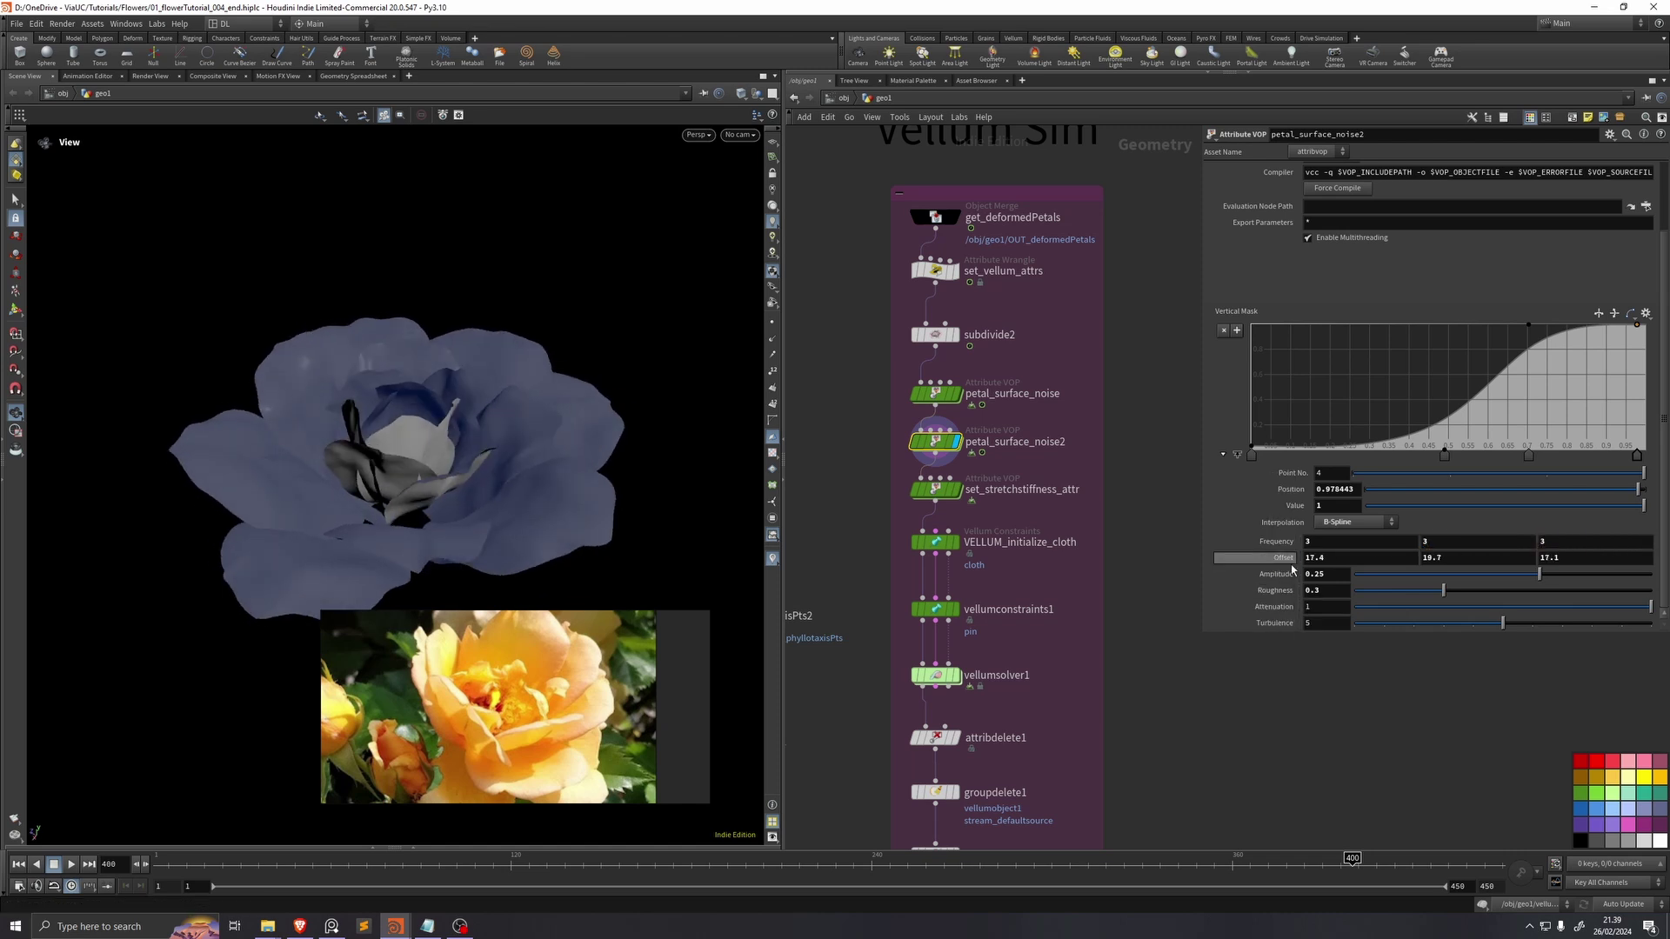
{"action": "left_click_drag", "start_coordinate": [571, 499], "coordinate": [571, 461]}
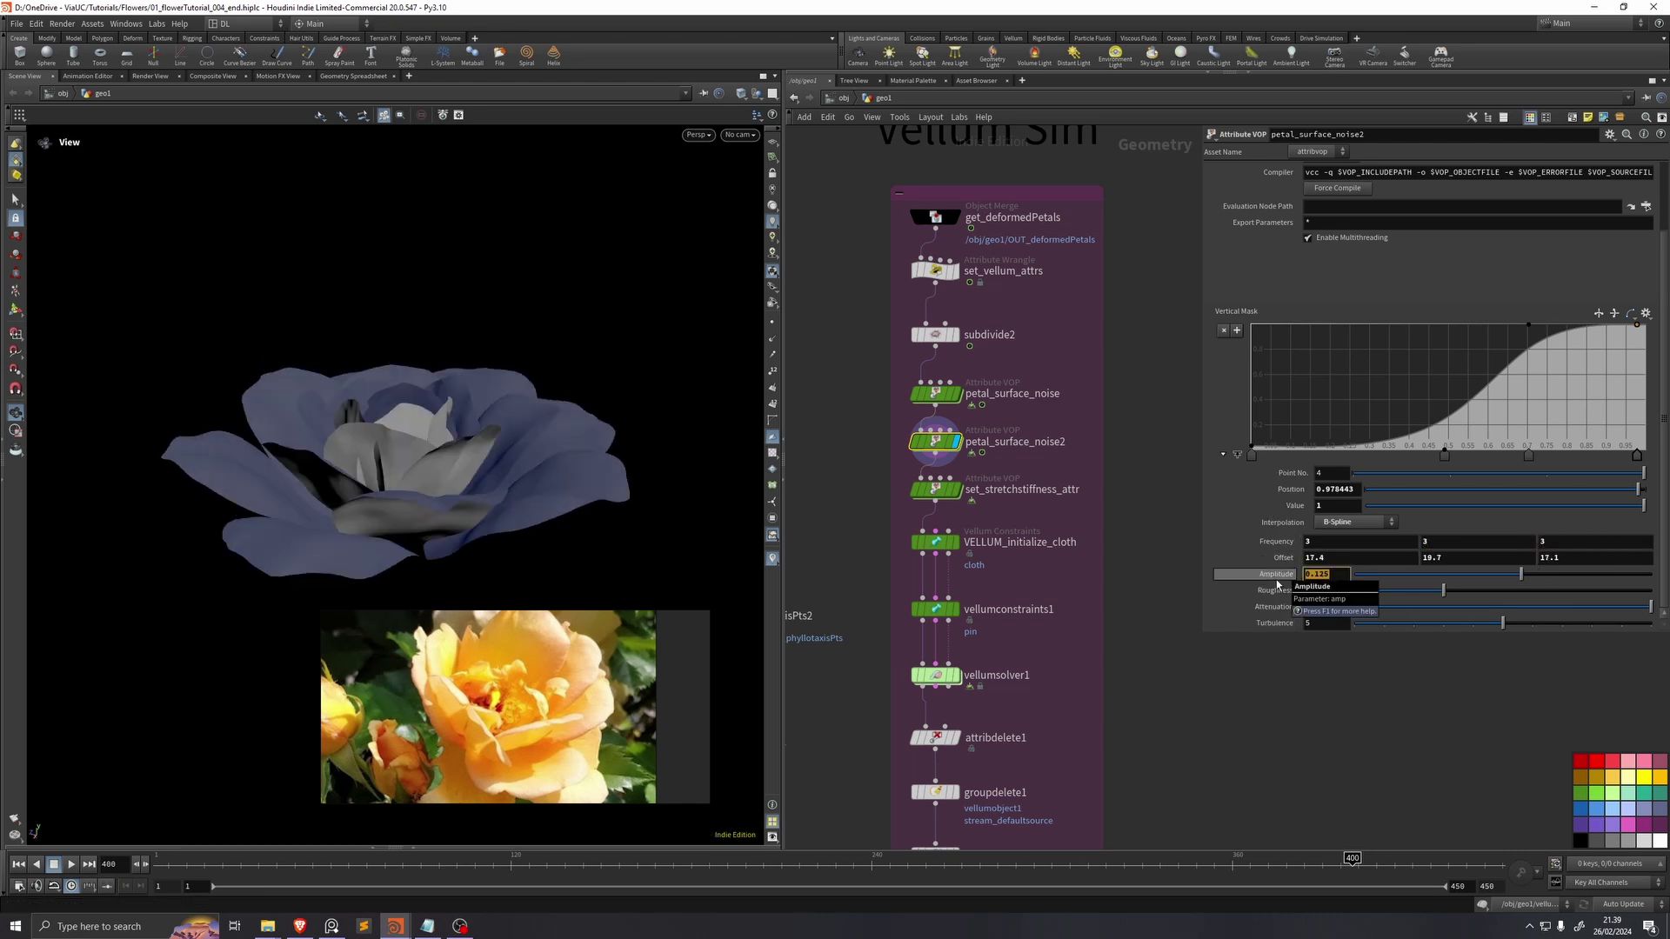
{"action": "type", "text": "0.1"}
{"action": "key", "text": "Return"}
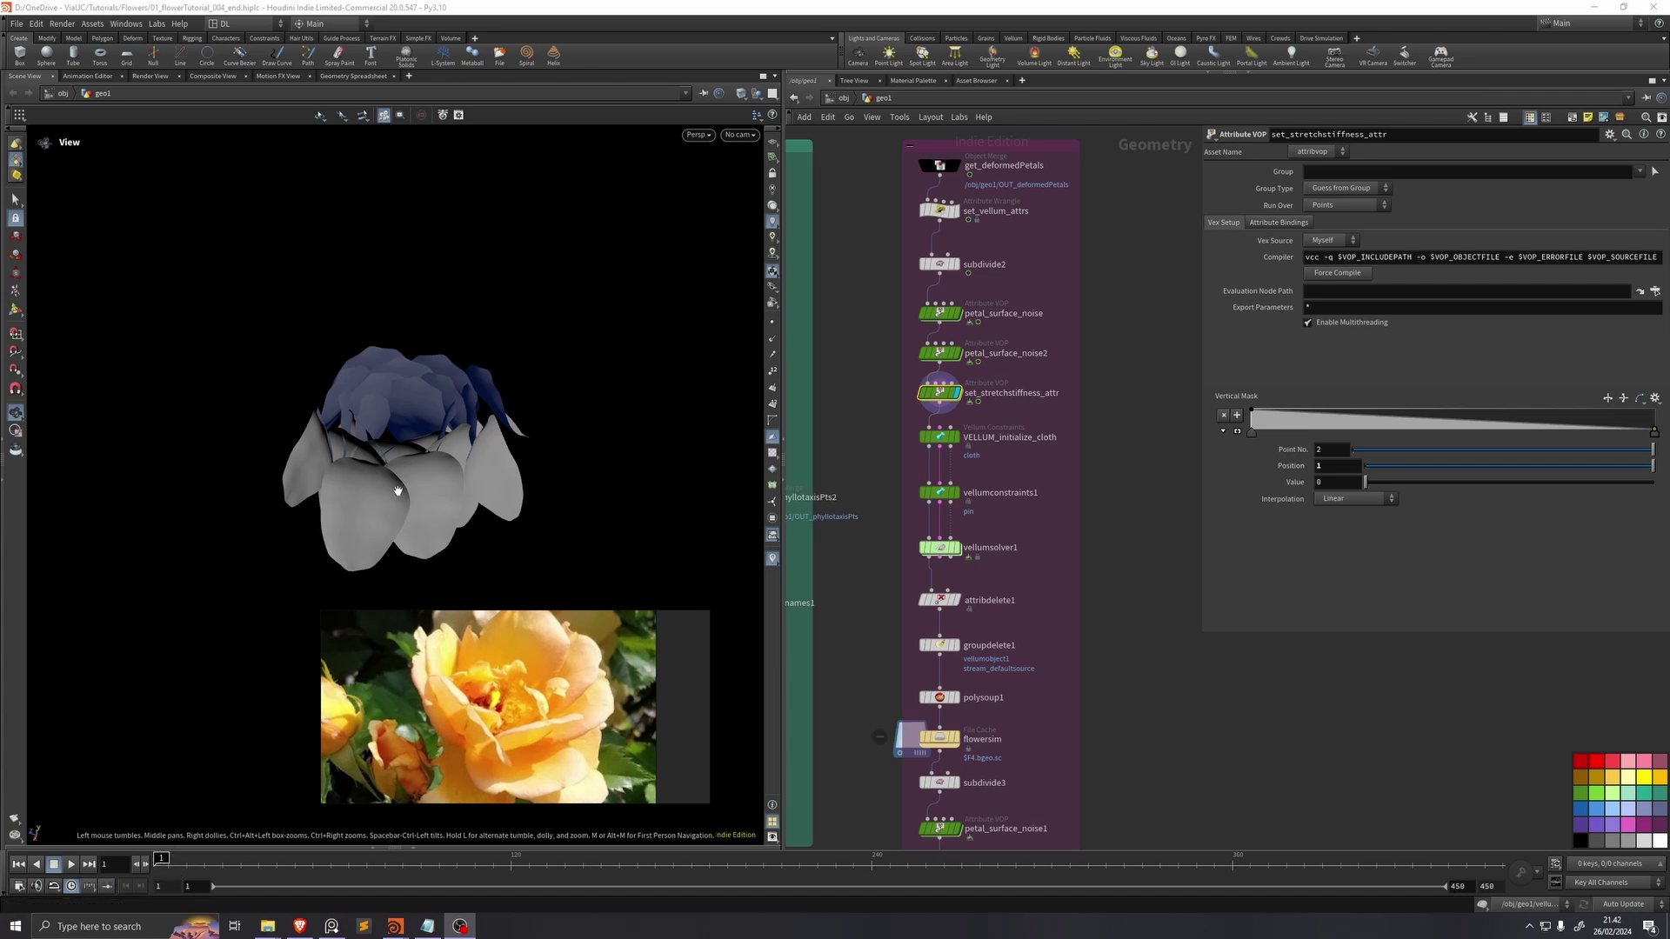
Step: Inspect the petals at frame 1 from several angles and open the VELLUM_initialize_cloth parameters
{"action": "left_click_drag", "start_coordinate": [724, 388], "coordinate": [481, 551]}
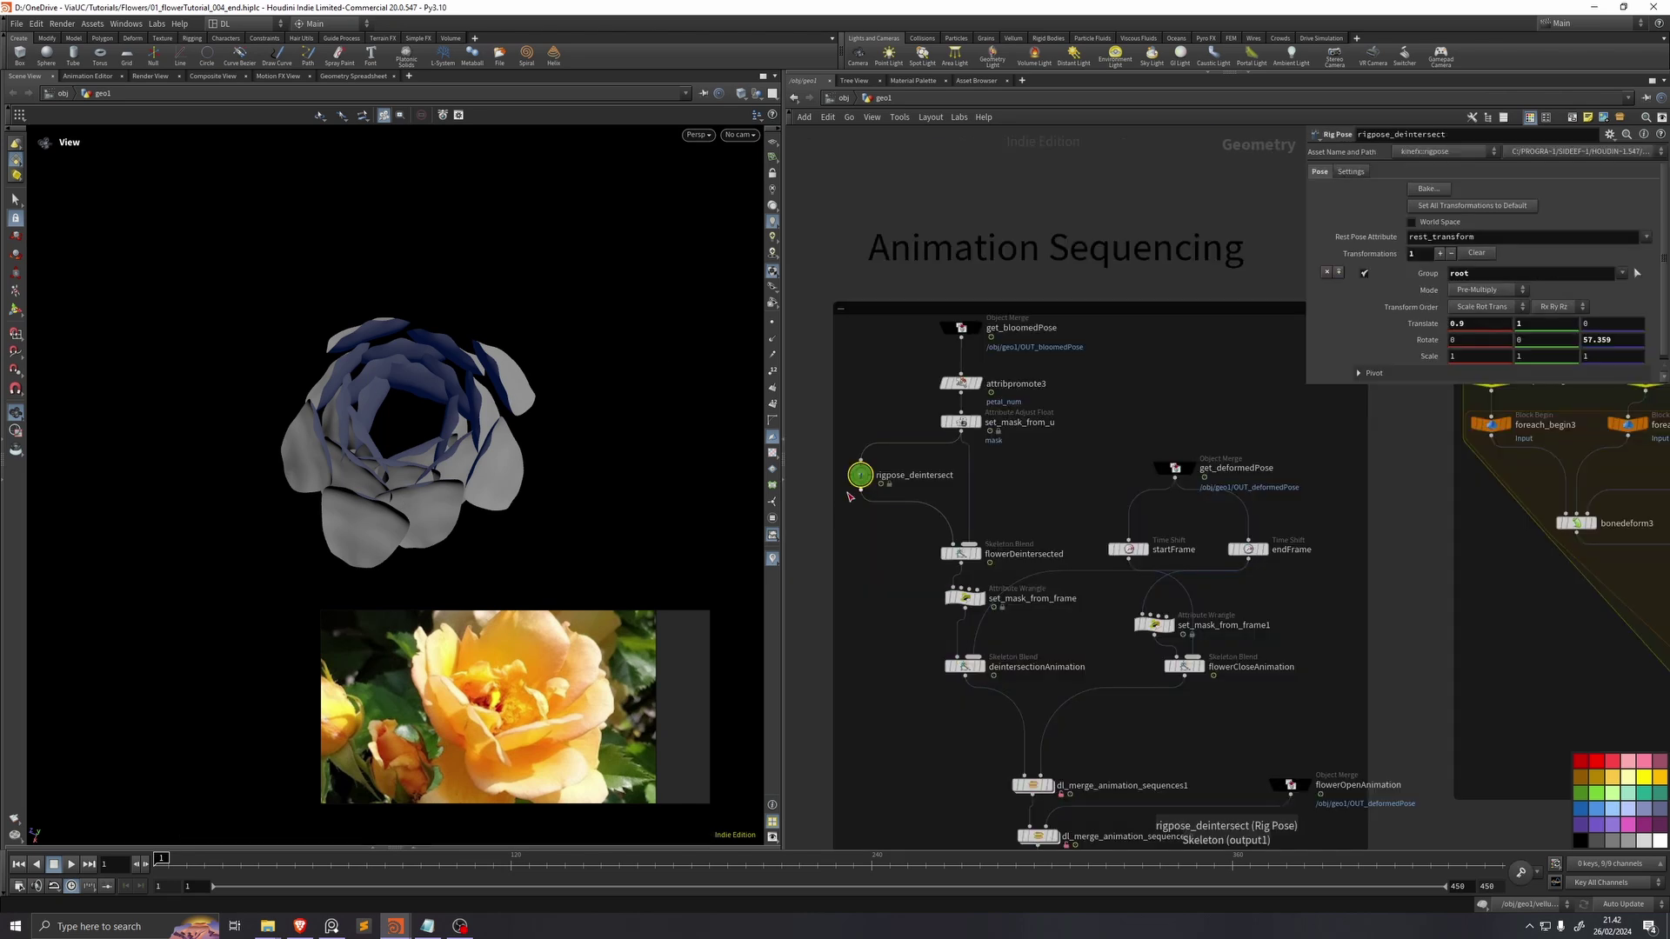
{"action": "middle_click_drag", "start_coordinate": [988, 451], "coordinate": [970, 451]}
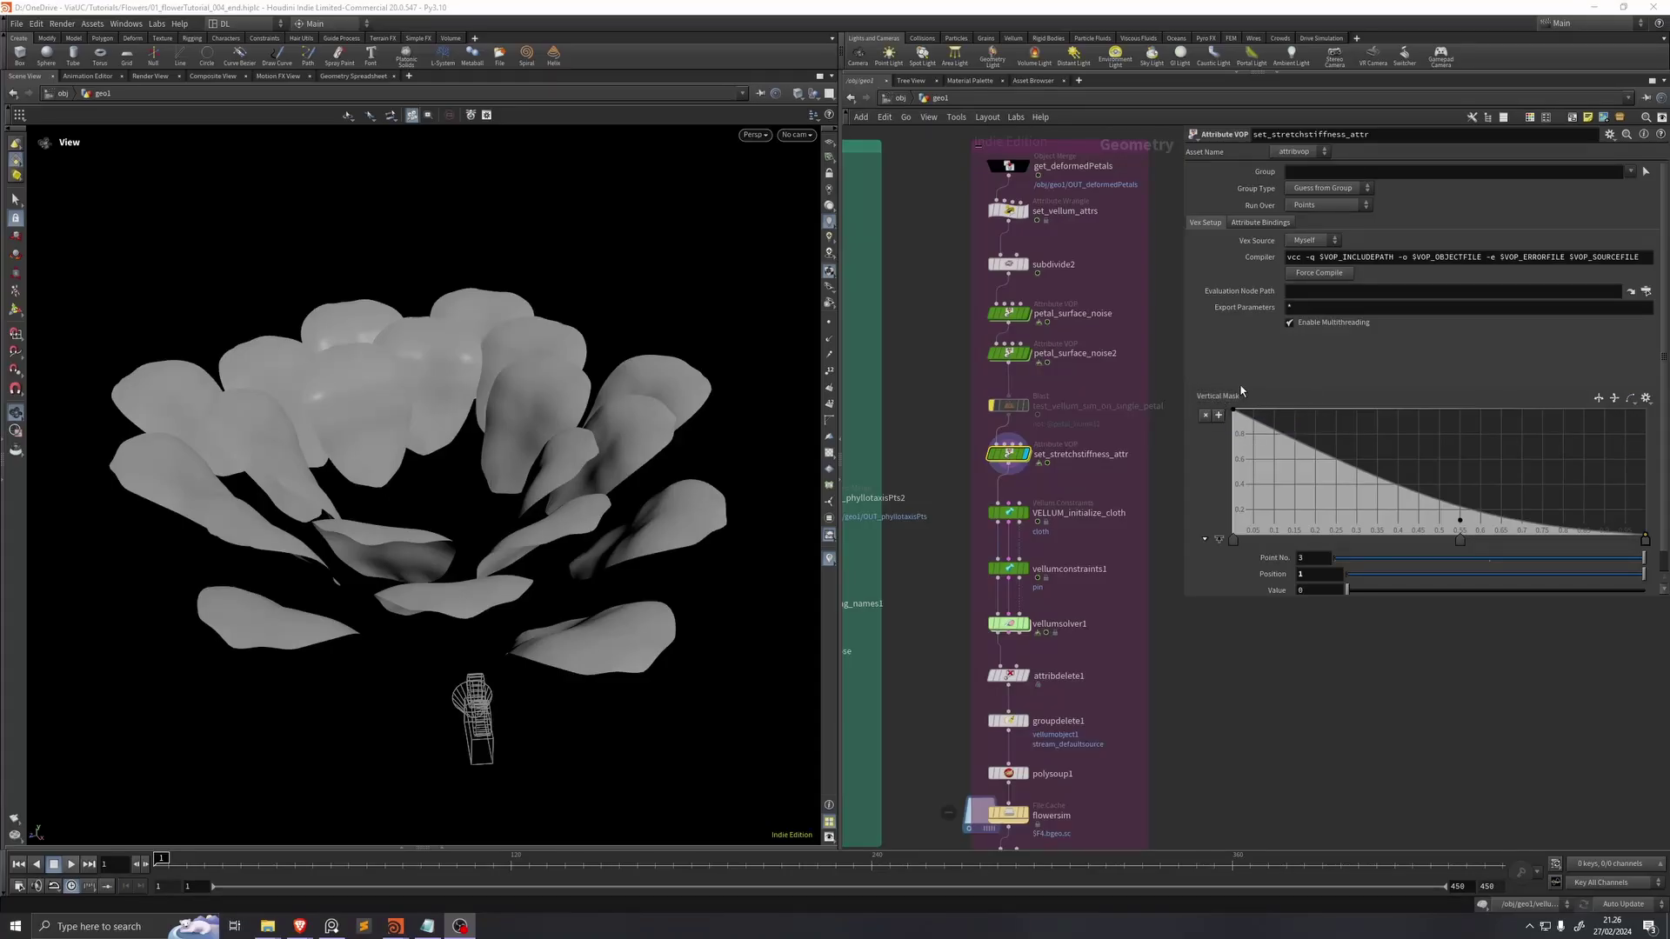
{"action": "mouse_move", "coordinate": [600, 447]}
{"action": "left_mouse_down"}
{"action": "mouse_move", "coordinate": [599, 428]}
{"action": "mouse_move", "coordinate": [611, 435]}
{"action": "left_mouse_up"}
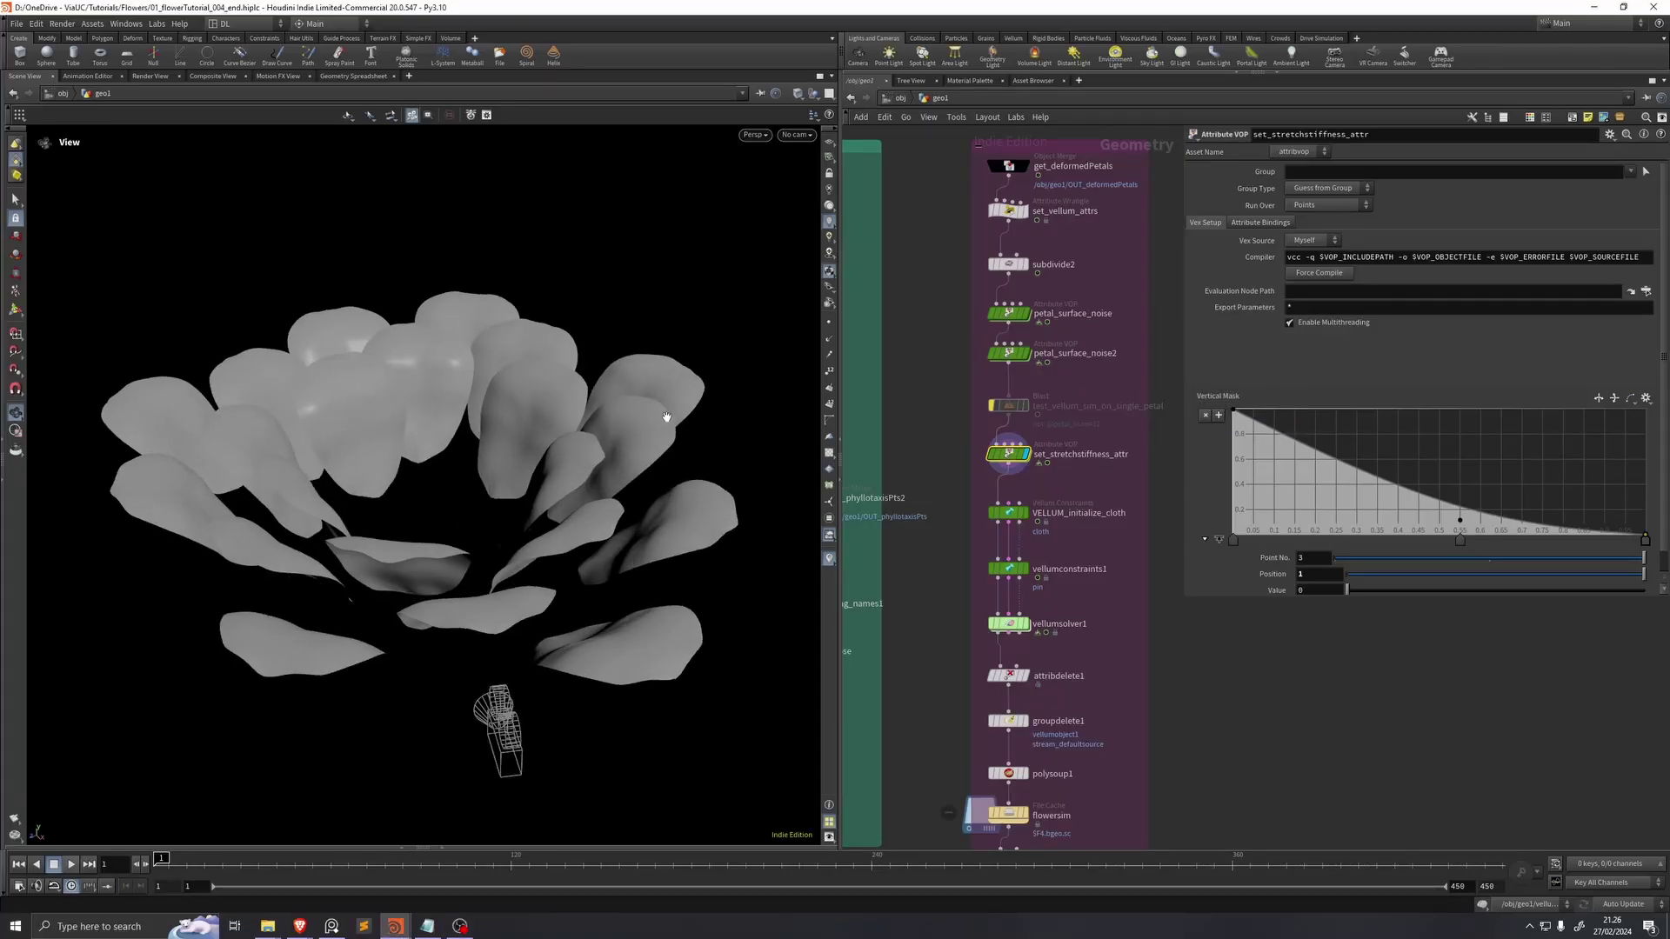
{"action": "left_click", "coordinate": [1026, 512]}
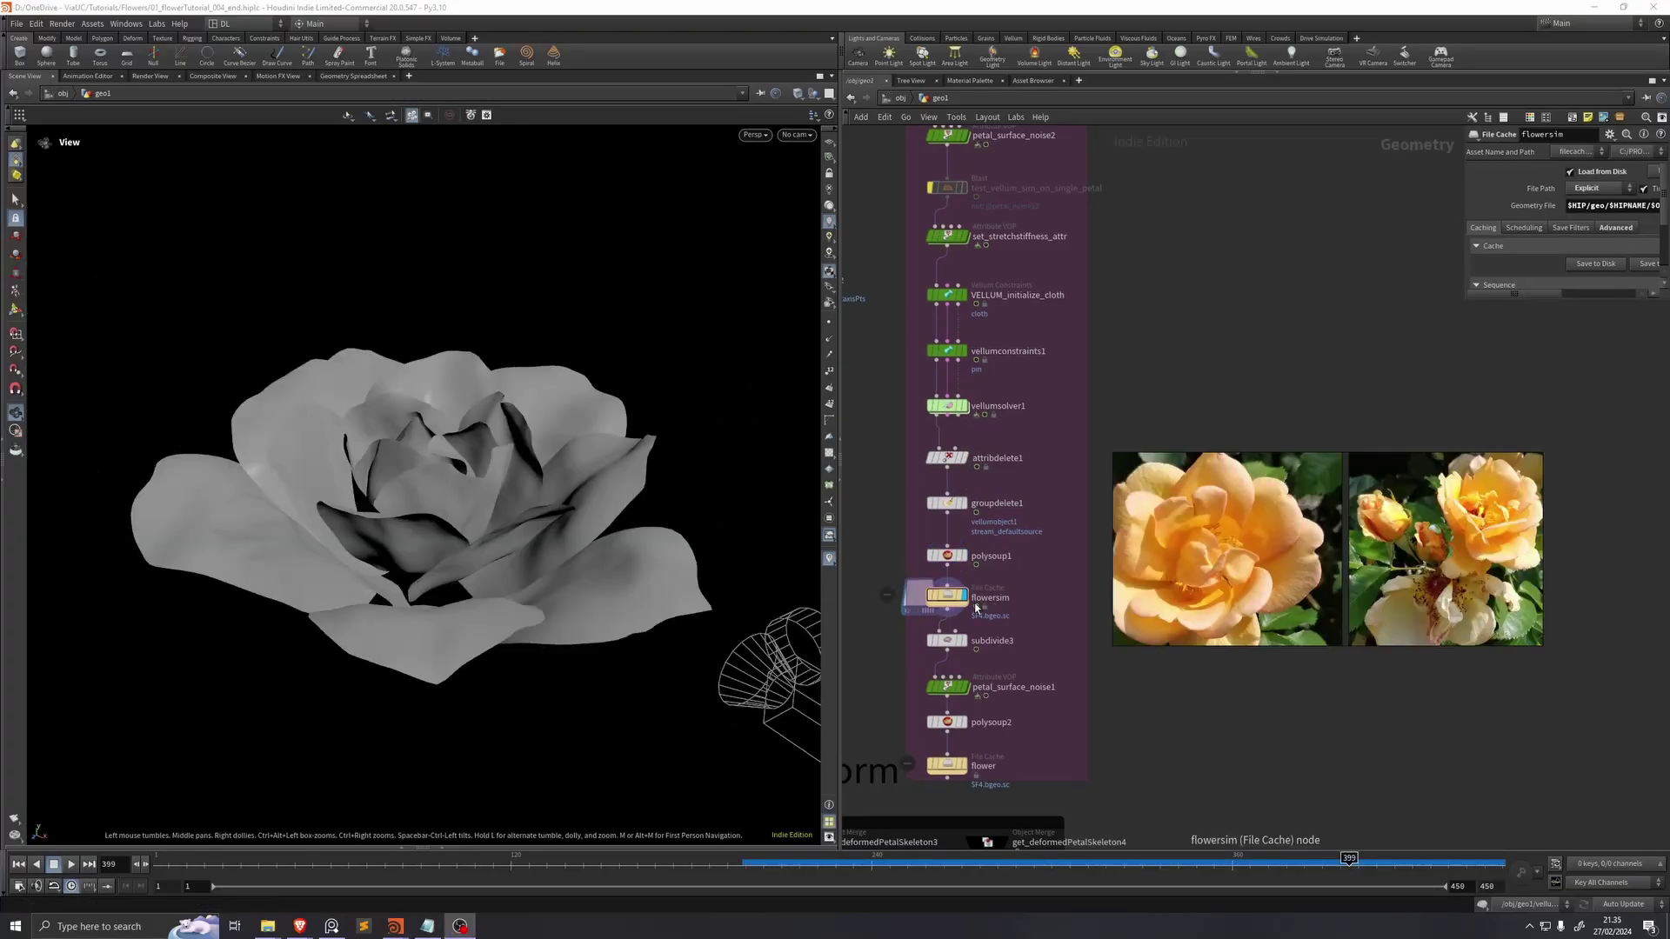
Step: Check subdivide3 and display petal_surface_noise1, examining its noise settings and effect on the simulated flower
{"action": "left_click", "coordinate": [953, 648]}
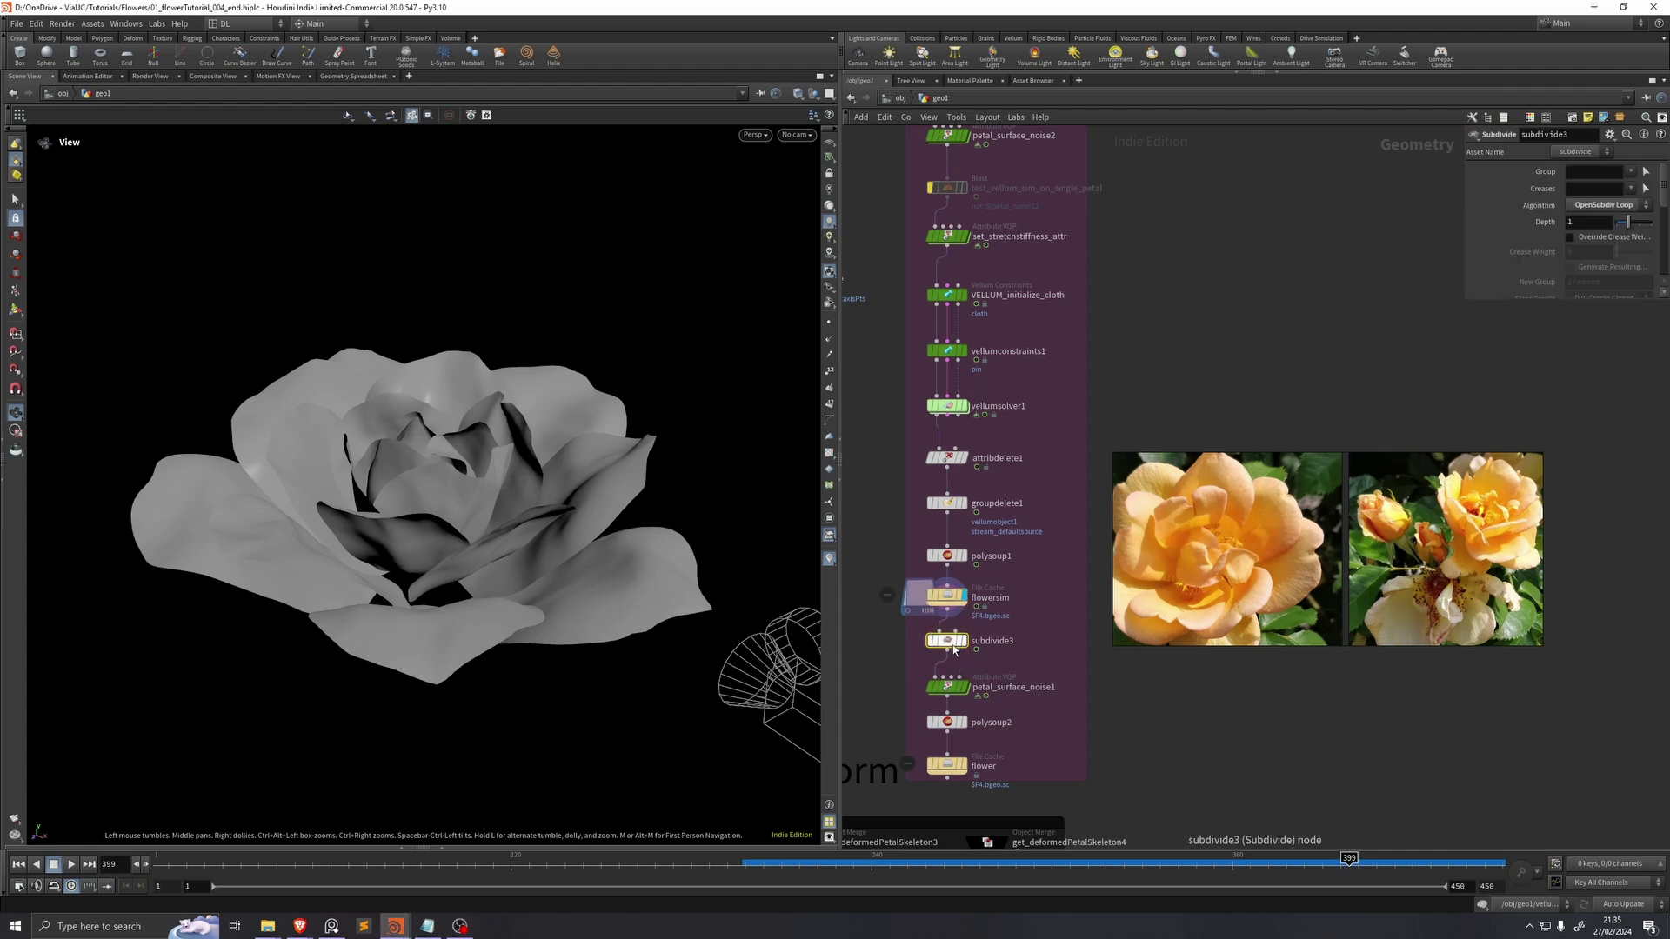
{"action": "left_click", "coordinate": [948, 686]}
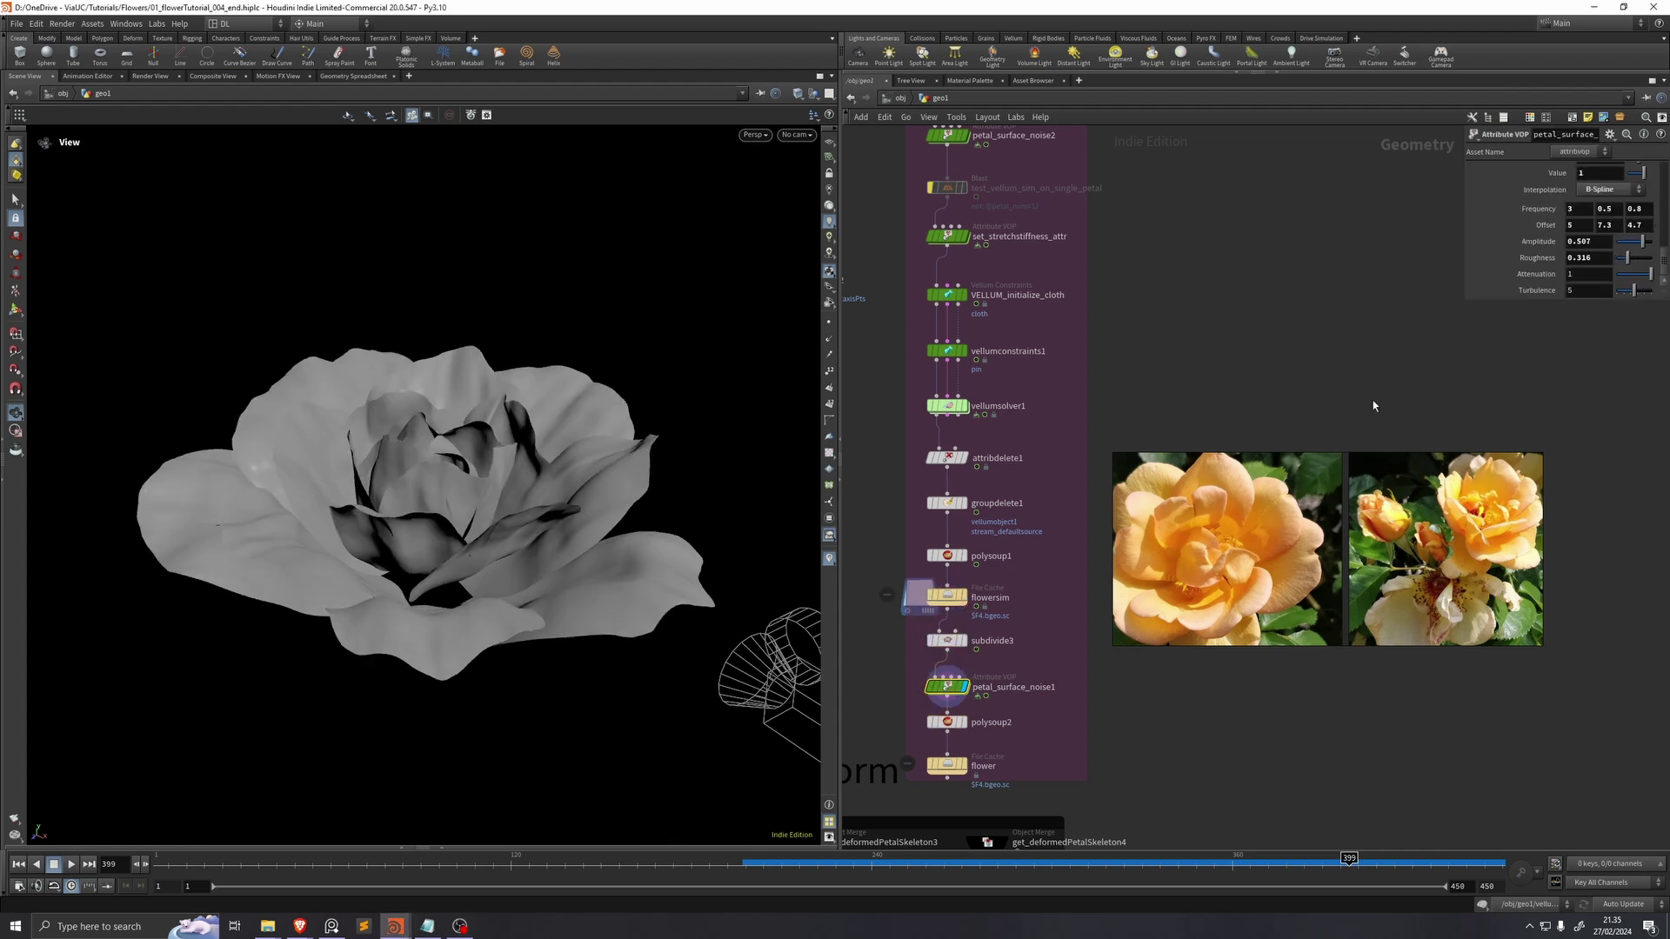
{"action": "left_click_drag", "start_coordinate": [1465, 302], "coordinate": [1261, 304]}
{"action": "left_click_drag", "start_coordinate": [632, 477], "coordinate": [636, 493]}
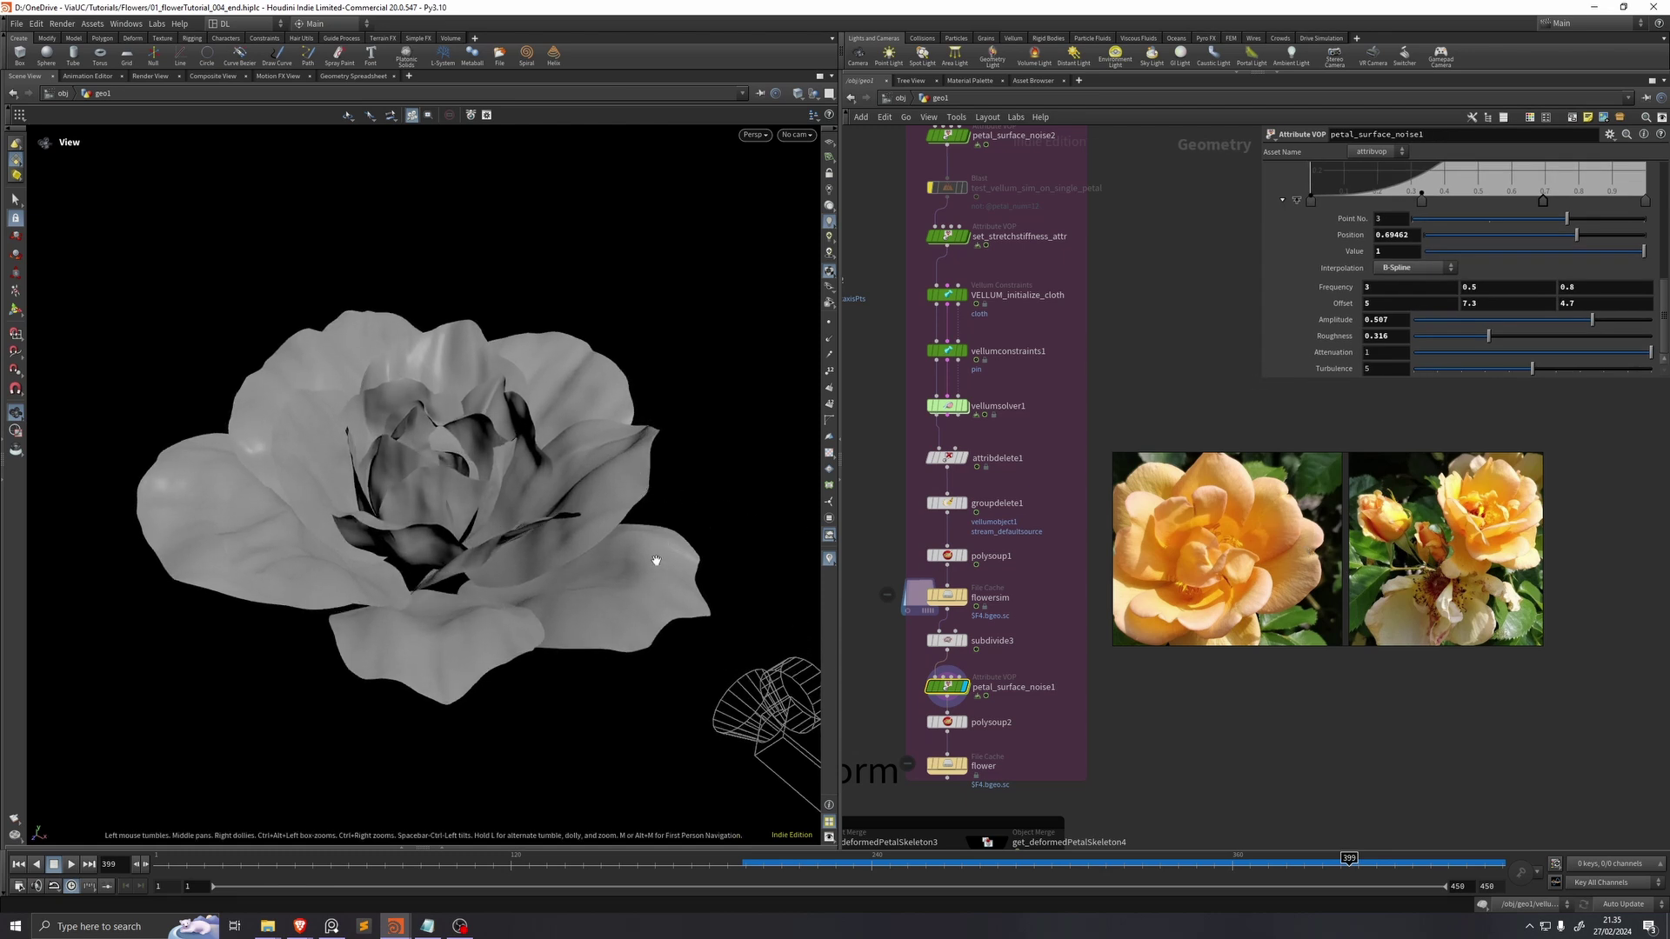
{"action": "left_click_drag", "start_coordinate": [654, 564], "coordinate": [648, 563]}
{"action": "scroll", "coordinate": [1278, 353], "scroll_direction": "up", "scroll_amount": 1}
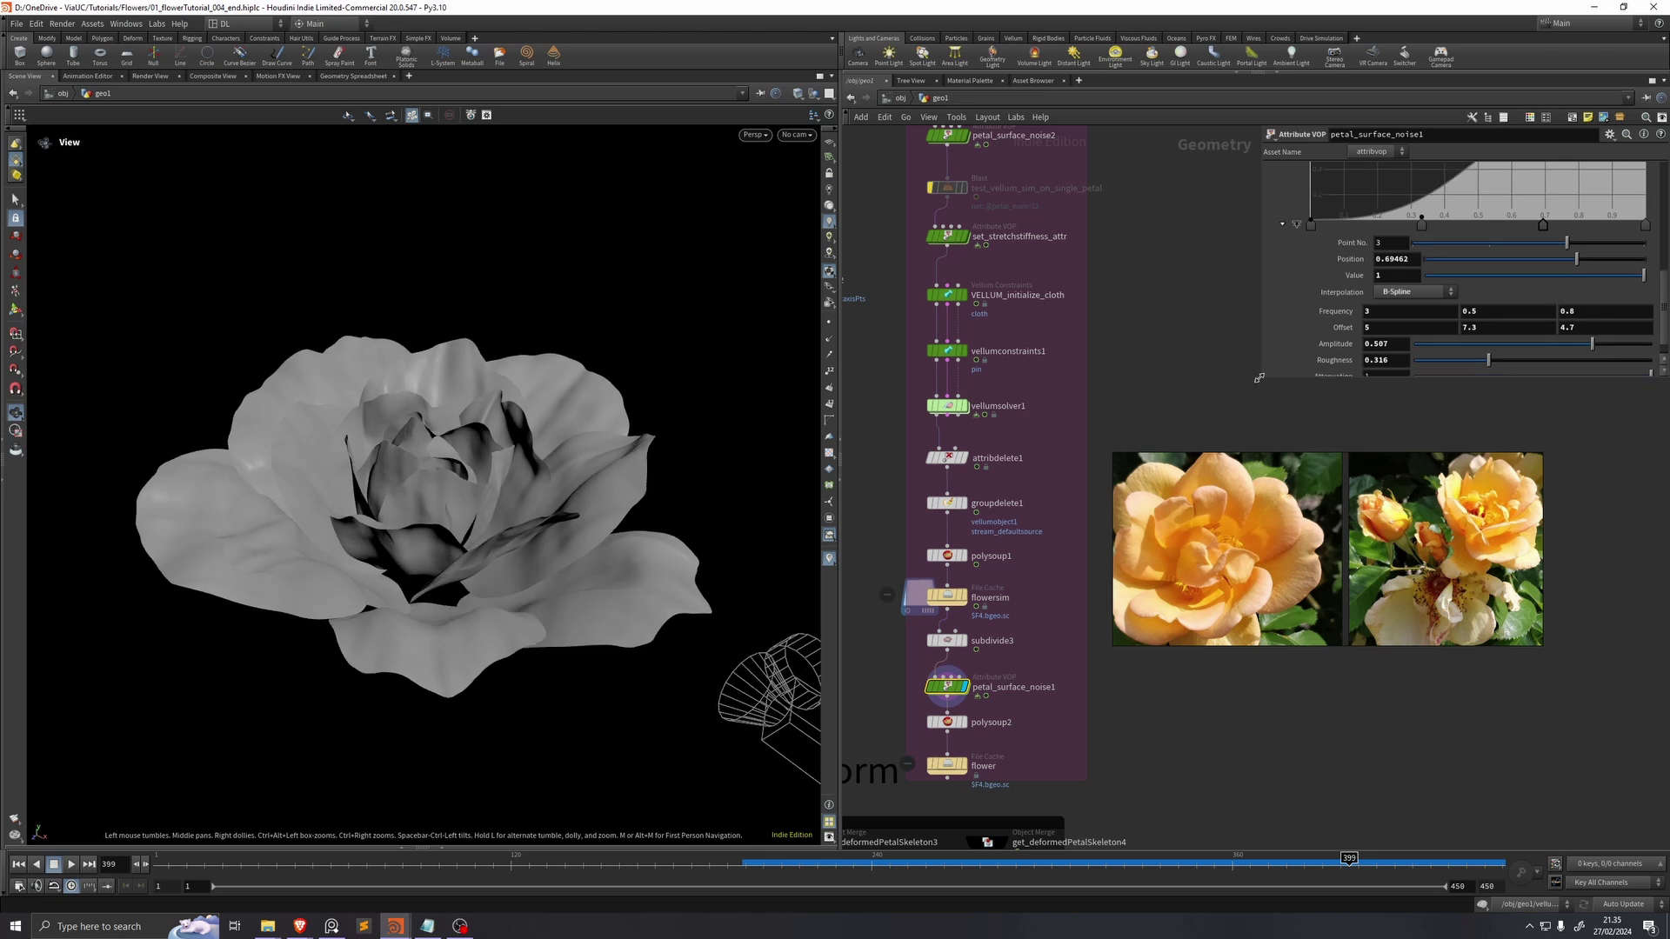
Step: Set the Amplitude of petal_surface_noise1 to 0.2
{"action": "left_click_drag", "start_coordinate": [1258, 379], "coordinate": [1189, 428]}
{"action": "left_click_drag", "start_coordinate": [1574, 390], "coordinate": [1538, 393]}
{"action": "left_click", "coordinate": [1320, 390]}
{"action": "key", "text": "BackSpace"}
{"action": "key", "text": "BackSpace"}
{"action": "key", "text": "Return"}
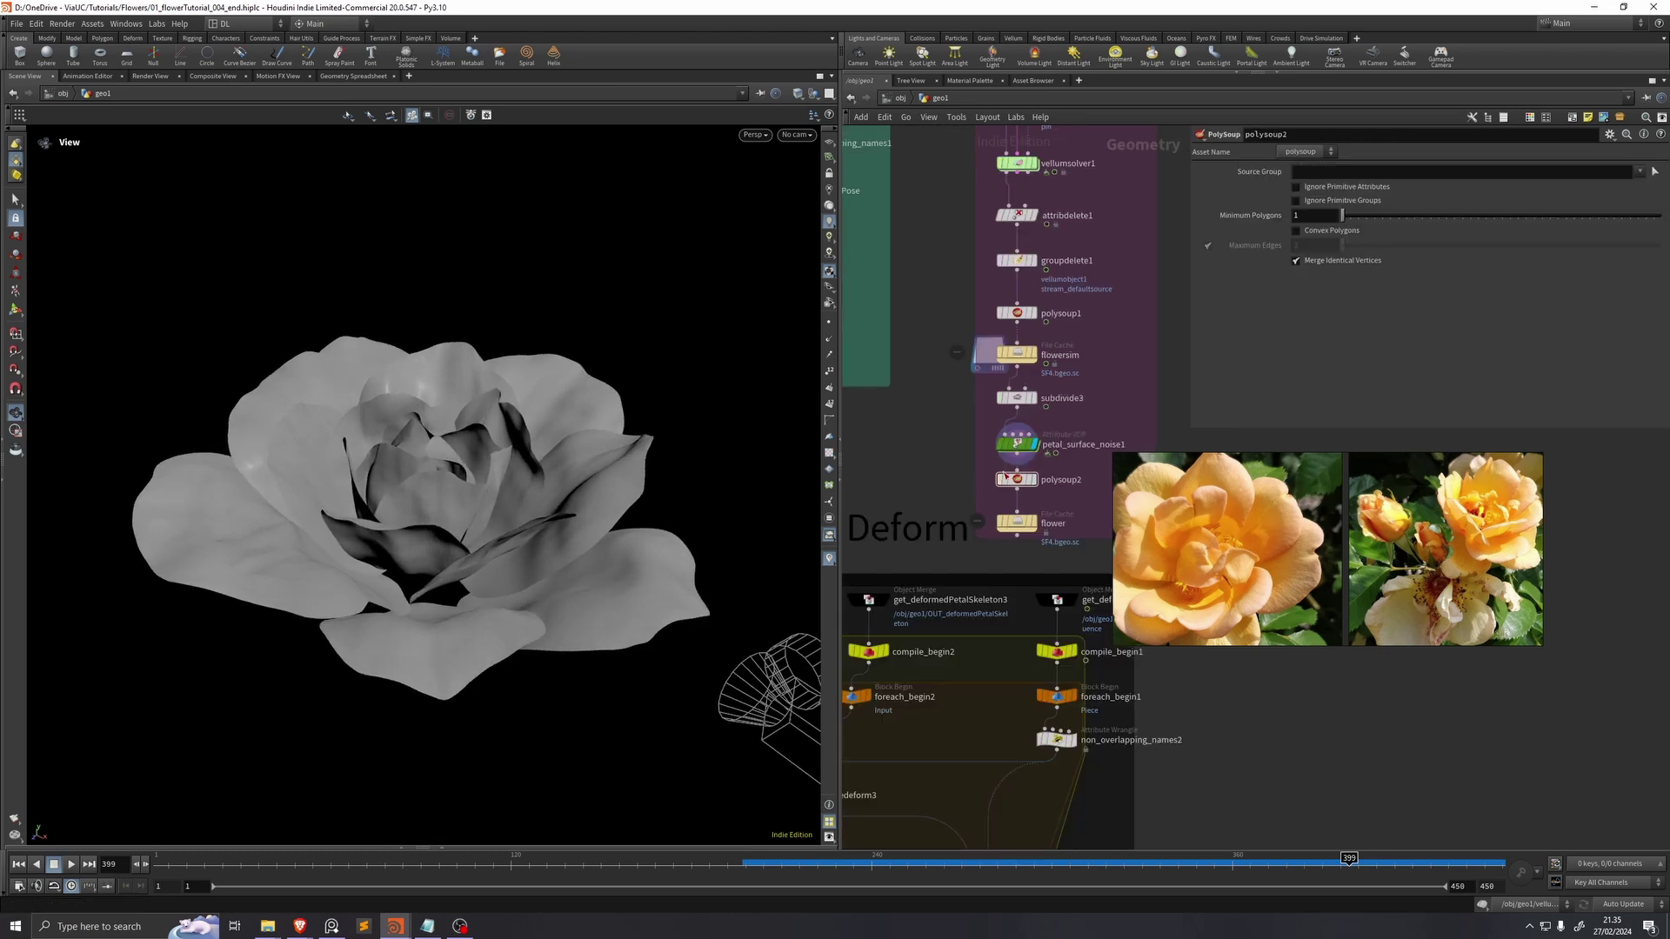
Step: Duplicate petal_surface_noise1 before polysoup2 and set the copy's Frequency to 8.5, 4.9, 2
{"action": "left_click_drag", "start_coordinate": [1006, 479], "coordinate": [1010, 489]}
{"action": "left_click", "coordinate": [1017, 453]}
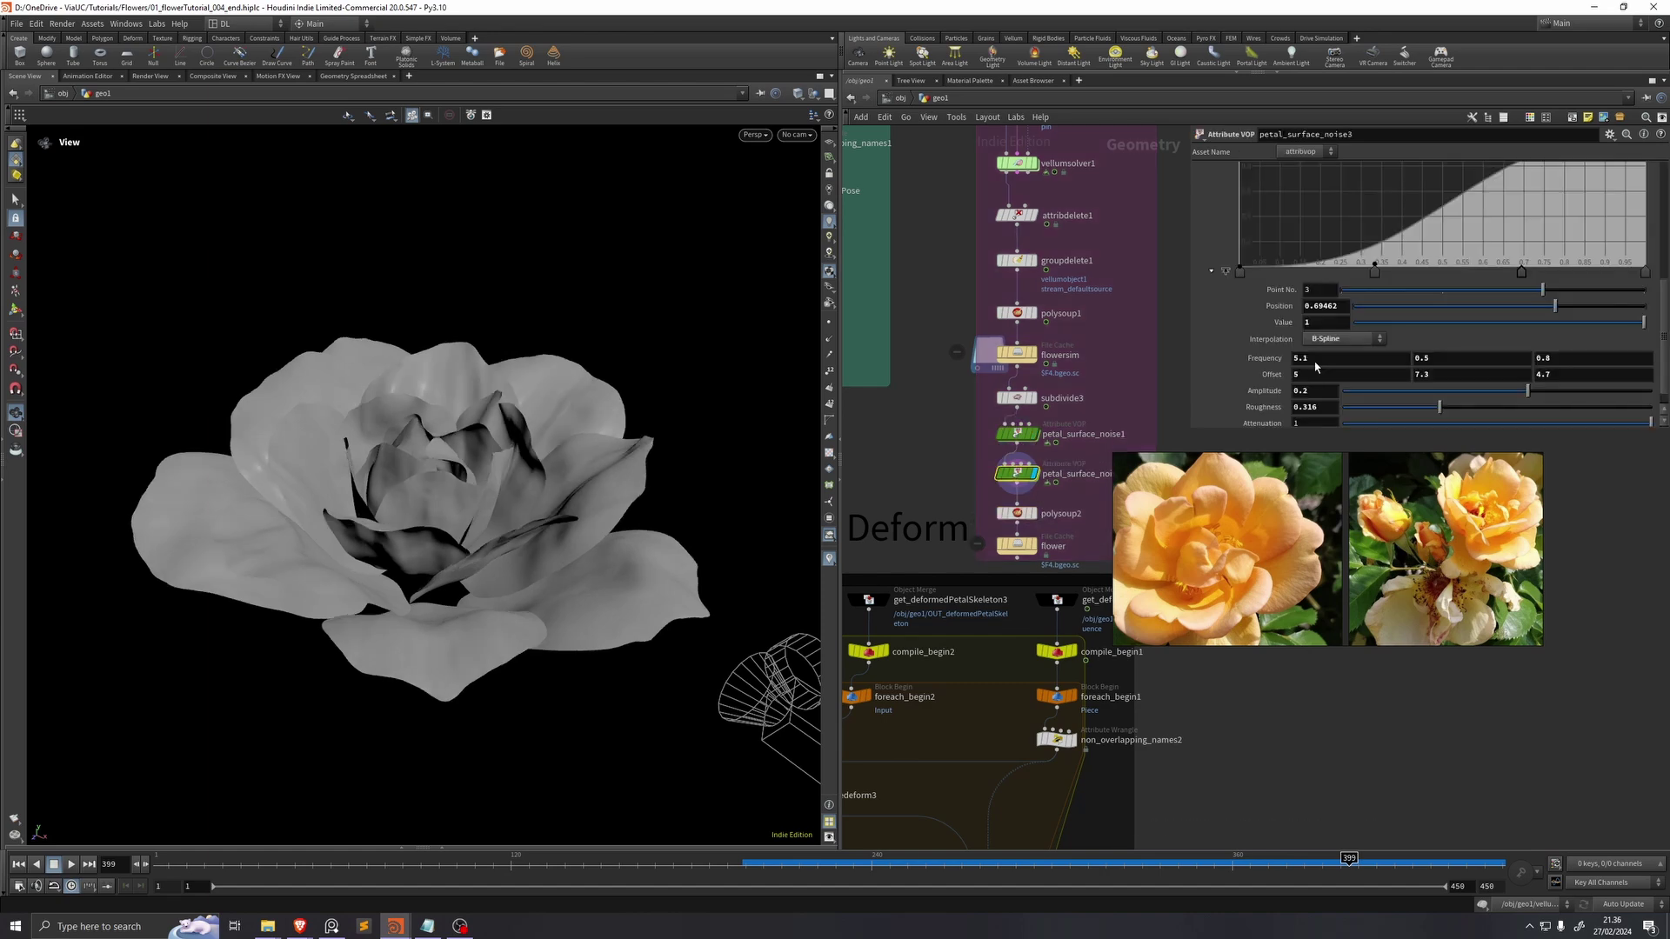
{"action": "middle_click_drag", "start_coordinate": [1314, 362], "coordinate": [1613, 359]}
{"action": "middle_click_drag", "start_coordinate": [1464, 358], "coordinate": [1591, 360]}
Step: Shift the middle Vertical Mask ramp points of the duplicated noise toward the petal tips, placing point 2 at about 0.646
{"action": "scroll", "coordinate": [1431, 350], "scroll_direction": "up", "scroll_amount": 1}
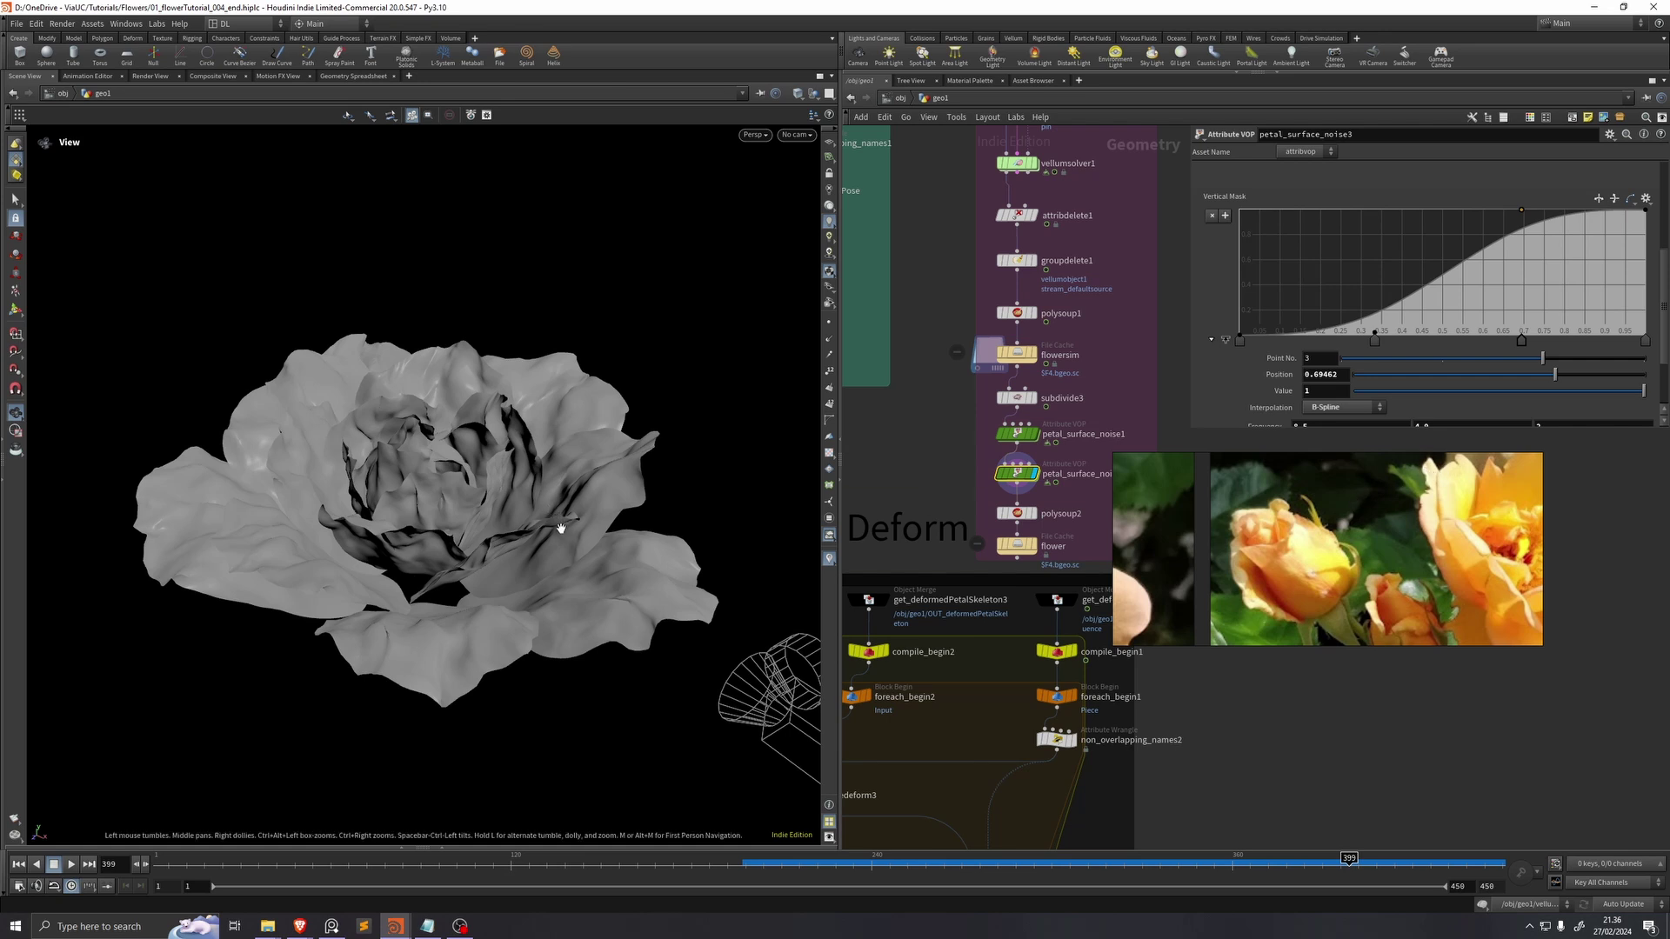
{"action": "left_click_drag", "start_coordinate": [1373, 343], "coordinate": [1590, 343]}
{"action": "left_click_drag", "start_coordinate": [1453, 343], "coordinate": [1501, 344]}
{"action": "scroll", "coordinate": [1515, 369], "scroll_direction": "down", "scroll_amount": 2}
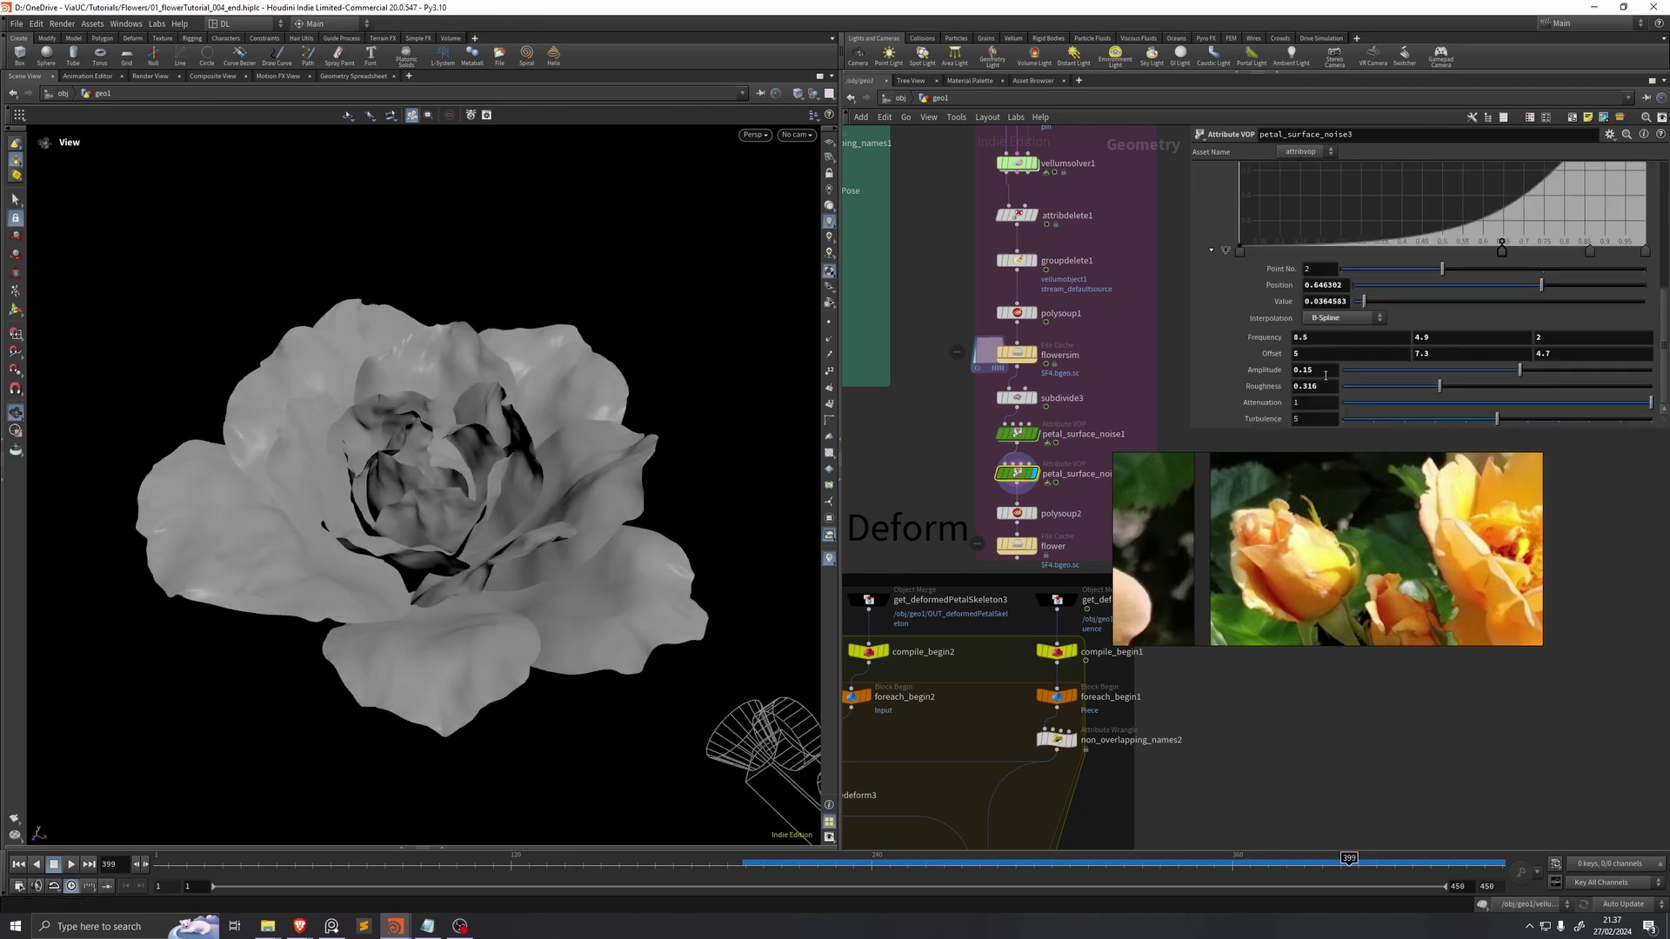
Step: Display polysoup2 after the petal noise nodes and open the settings of the flower file cache
{"action": "left_click_drag", "start_coordinate": [600, 427], "coordinate": [615, 374]}
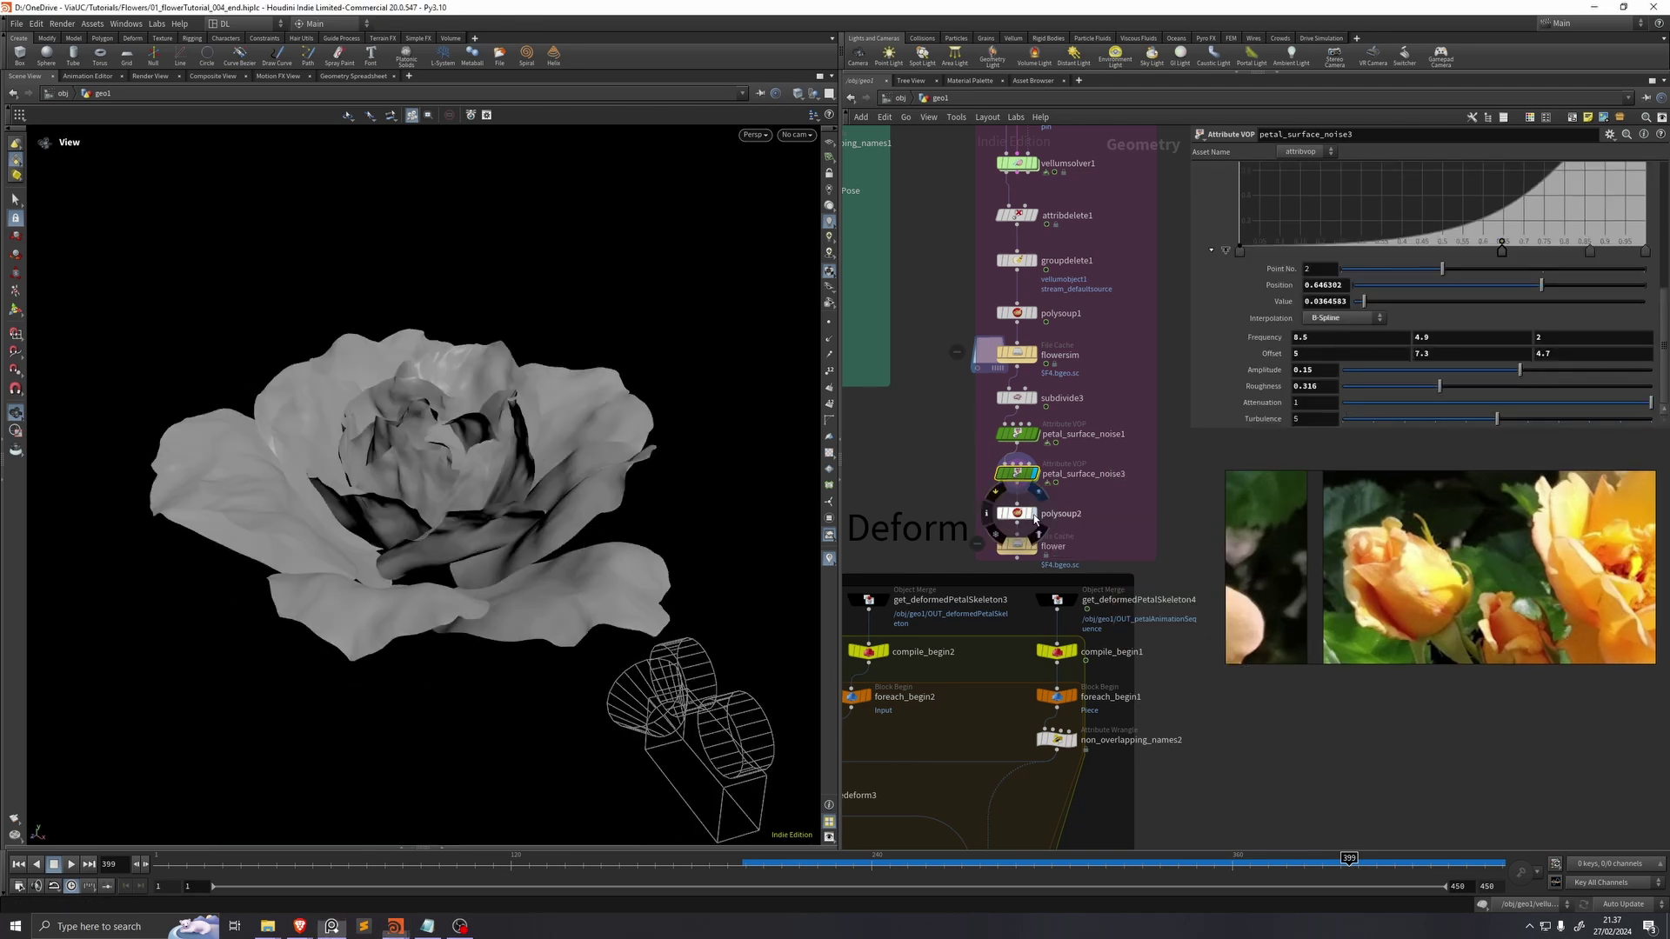
{"action": "left_click", "coordinate": [1034, 513]}
{"action": "left_click", "coordinate": [1017, 513]}
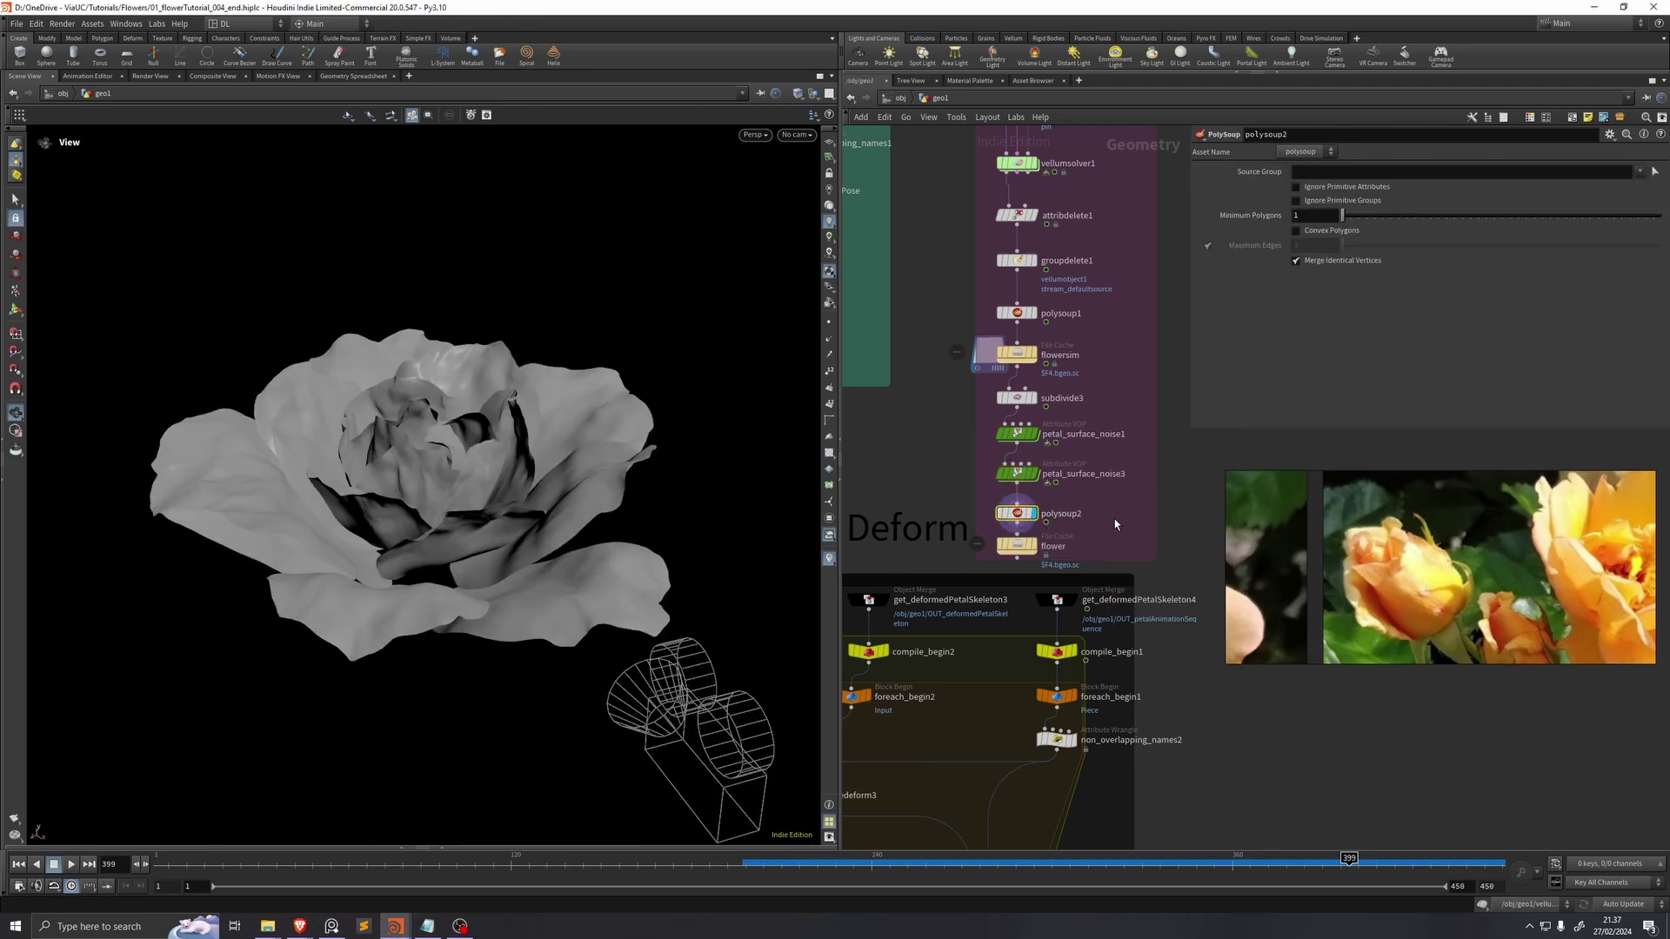
{"action": "left_click", "coordinate": [1015, 545]}
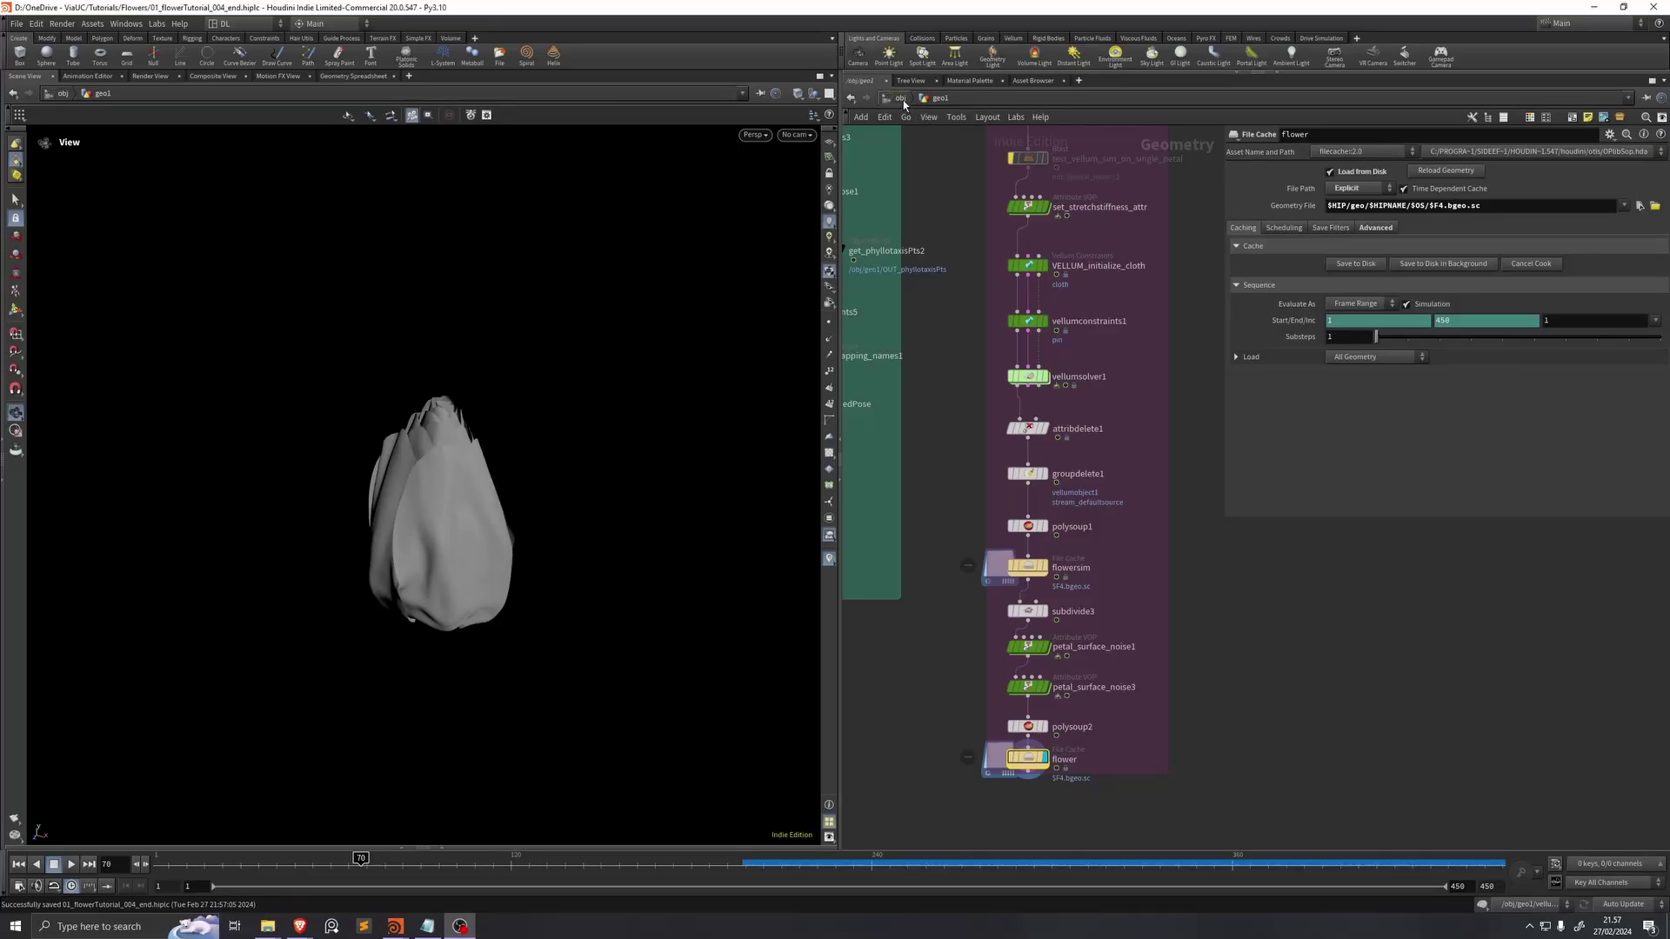
Step: Switch to the stage network and add a Geometry Sequence node loading the cached flower .bgeo.sc sequence
{"action": "left_click", "coordinate": [900, 98]}
{"action": "left_click", "coordinate": [898, 98]}
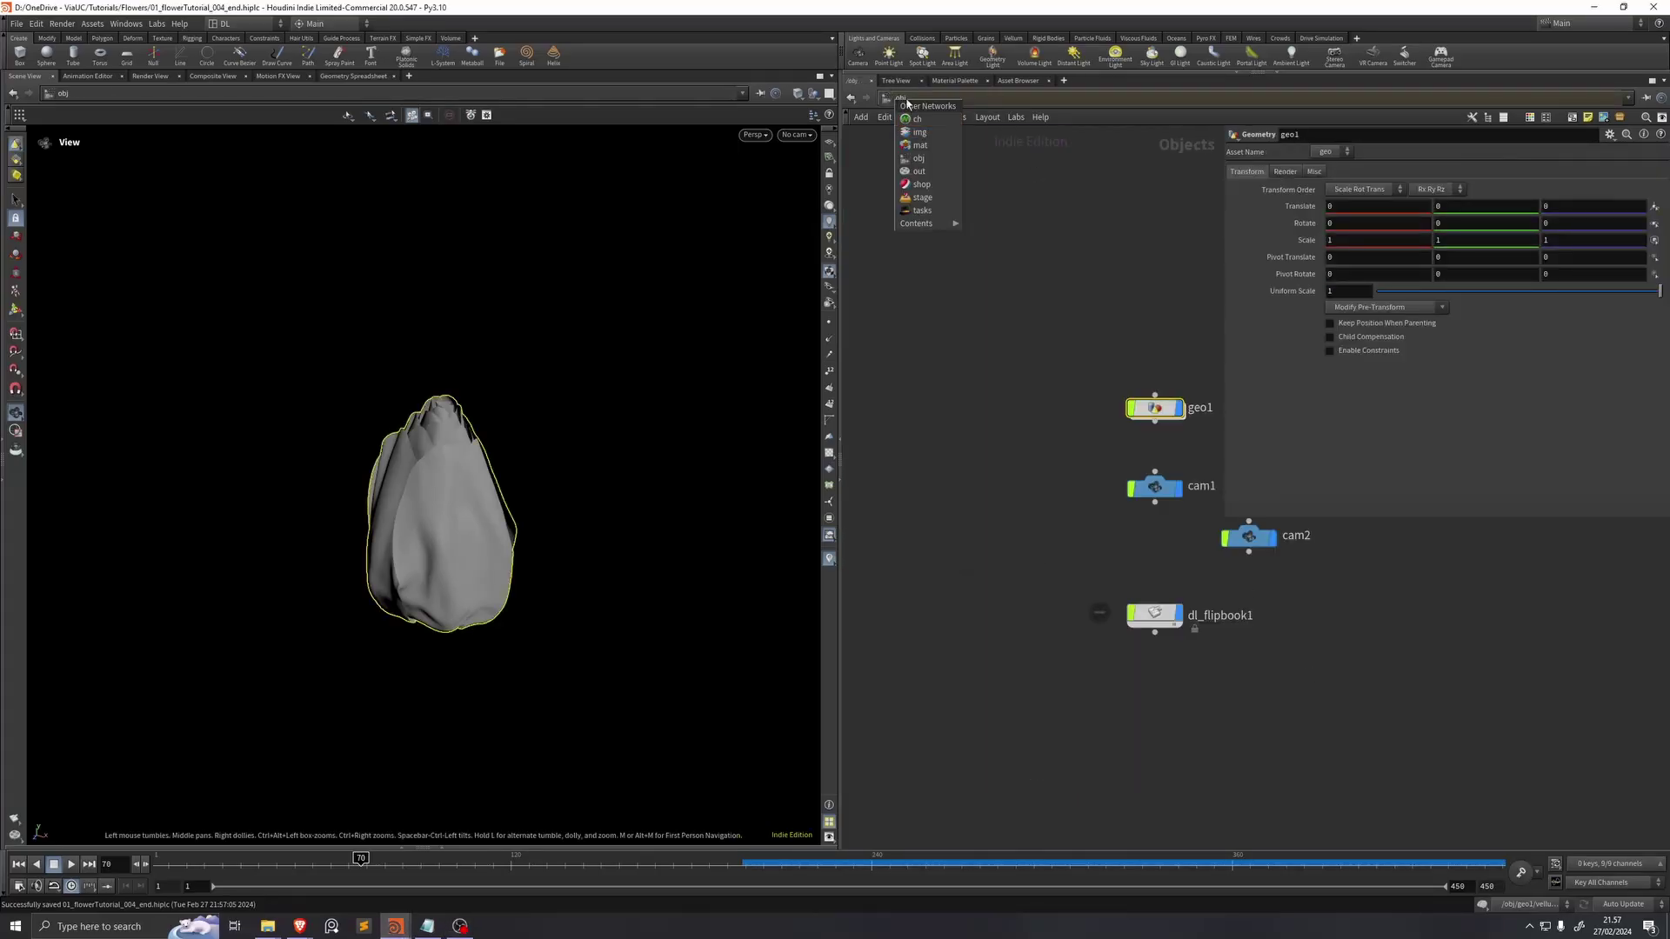
{"action": "left_click", "coordinate": [924, 198]}
{"action": "key", "text": "Tab"}
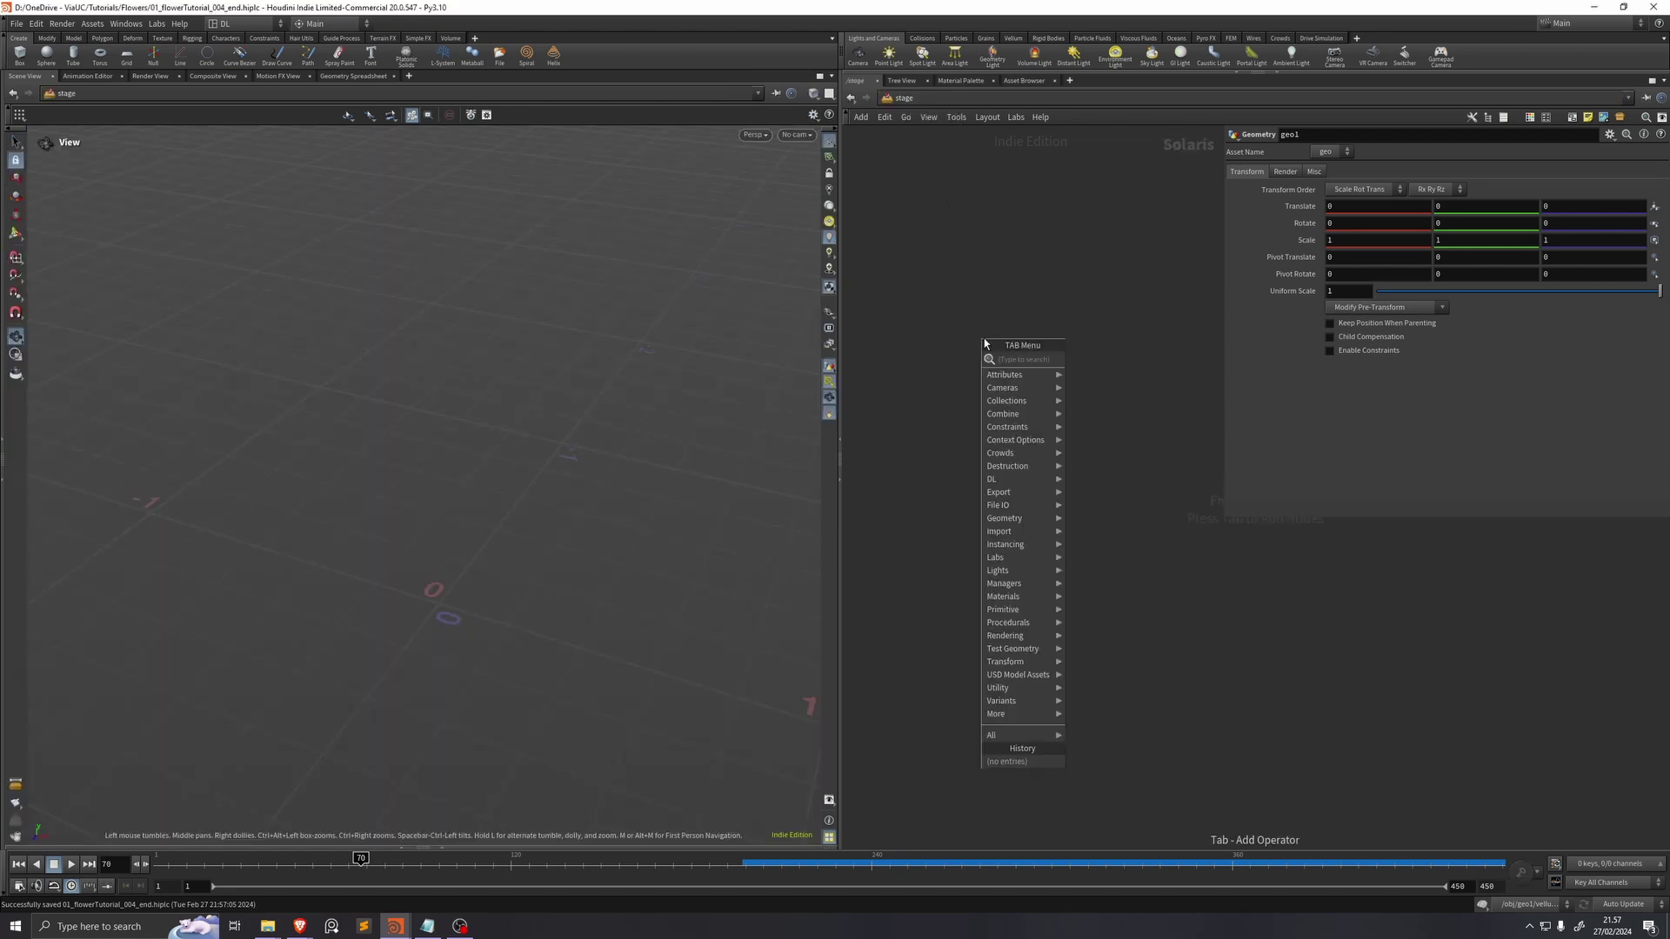
{"action": "type", "text": "geome"}
{"action": "key", "text": "Down"}
{"action": "key", "text": "Return"}
{"action": "left_click", "coordinate": [984, 337]}
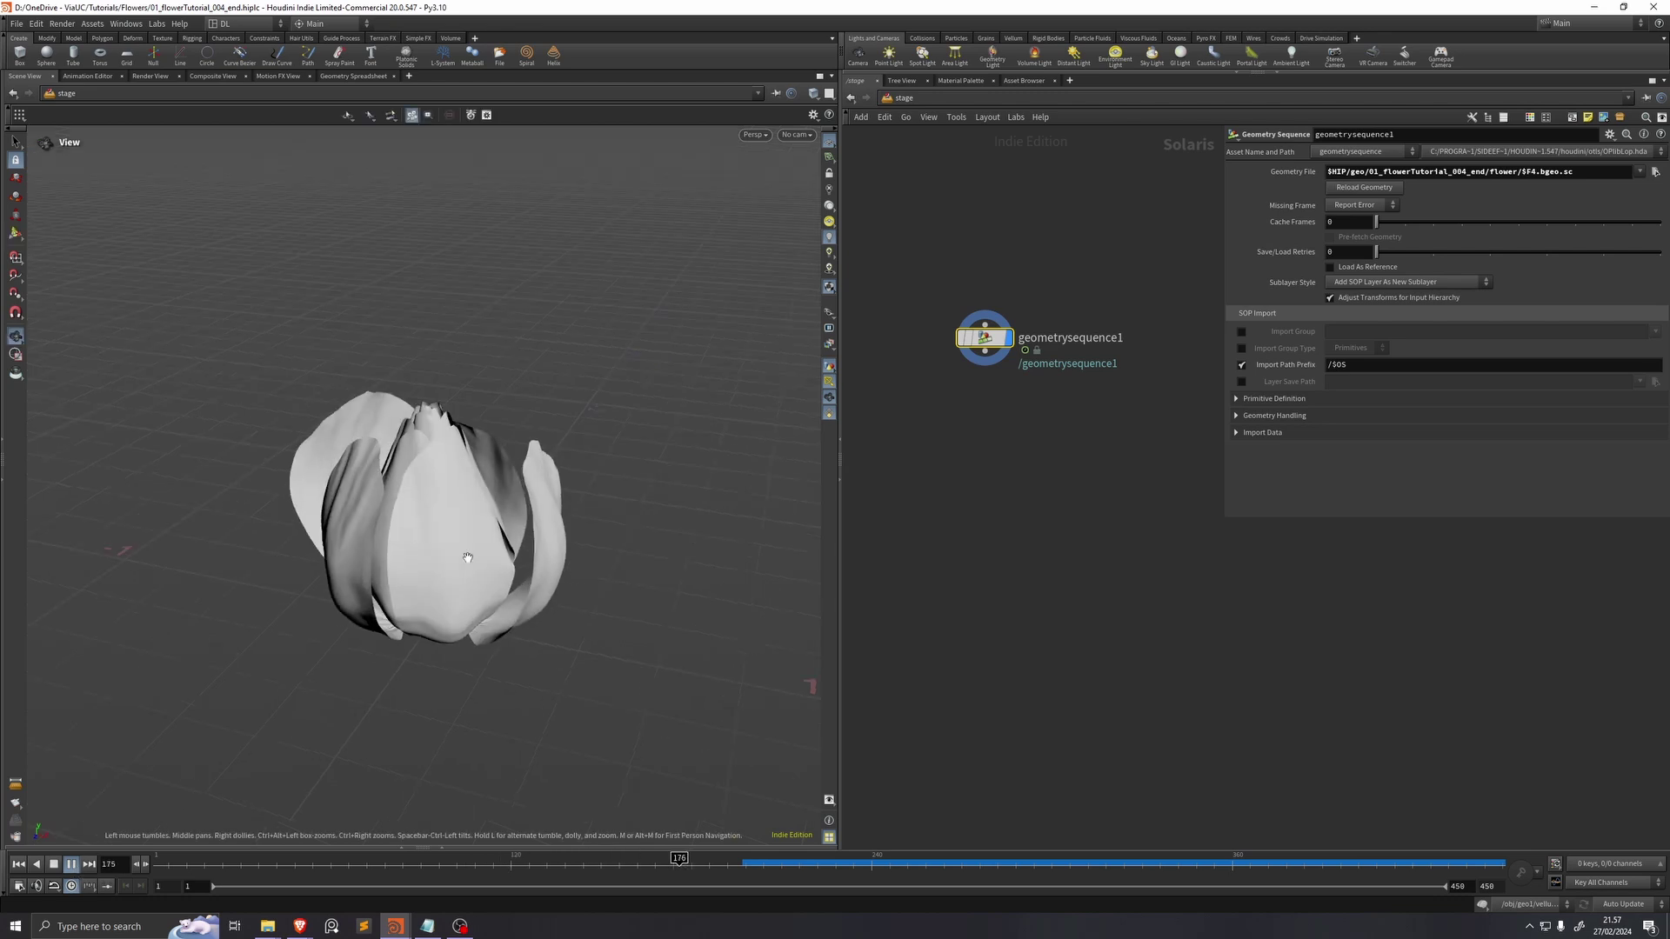
Step: Append a Transform node to the geometry sequence, set its Uniform Scale to 0.1 and display it
{"action": "left_click", "coordinate": [984, 351]}
{"action": "key", "text": "Tab"}
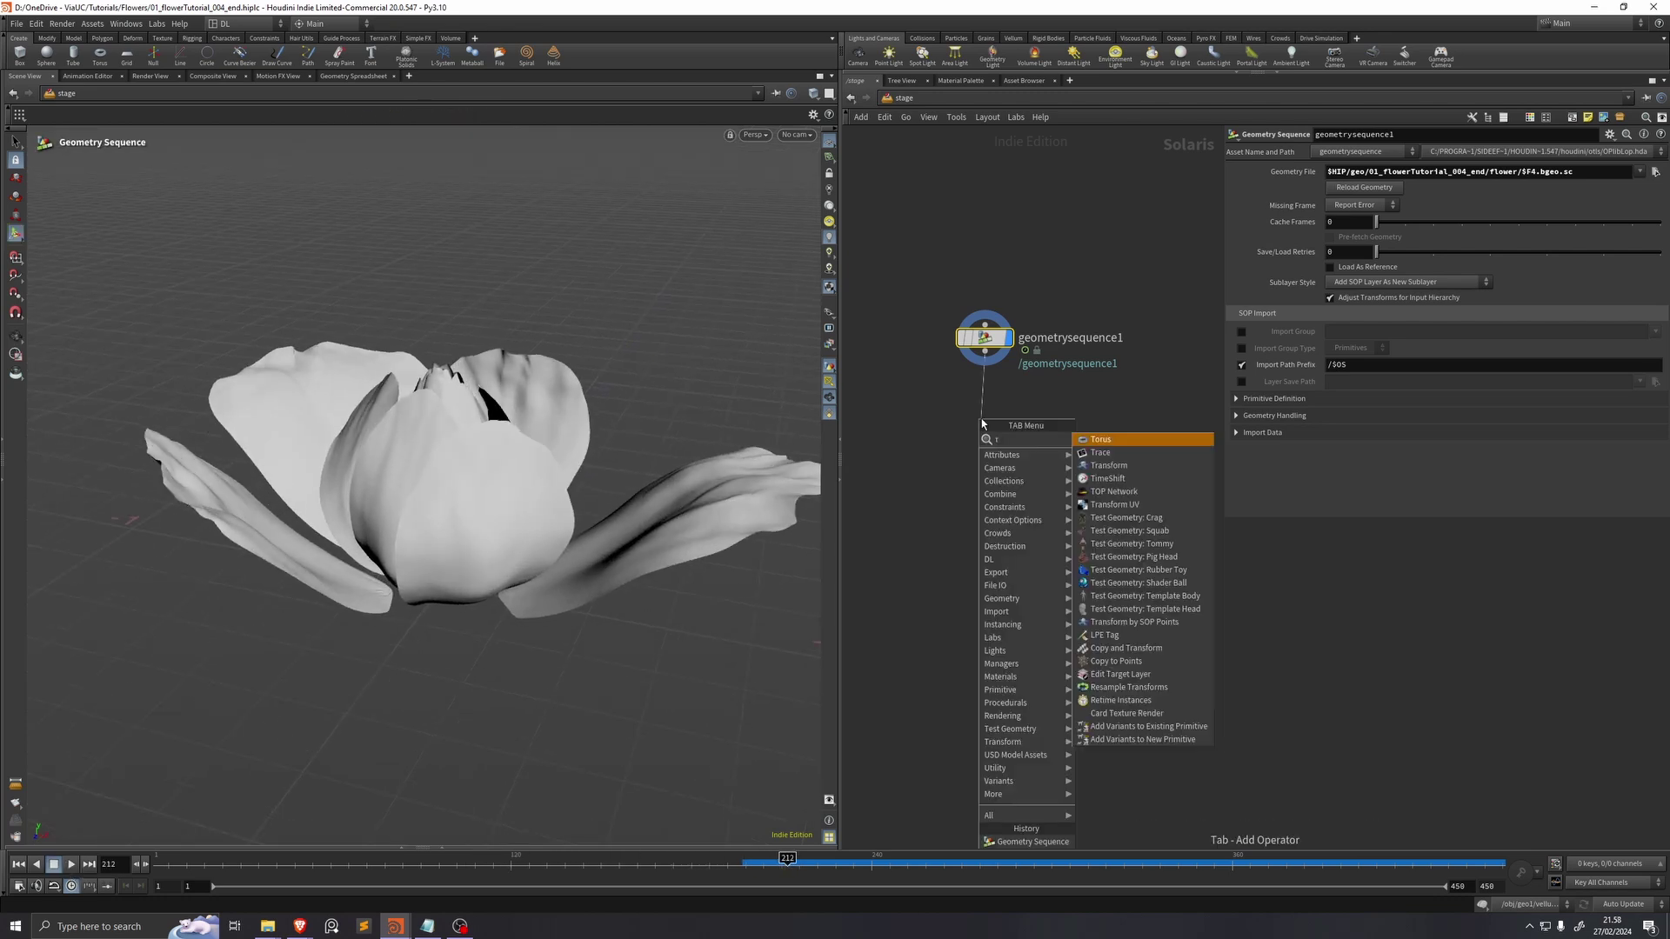
{"action": "type", "text": "transform"}
{"action": "key", "text": "Return"}
{"action": "left_click", "coordinate": [991, 419]}
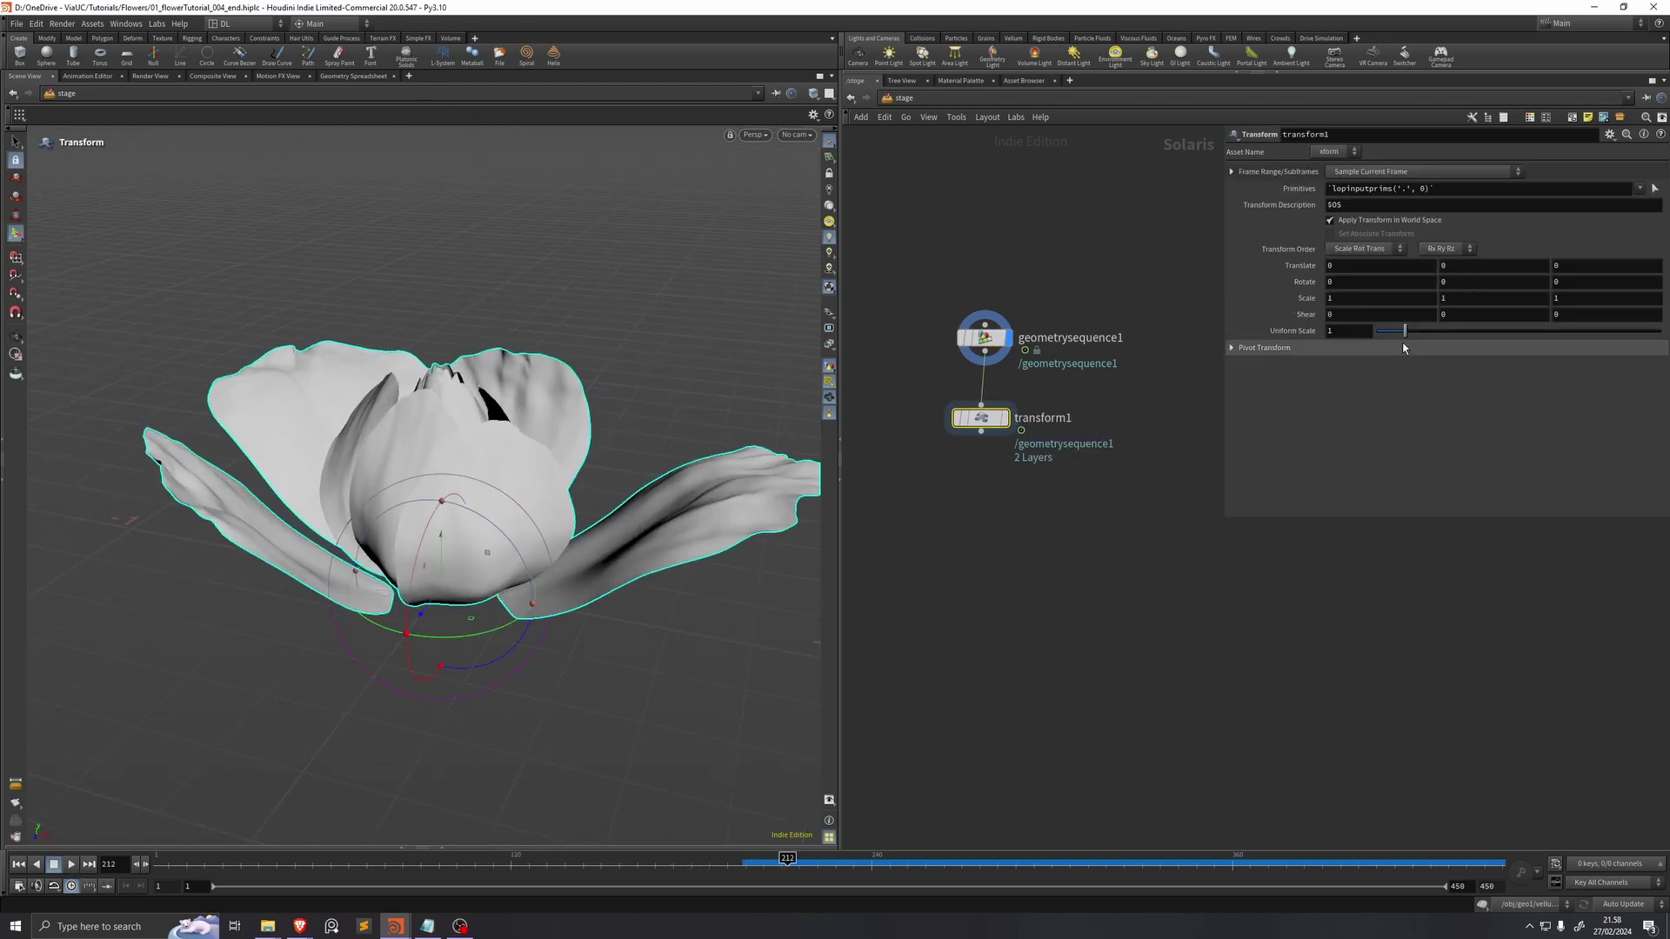
{"action": "double_click", "coordinate": [1347, 330]}
{"action": "type", "text": "0.1"}
{"action": "key", "text": "Return"}
{"action": "left_click", "coordinate": [1005, 418]}
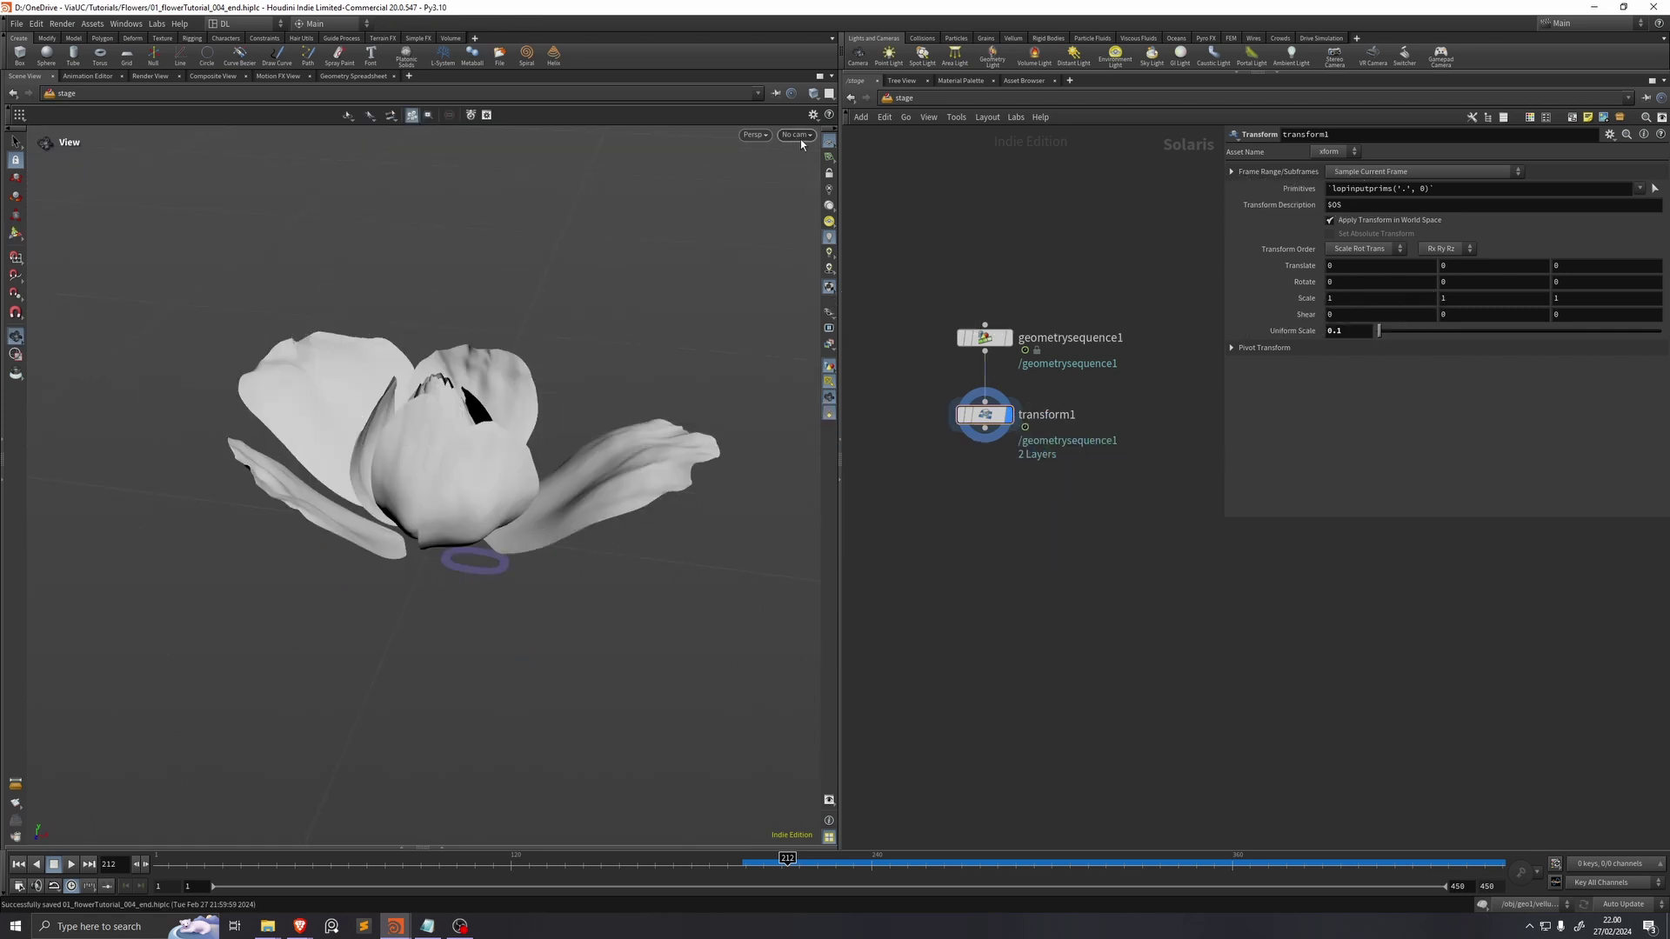
Step: Create a new camera from the current view and frame the open flower through it at frame 391
{"action": "left_click", "coordinate": [798, 135]}
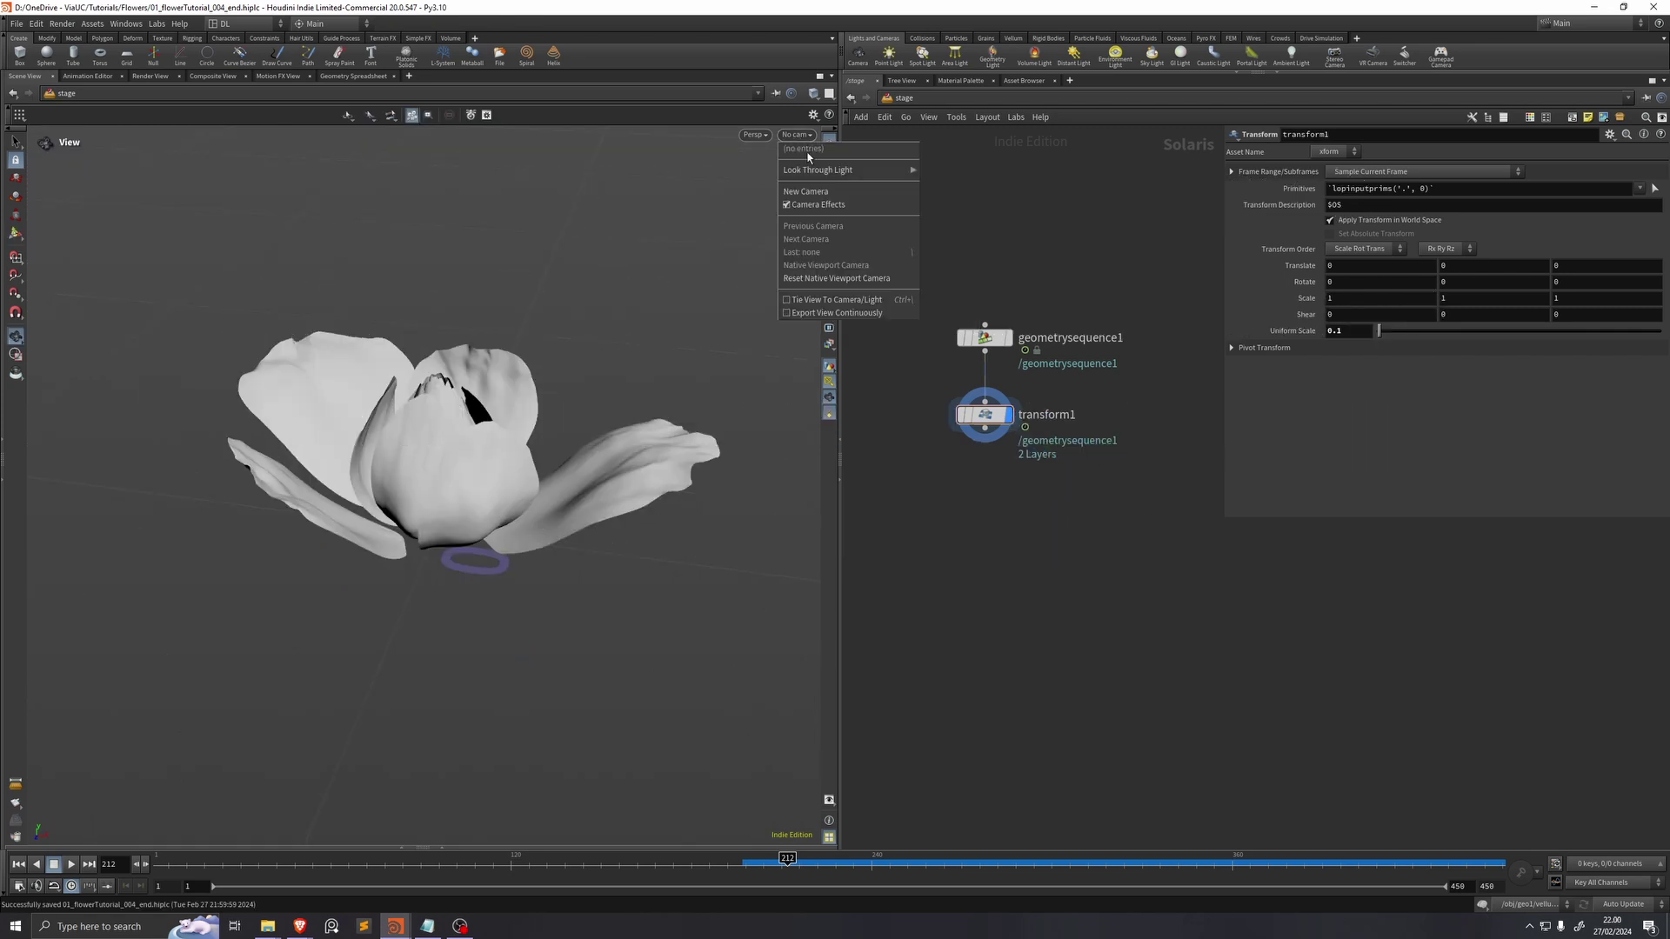
{"action": "left_click", "coordinate": [806, 192]}
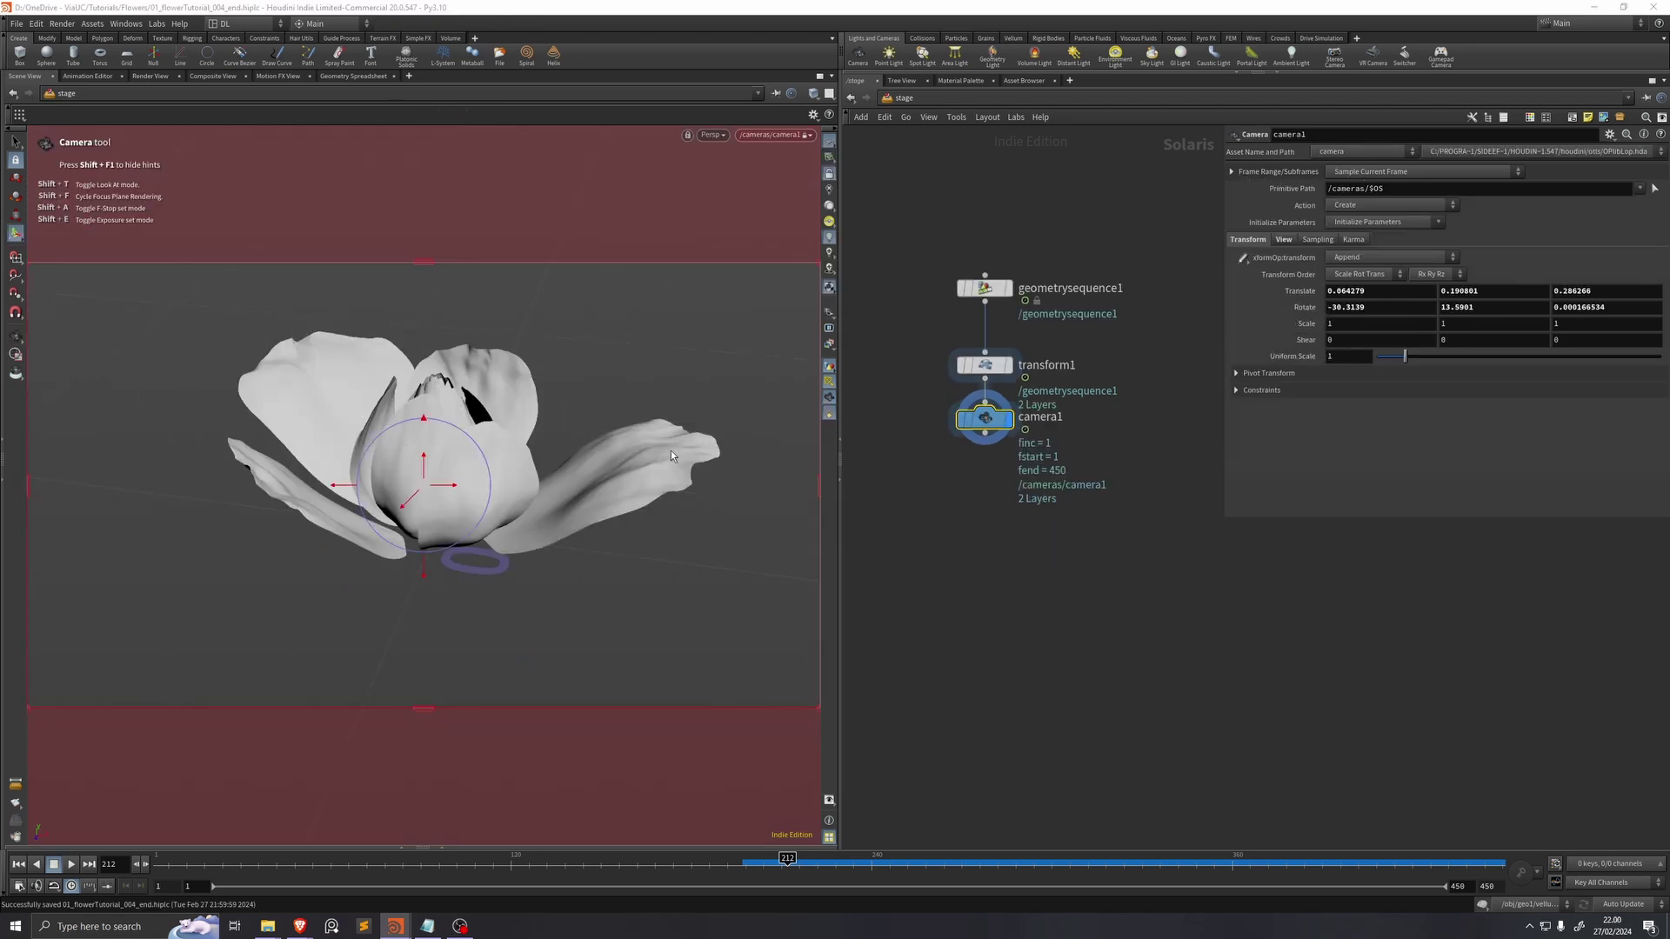
{"action": "middle_click_drag", "start_coordinate": [455, 466], "coordinate": [422, 500], "text": "alt"}
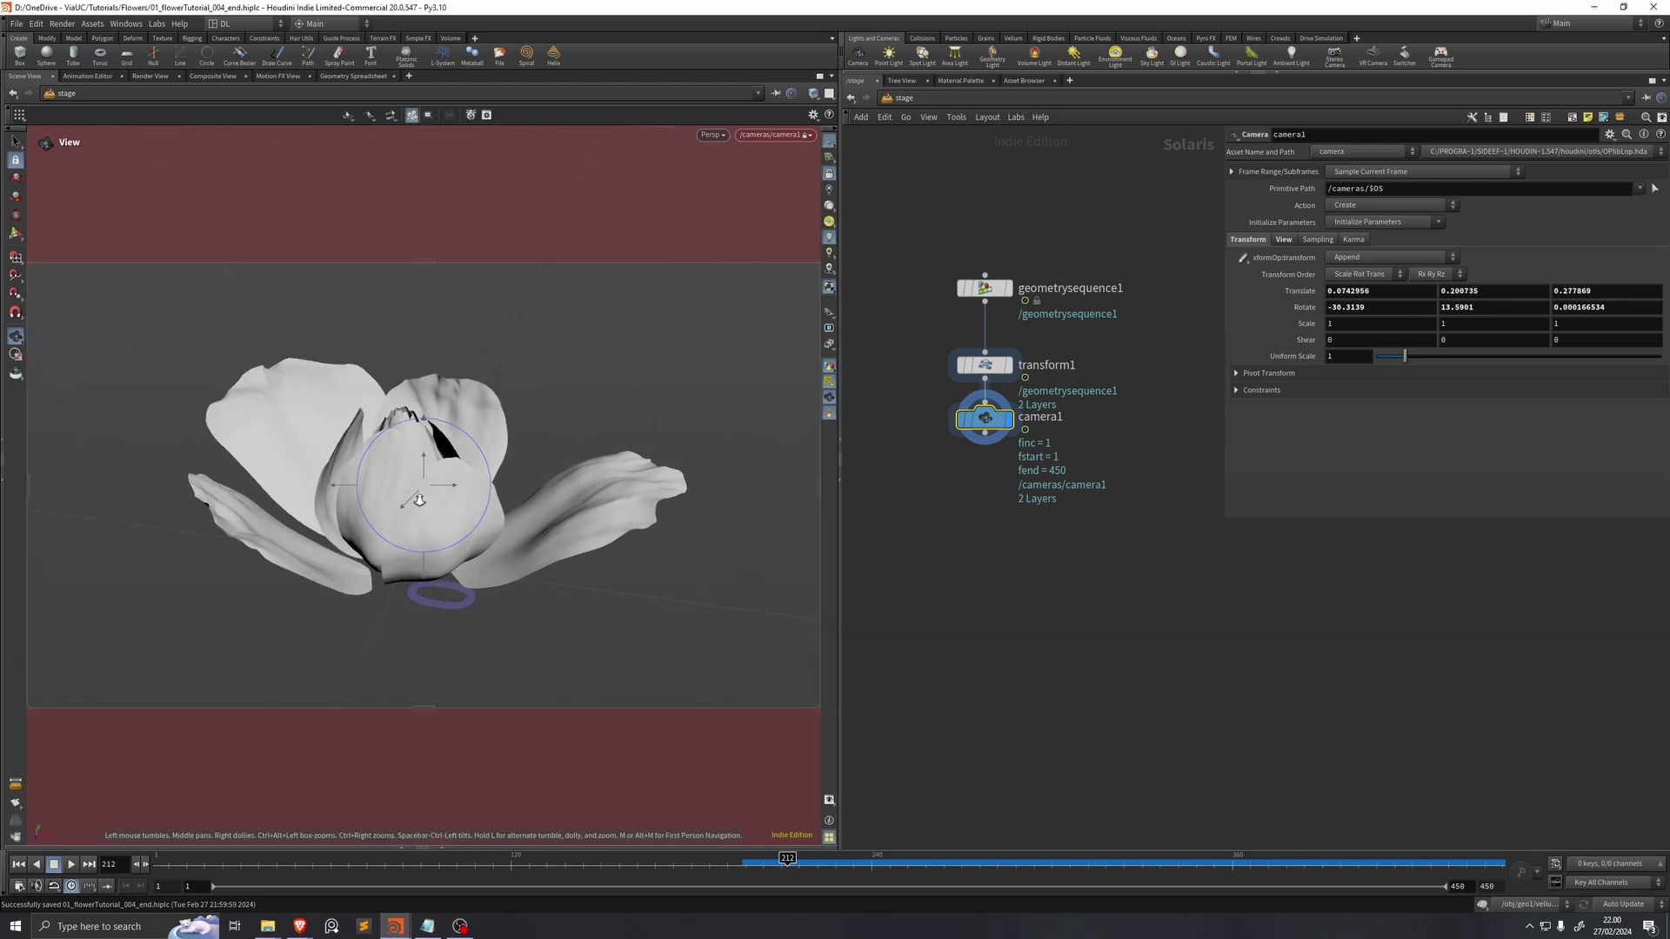
{"action": "right_click_drag", "start_coordinate": [422, 500], "coordinate": [443, 521], "text": "alt"}
{"action": "left_click", "coordinate": [1324, 862]}
{"action": "middle_click_drag", "start_coordinate": [434, 469], "coordinate": [446, 468], "text": "alt"}
Step: Append a Light node after camera1
{"action": "left_click", "coordinate": [984, 433]}
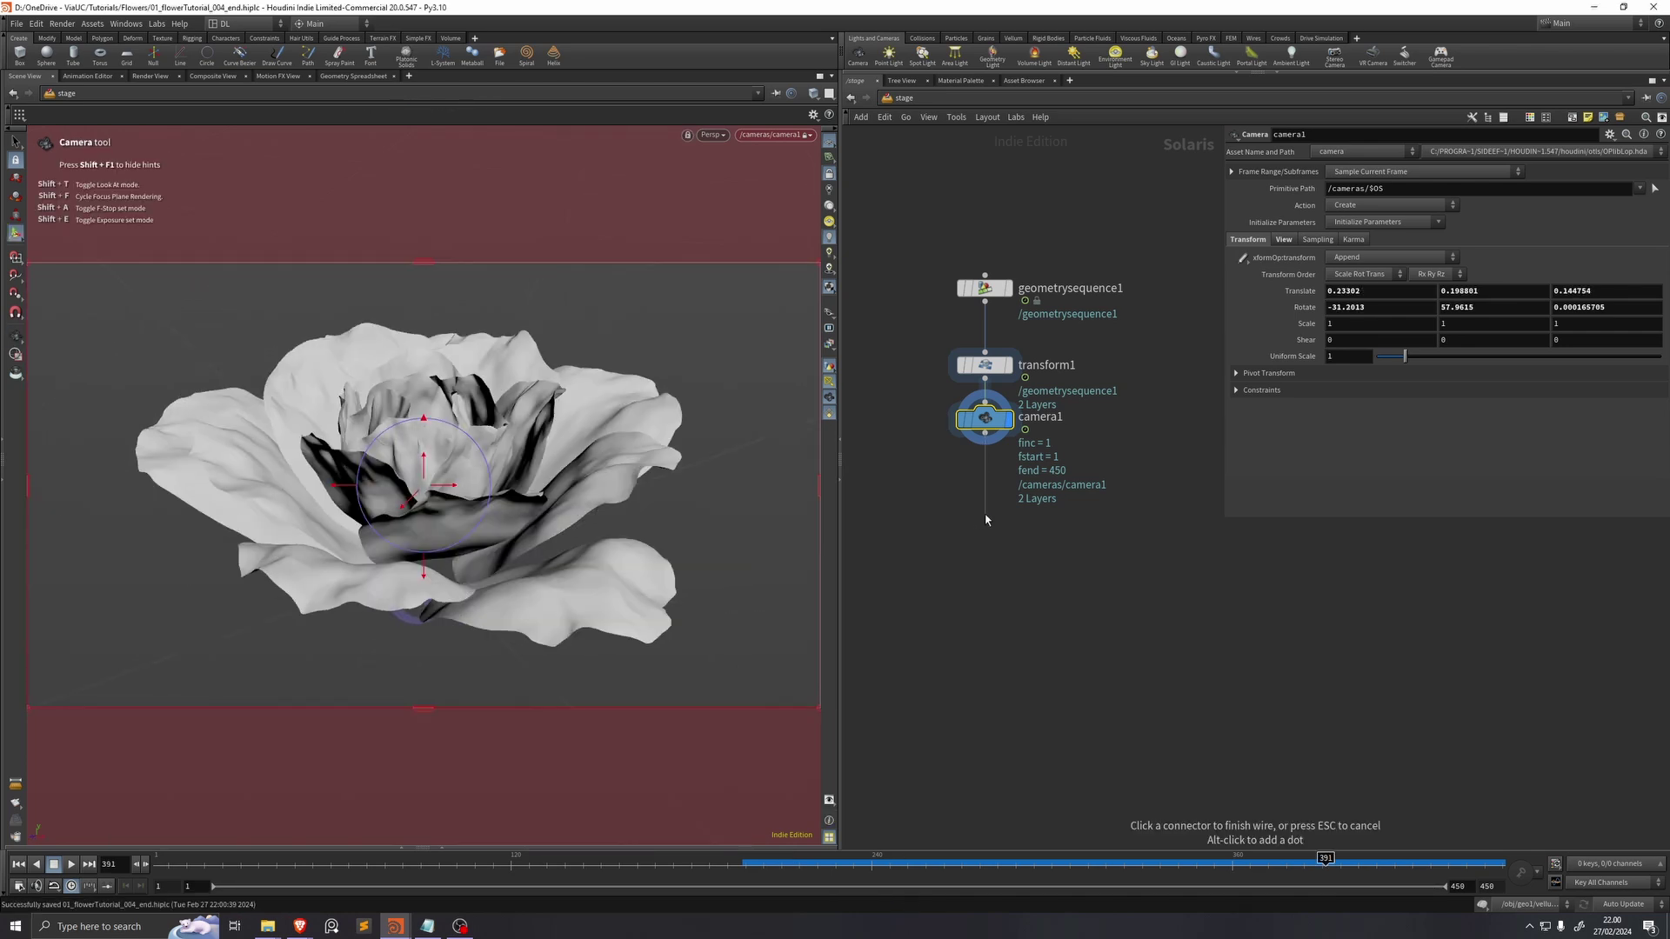
{"action": "left_click", "coordinate": [984, 518]}
{"action": "type", "text": "light"}
{"action": "key", "text": "Return"}
{"action": "left_click", "coordinate": [984, 515]}
{"action": "left_click", "coordinate": [1354, 239]}
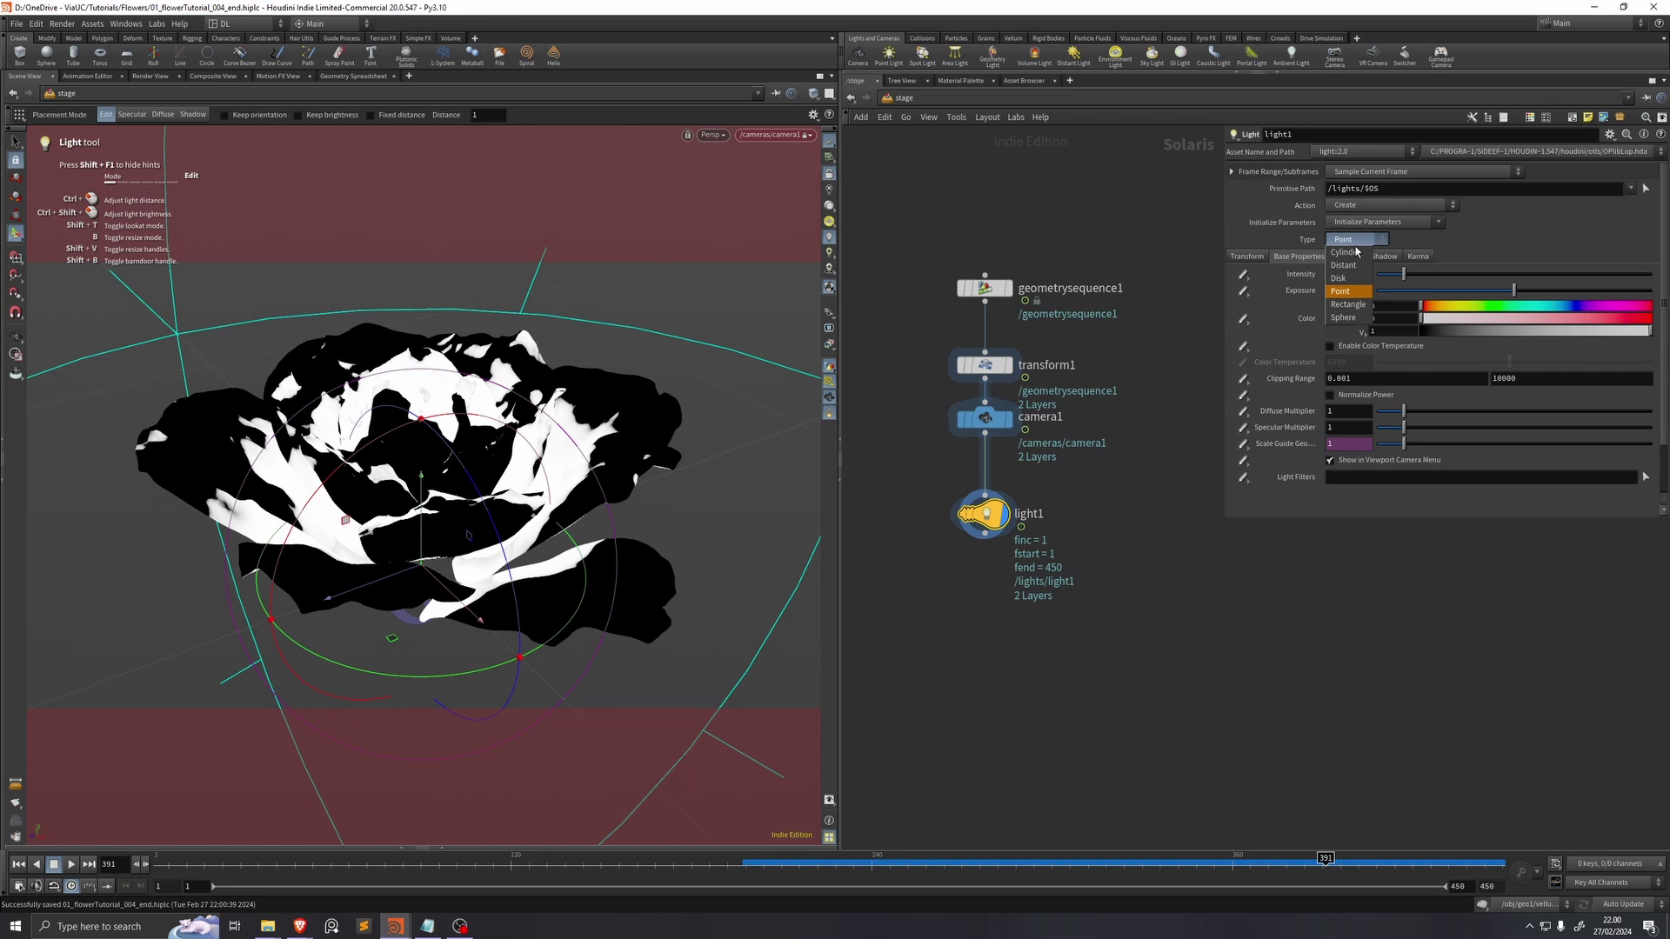
{"action": "left_click", "coordinate": [1348, 304]}
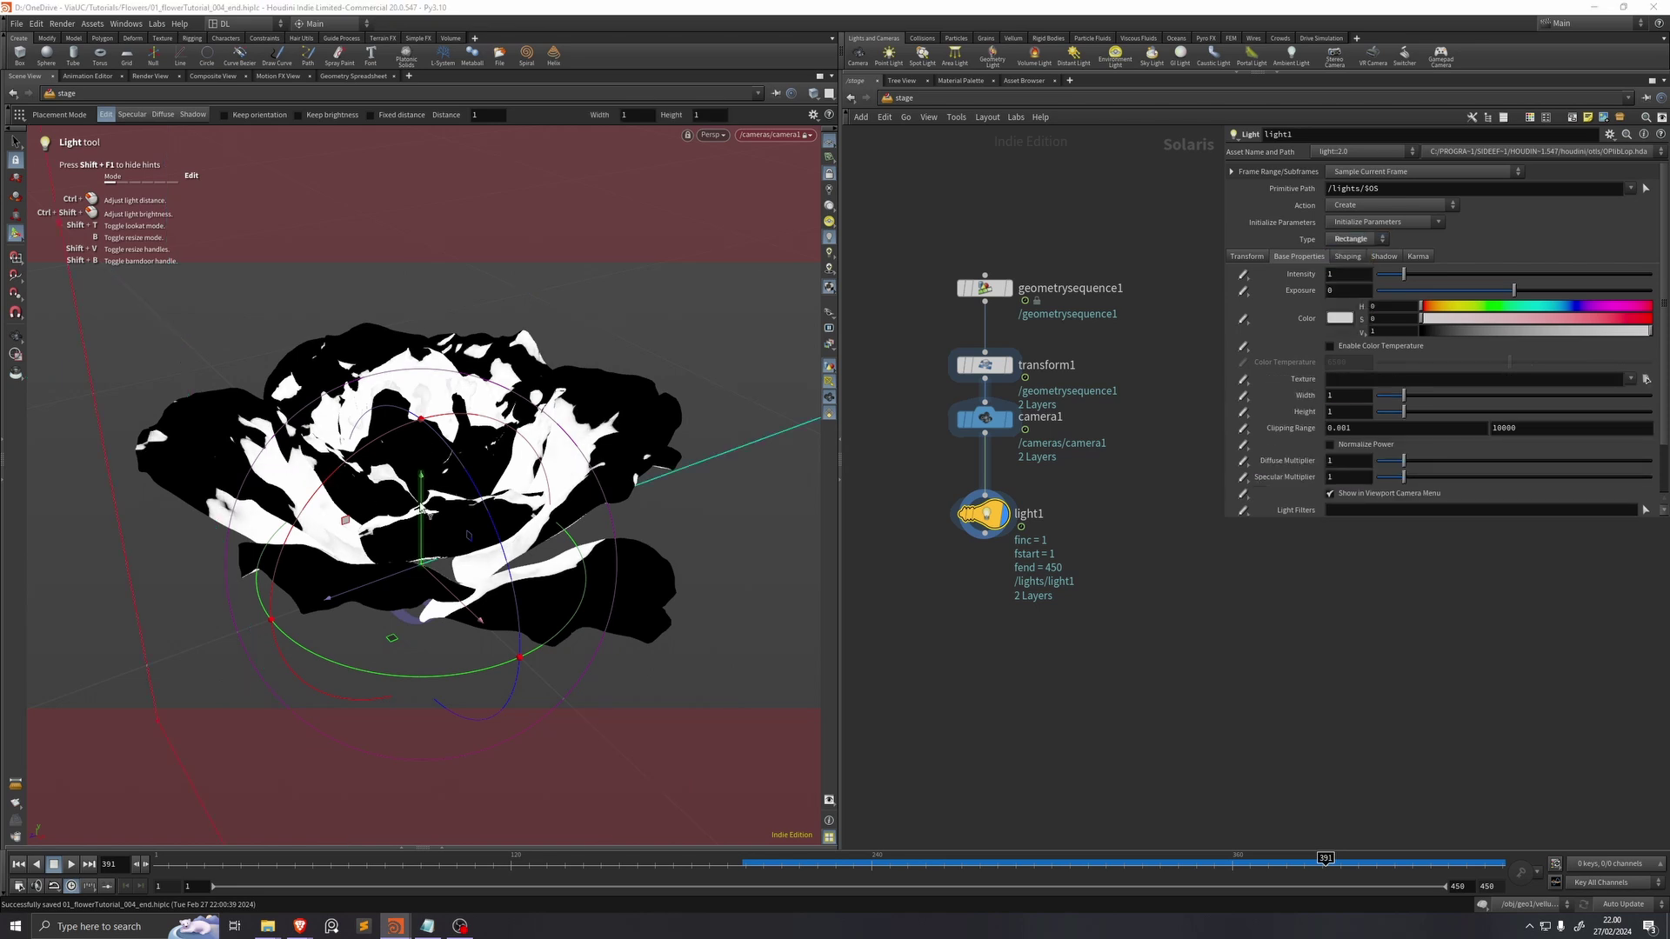
{"action": "key", "text": "ctrl+z"}
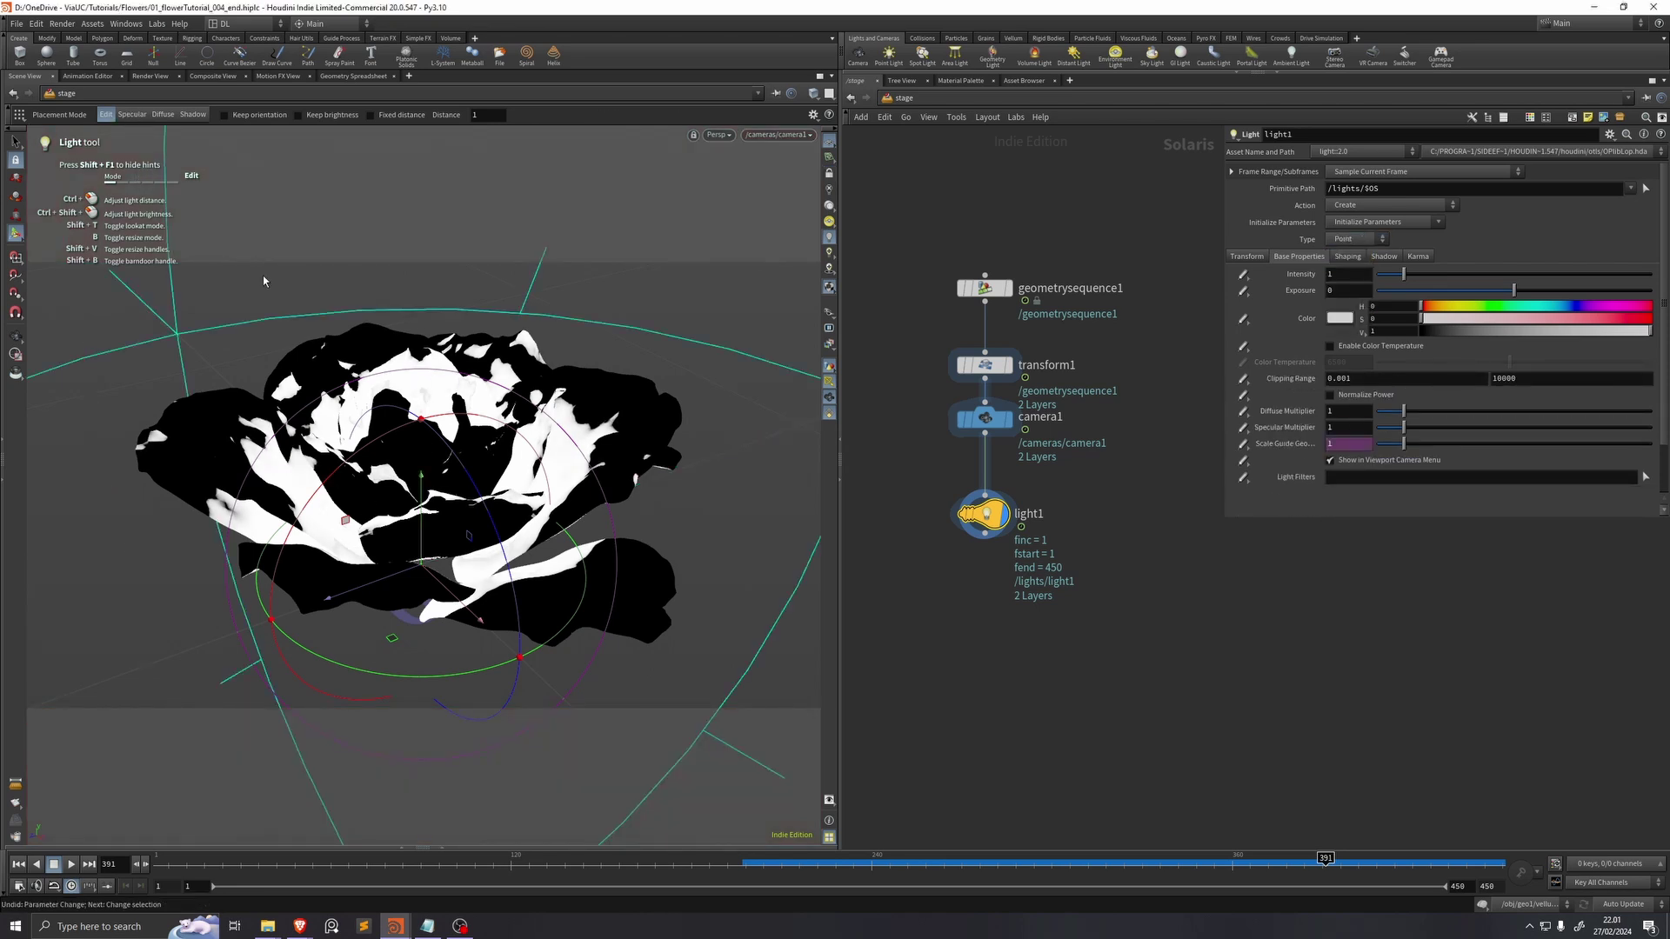
Step: Place light1's specular highlight on the flower's left outer petal and make it a rectangle light with Width and Height 0.1
{"action": "key", "text": "shift+s"}
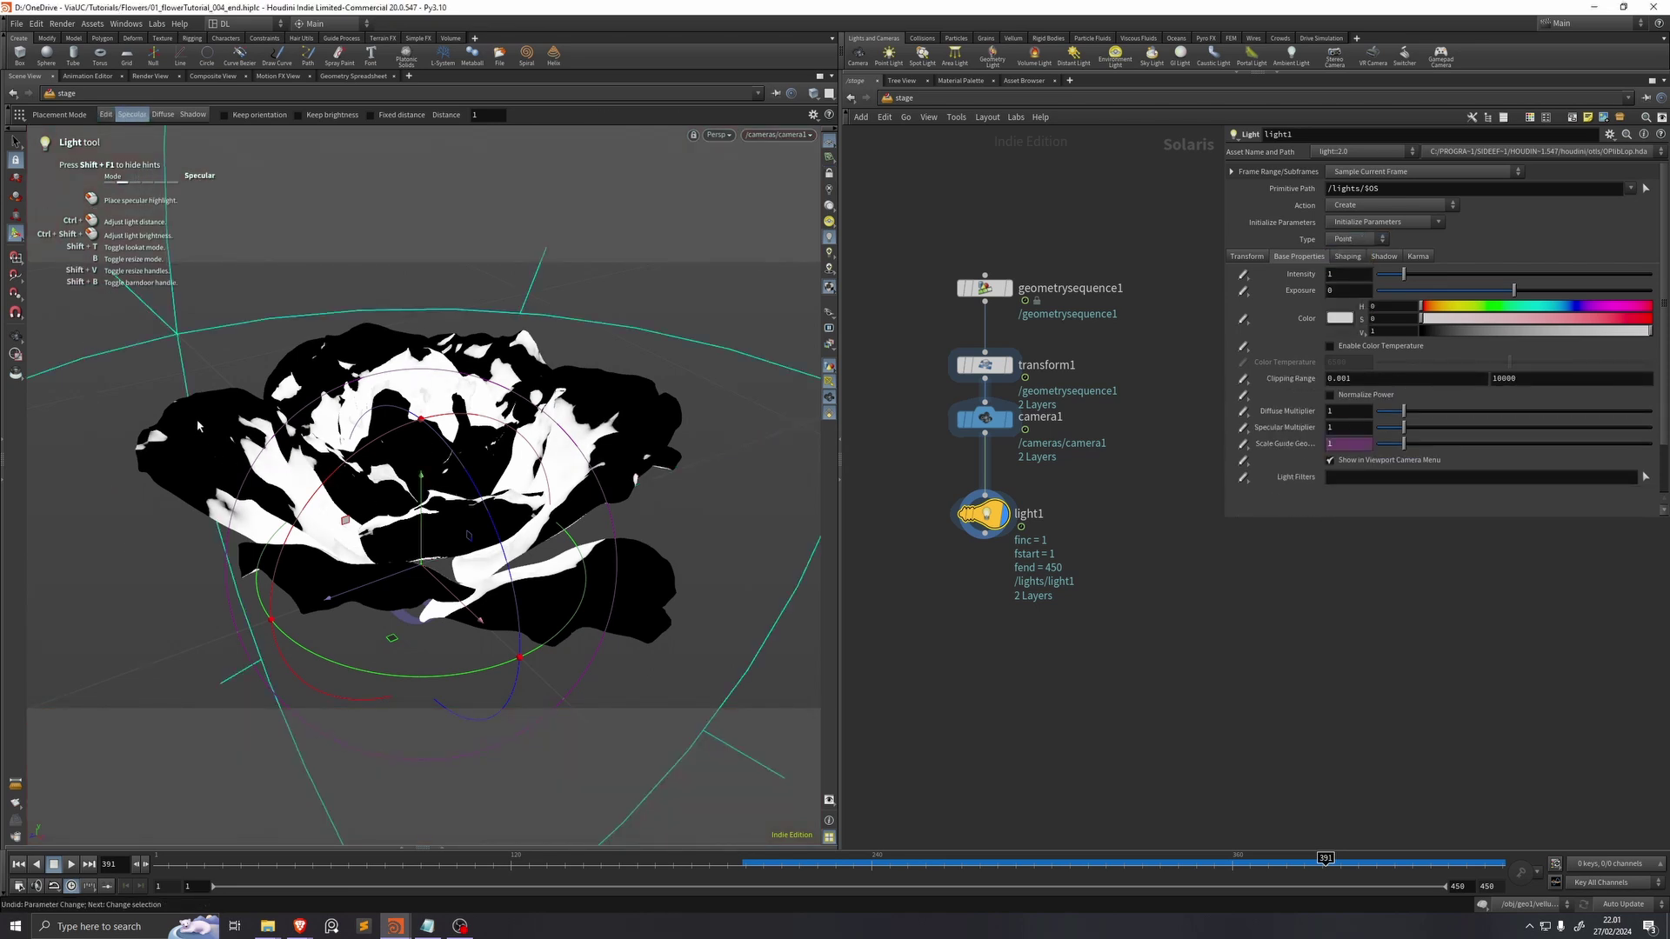
{"action": "left_click", "coordinate": [199, 425]}
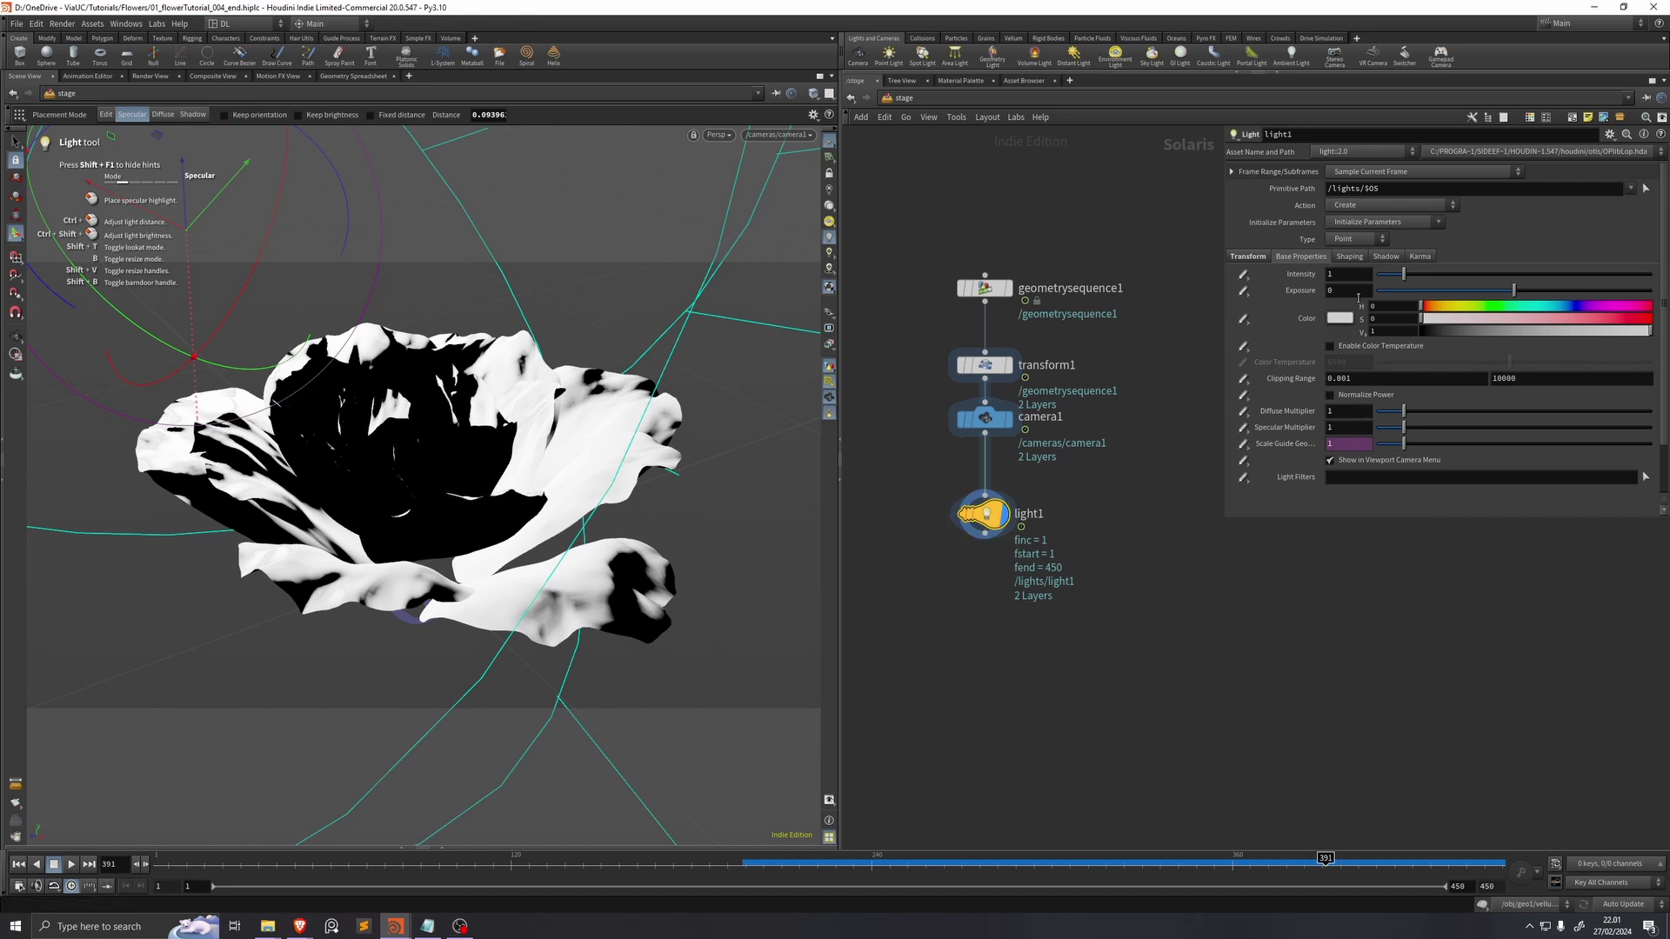
{"action": "left_click_drag", "start_coordinate": [1404, 396], "coordinate": [1389, 399]}
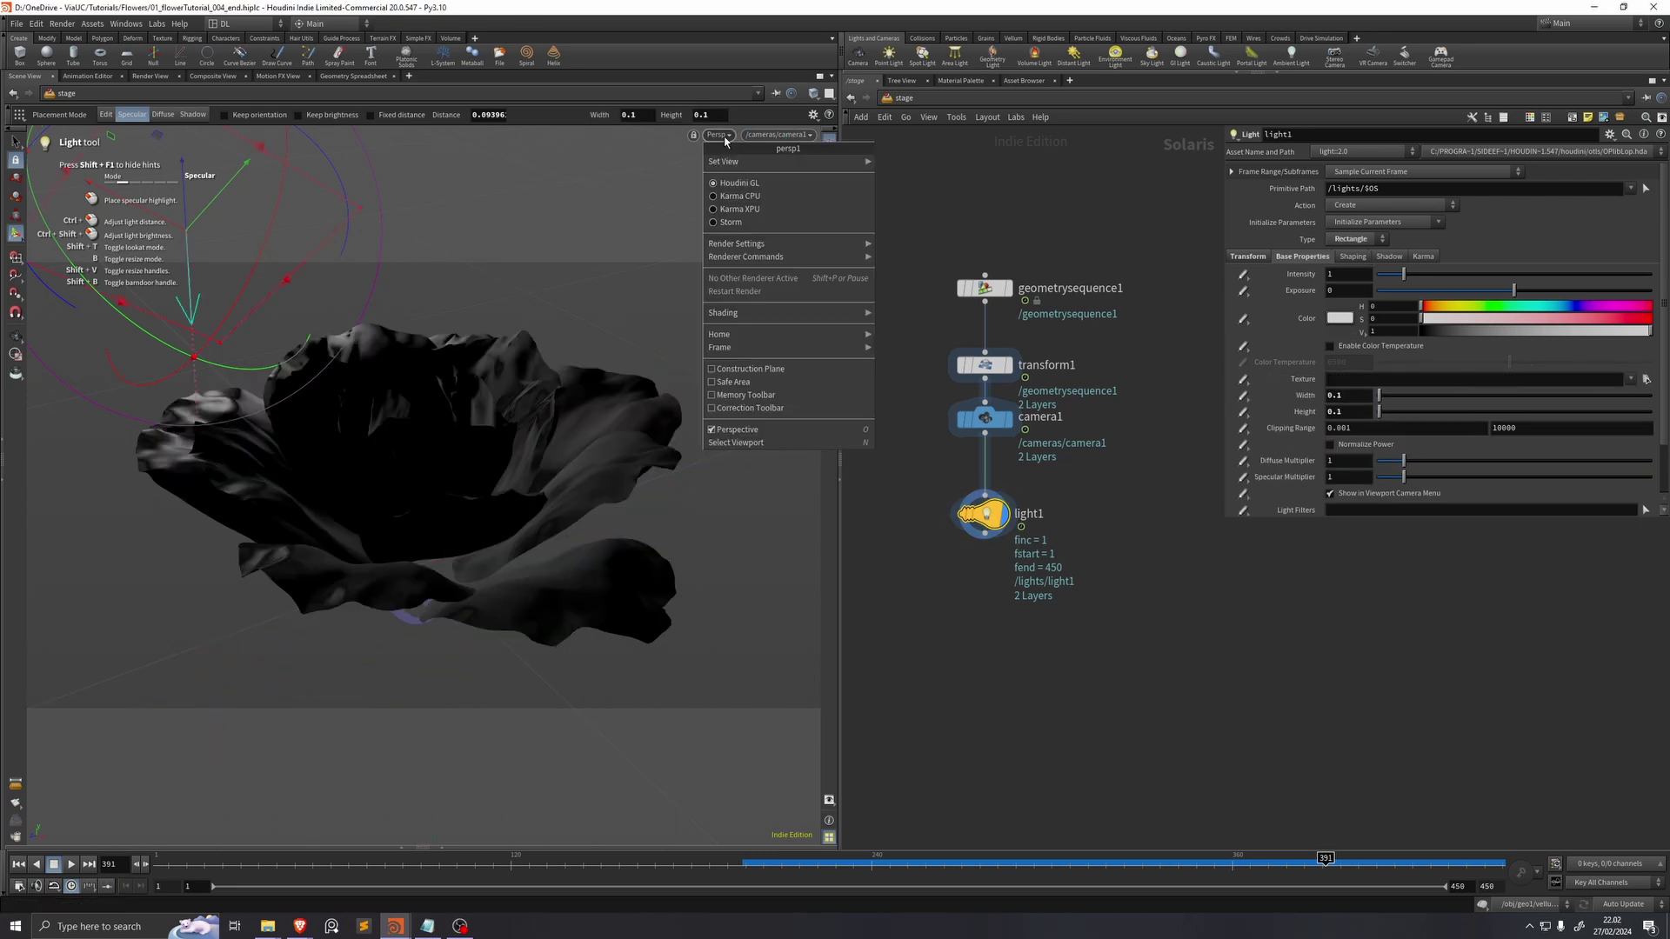
Step: Render the viewport with Karma XPU
{"action": "left_click", "coordinate": [718, 135]}
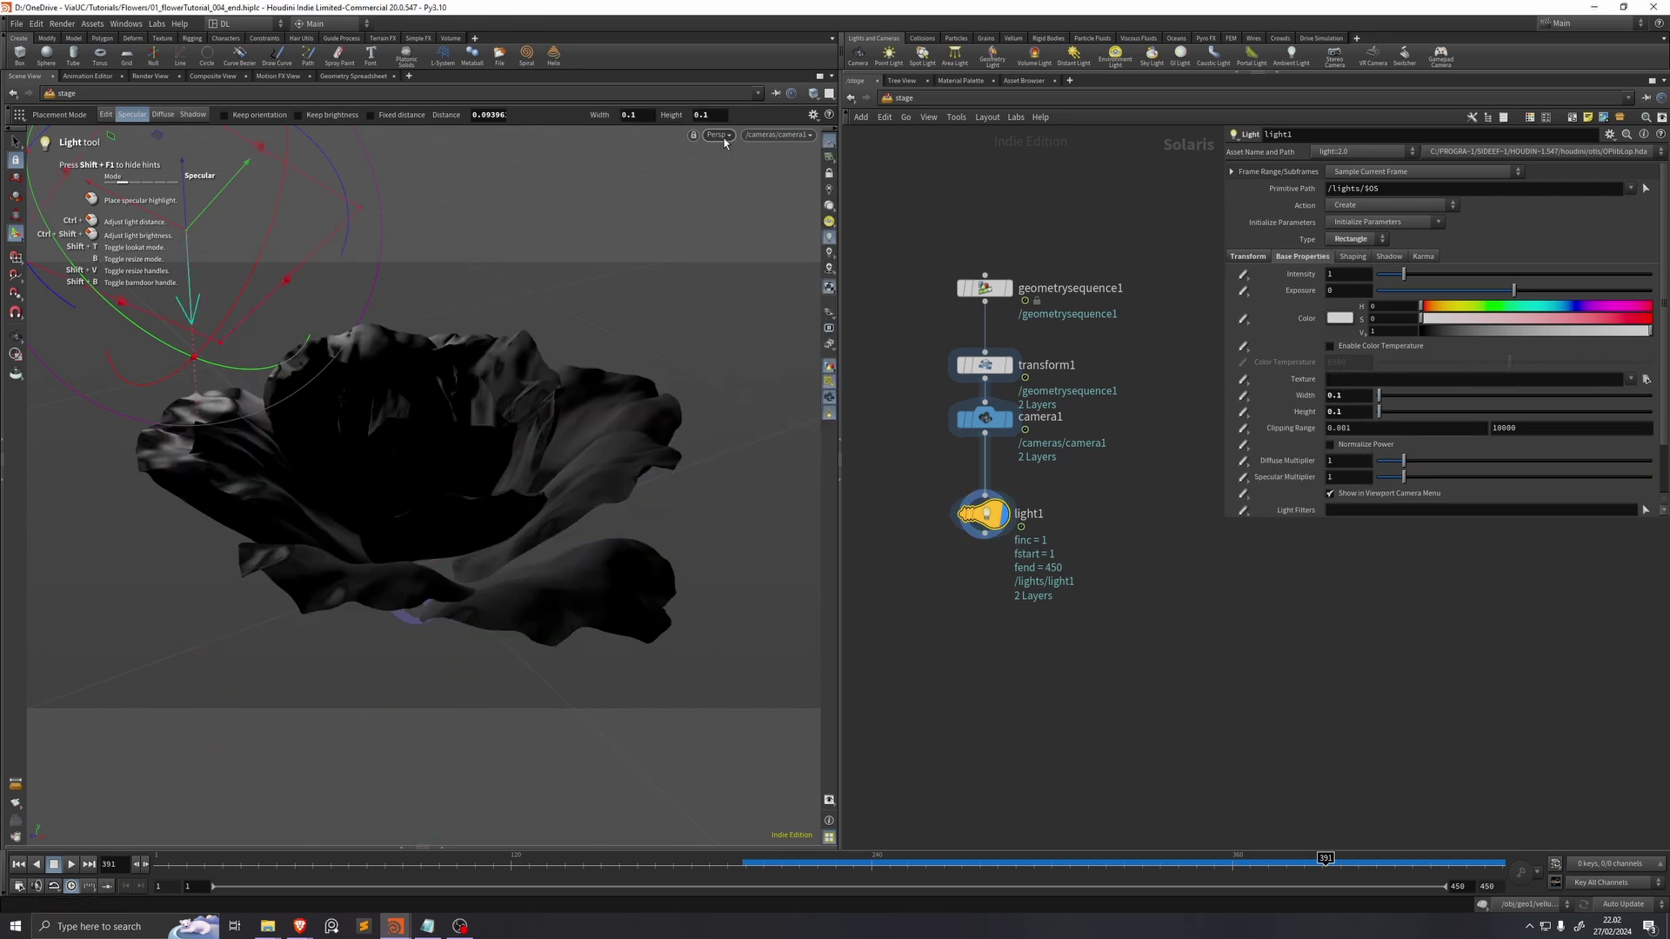
{"action": "left_click", "coordinate": [720, 135]}
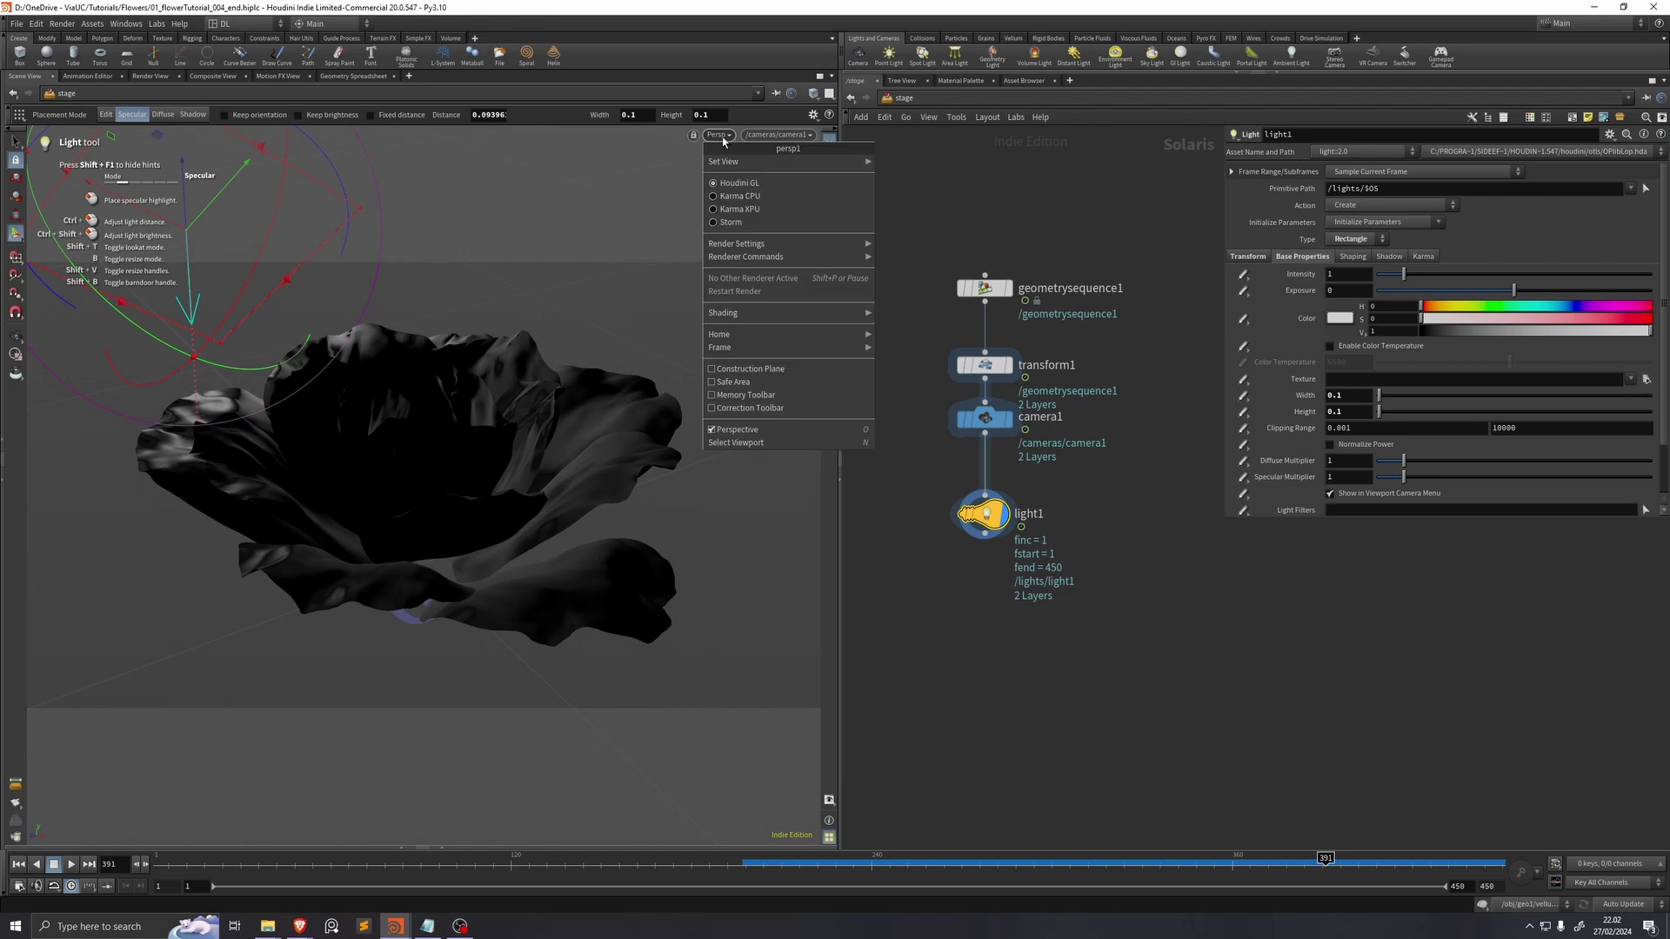
{"action": "left_click", "coordinate": [762, 211]}
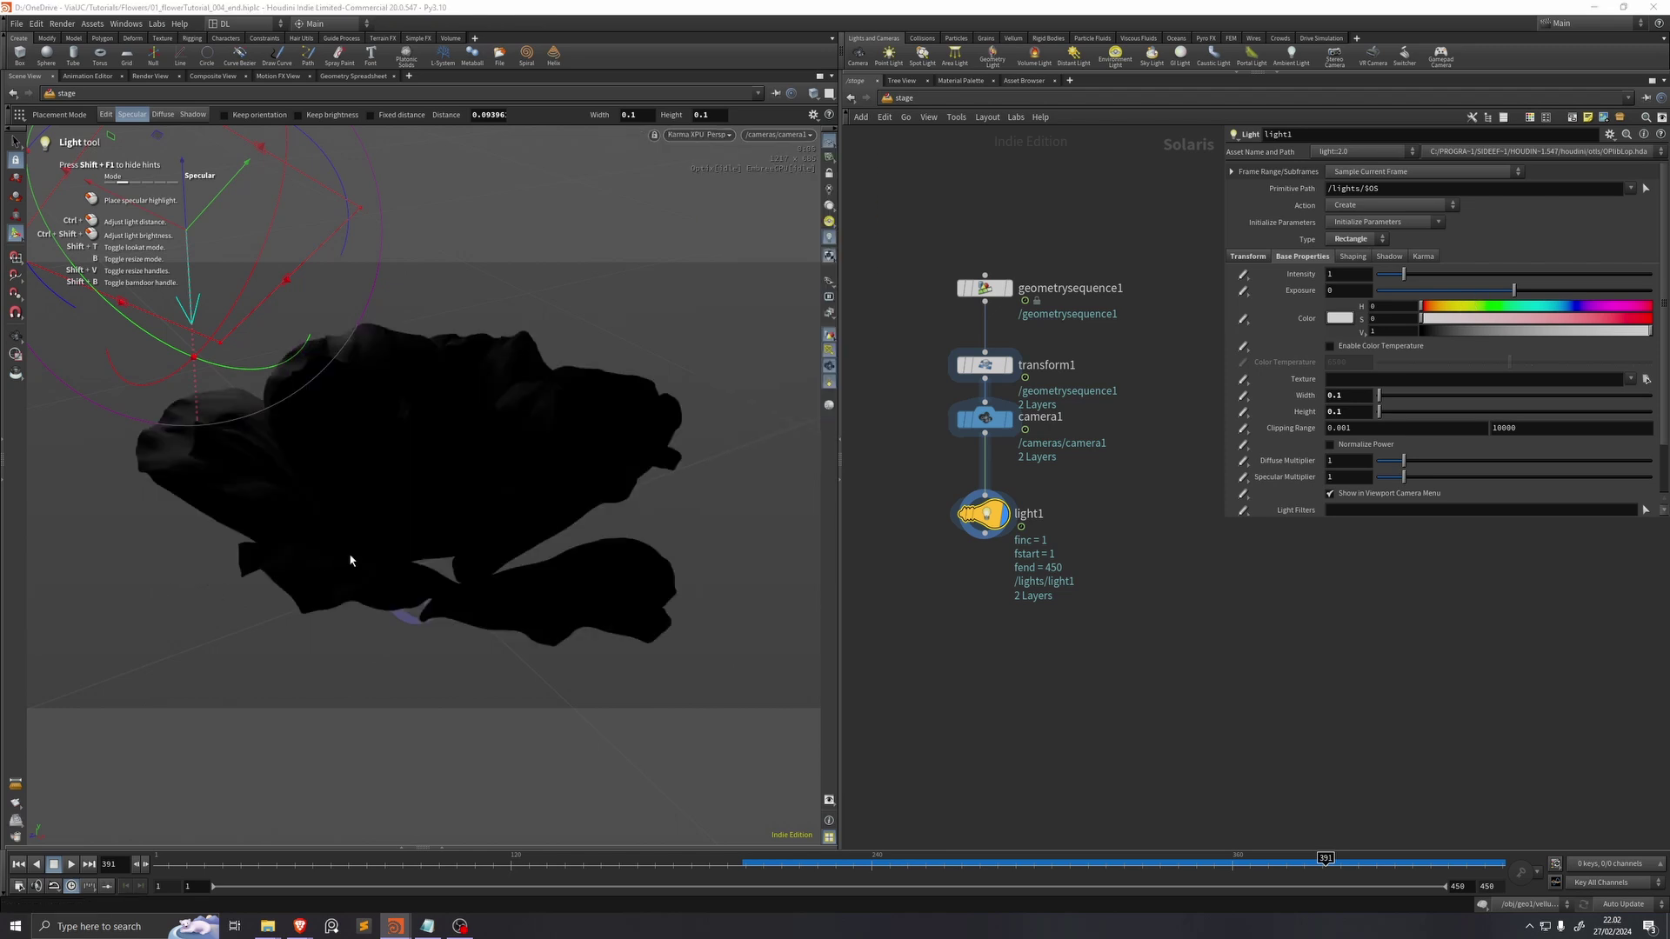
Step: Set the Exposure of light1 to 4
{"action": "left_click_drag", "start_coordinate": [1513, 290], "coordinate": [1574, 295]}
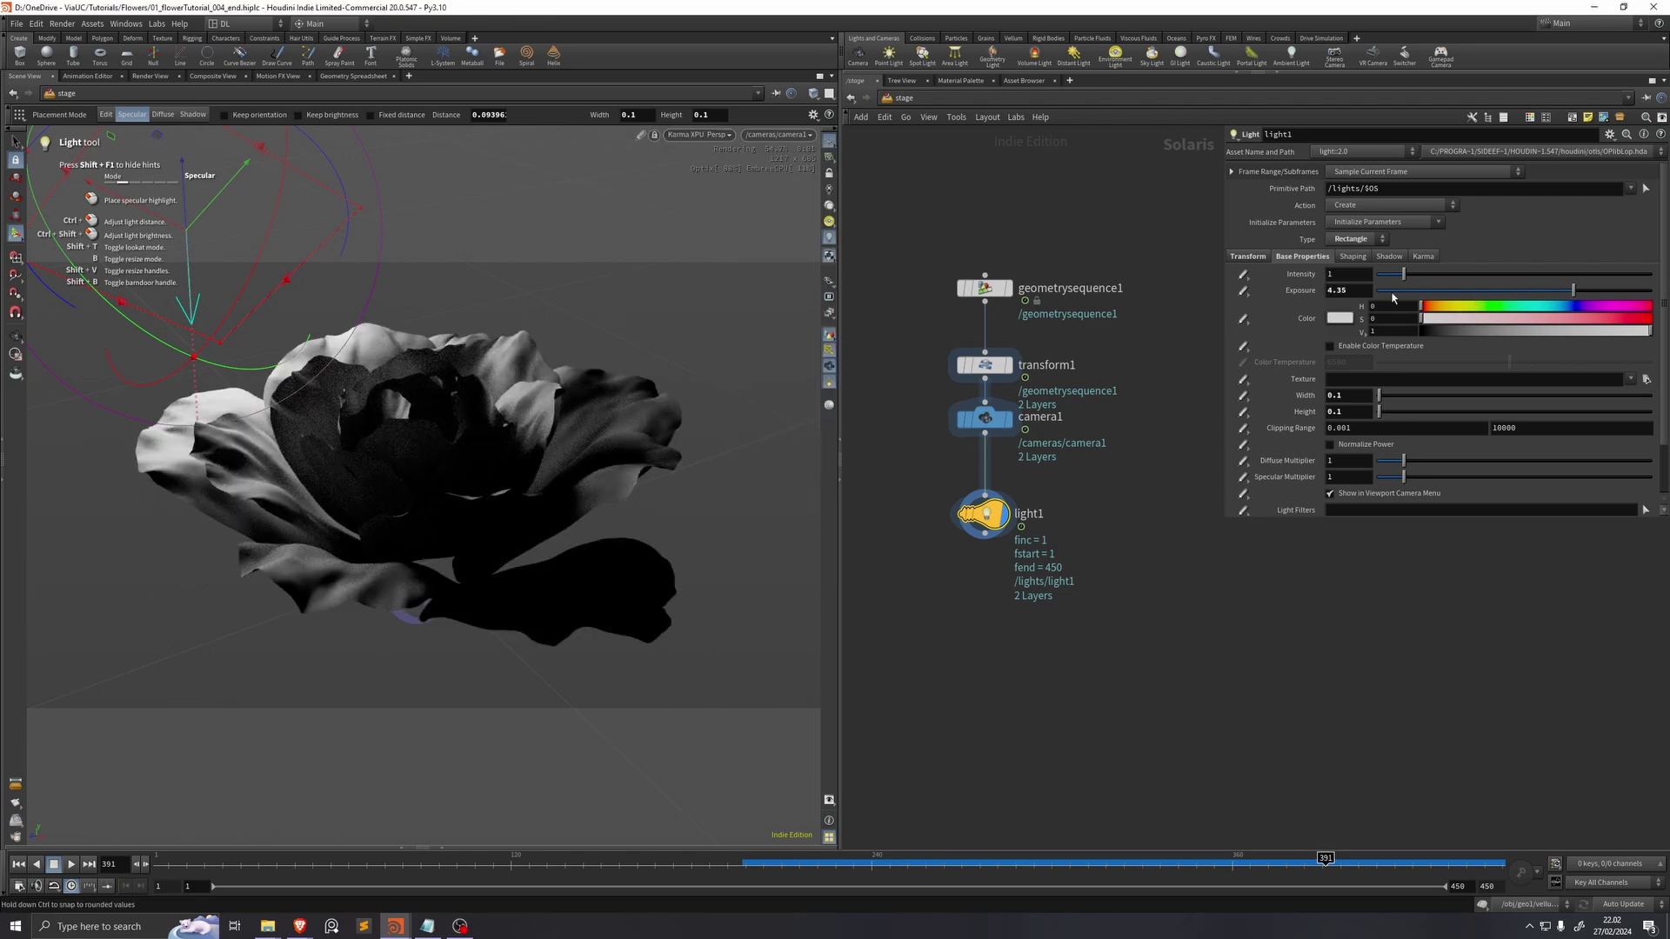
{"action": "double_click", "coordinate": [1340, 290]}
{"action": "type", "text": "4"}
{"action": "key", "text": "Return"}
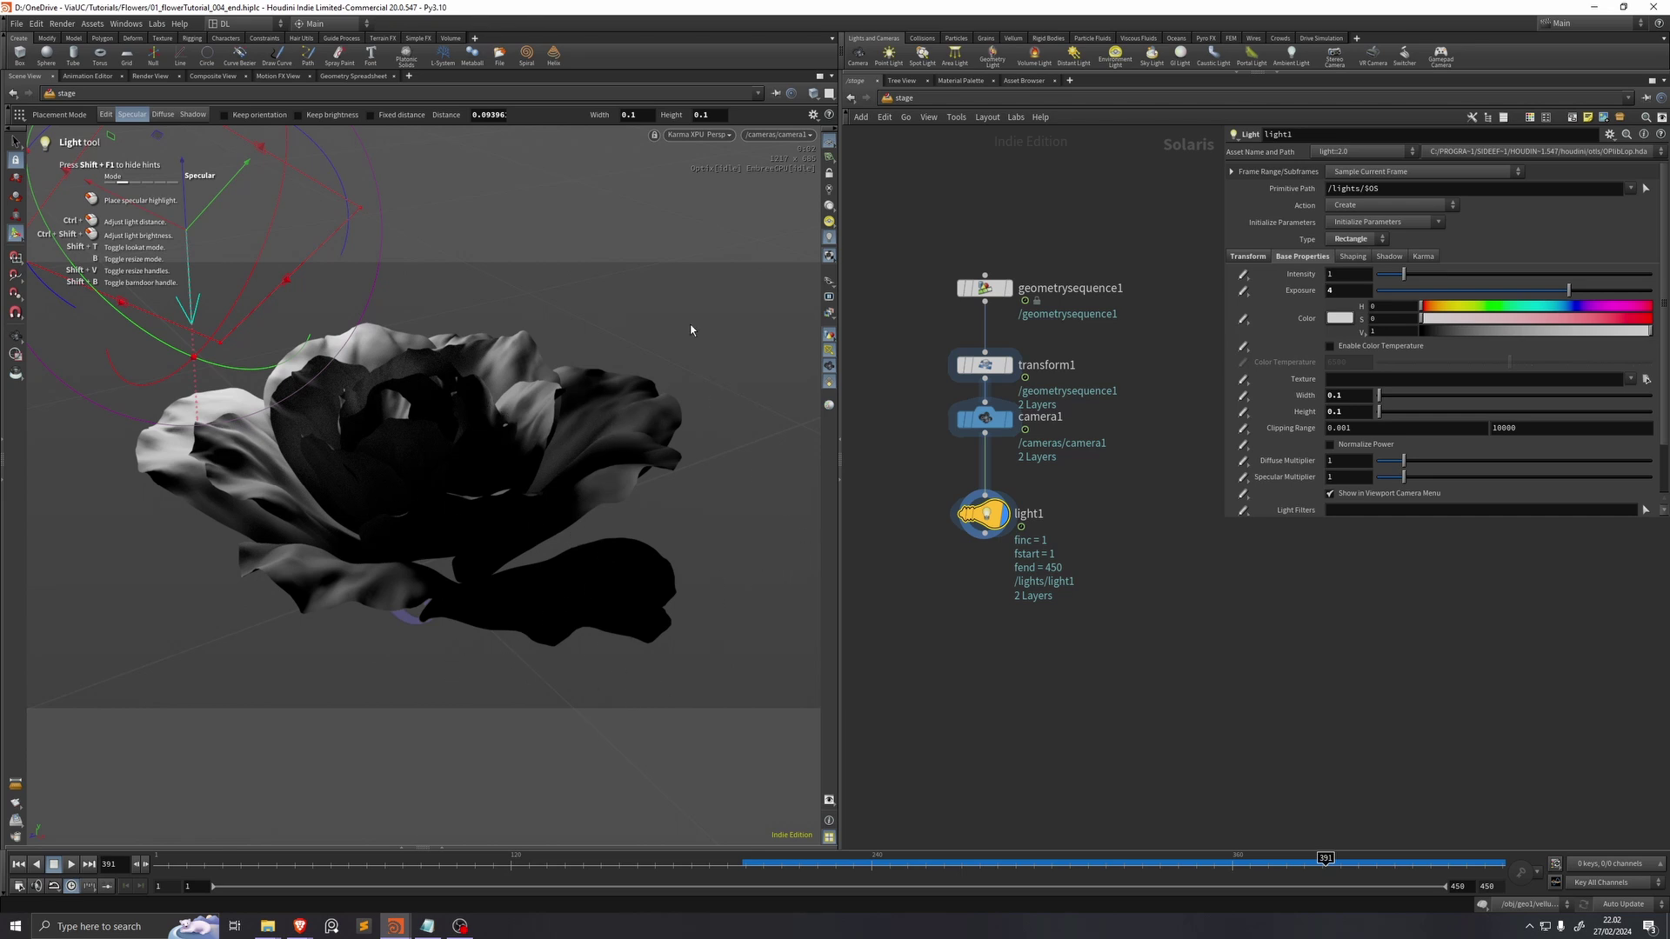
Step: Set the viewport background's color scheme to Dark in the display options
{"action": "key", "text": "d"}
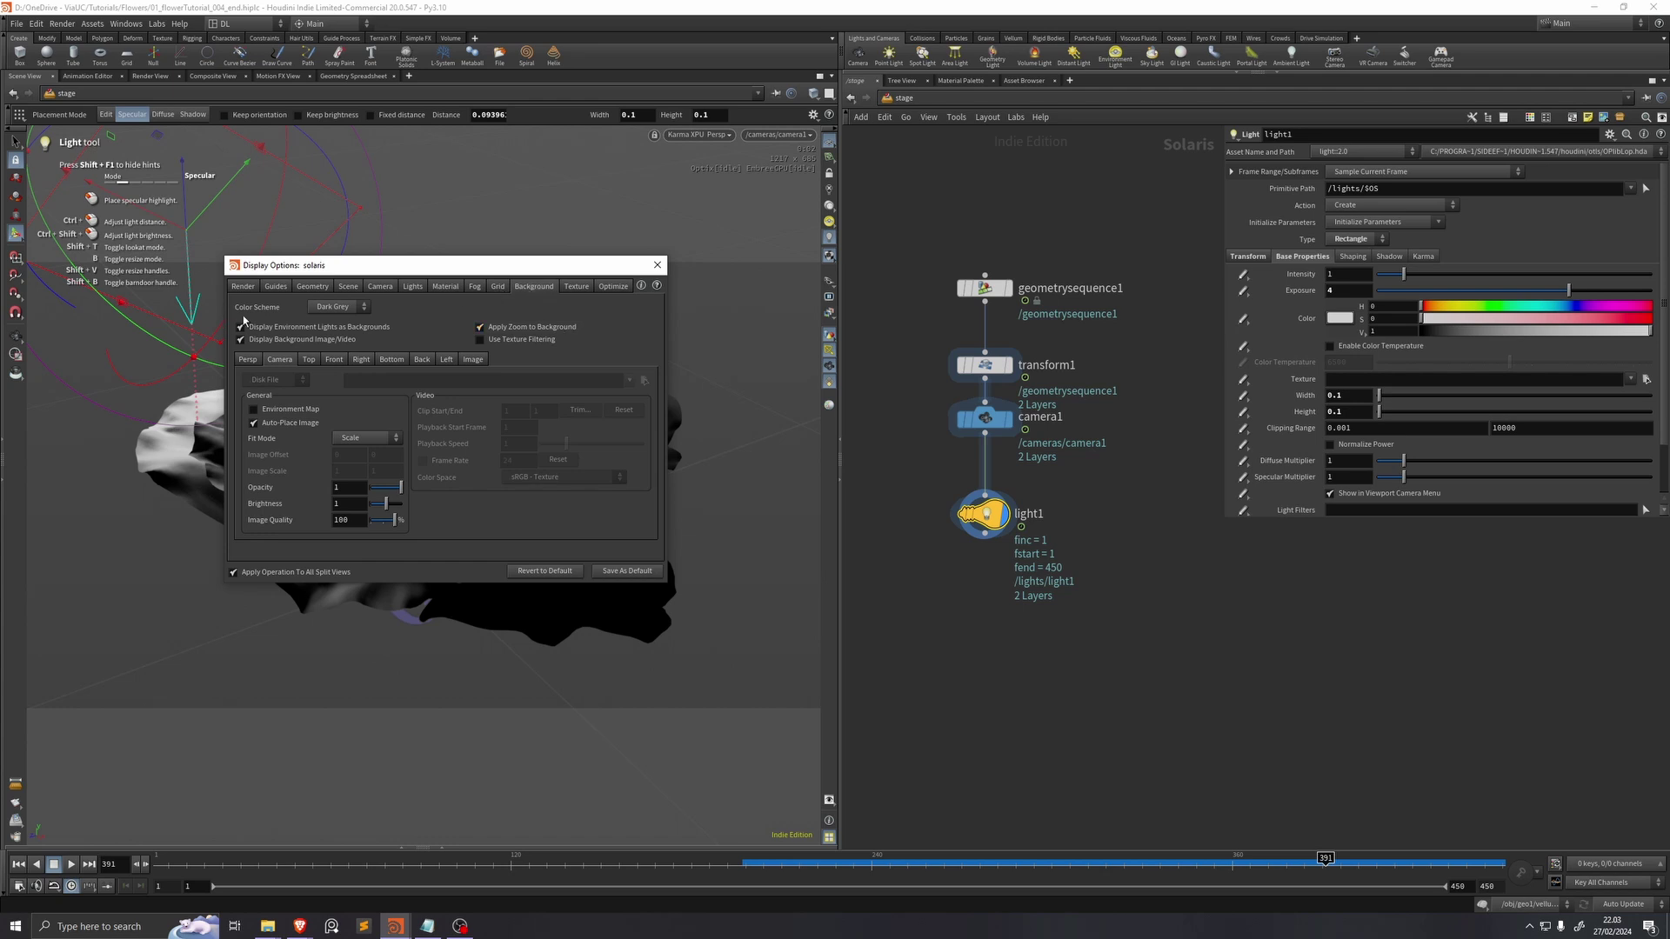
{"action": "left_click", "coordinate": [337, 307]}
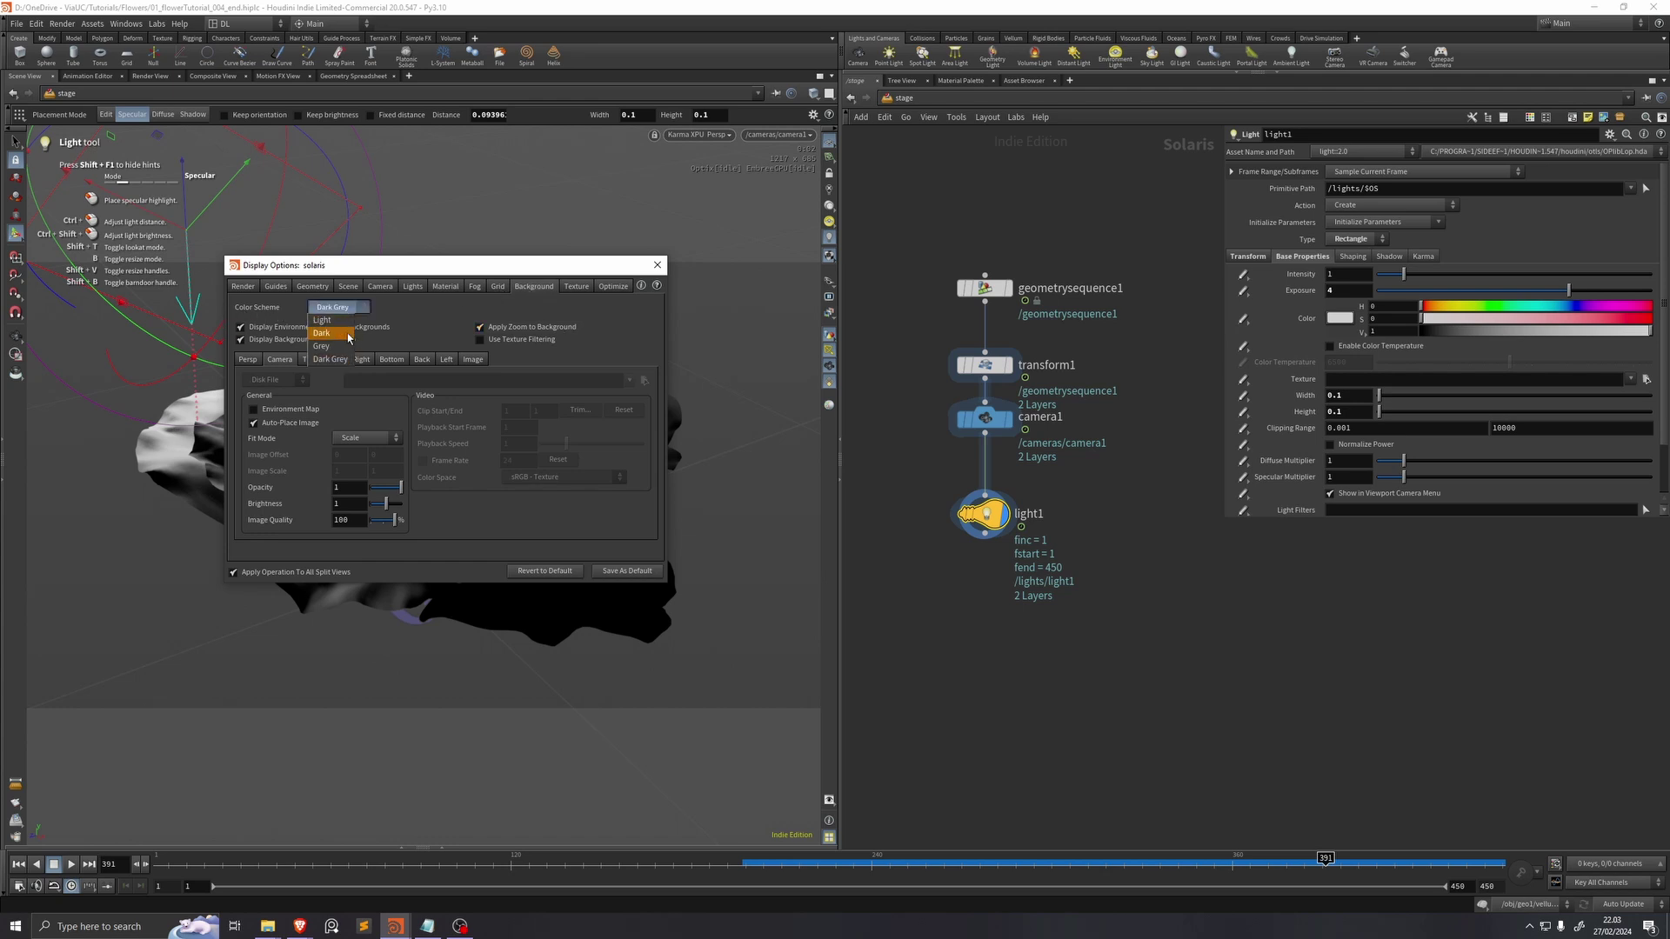
{"action": "left_click", "coordinate": [347, 334]}
{"action": "key", "text": "Escape"}
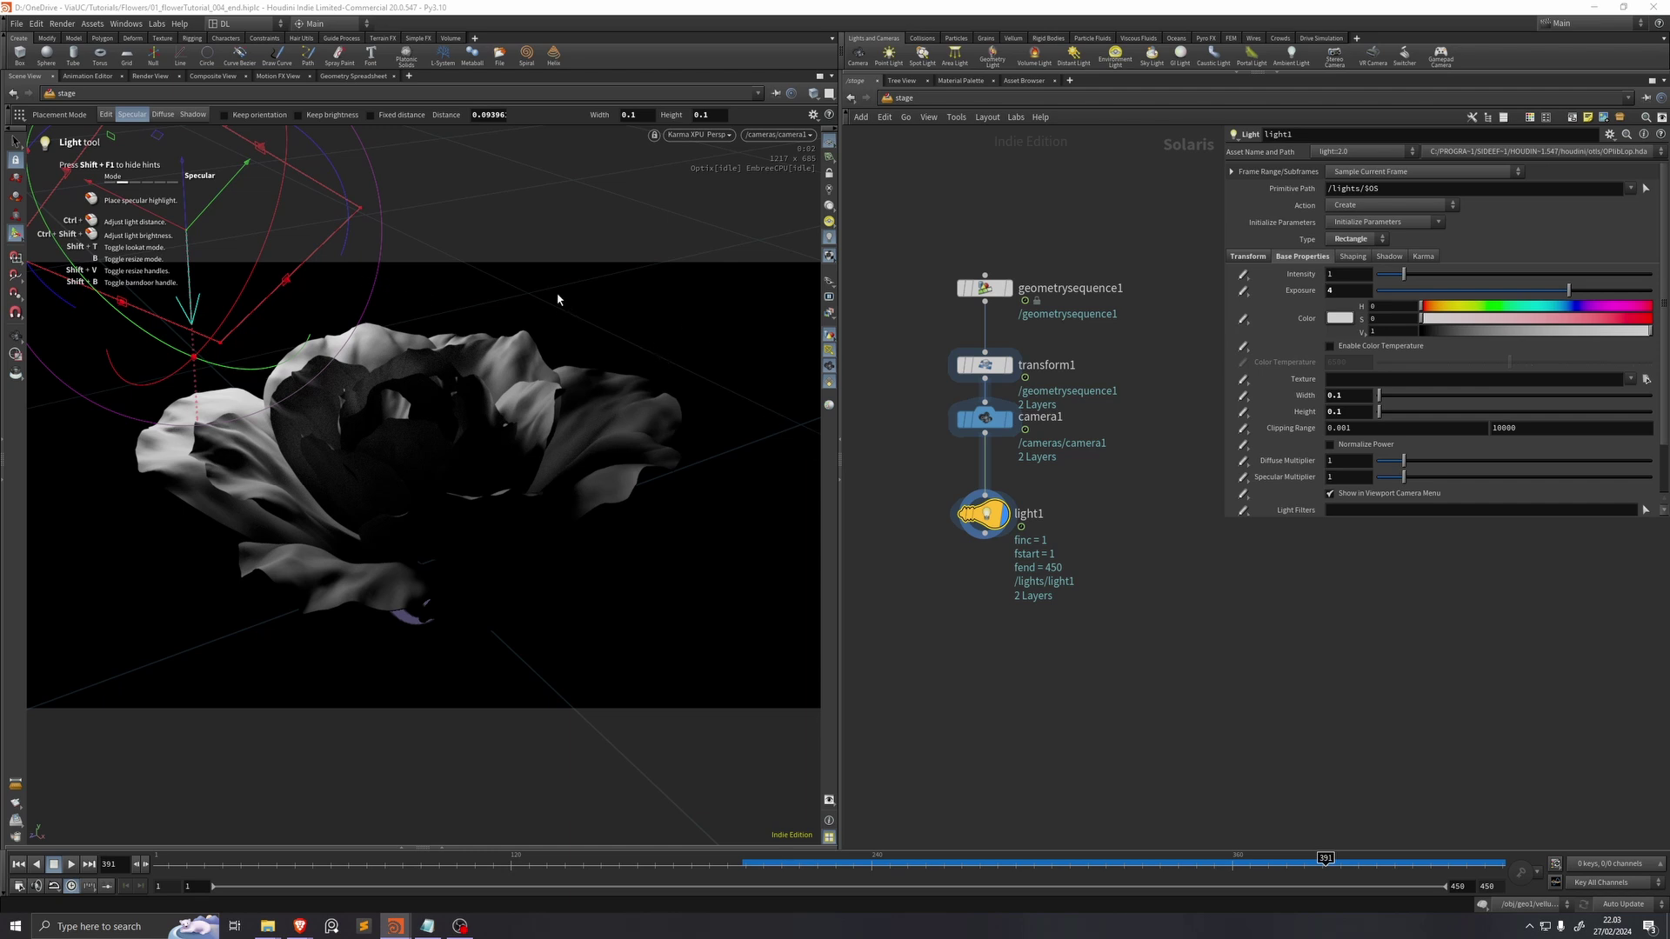
Step: Hide the viewport's grid and light handles, and save the scene
{"action": "left_click", "coordinate": [831, 144]}
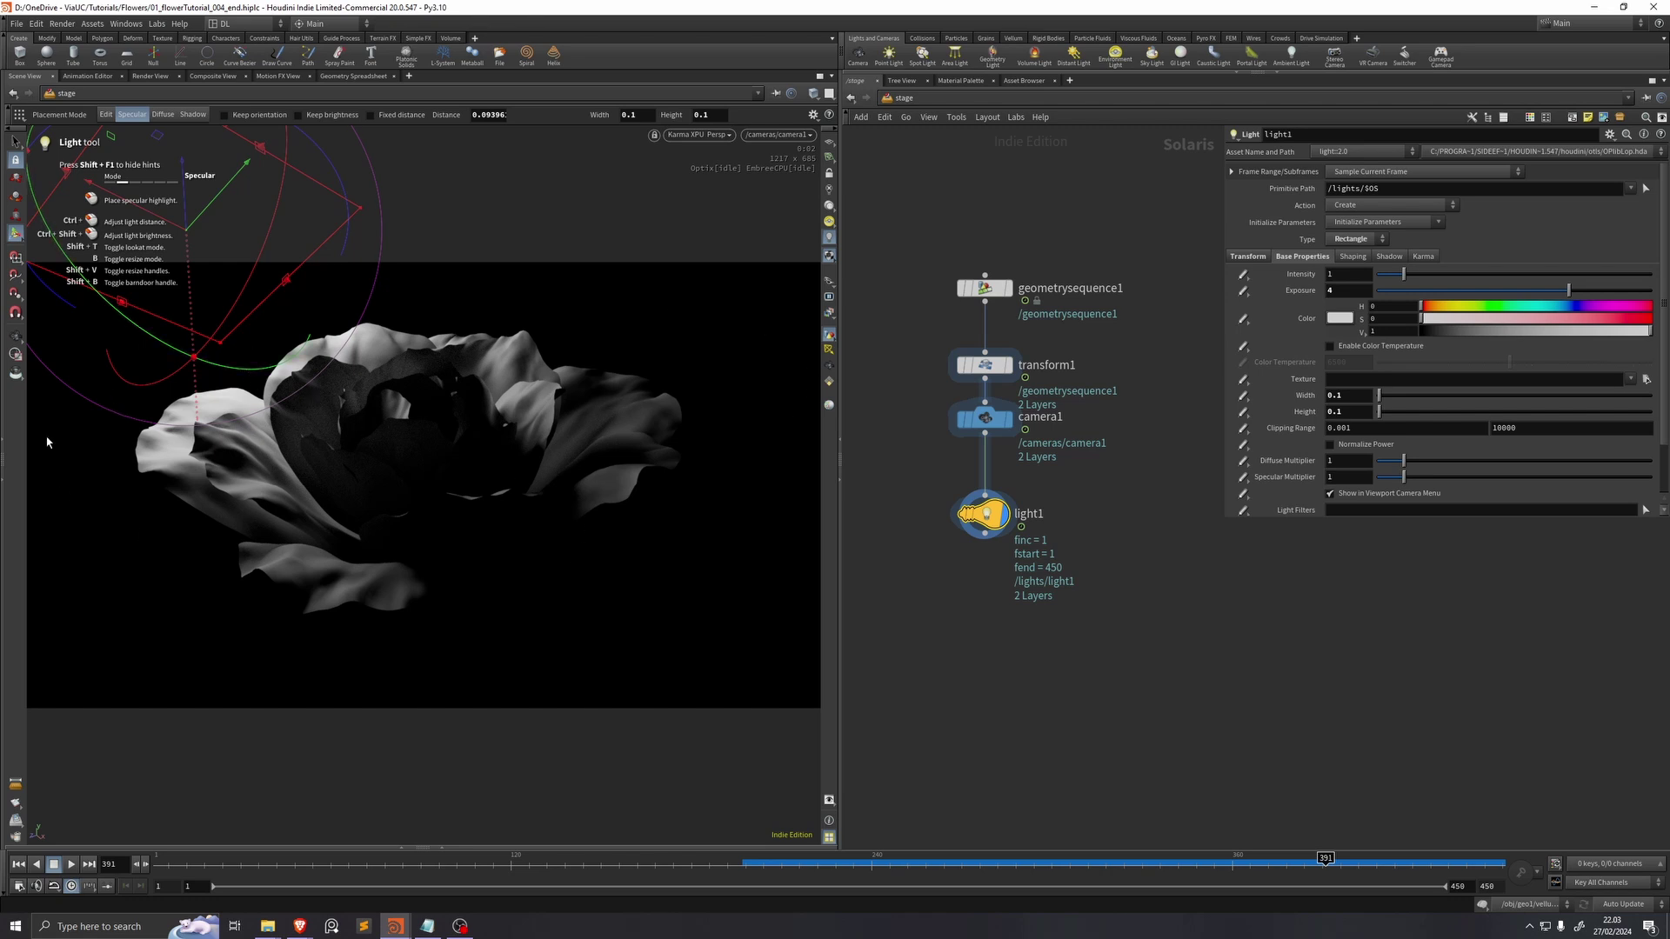
{"action": "left_click", "coordinate": [16, 338]}
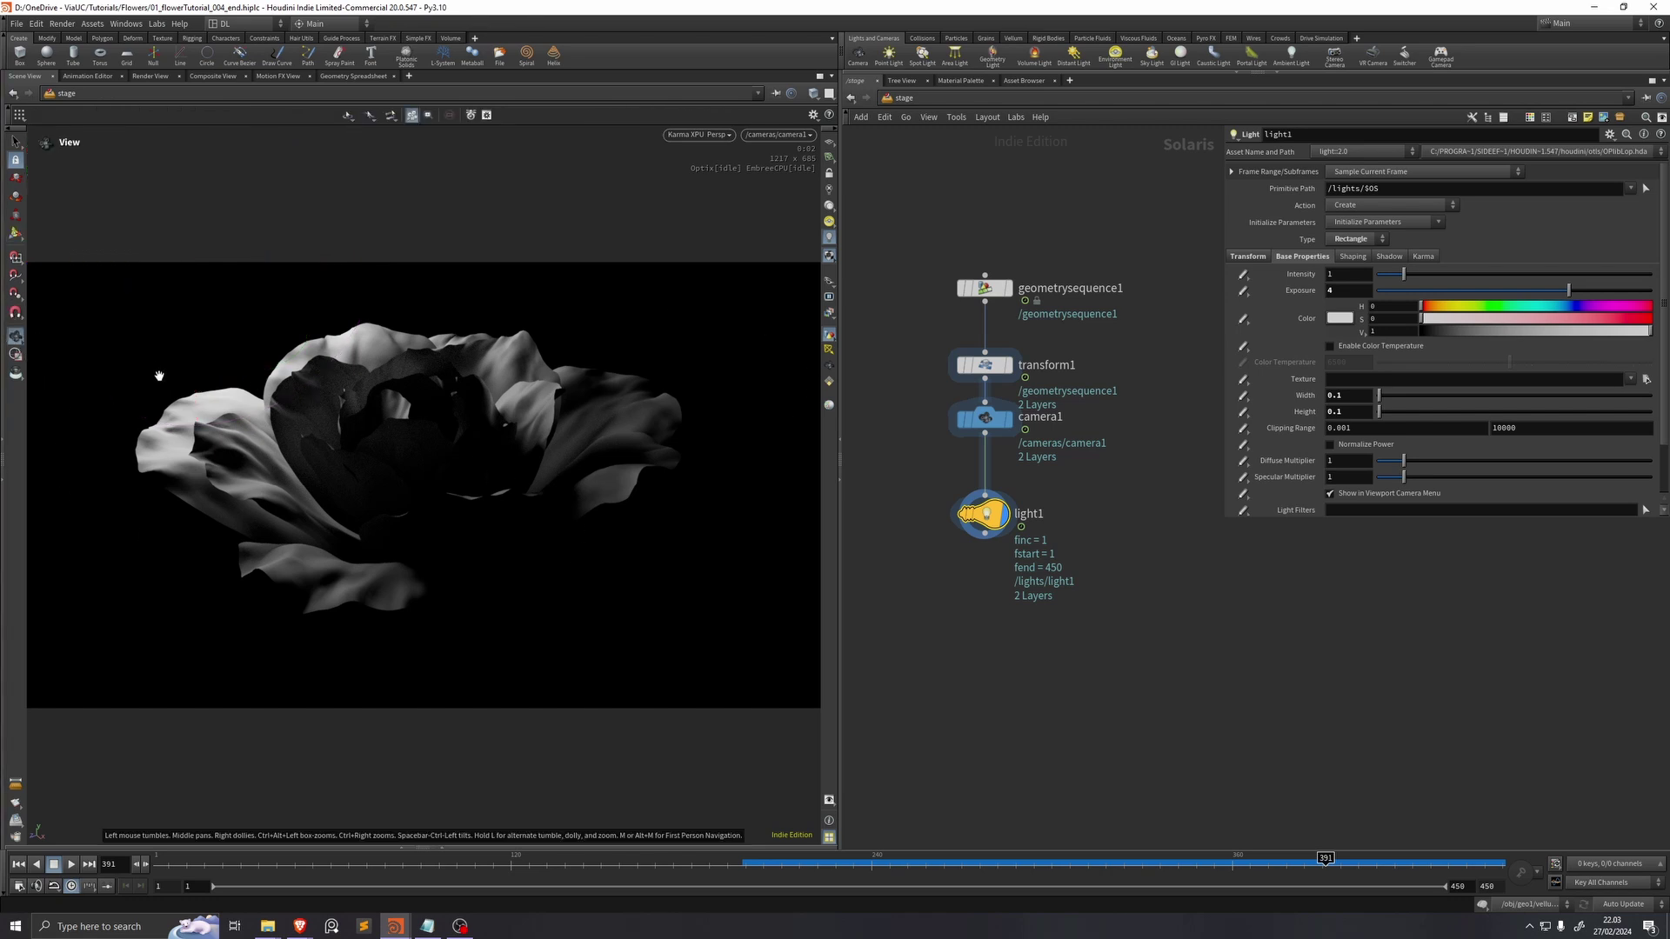
{"action": "key", "text": "ctrl+s"}
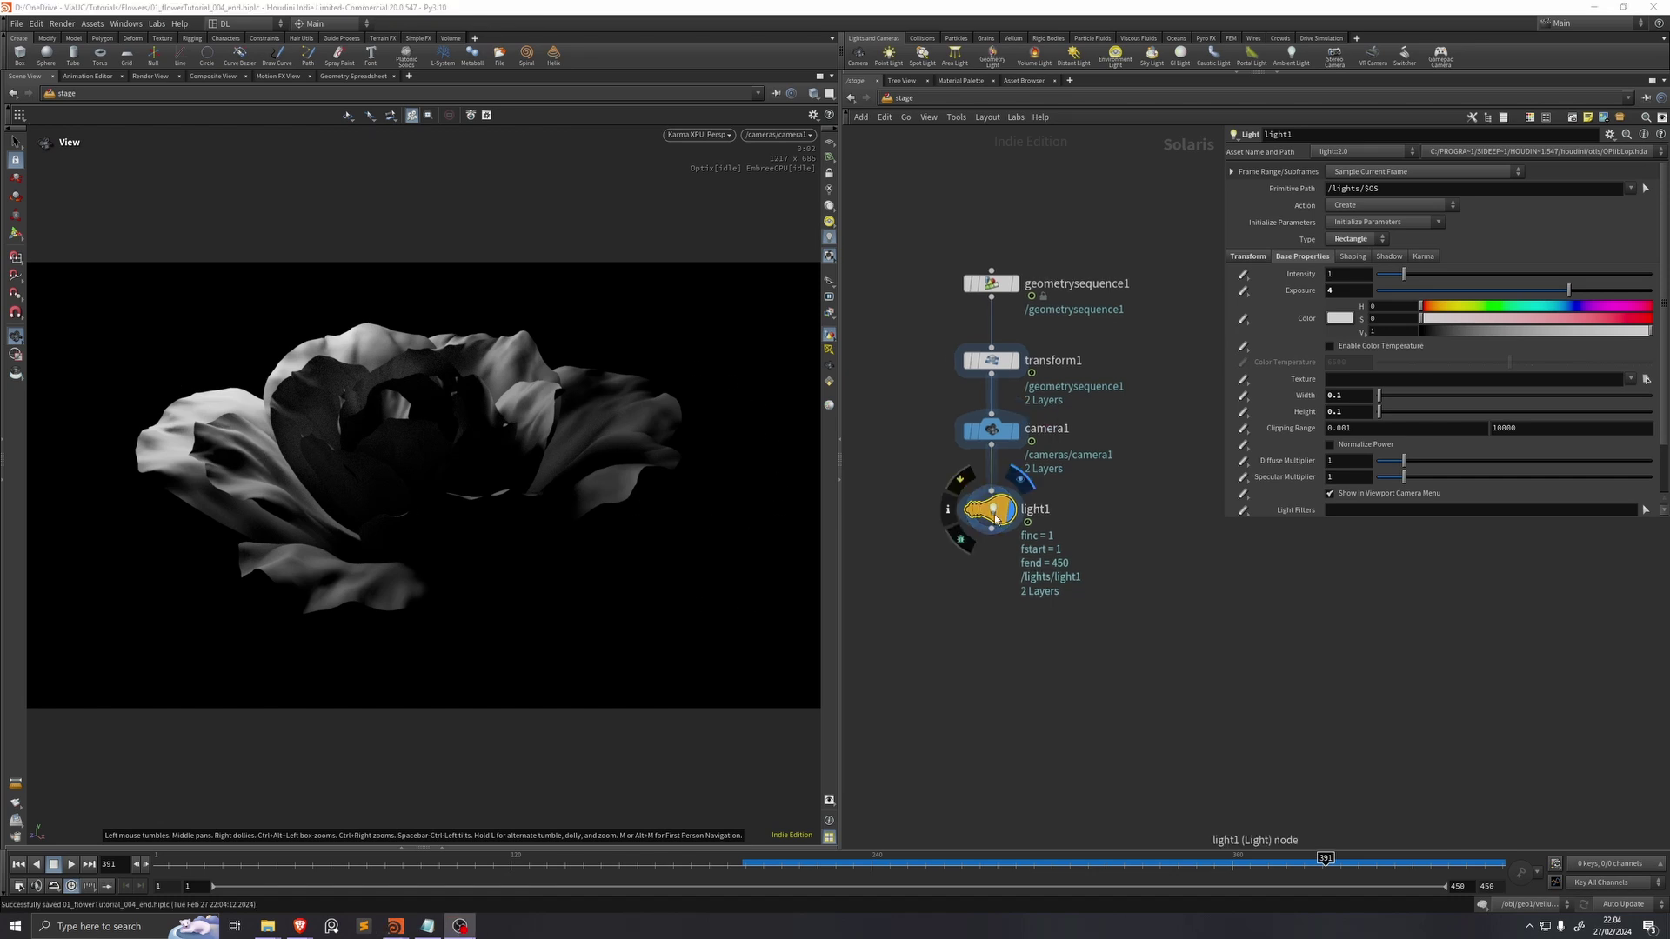
Step: Duplicate light1 below the original and aim the copy's specular highlight at the flower's right-hand petals
{"action": "left_click_drag", "start_coordinate": [994, 513], "coordinate": [982, 620], "text": "alt"}
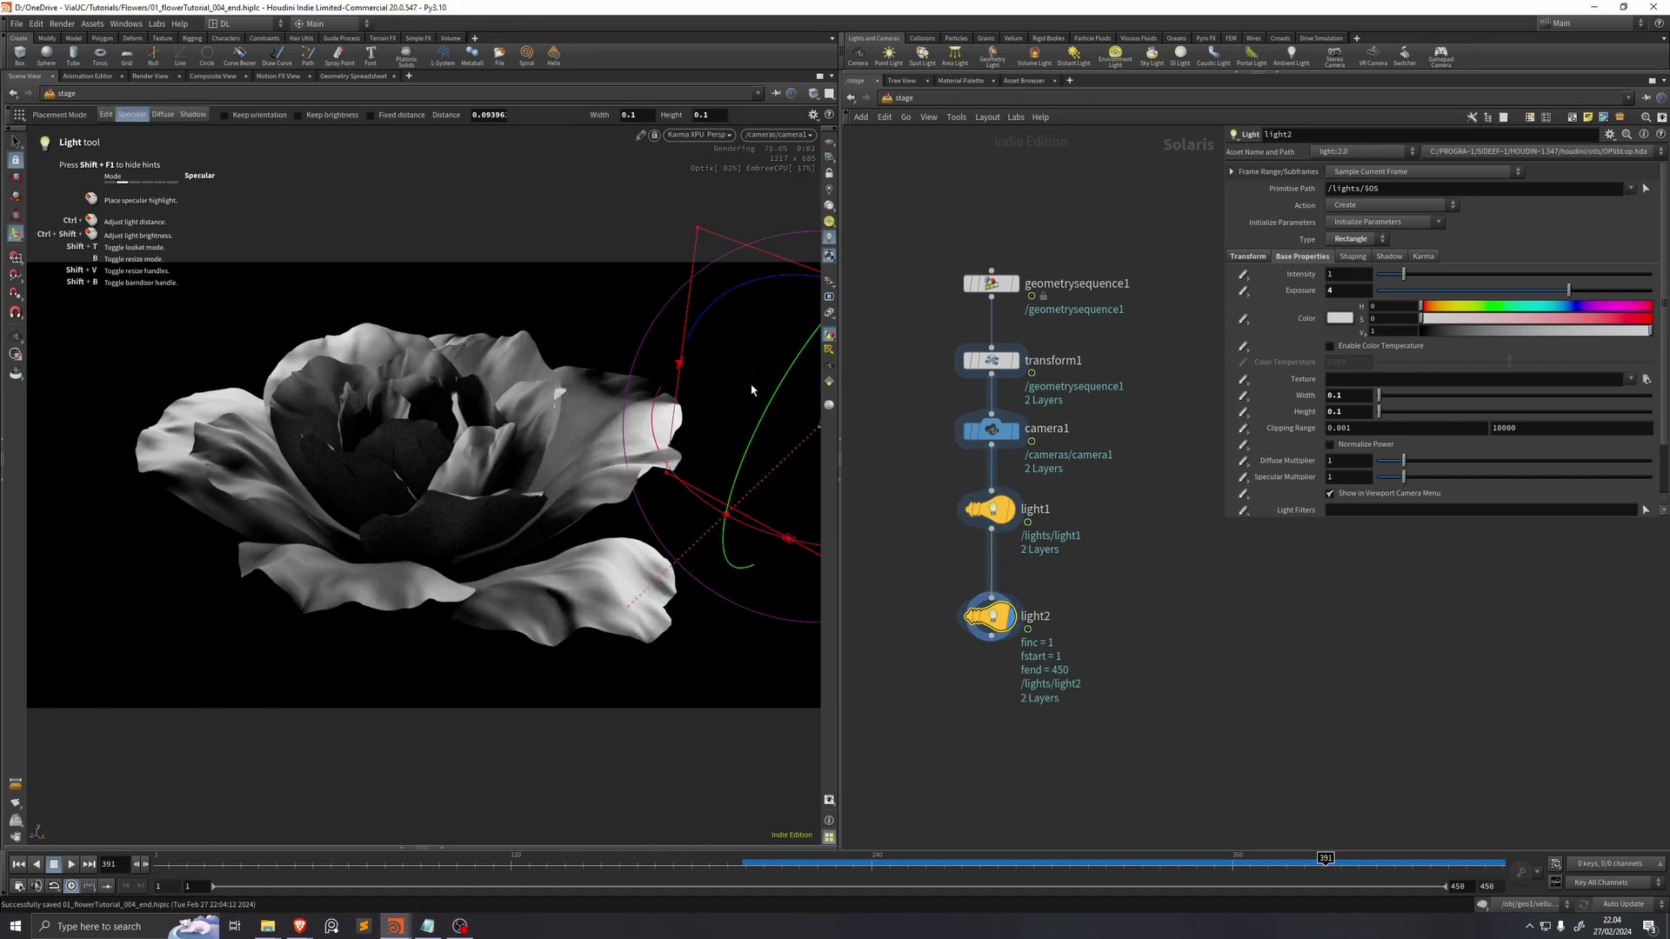
{"action": "left_click_drag", "start_coordinate": [592, 386], "coordinate": [650, 341]}
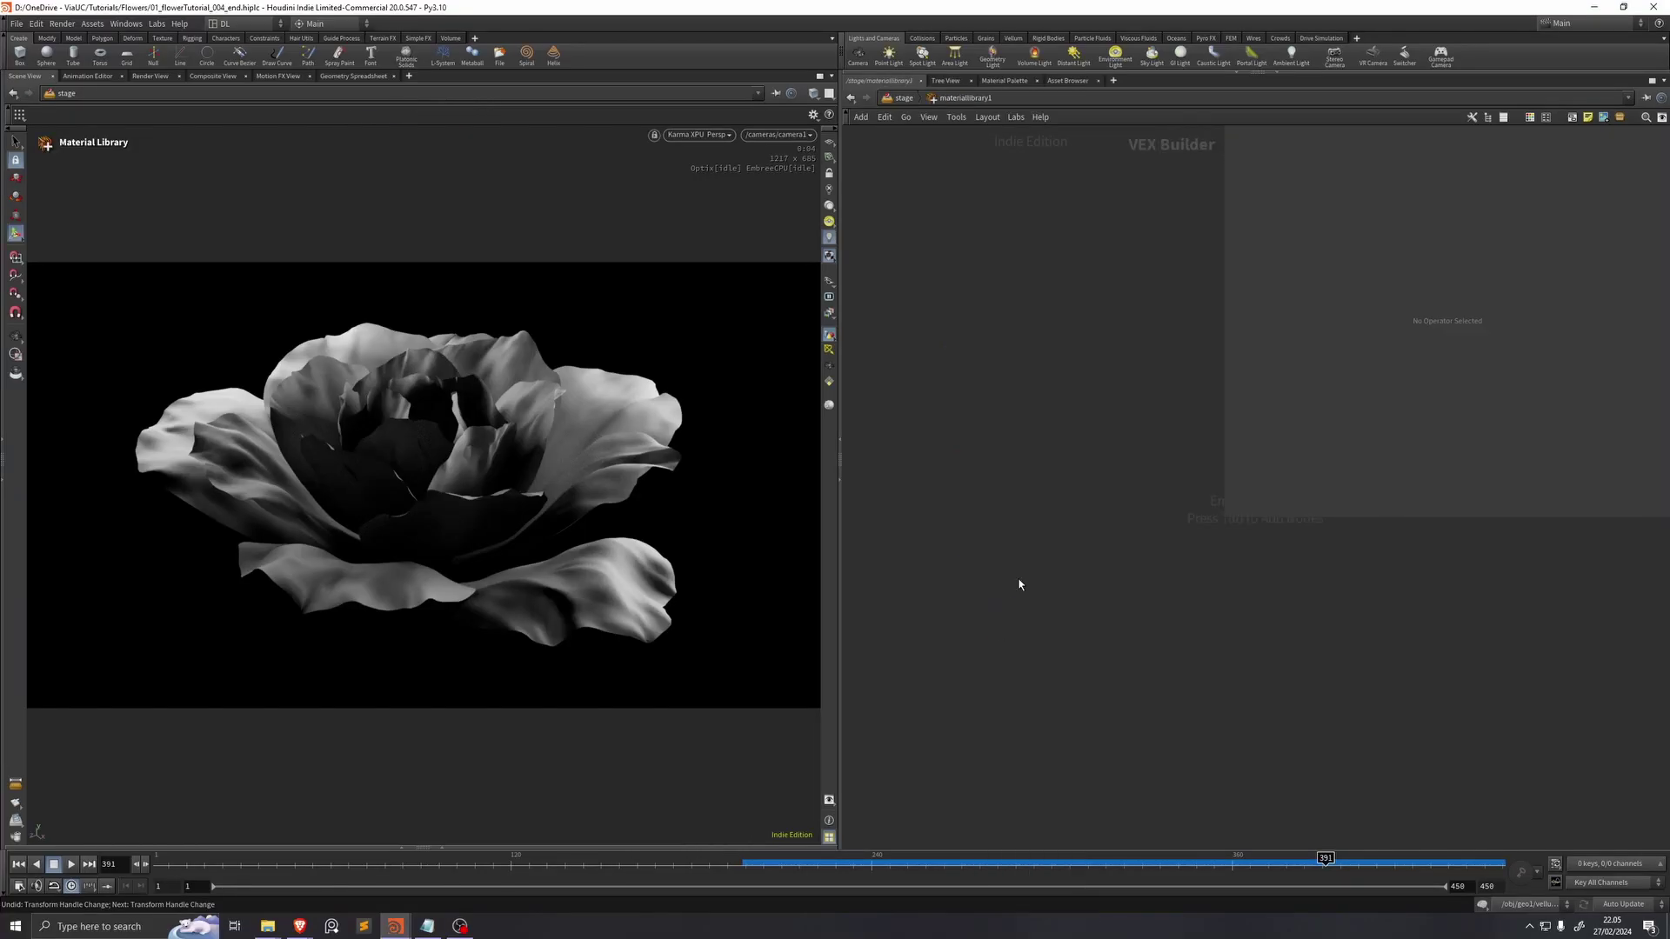
Step: Add a Karma Material Builder inside the material library and rename it petal_material
{"action": "key", "text": "Tab"}
{"action": "type", "text": "karma"}
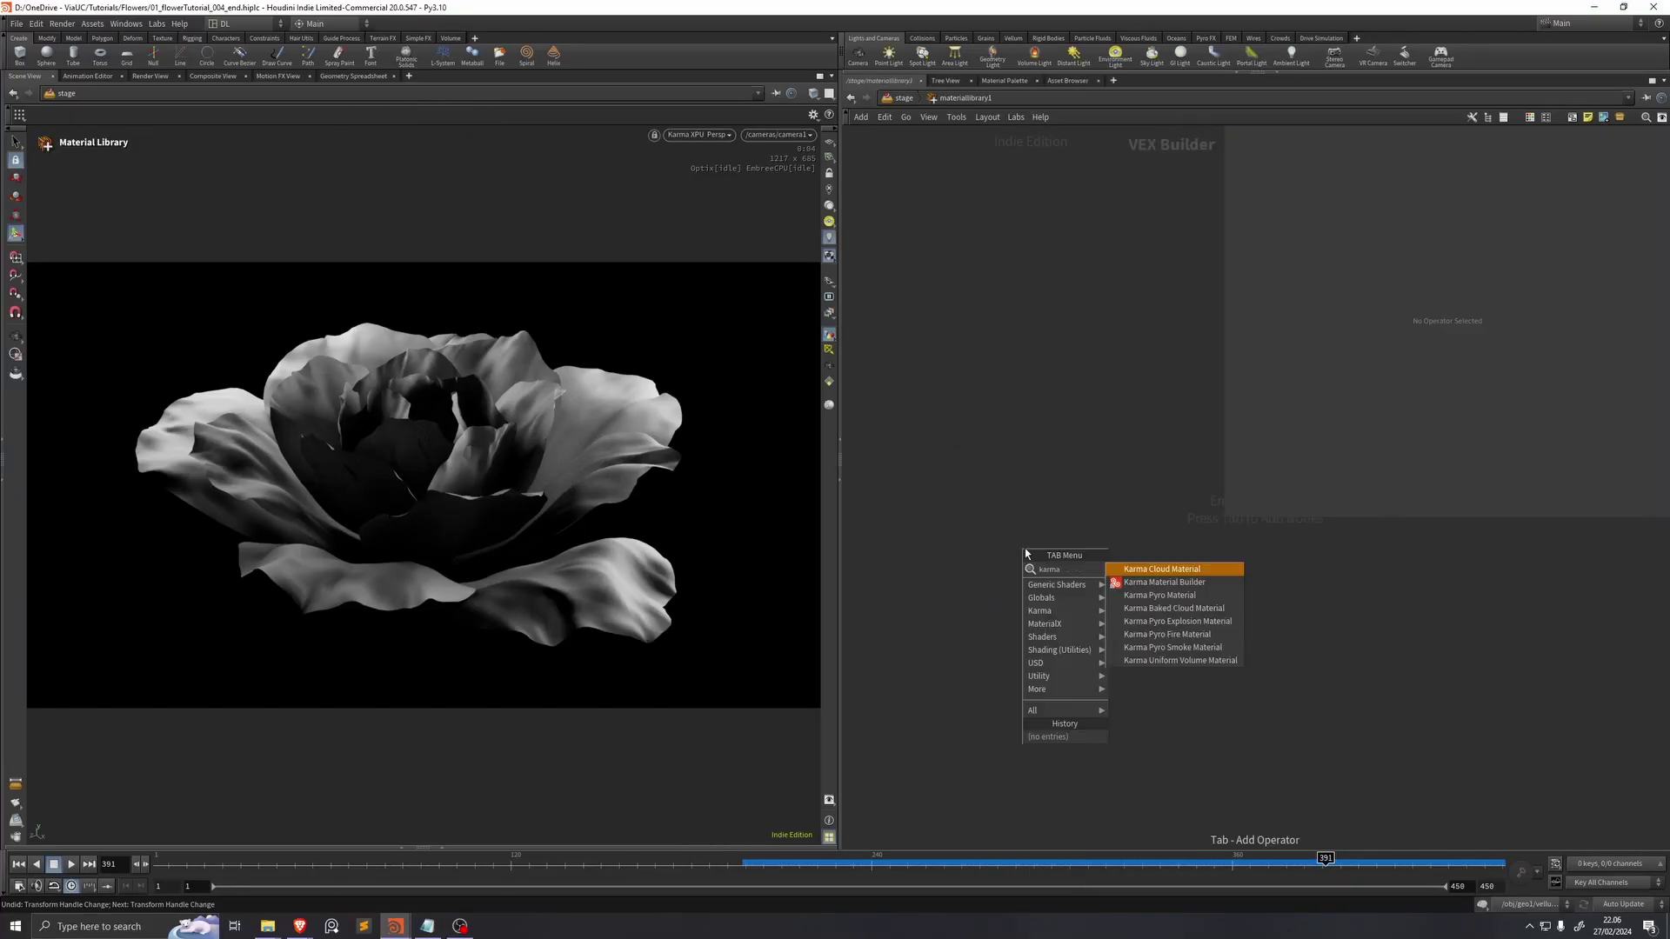
{"action": "key", "text": "Down"}
{"action": "key", "text": "Return"}
{"action": "left_click", "coordinate": [1032, 469]}
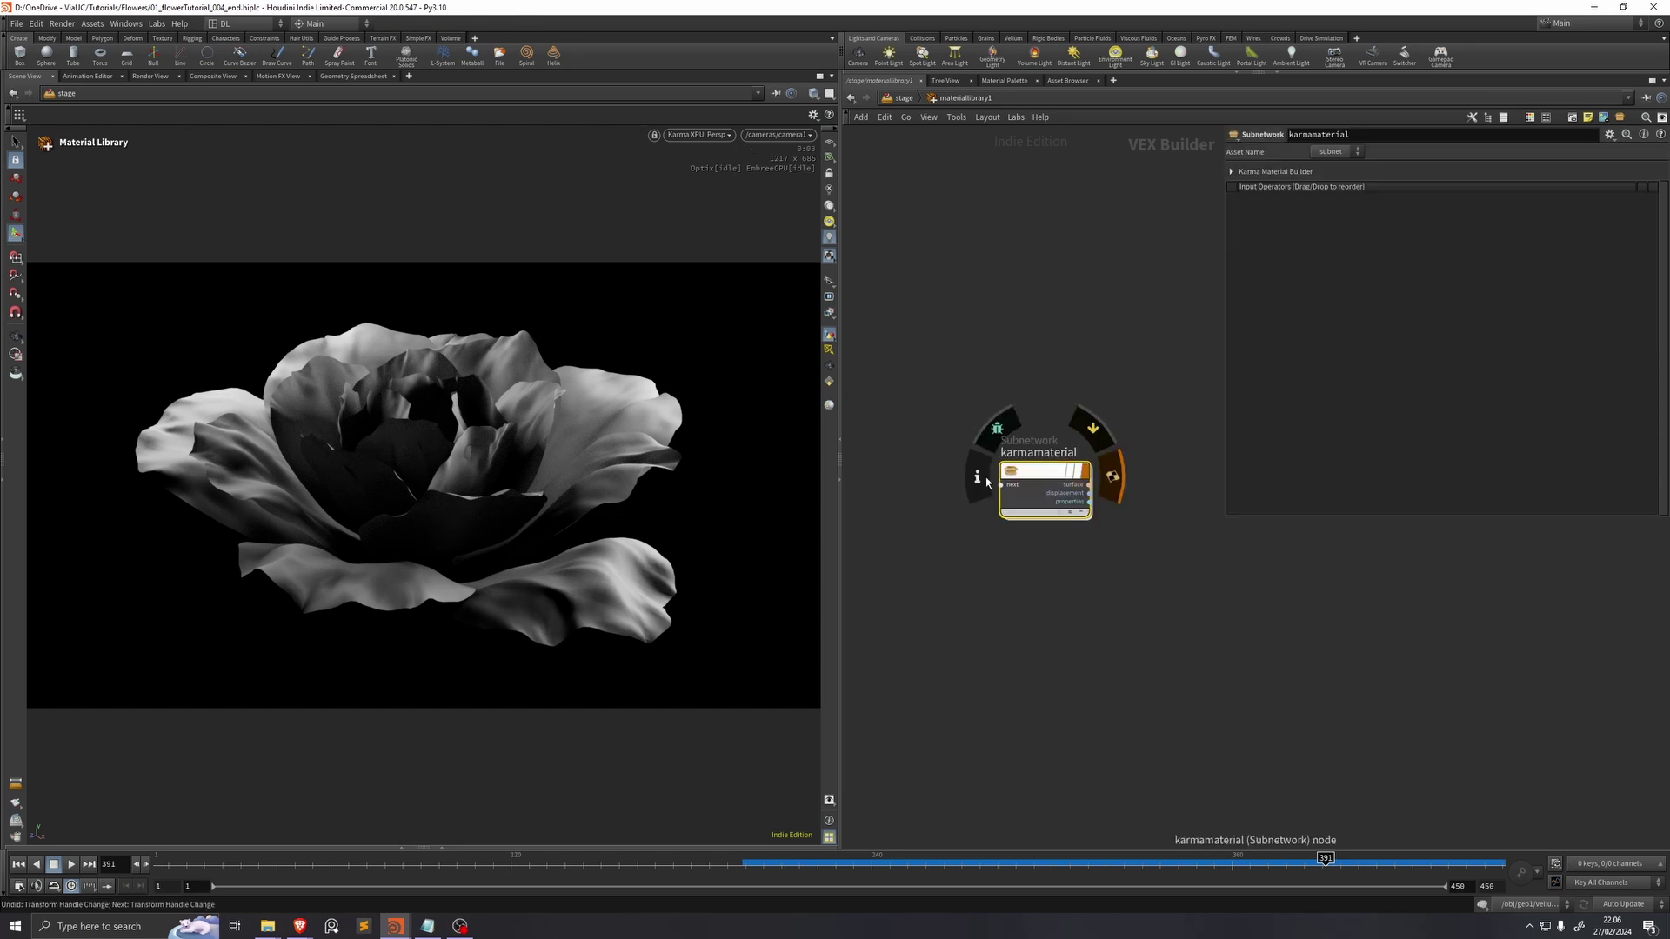
{"action": "double_click", "coordinate": [1035, 452]}
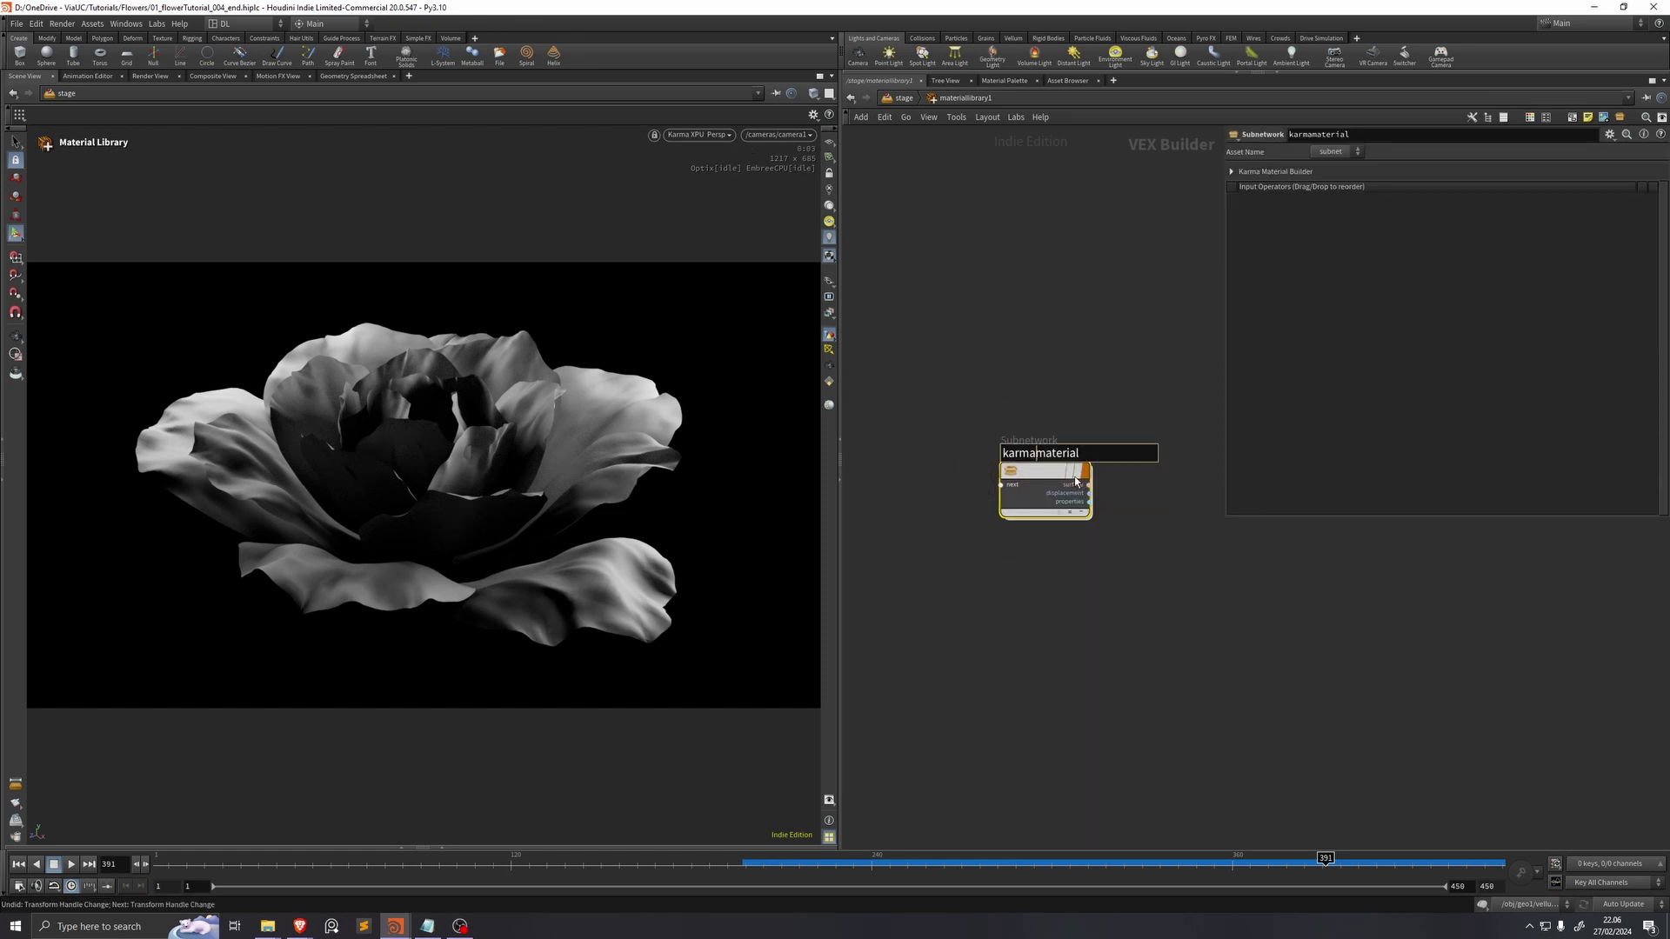
{"action": "key", "text": "BackSpace"}
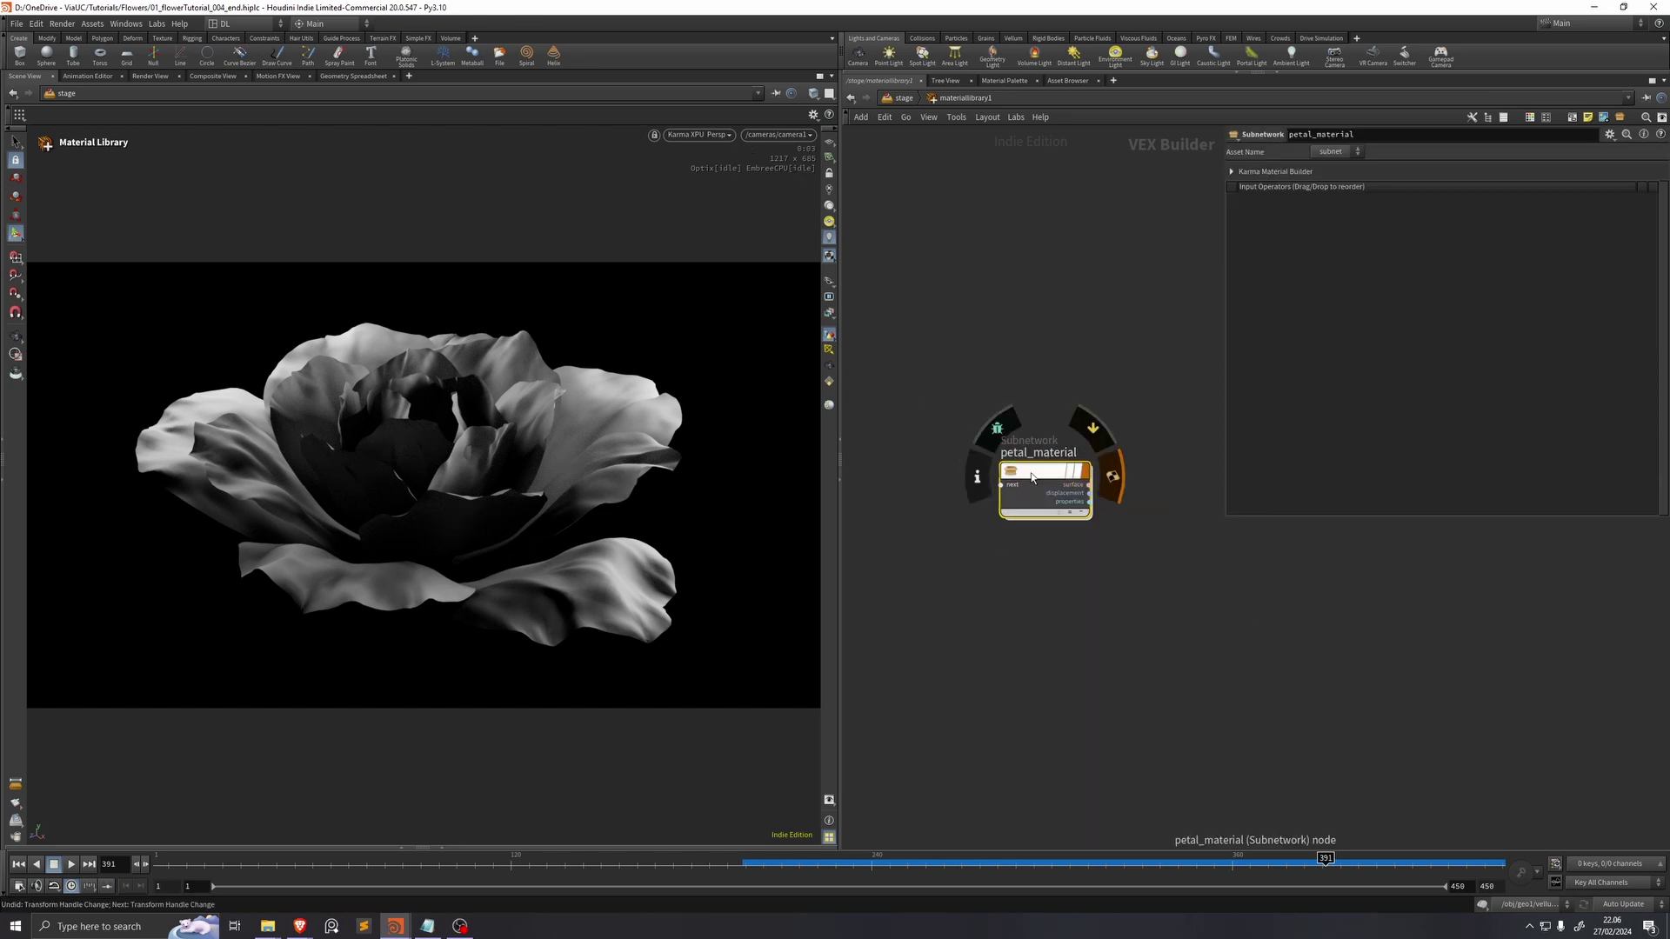
Step: Assign petal_material to mesh_0 and set the base color of its mtlxstandard_surface to bright green
{"action": "left_click_drag", "start_coordinate": [1026, 477], "coordinate": [587, 477]}
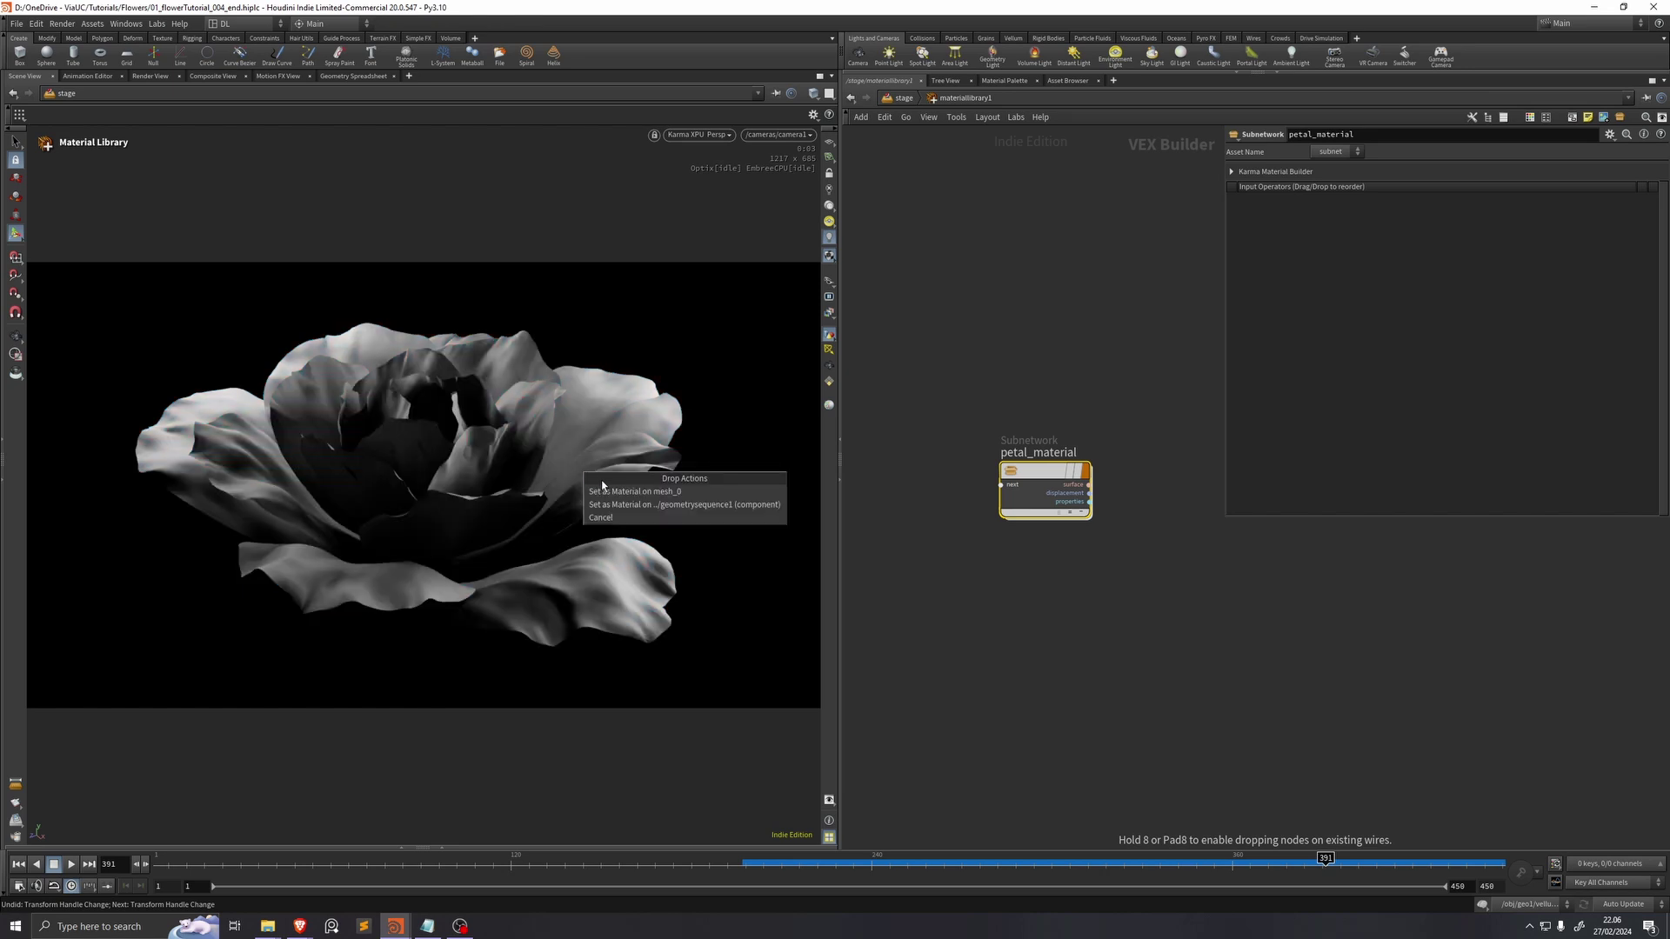
{"action": "left_click", "coordinate": [640, 493]}
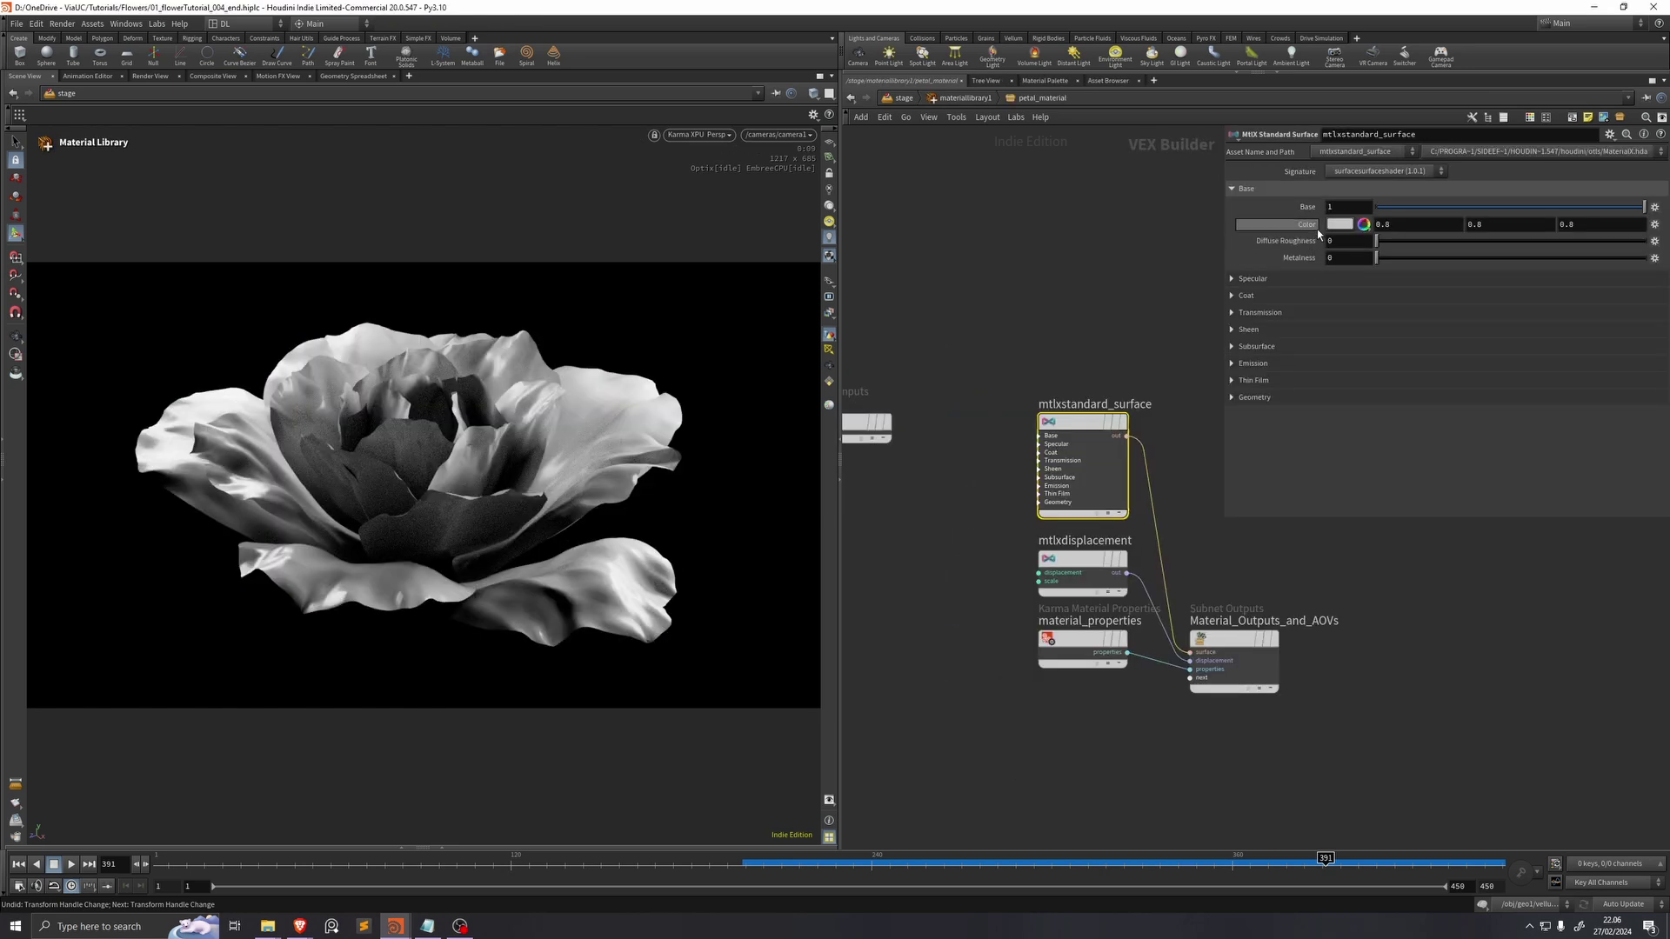
{"action": "mouse_move", "coordinate": [1076, 416]}
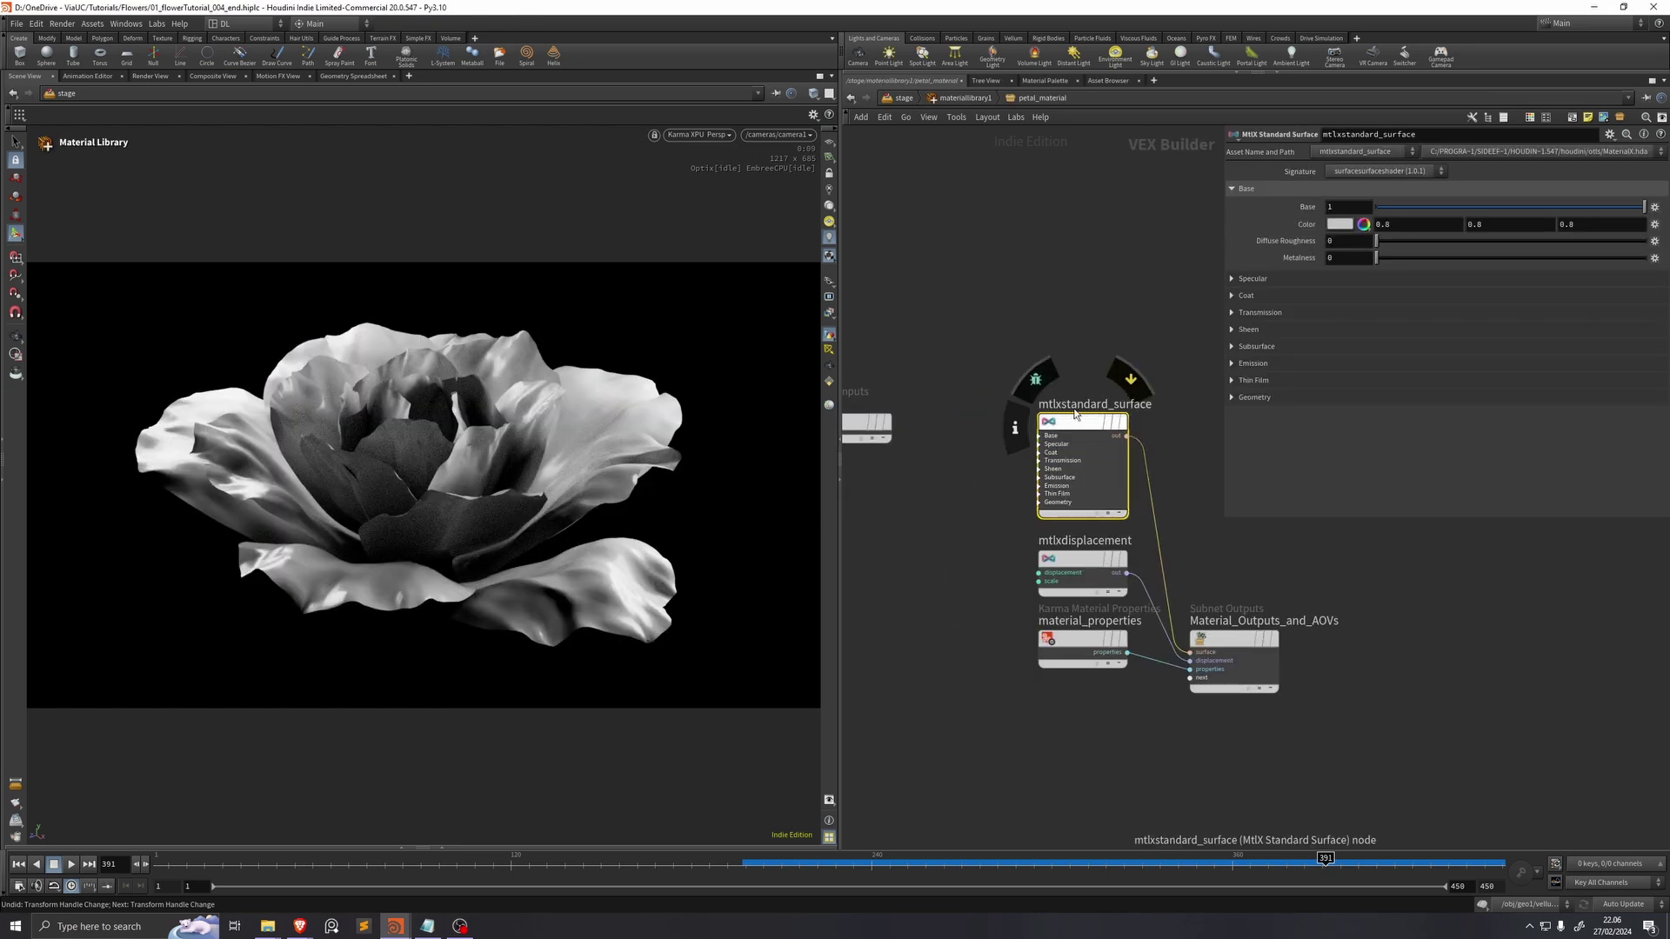
{"action": "left_click", "coordinate": [1340, 225]}
{"action": "left_click", "coordinate": [1387, 141]}
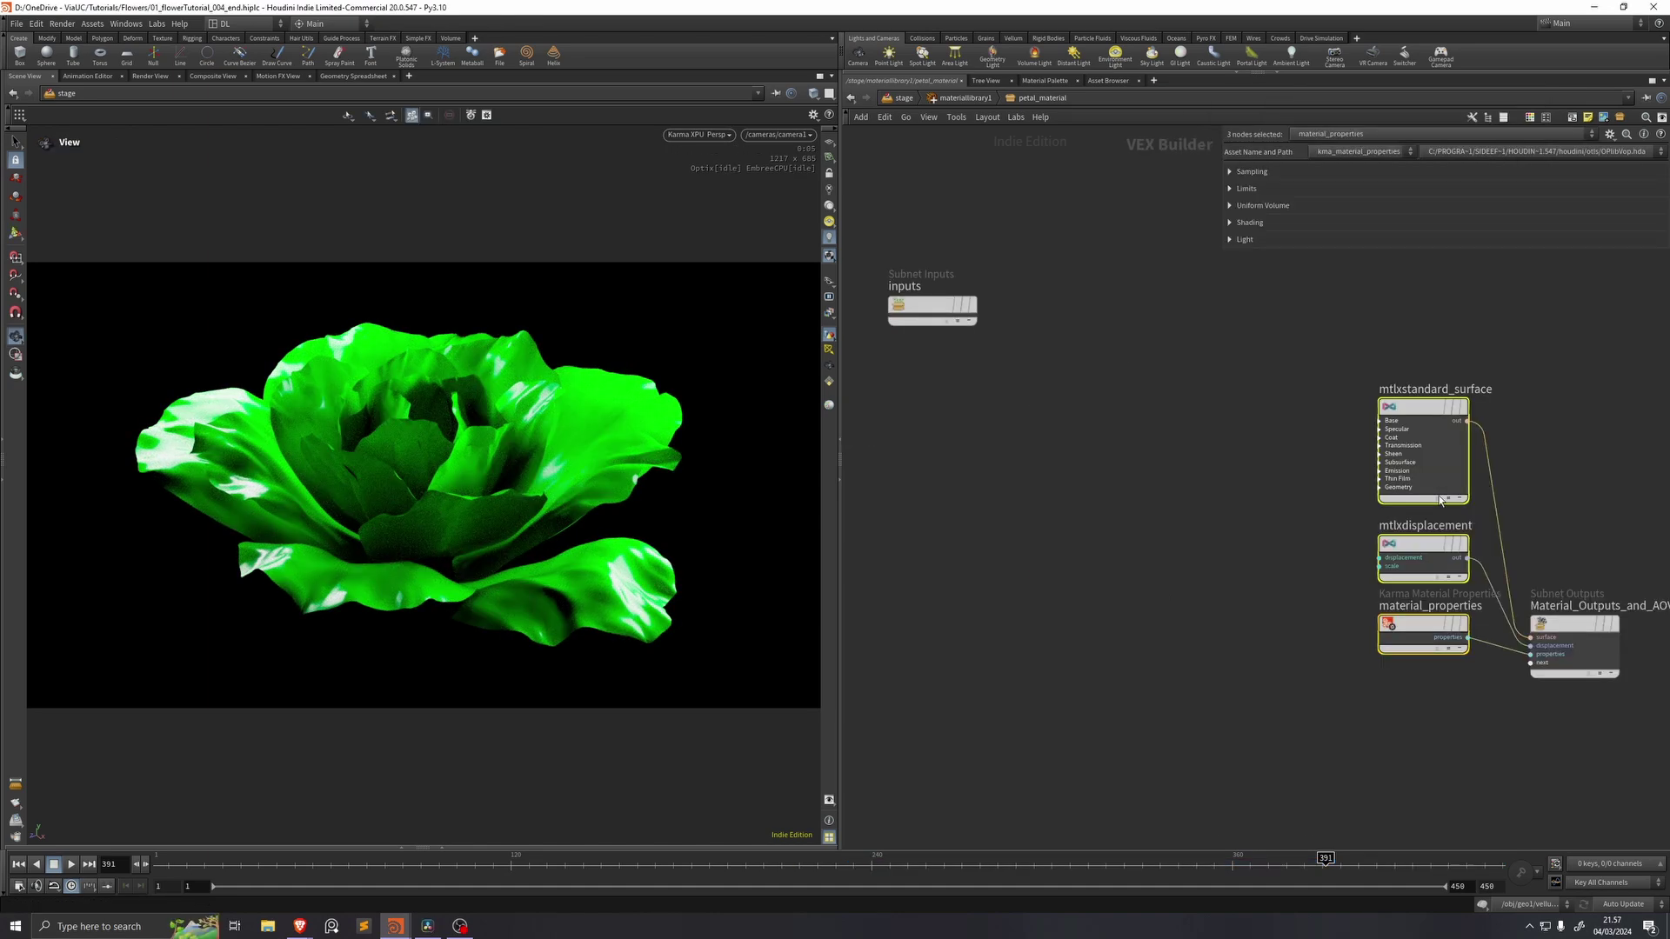
Step: Make room in petal_material's network, add a MtlX Surface Unlit node and wire it into the material output's surface input
{"action": "left_click_drag", "start_coordinate": [1417, 407], "coordinate": [1231, 466]}
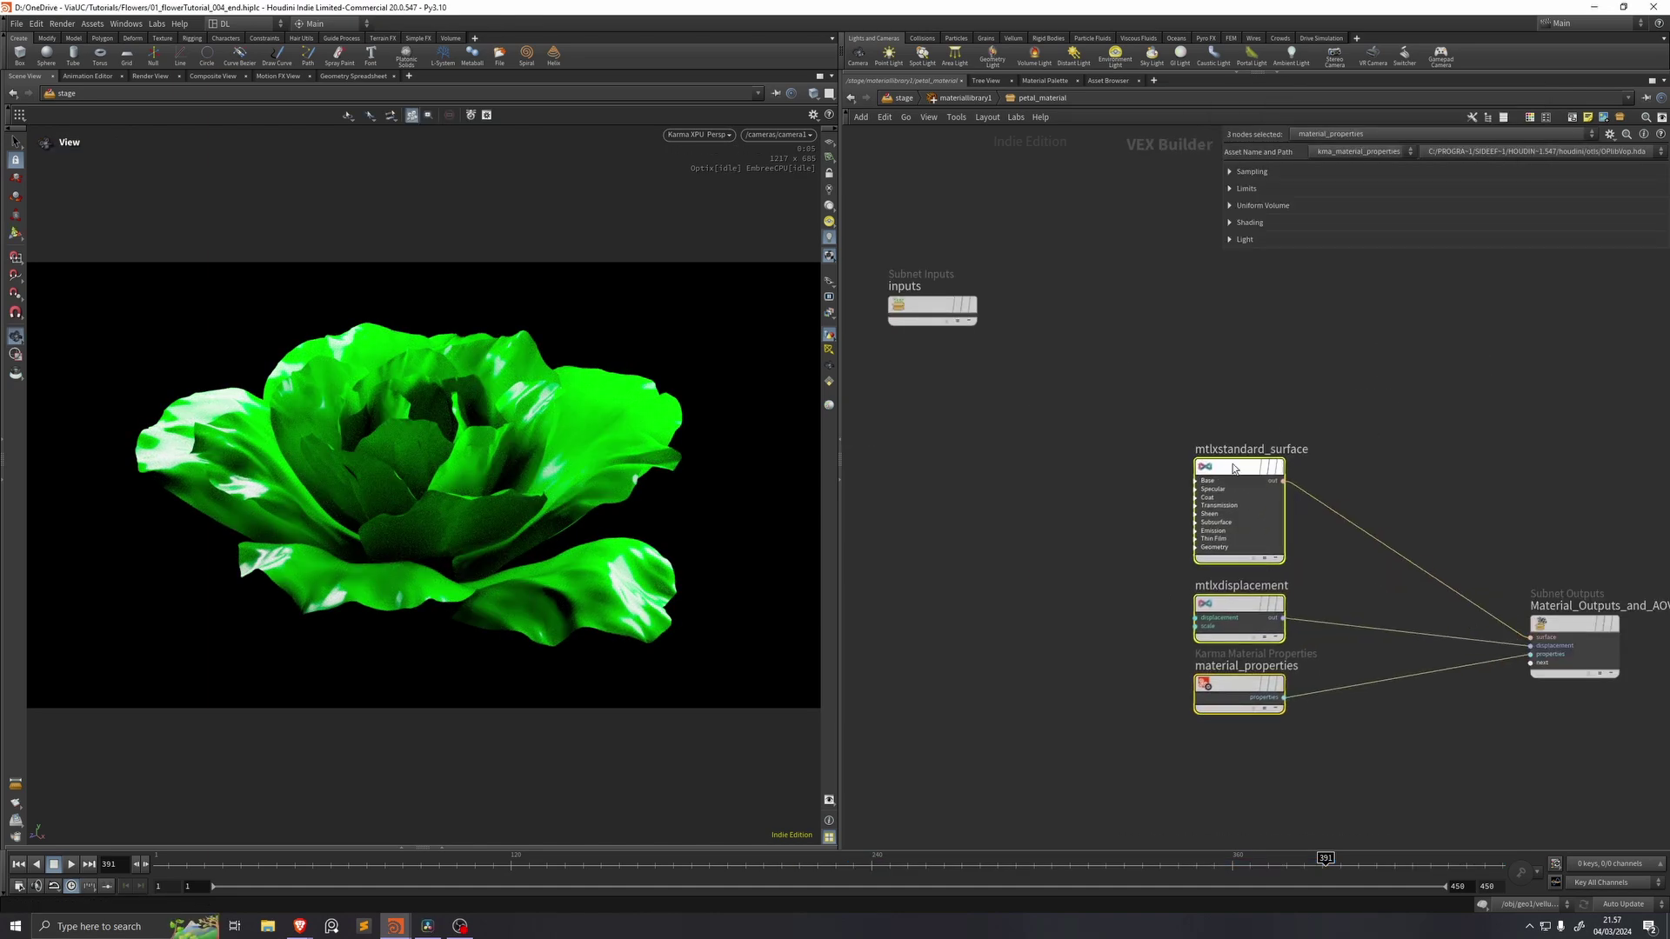
{"action": "middle_click_drag", "start_coordinate": [1084, 426], "coordinate": [1251, 426]}
{"action": "left_click", "coordinate": [1096, 452]}
{"action": "key", "text": "Tab"}
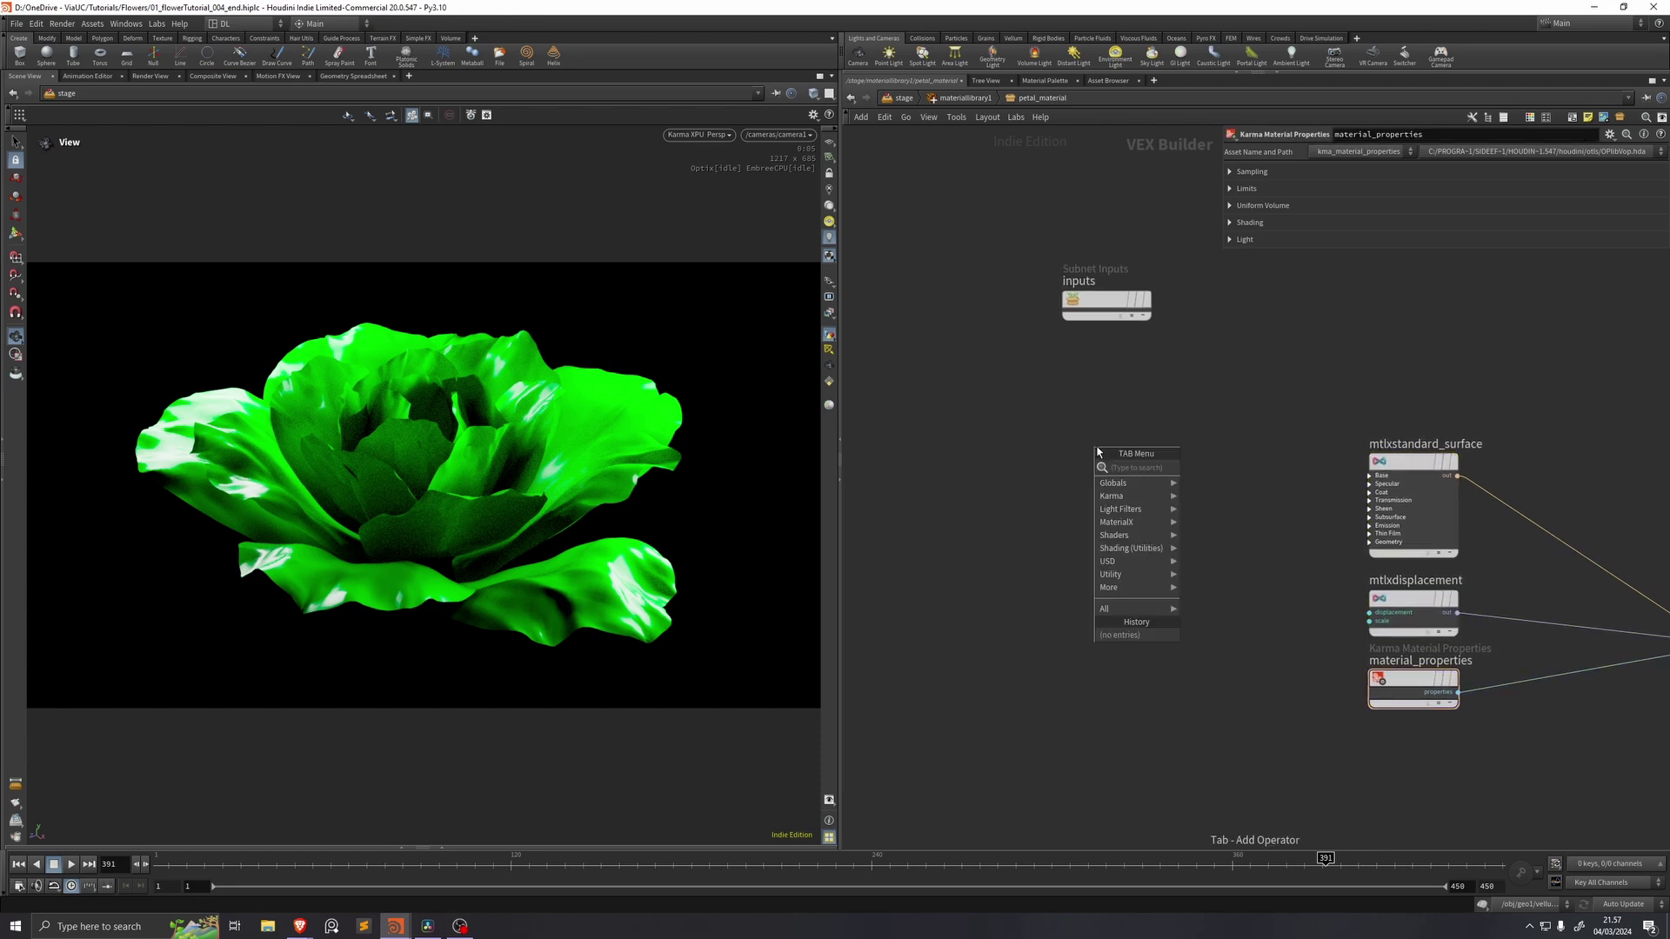
{"action": "type", "text": "mtlxsurfa"}
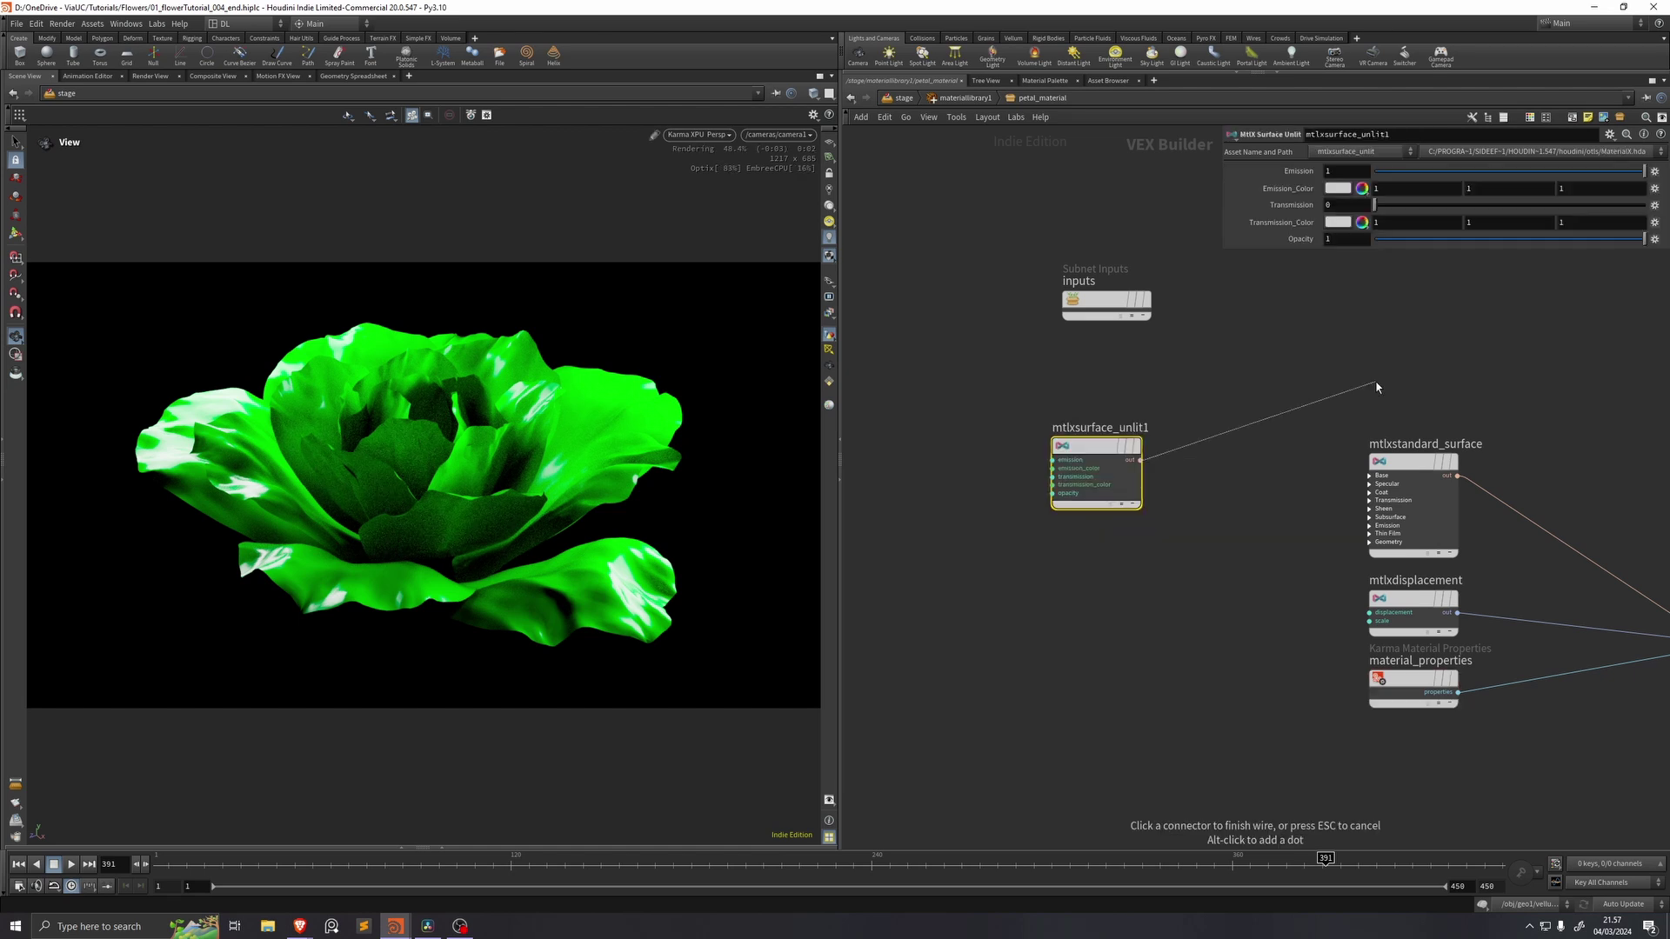
{"action": "middle_click_drag", "start_coordinate": [1376, 384], "coordinate": [1107, 340]}
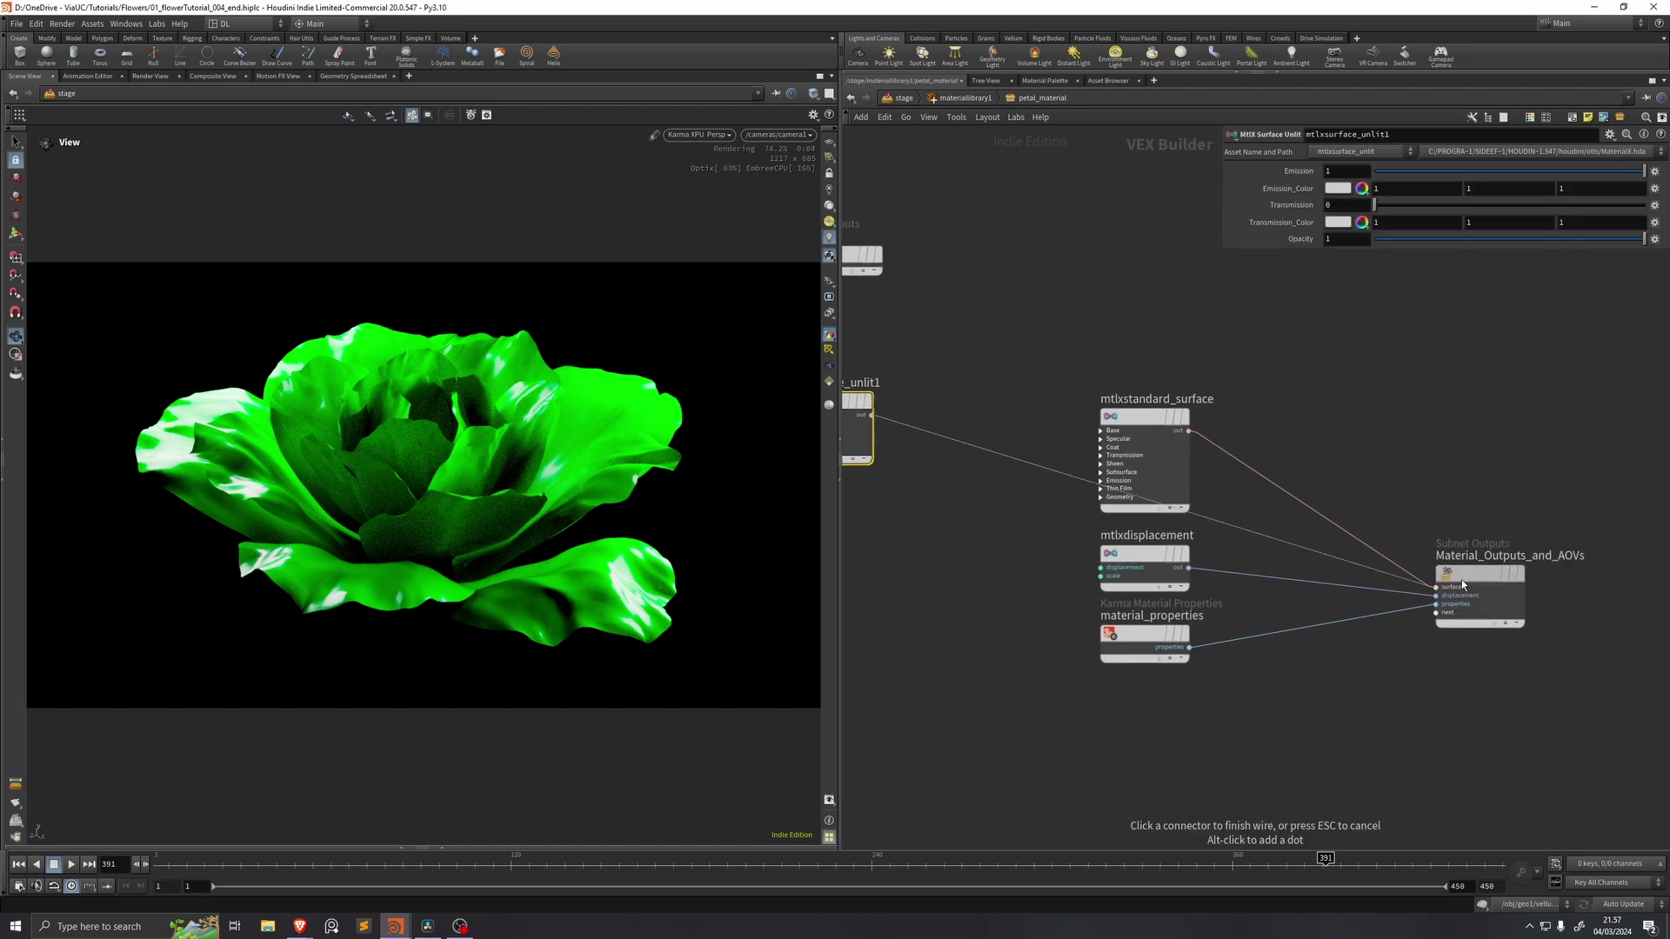
{"action": "left_click", "coordinate": [1461, 580]}
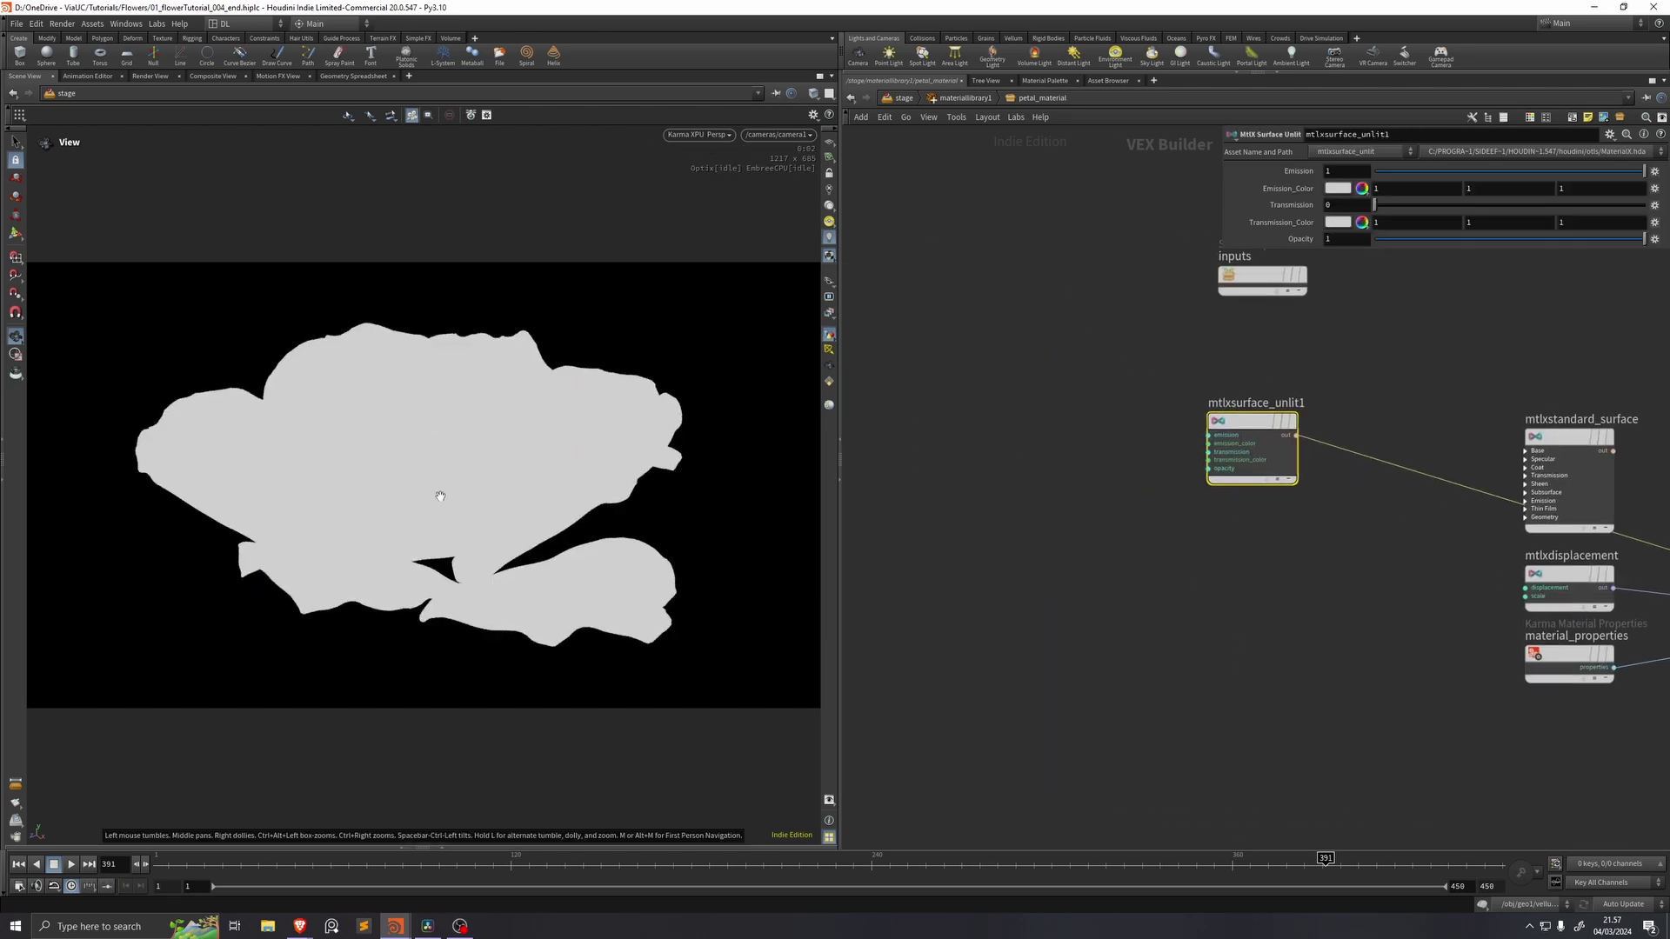
Step: Add a MtlX Geometry Property Value node upstream of the unlit surface
{"action": "middle_click_drag", "start_coordinate": [1156, 403], "coordinate": [1203, 415]}
{"action": "left_click", "coordinate": [996, 471]}
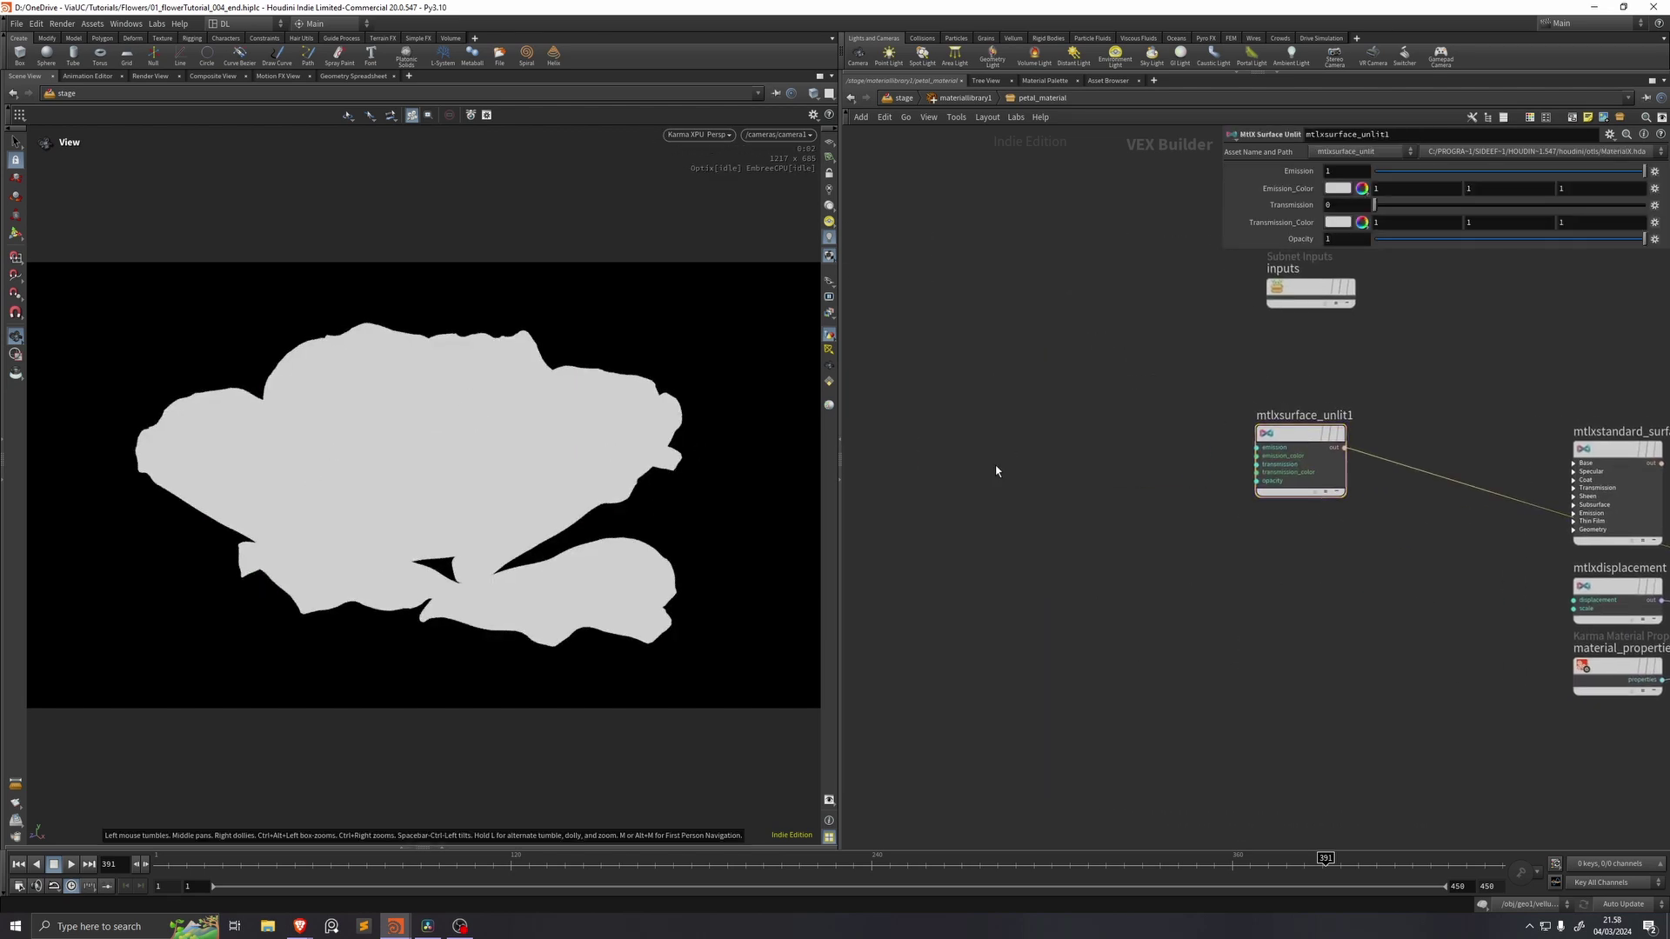
{"action": "key", "text": "Tab"}
{"action": "type", "text": "geom"}
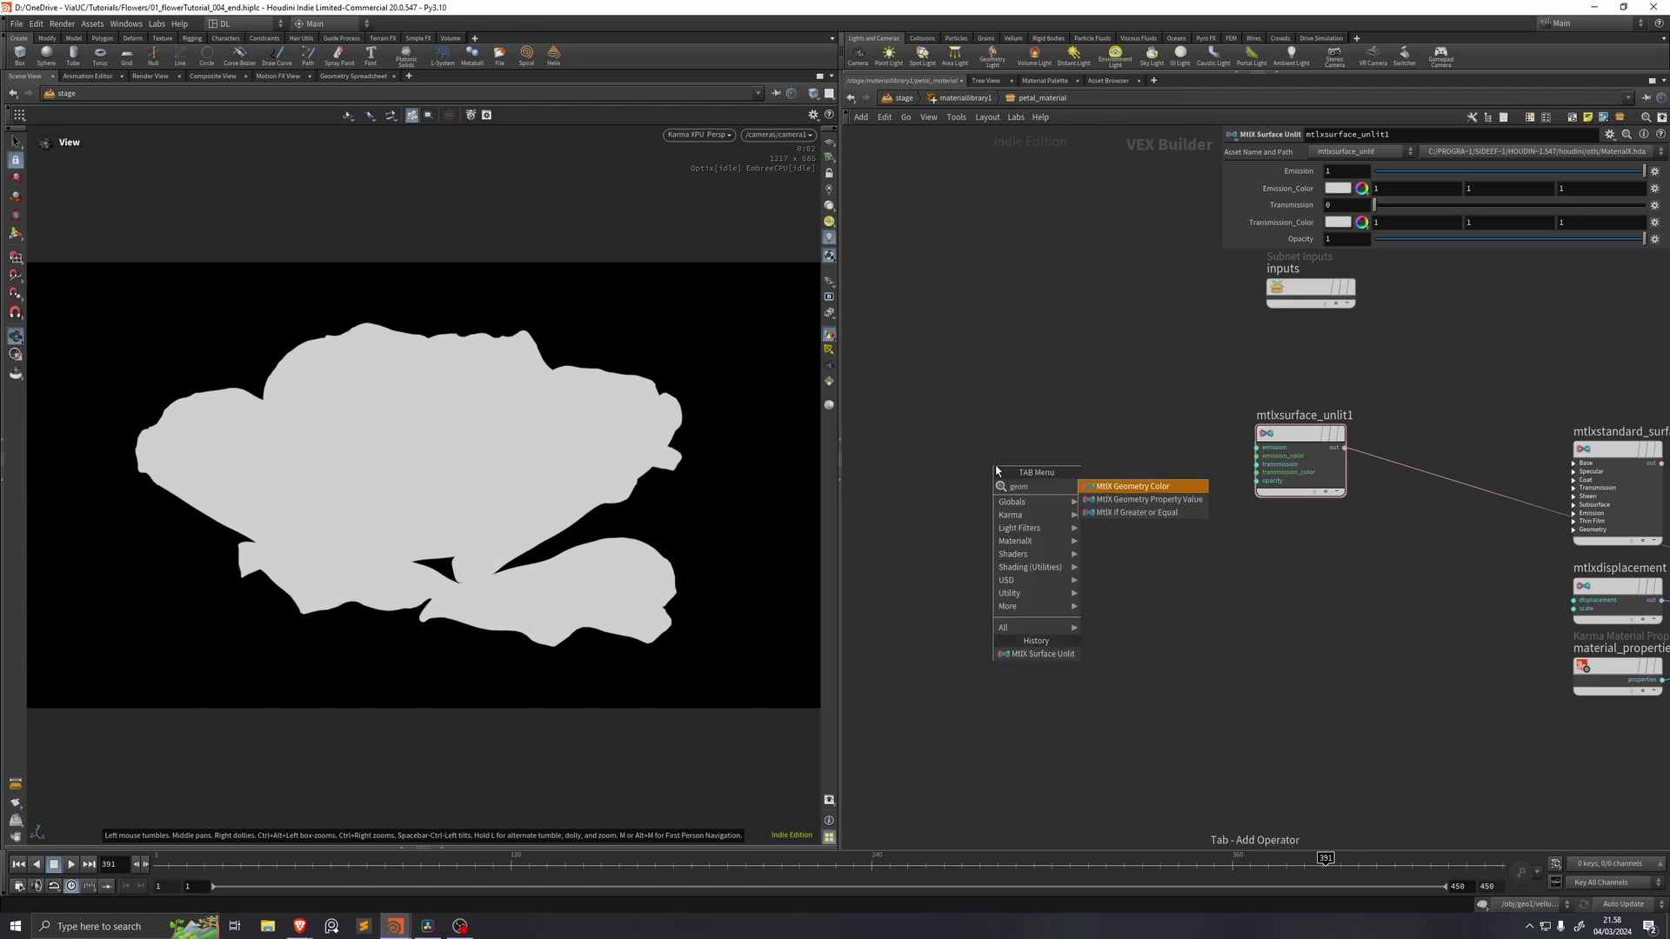
{"action": "key", "text": "Down"}
{"action": "key", "text": "Return"}
{"action": "left_click", "coordinate": [998, 474]}
Step: Set the geometry property node's signature to Vector 2 and Geomprop to uv2, and wire it into the unlit surface's emission_color
{"action": "left_click", "coordinate": [1386, 183]}
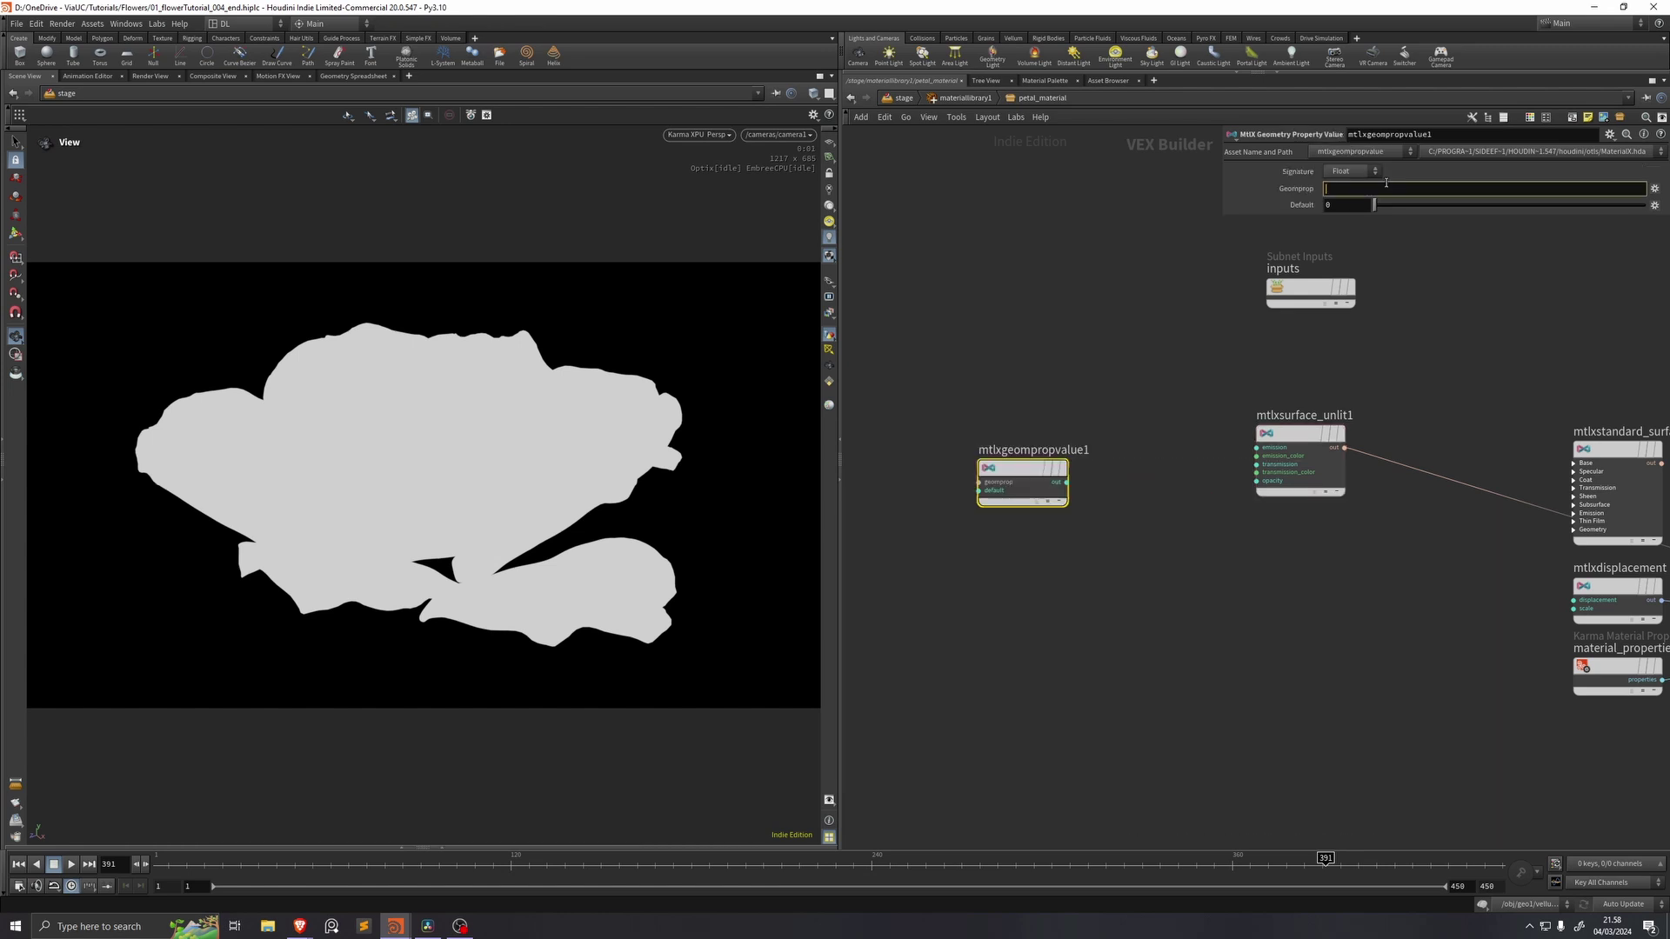
{"action": "left_click", "coordinate": [1355, 172]}
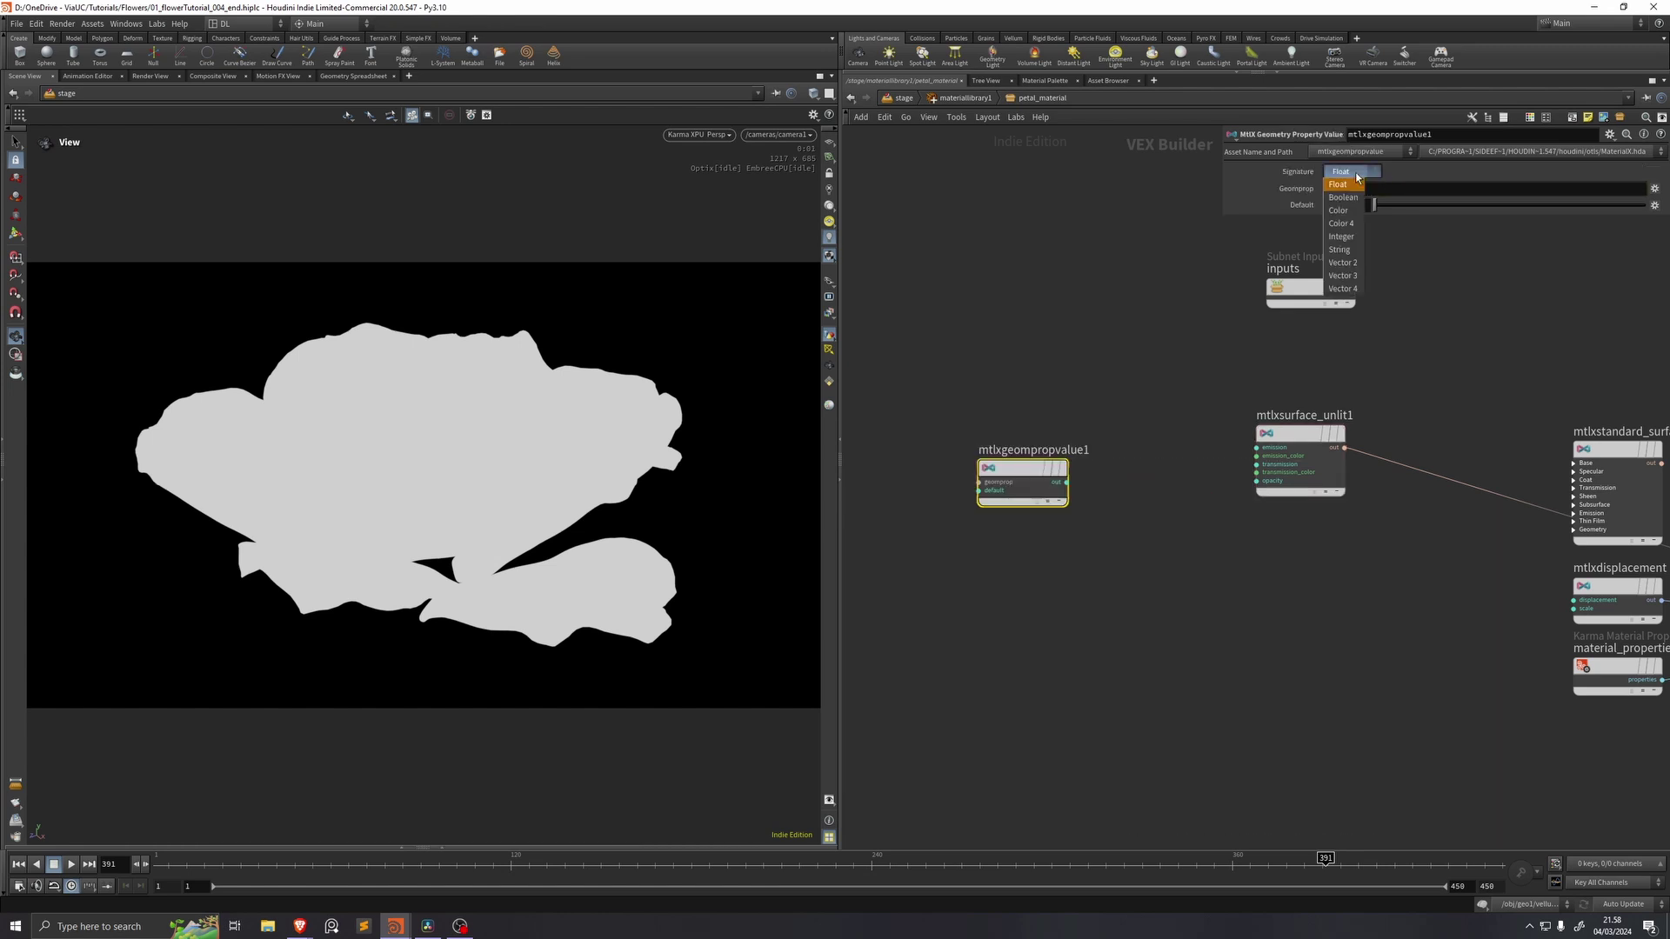
{"action": "left_click", "coordinate": [1342, 262]}
{"action": "left_click", "coordinate": [1066, 482]}
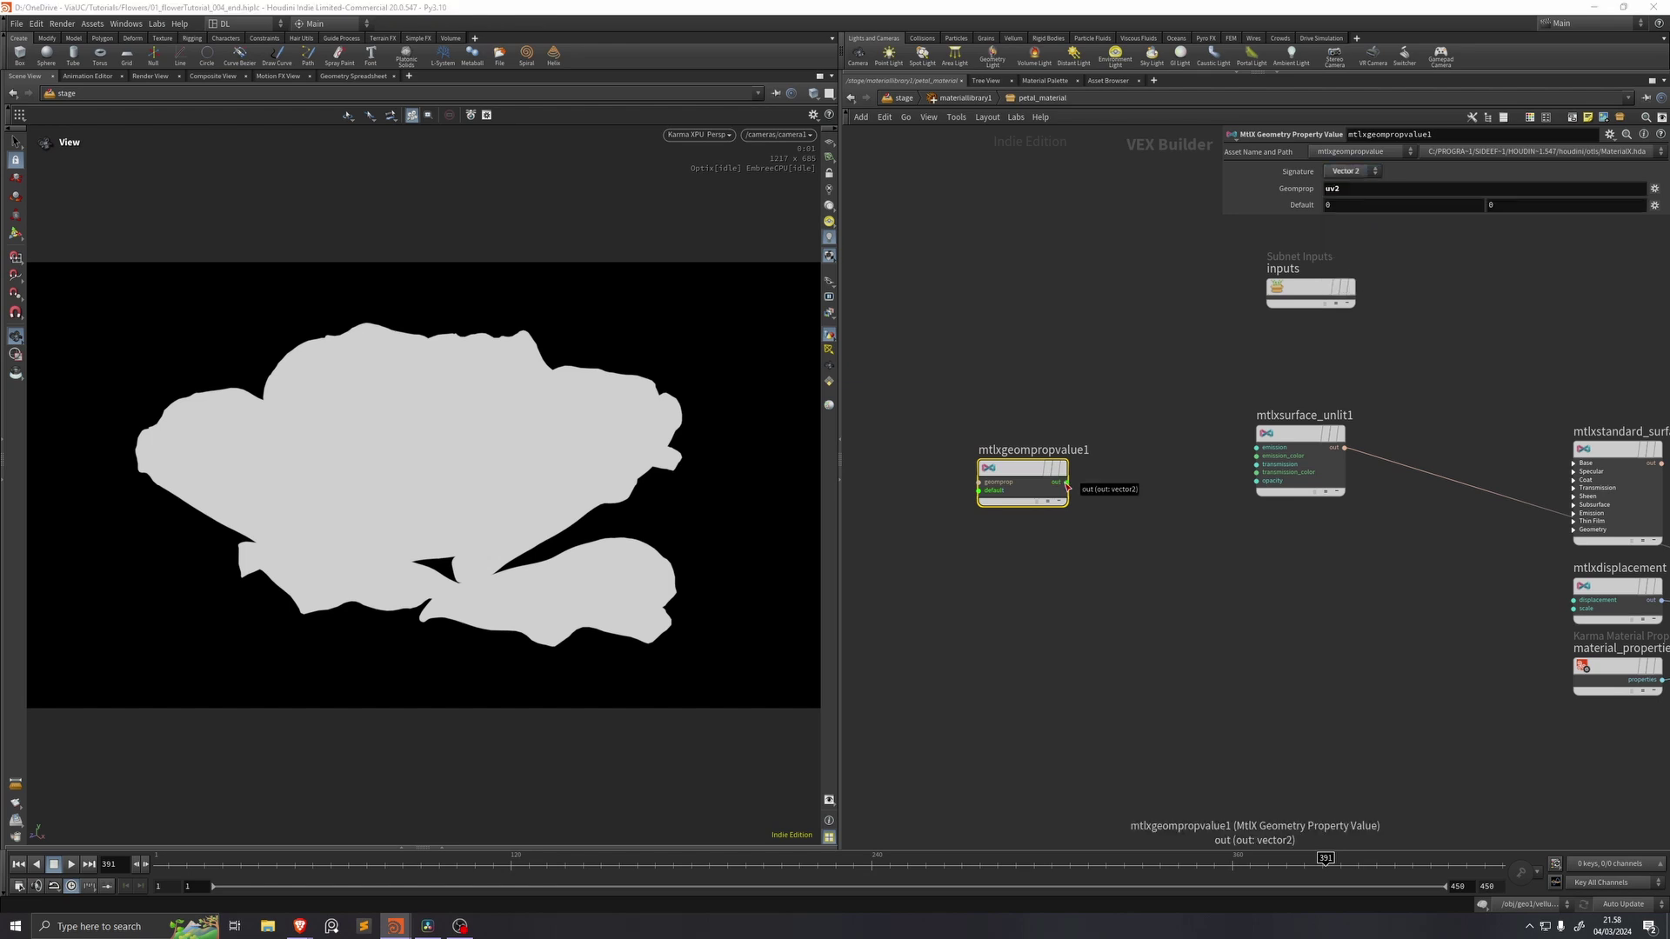
{"action": "left_click", "coordinate": [1257, 456]}
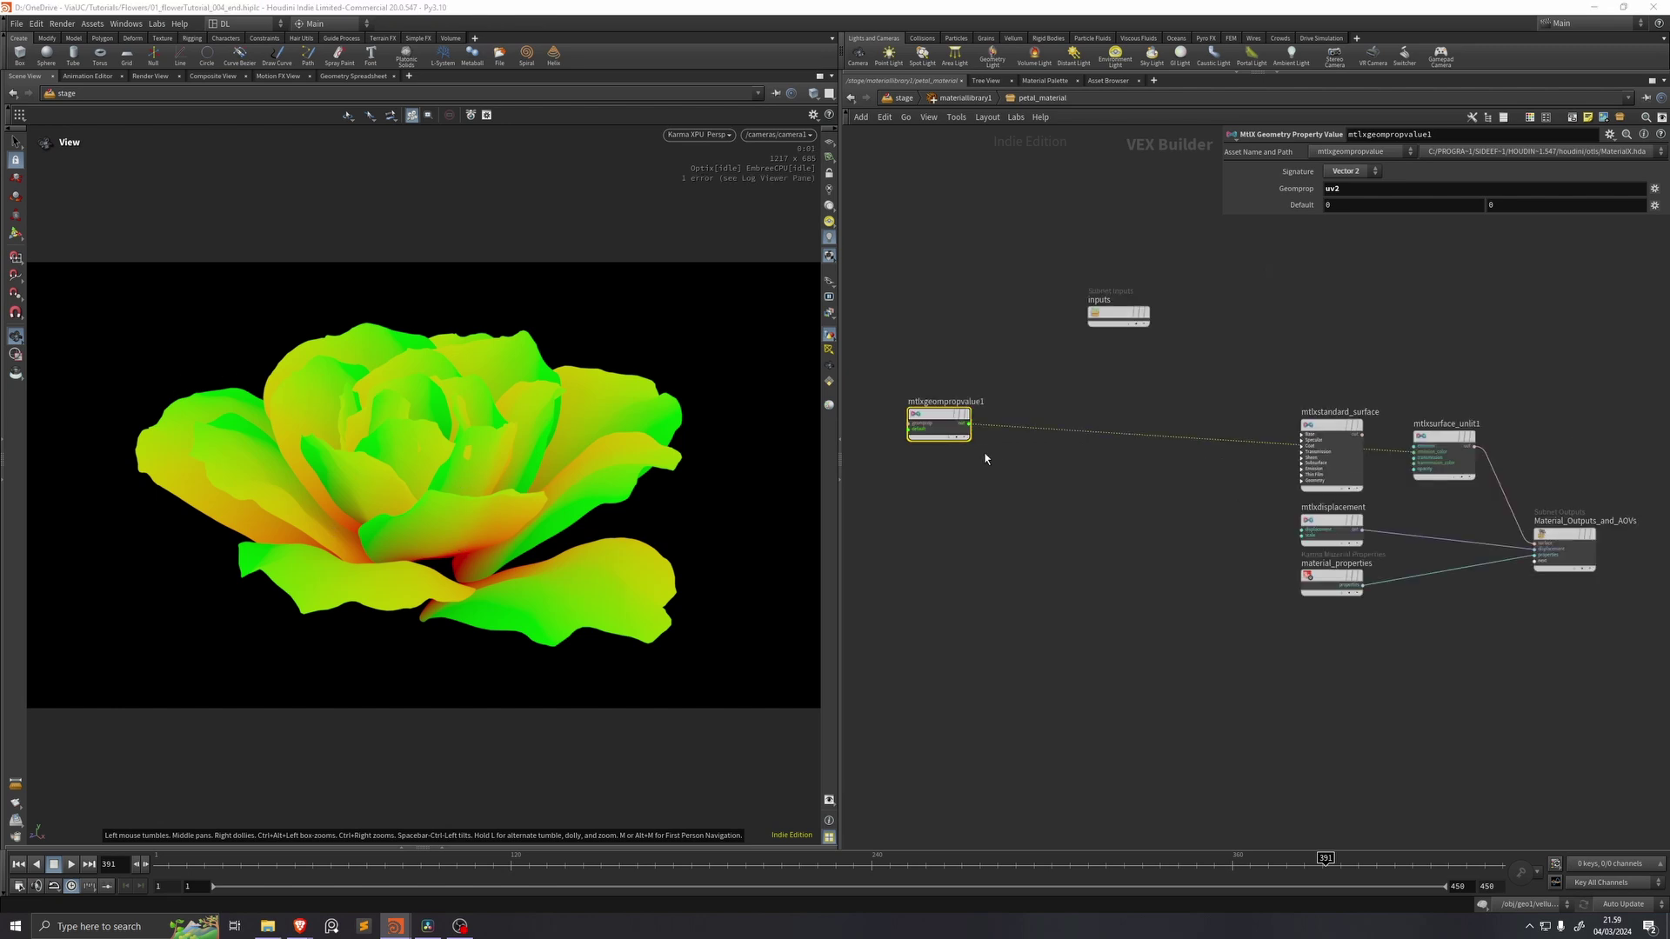
Step: Add a MtlX Separate Vector 2 node fed by the geometry property node's output
{"action": "mouse_move", "coordinate": [929, 418]}
{"action": "scroll", "coordinate": [940, 414], "scroll_direction": "up", "scroll_amount": 2}
{"action": "key", "text": "Tab"}
{"action": "type", "text": "mtlxsep"}
{"action": "key", "text": "Down"}
{"action": "key", "text": "Down"}
{"action": "key", "text": "Return"}
{"action": "left_click", "coordinate": [1122, 402]}
Step: Wire the separate node's outy output into the unlit surface's emission_color
{"action": "scroll", "coordinate": [1175, 424], "scroll_direction": "up", "scroll_amount": 2}
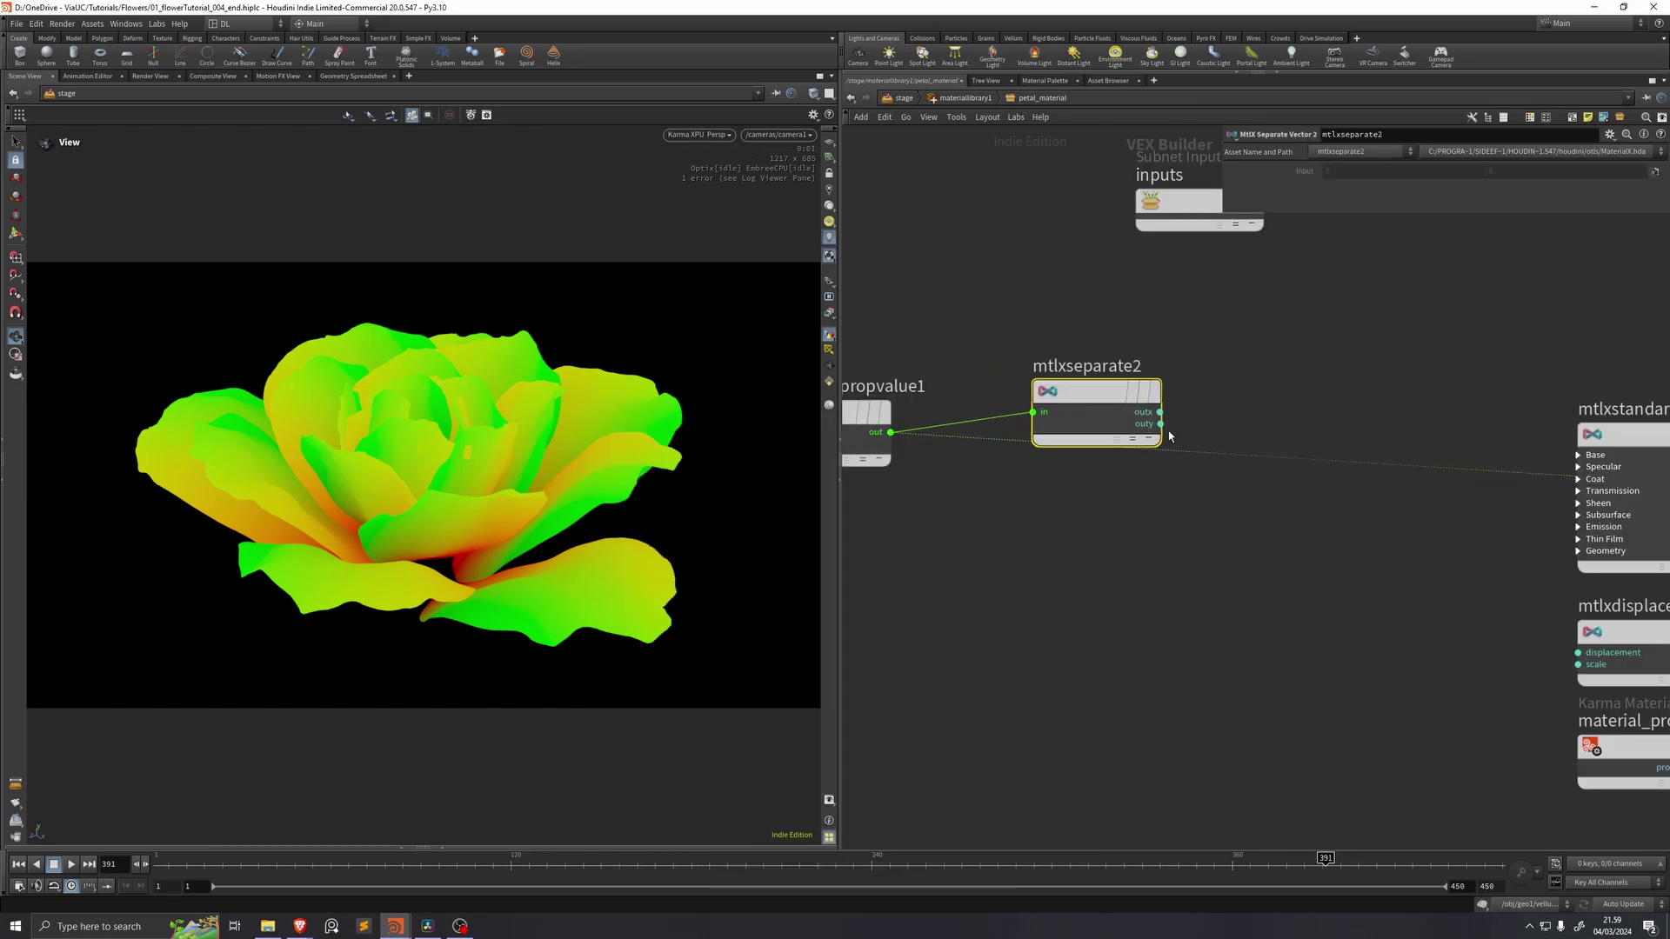
{"action": "left_click", "coordinate": [1160, 425]}
{"action": "middle_click_drag", "start_coordinate": [1484, 422], "coordinate": [1046, 399]}
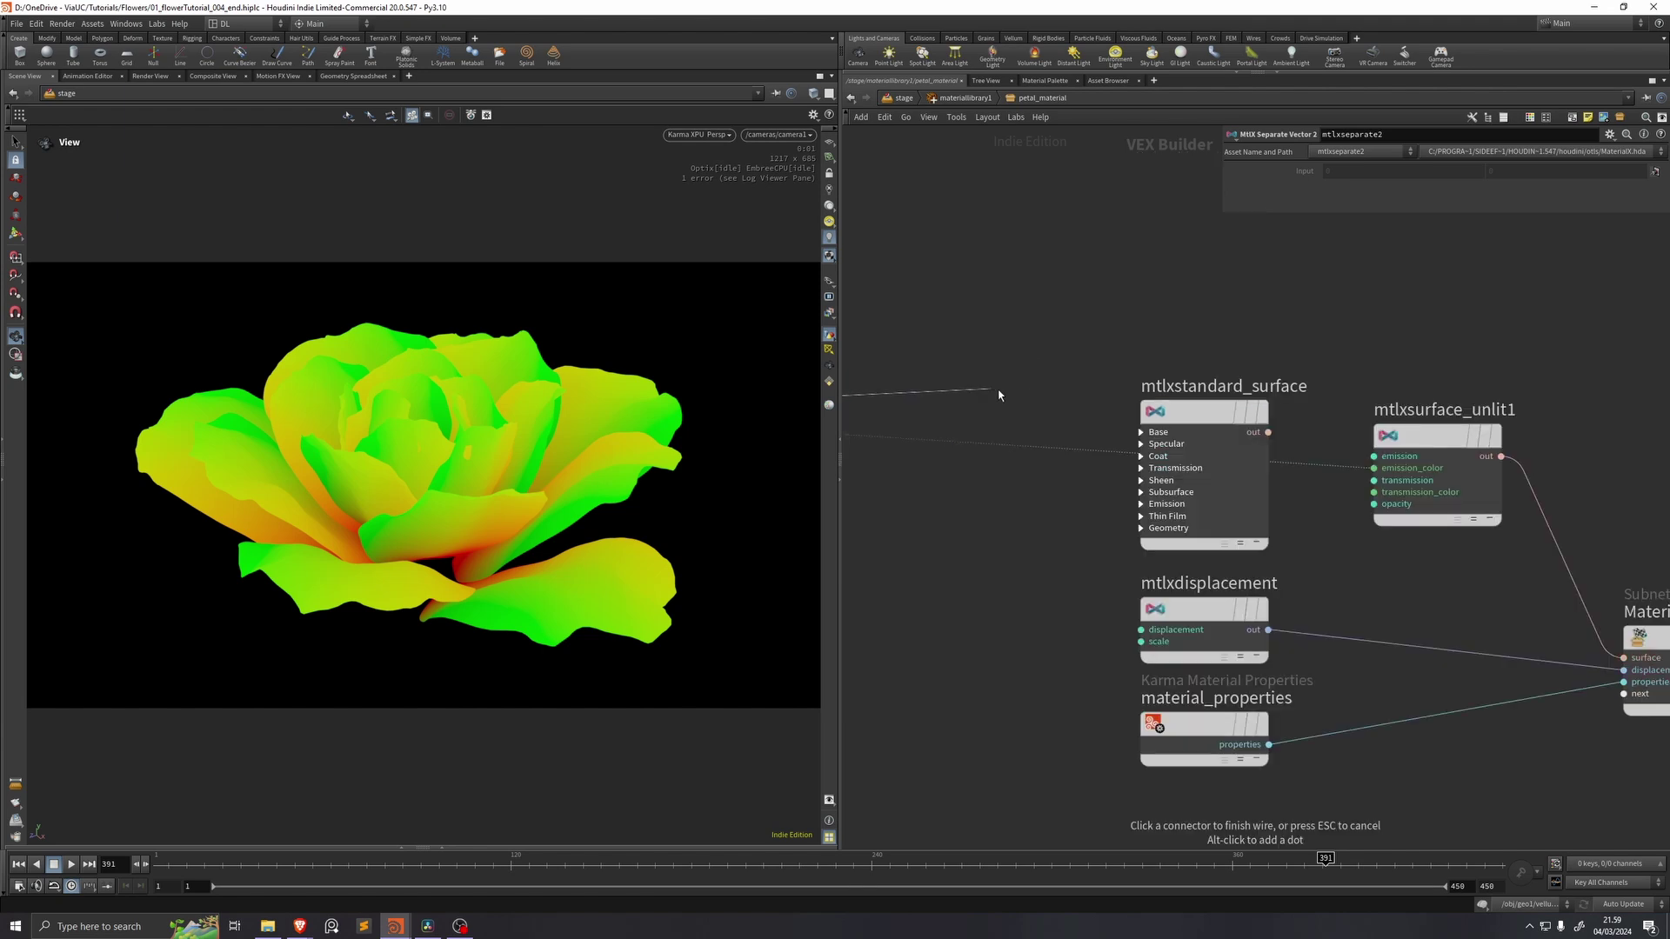
{"action": "left_click", "coordinate": [1352, 468]}
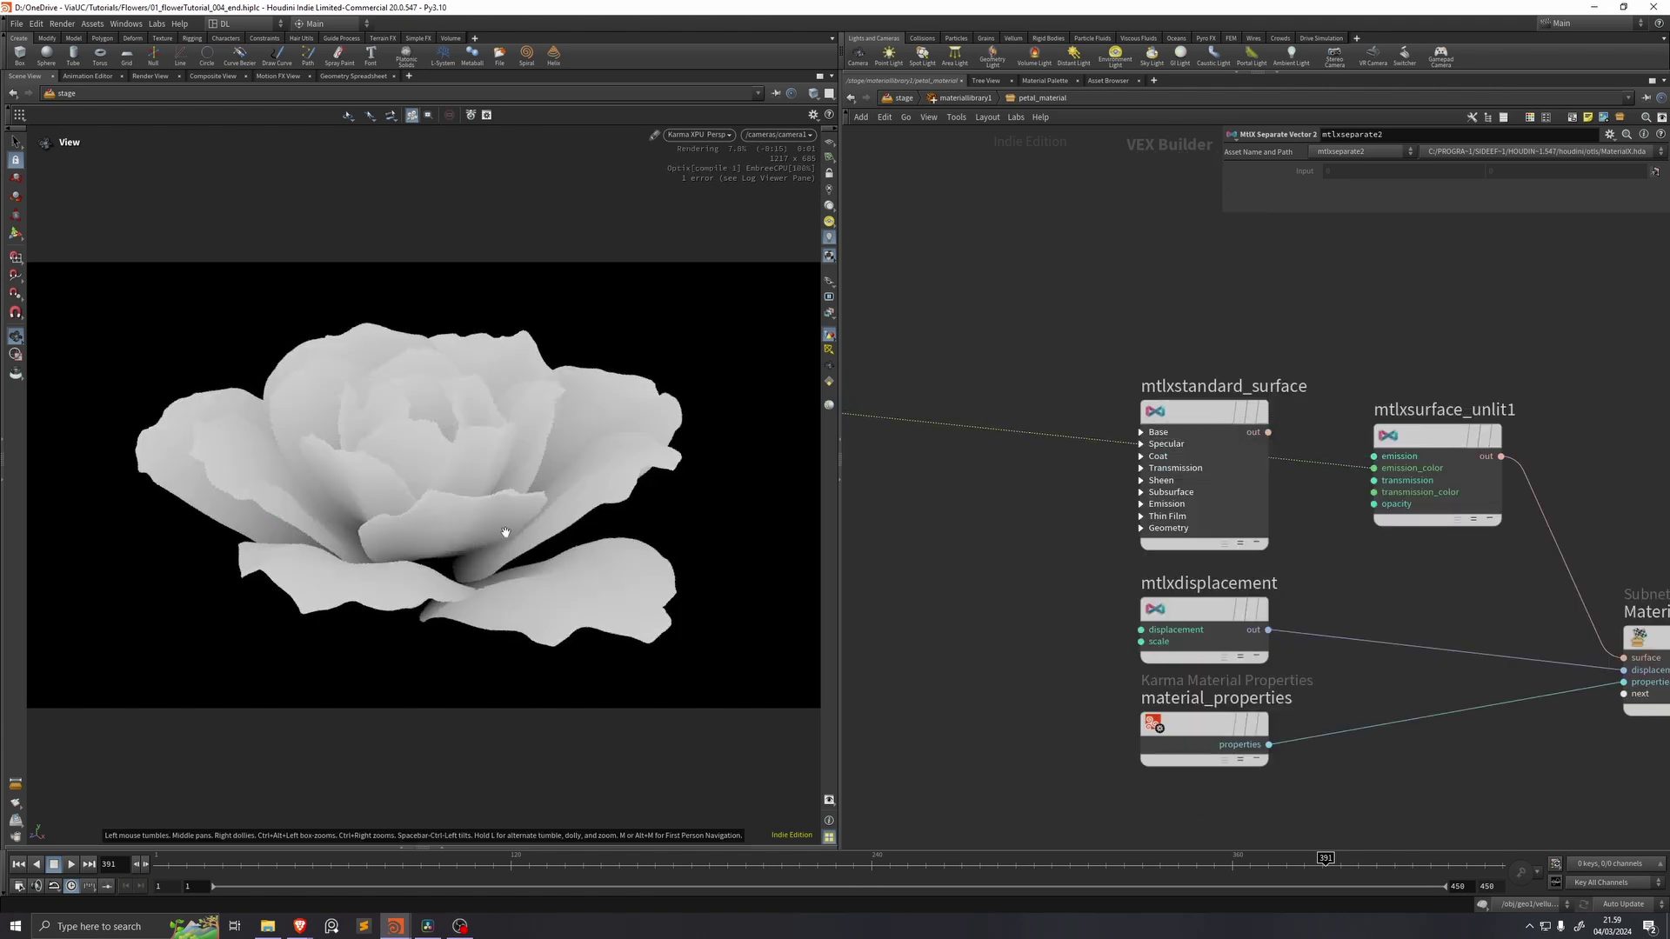
Step: Insert a Karma Ramp Const between outy and emission_color, coloring its first ramp point 0.23, 0.09, 0.075
{"action": "middle_click_drag", "start_coordinate": [842, 504], "coordinate": [1218, 540]}
{"action": "key", "text": "Tab"}
{"action": "type", "text": "k"}
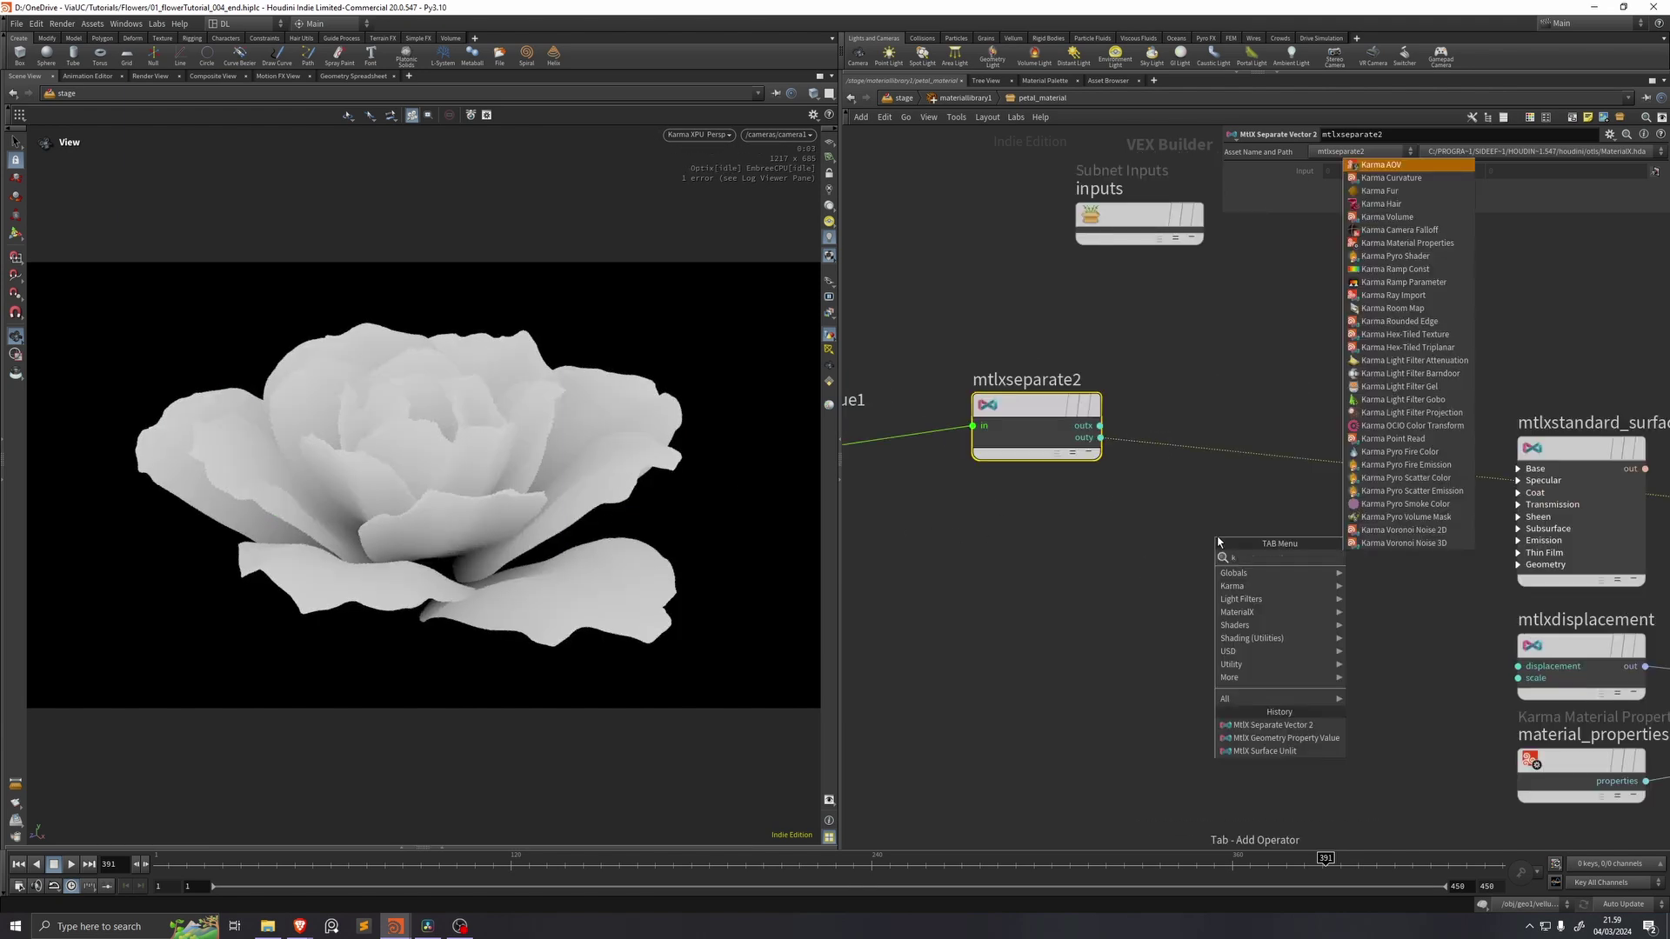
{"action": "type", "text": "arma ram"}
{"action": "double_click", "coordinate": [1270, 227]}
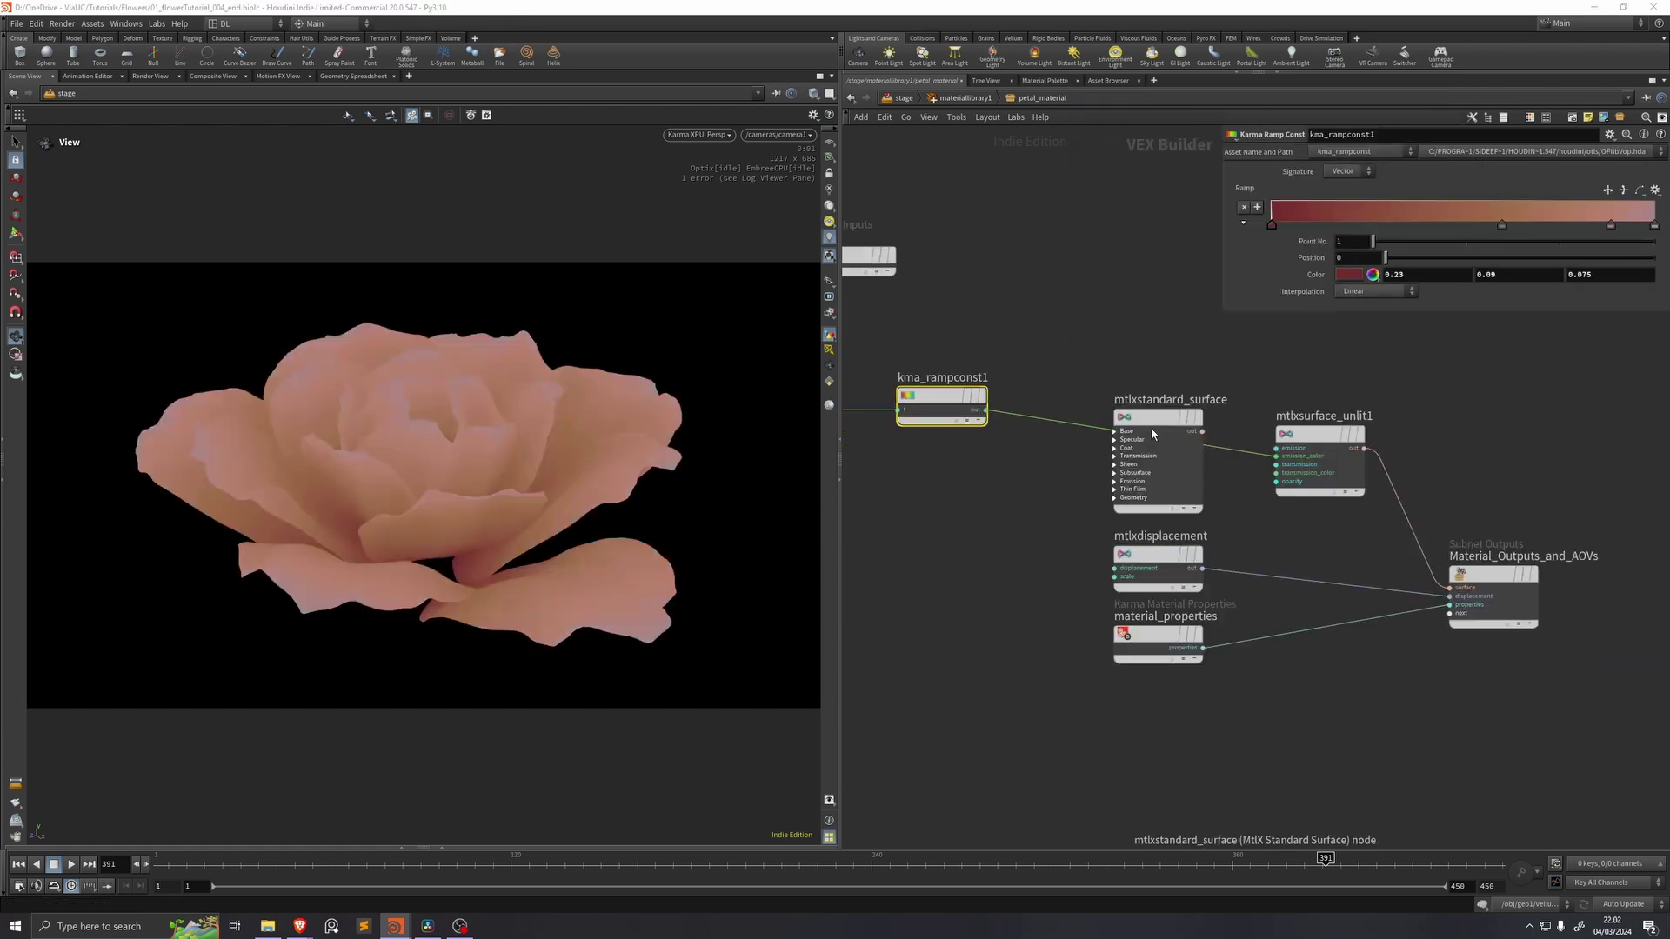
Step: Wire the color ramp into the standard surface's base_color and connect the standard surface to the material output's surface input
{"action": "scroll", "coordinate": [1107, 435], "scroll_direction": "up", "scroll_amount": 2}
{"action": "left_click", "coordinate": [1098, 433]}
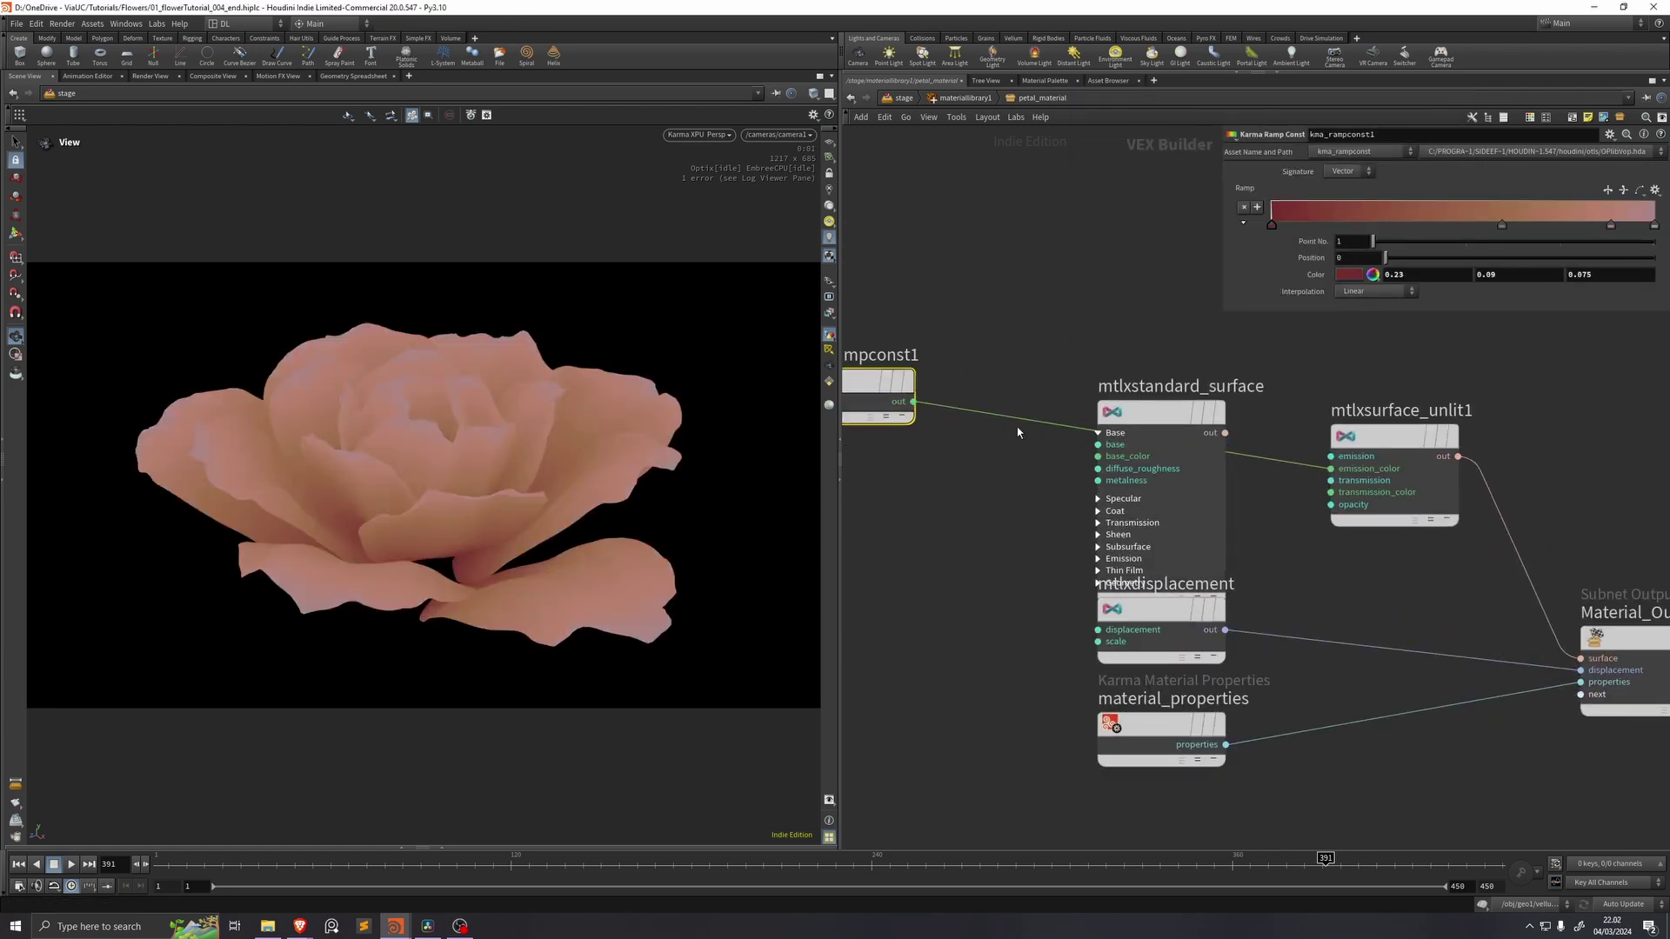
{"action": "left_click", "coordinate": [914, 402]}
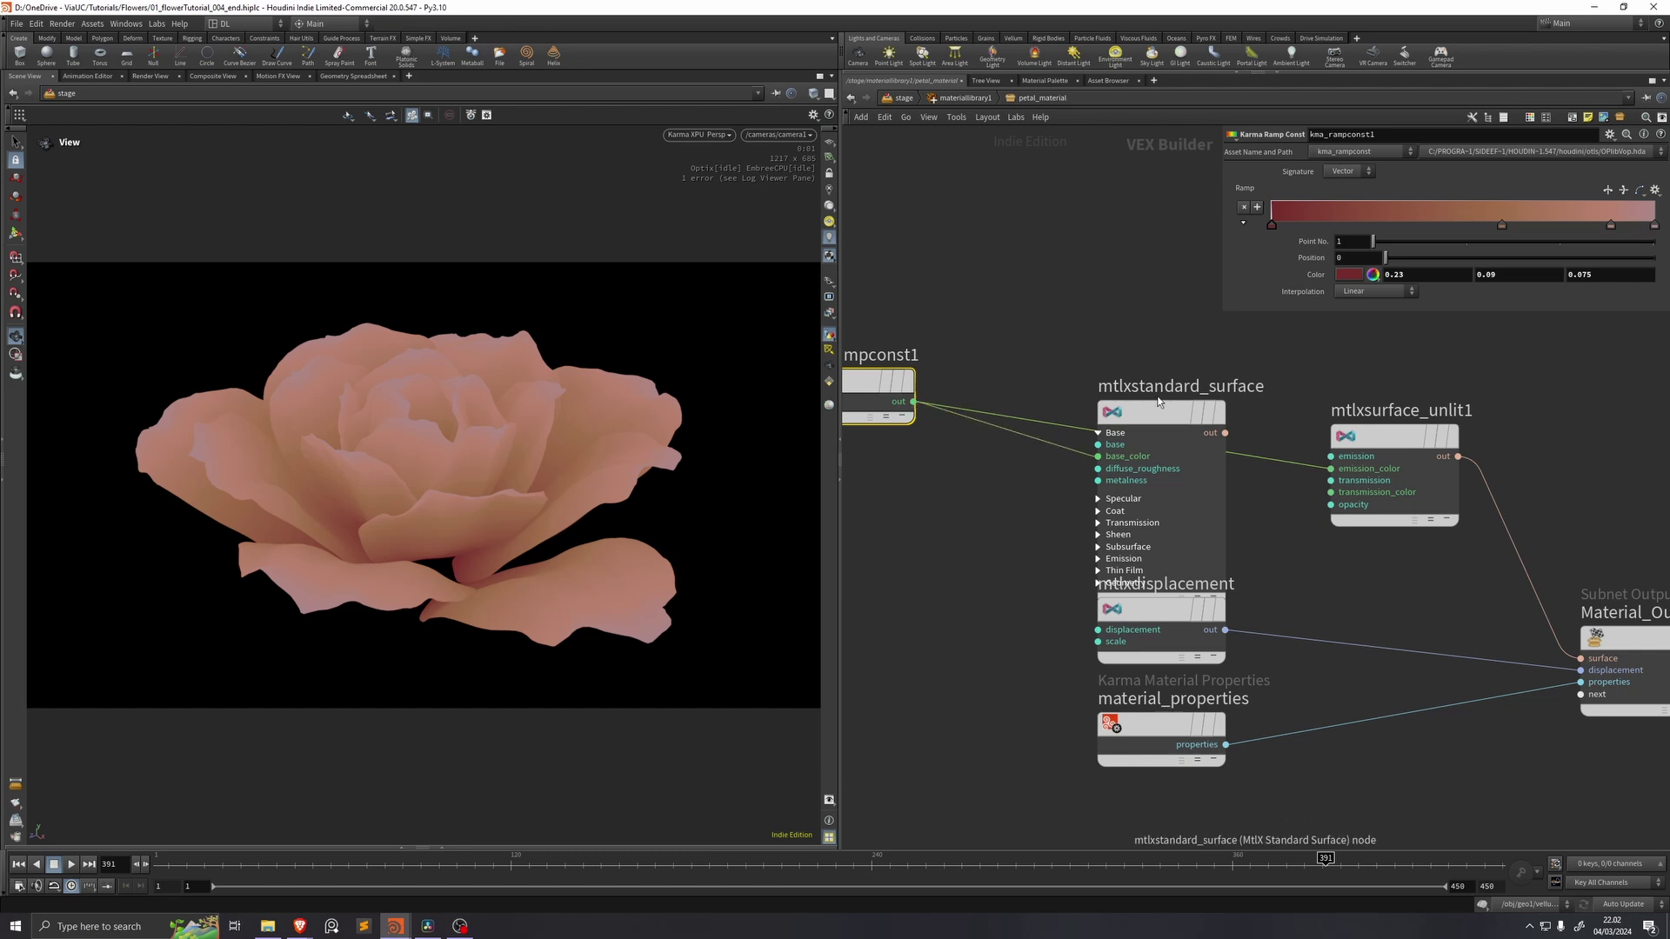
{"action": "left_click", "coordinate": [1225, 432]}
{"action": "middle_click_drag", "start_coordinate": [1463, 383], "coordinate": [1225, 292]}
{"action": "left_click", "coordinate": [1340, 568]}
Step: Expand the standard surface's Subsurface inputs and wire the color ramp into subsurface_color
{"action": "middle_click_drag", "start_coordinate": [1154, 548], "coordinate": [1393, 530]}
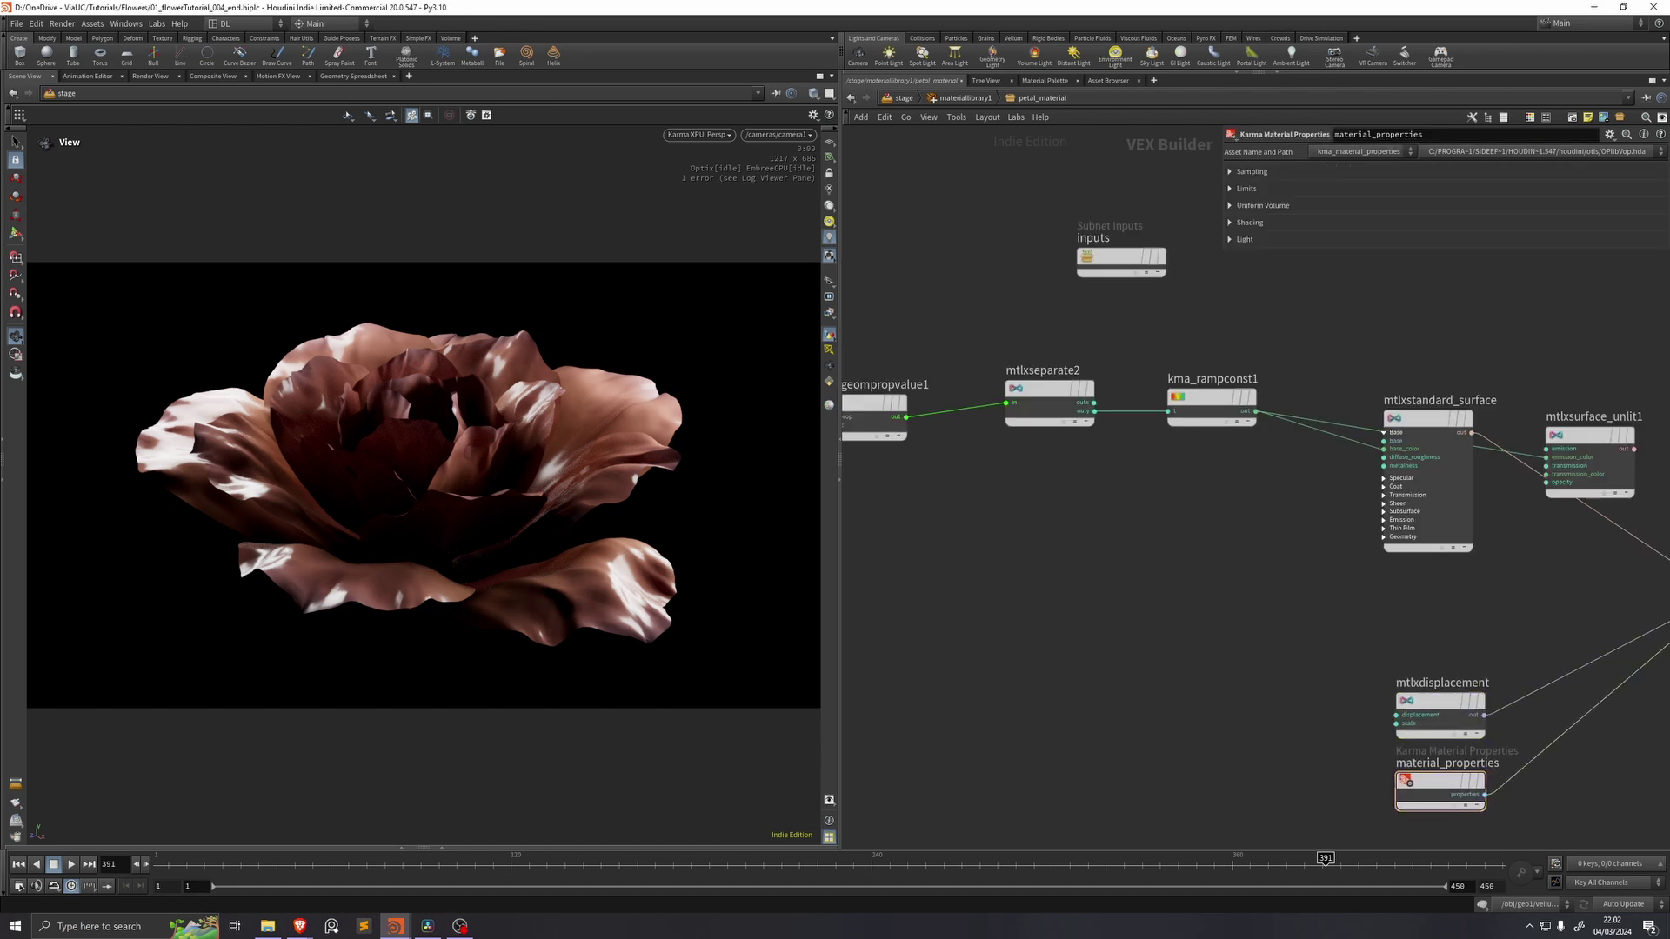
{"action": "scroll", "coordinate": [1393, 478], "scroll_direction": "up", "scroll_amount": 2}
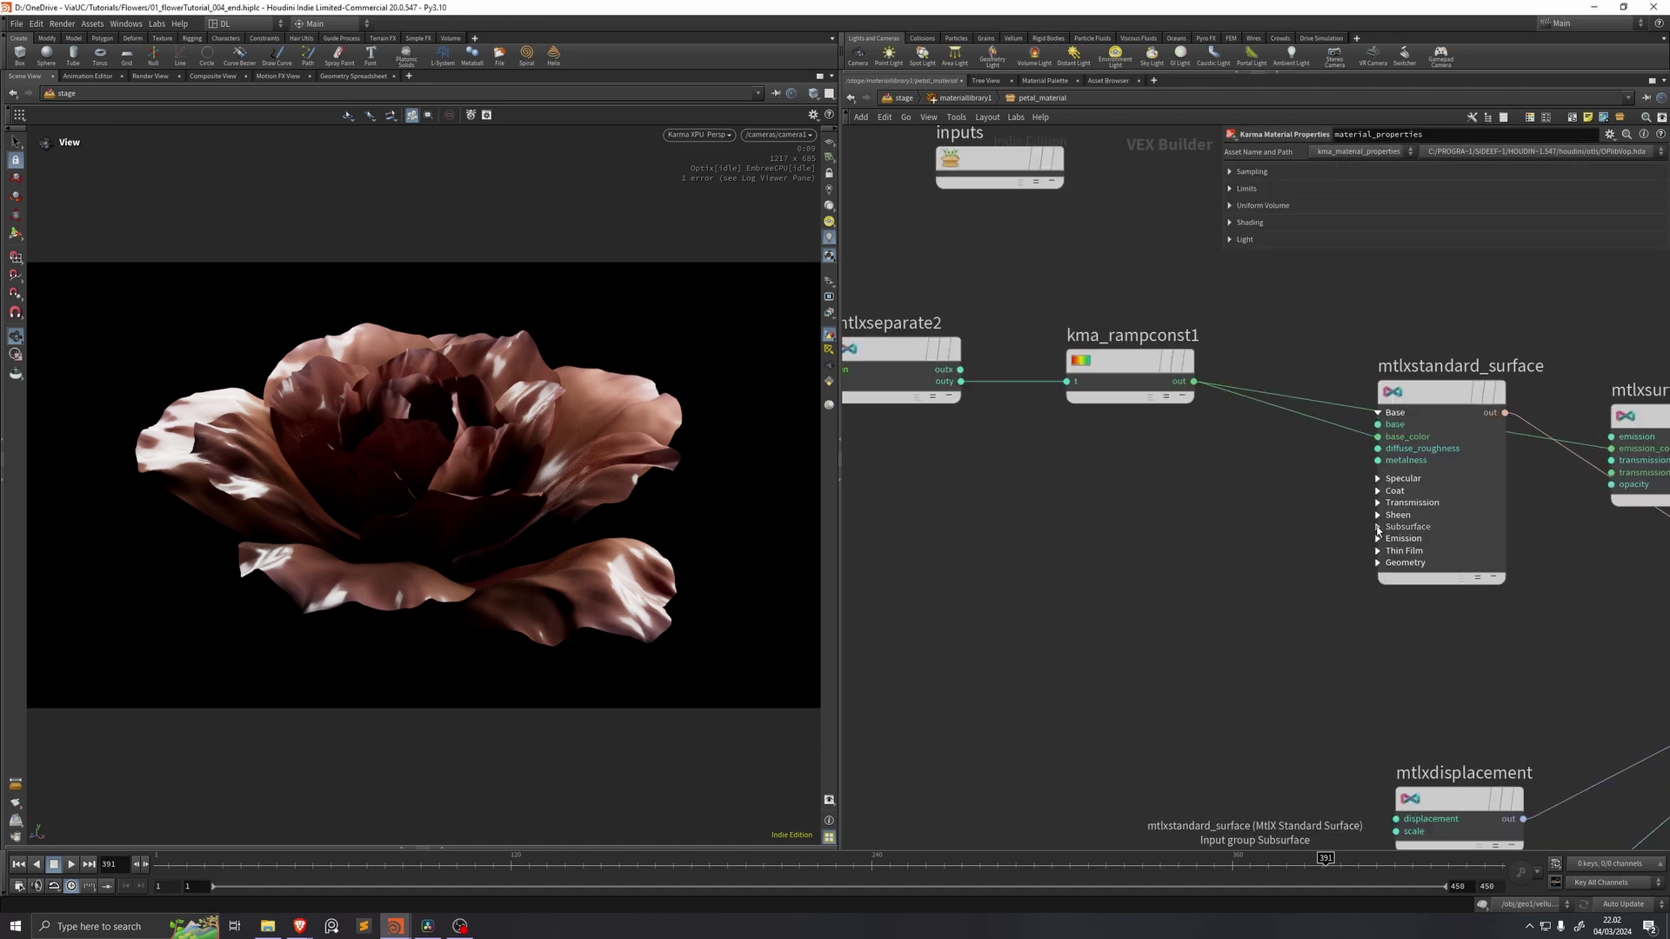
{"action": "left_click", "coordinate": [1377, 527]}
{"action": "left_click", "coordinate": [1193, 381]}
{"action": "left_click", "coordinate": [1378, 551]}
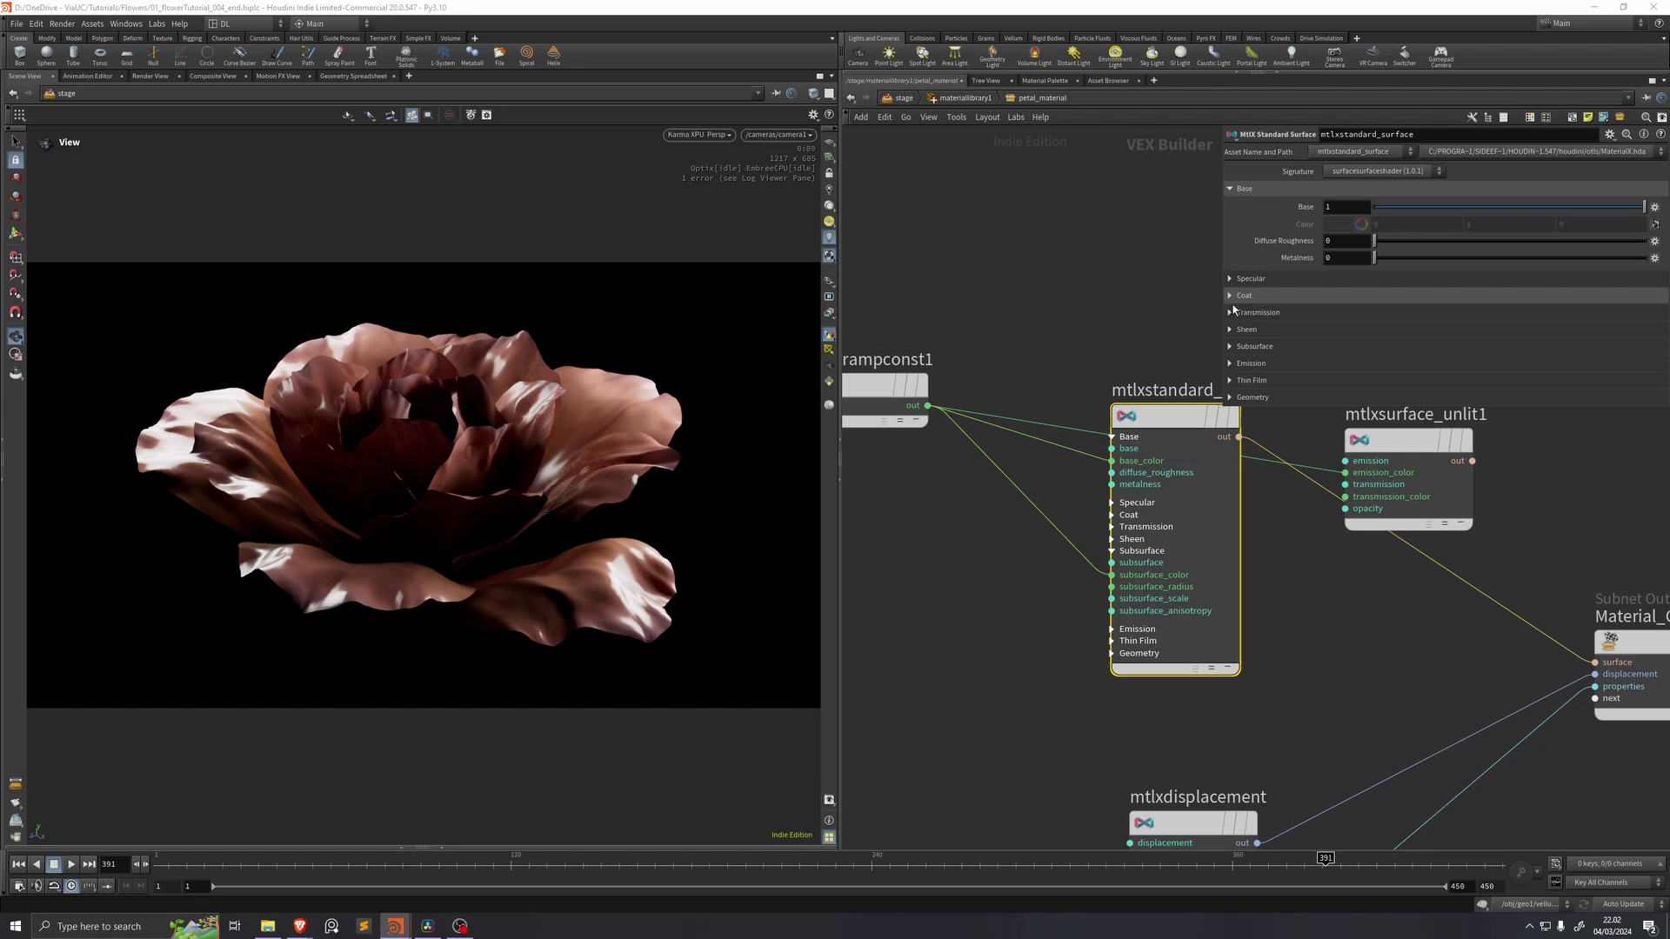
Step: Set the standard surface's specular Roughness to 0.618 and its Subsurface amount to 0.7
{"action": "left_click", "coordinate": [1231, 279]}
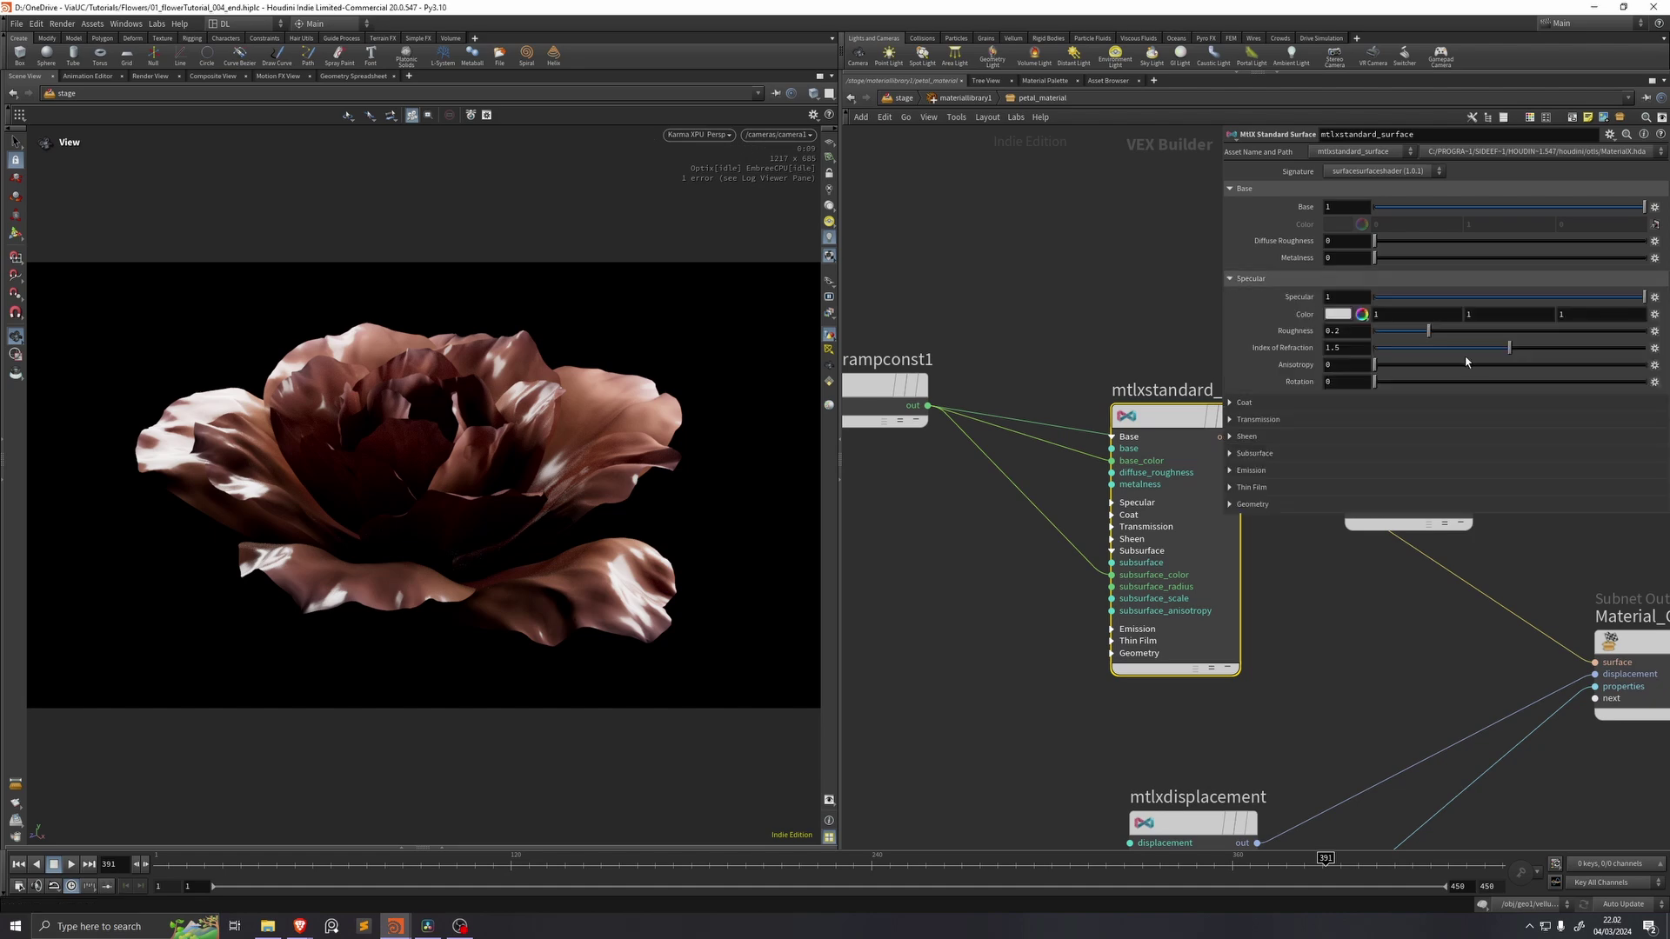
{"action": "left_click", "coordinate": [1540, 332]}
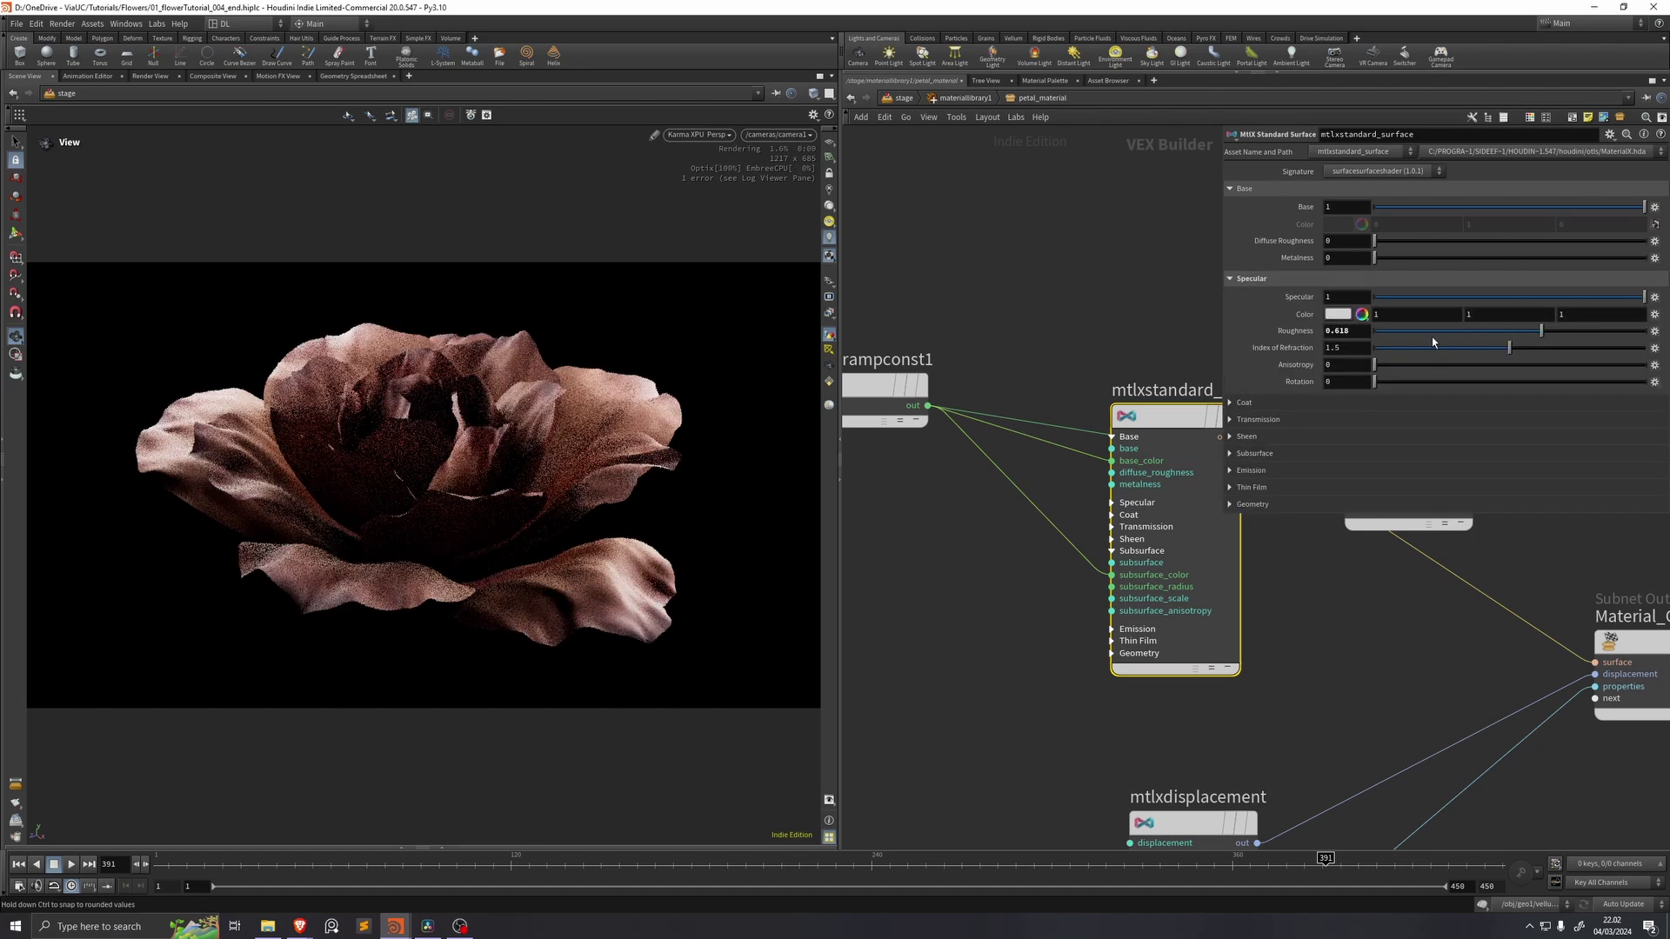
{"action": "left_click", "coordinate": [1251, 453]}
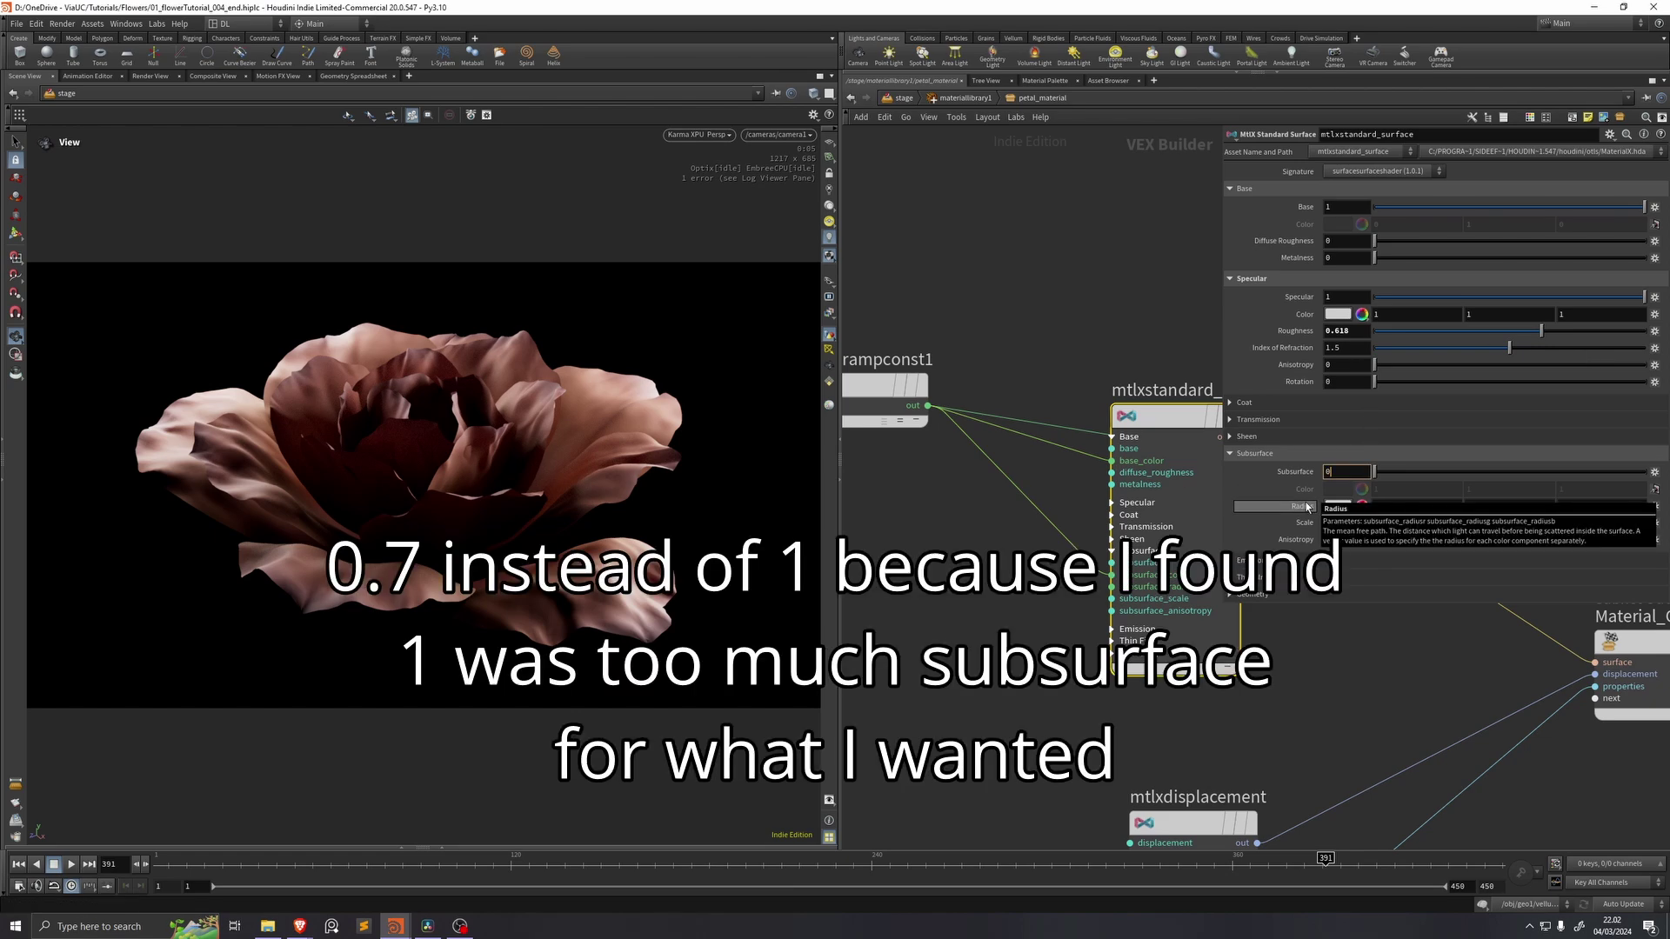
{"action": "type", "text": "0.7"}
{"action": "key", "text": "Return"}
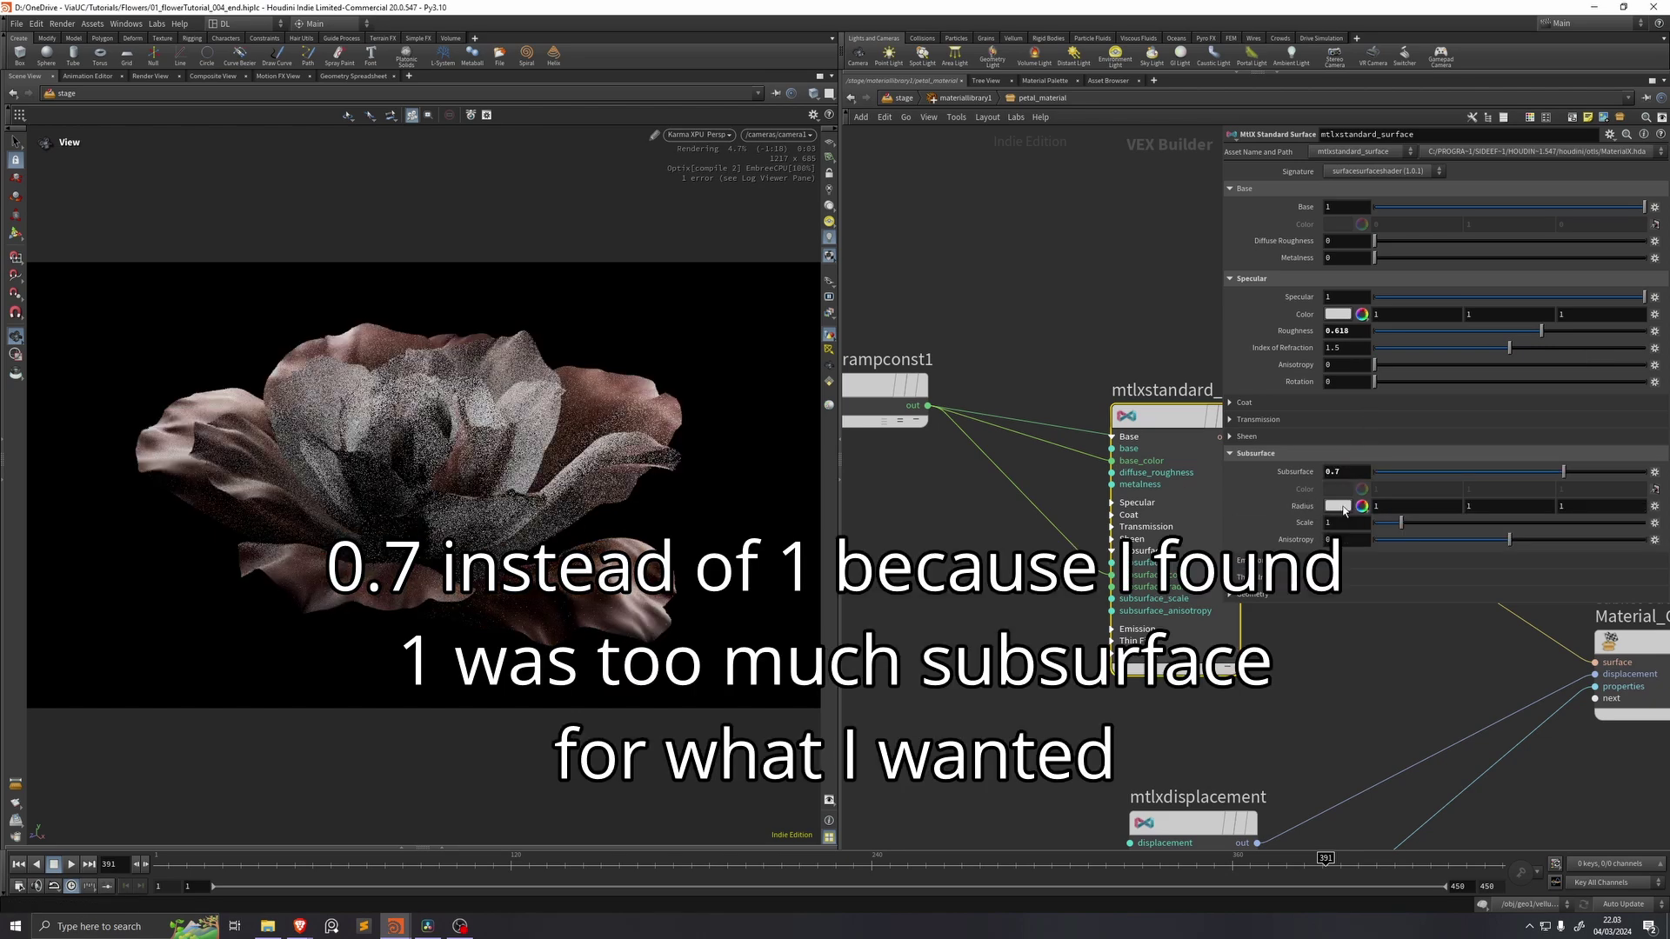
Step: Set the subsurface Radius color to a warm peach of 1, 0.71075, 0.555
{"action": "left_click", "coordinate": [1342, 507]}
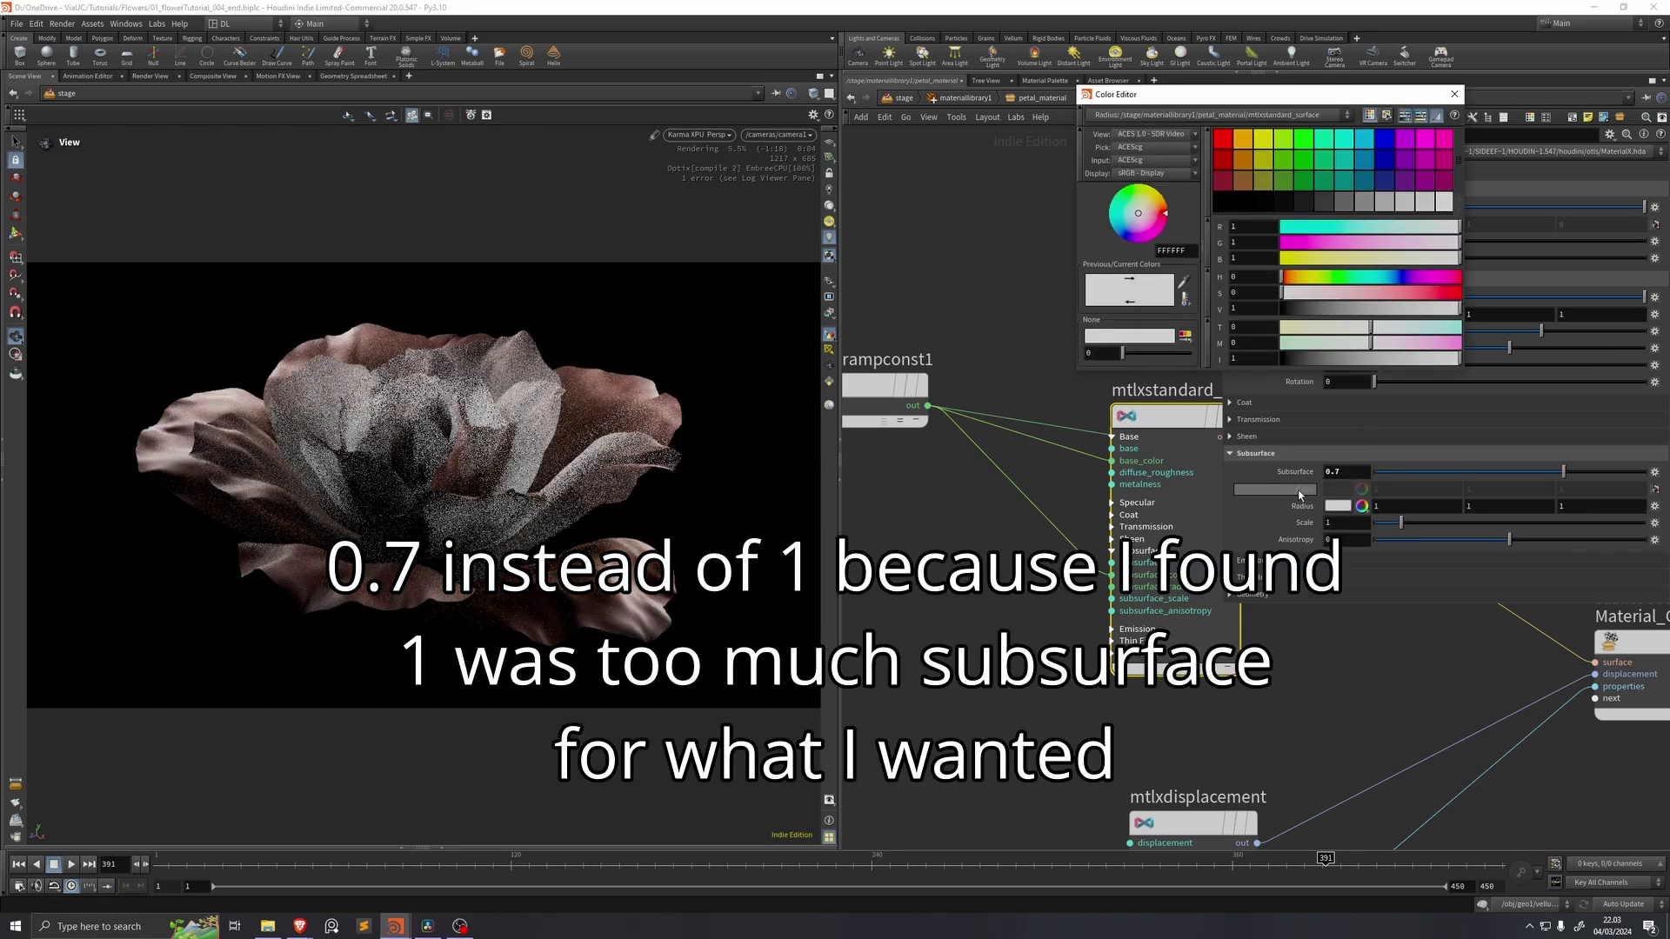
{"action": "left_click", "coordinate": [1291, 276]}
{"action": "left_click", "coordinate": [1361, 292]}
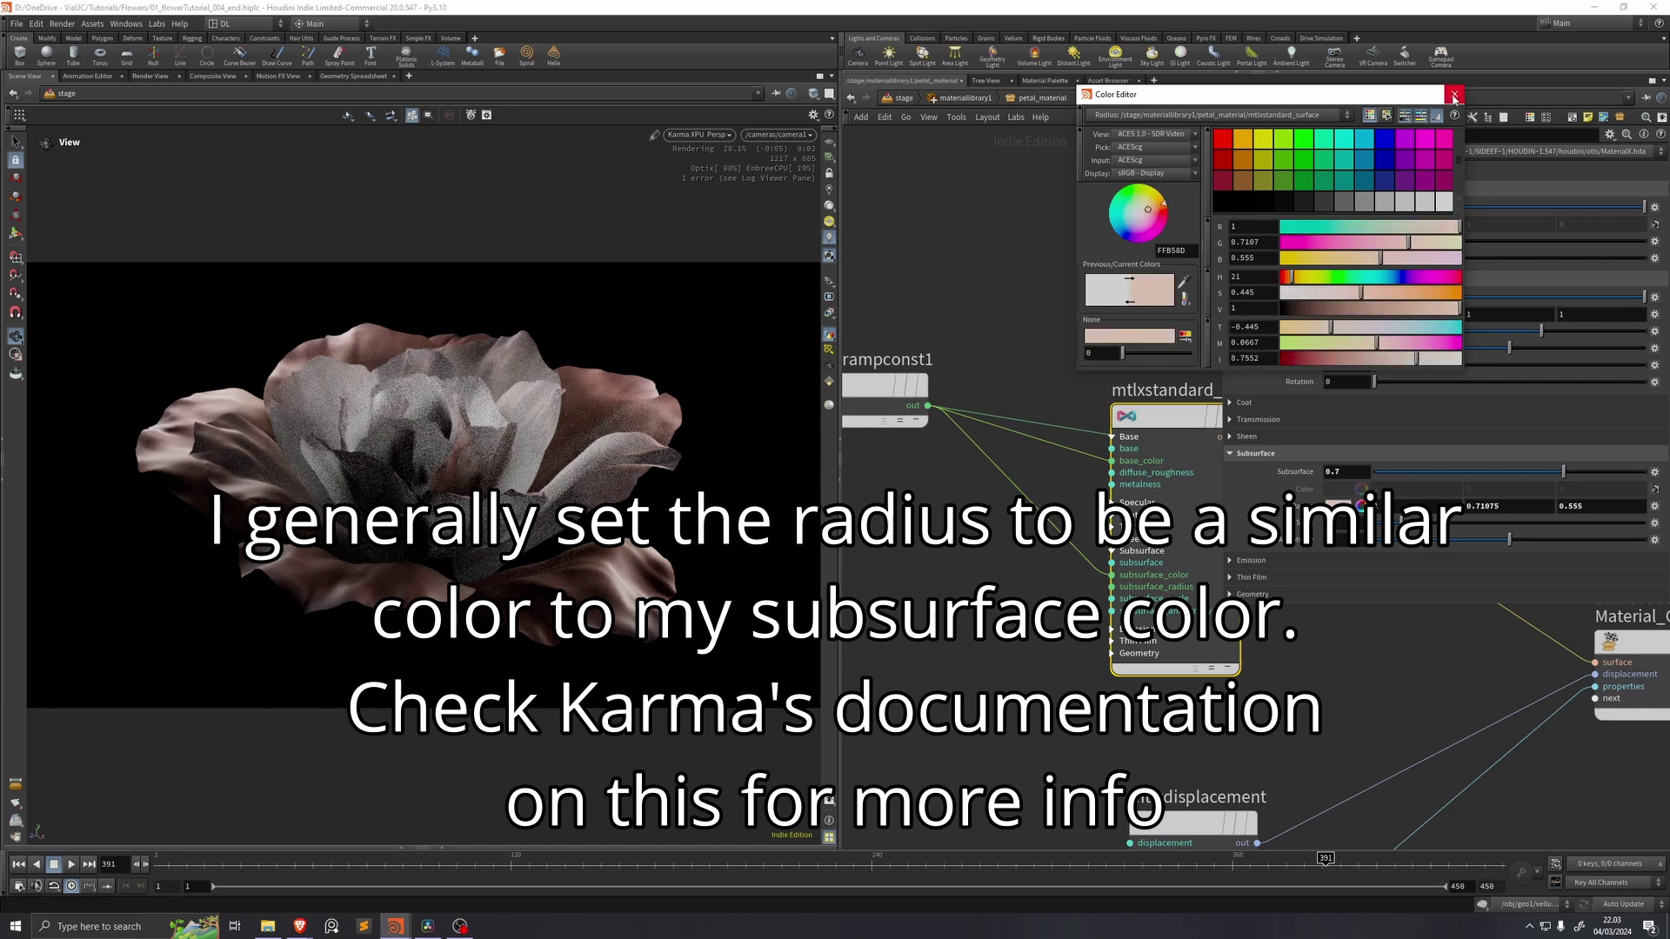
Step: Expand the standard surface's Geometry settings and enable Thin Walled
{"action": "left_click", "coordinate": [1453, 94]}
{"action": "left_click", "coordinate": [1252, 594]}
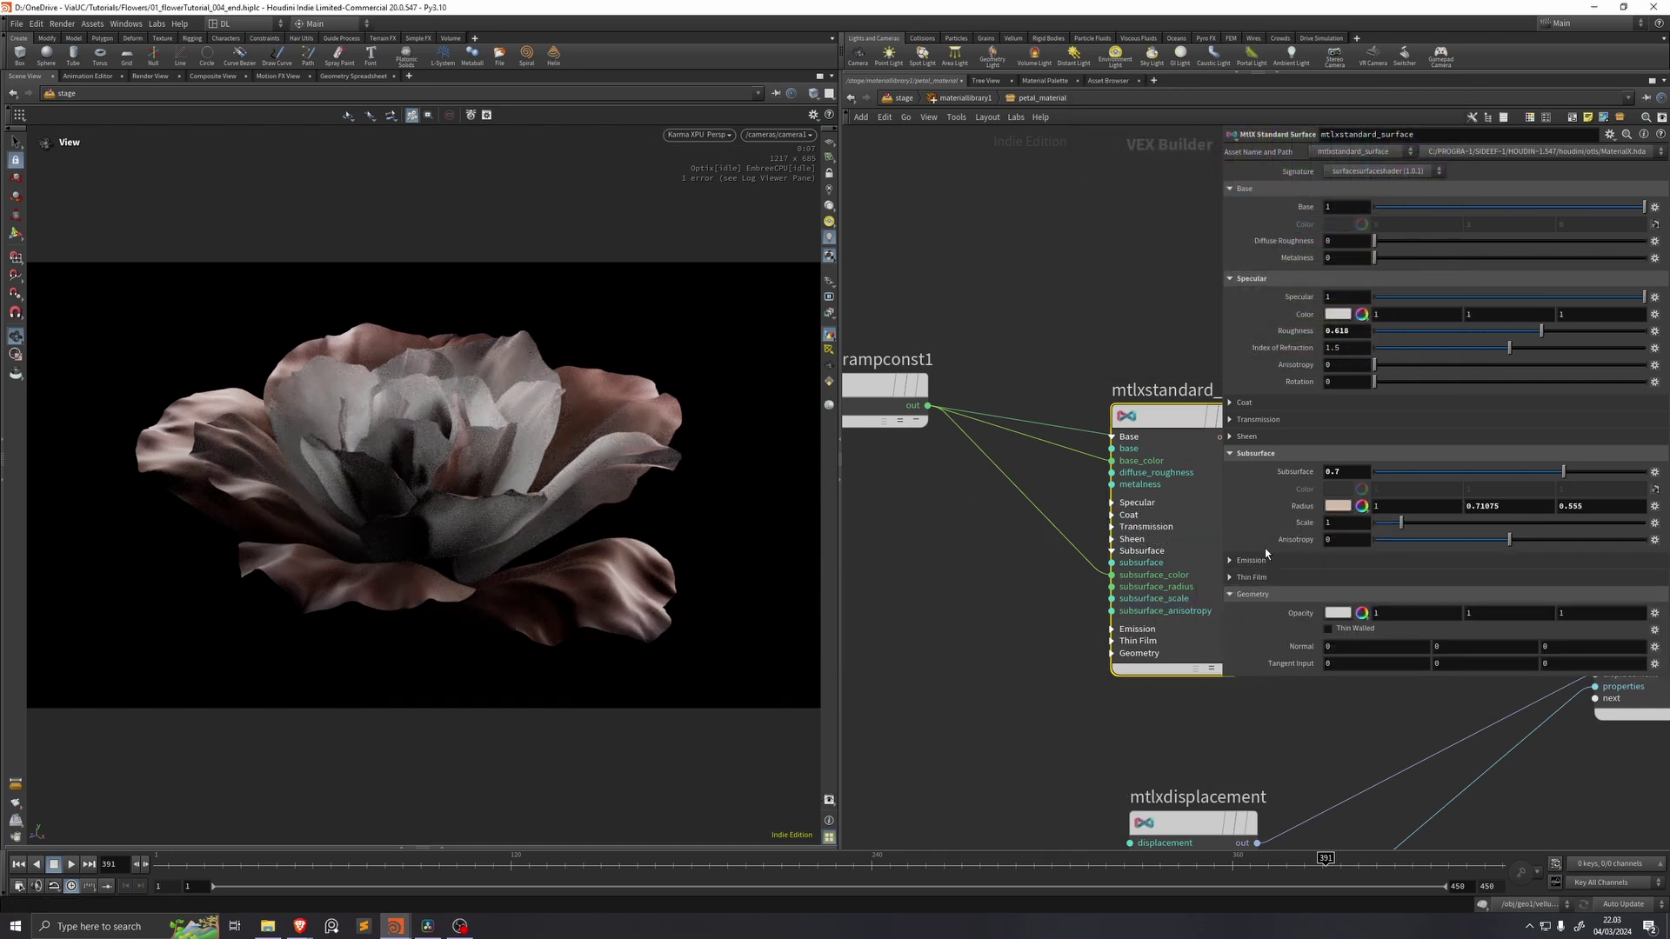
{"action": "left_click", "coordinate": [1326, 630]}
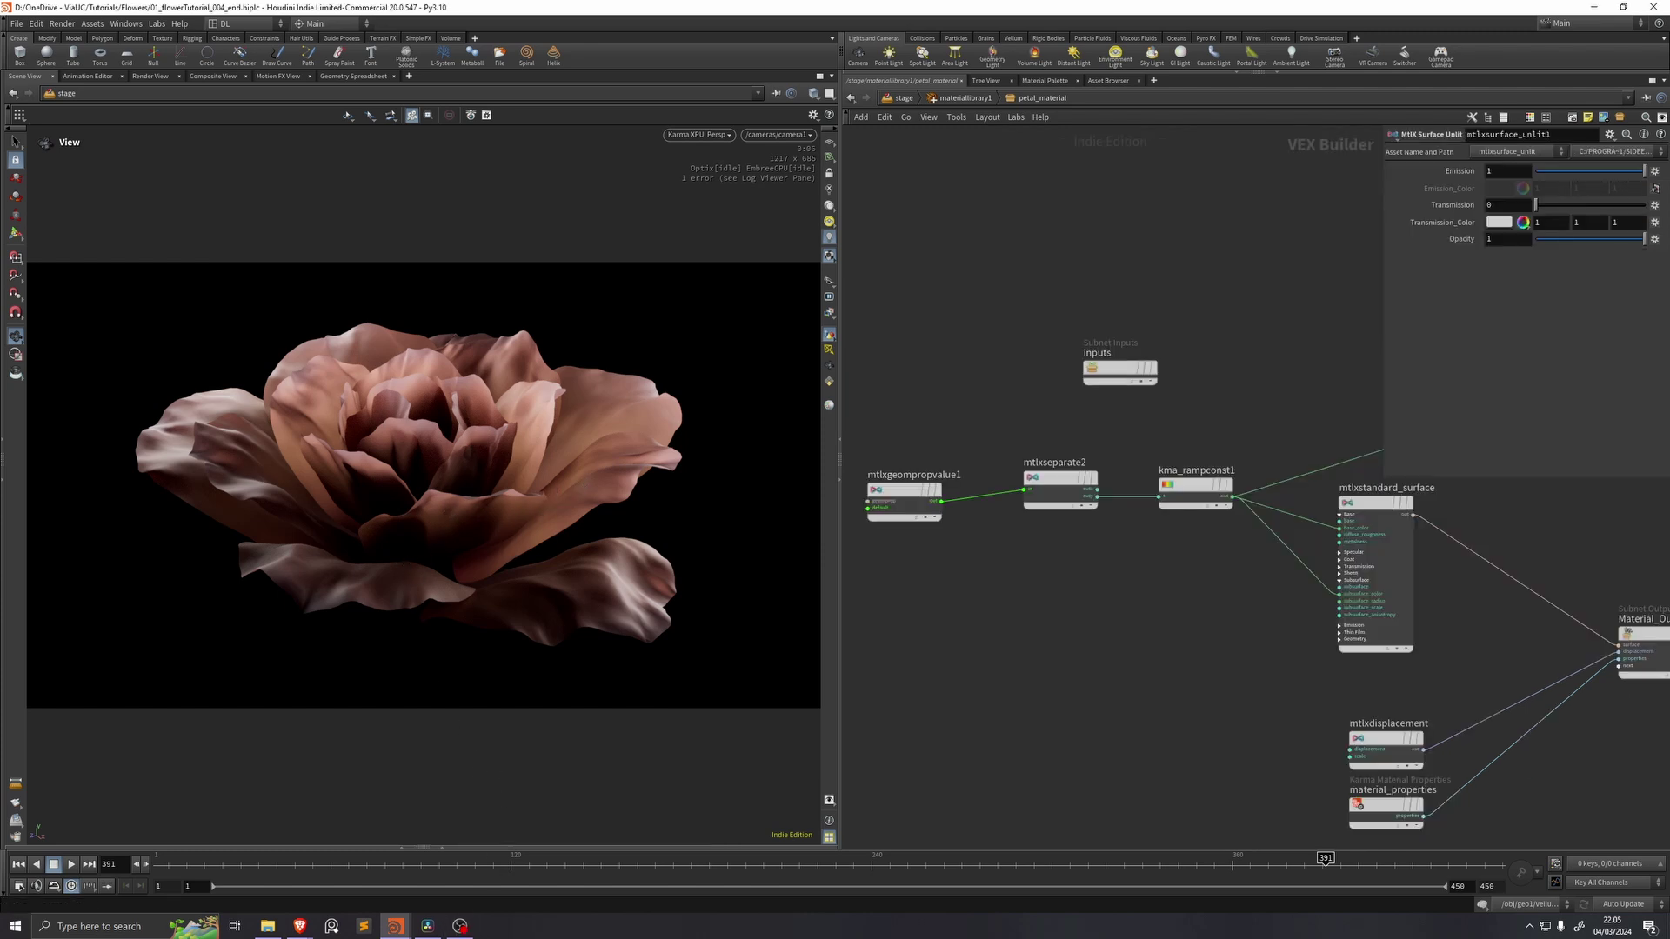
Step: Align the geometry property value node with the separate node and rename it uvs
{"action": "middle_click_drag", "start_coordinate": [1026, 594], "coordinate": [1054, 579]}
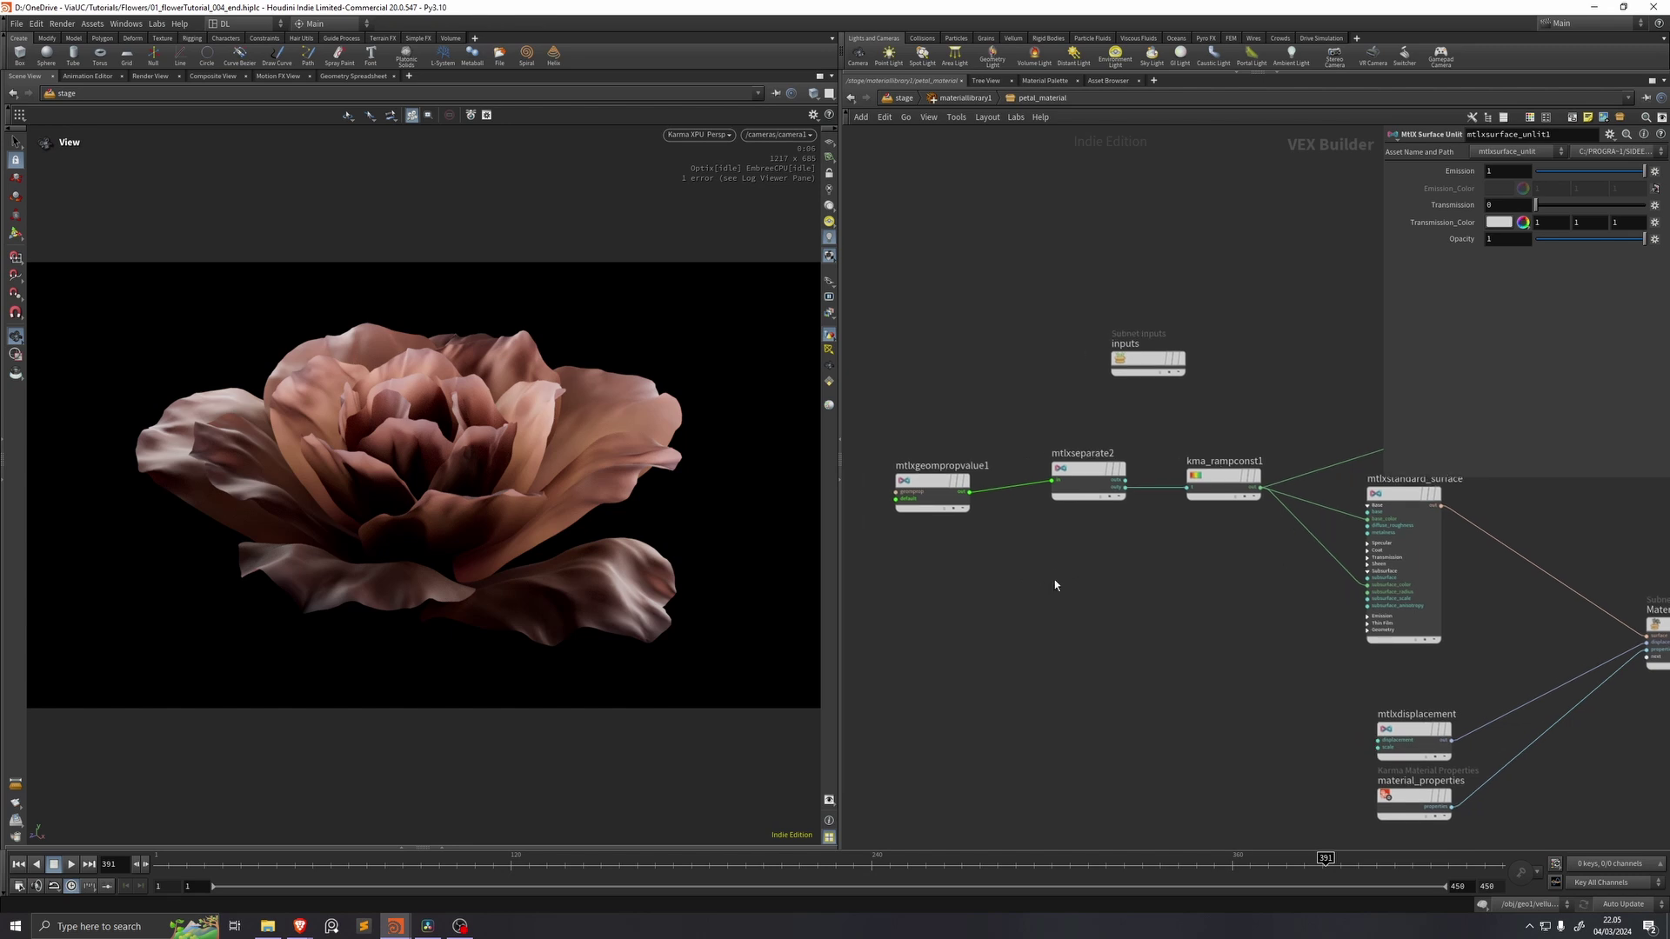
{"action": "left_click_drag", "start_coordinate": [936, 490], "coordinate": [932, 479]}
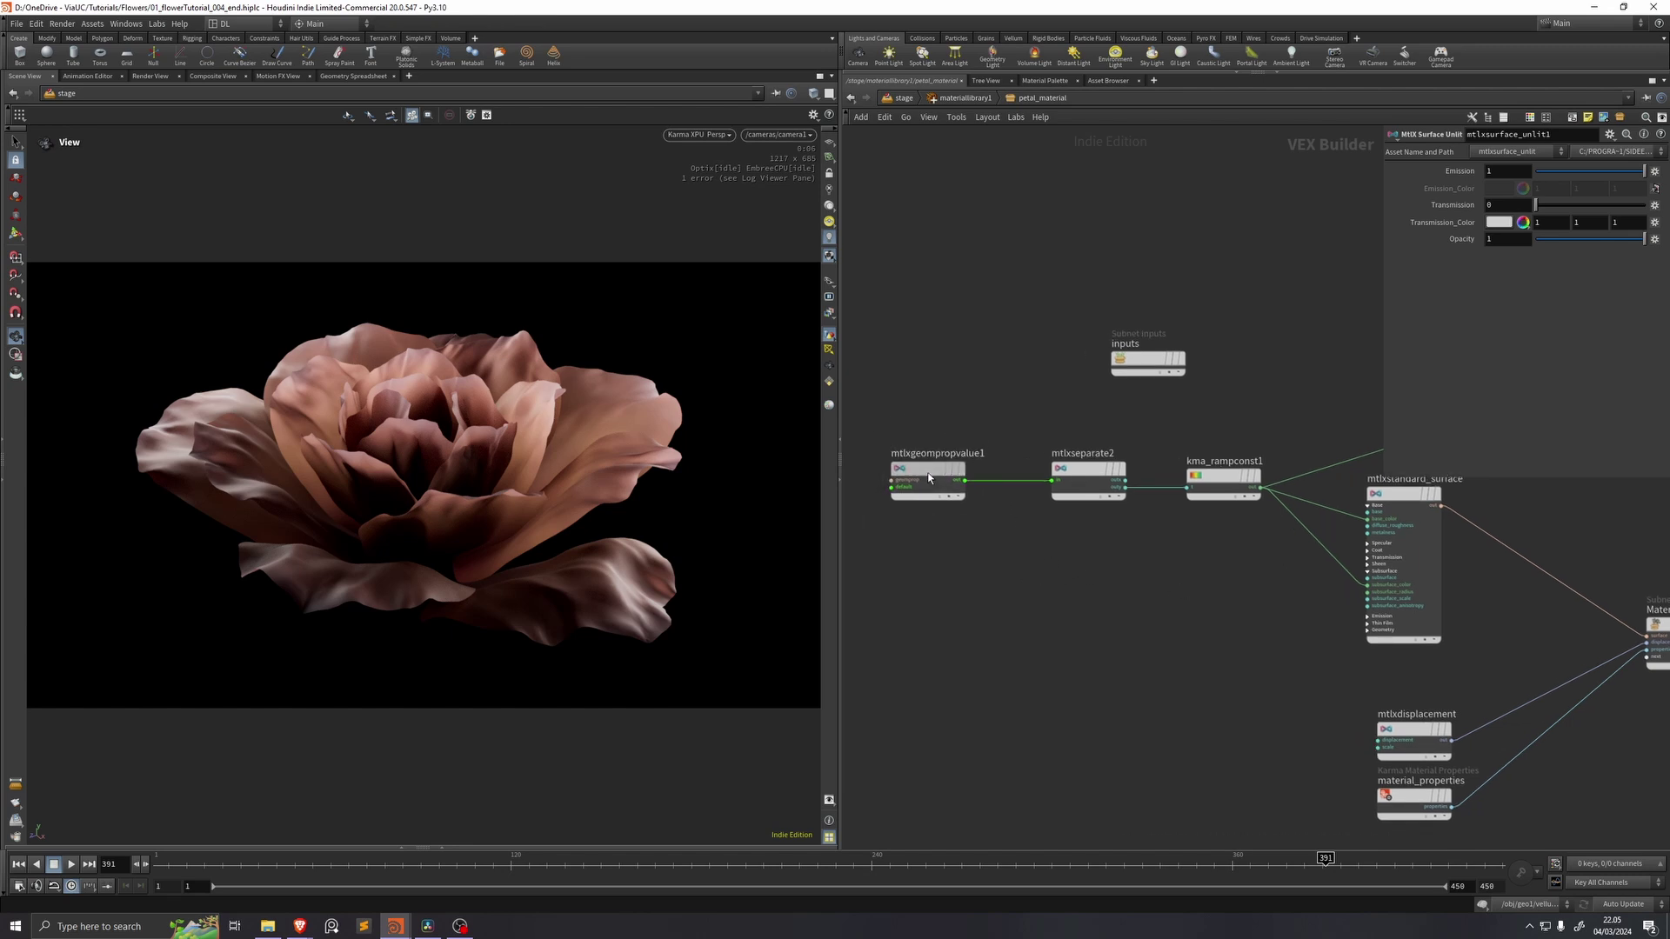
{"action": "left_click", "coordinate": [924, 470]}
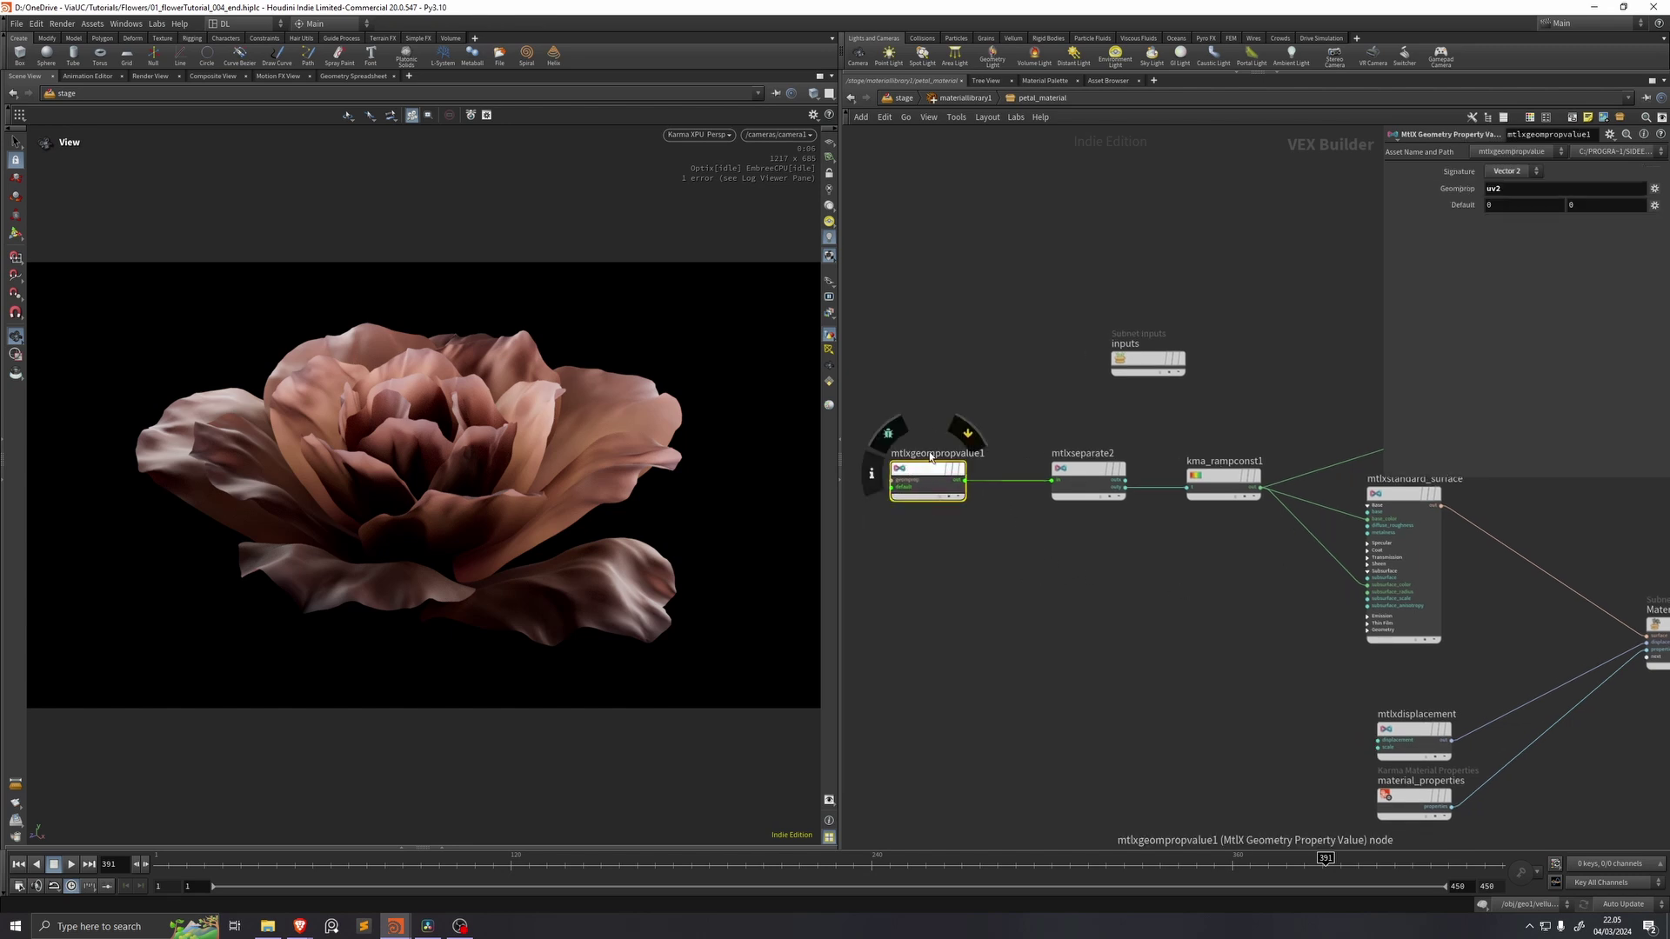
{"action": "double_click", "coordinate": [931, 453]}
{"action": "type", "text": "uvs"}
{"action": "key", "text": "Return"}
Step: Add a MtlX Unified Noise 2D node below the separate node and wire the uvs output into its texcoord
{"action": "key", "text": "Tab"}
{"action": "type", "text": "mt"}
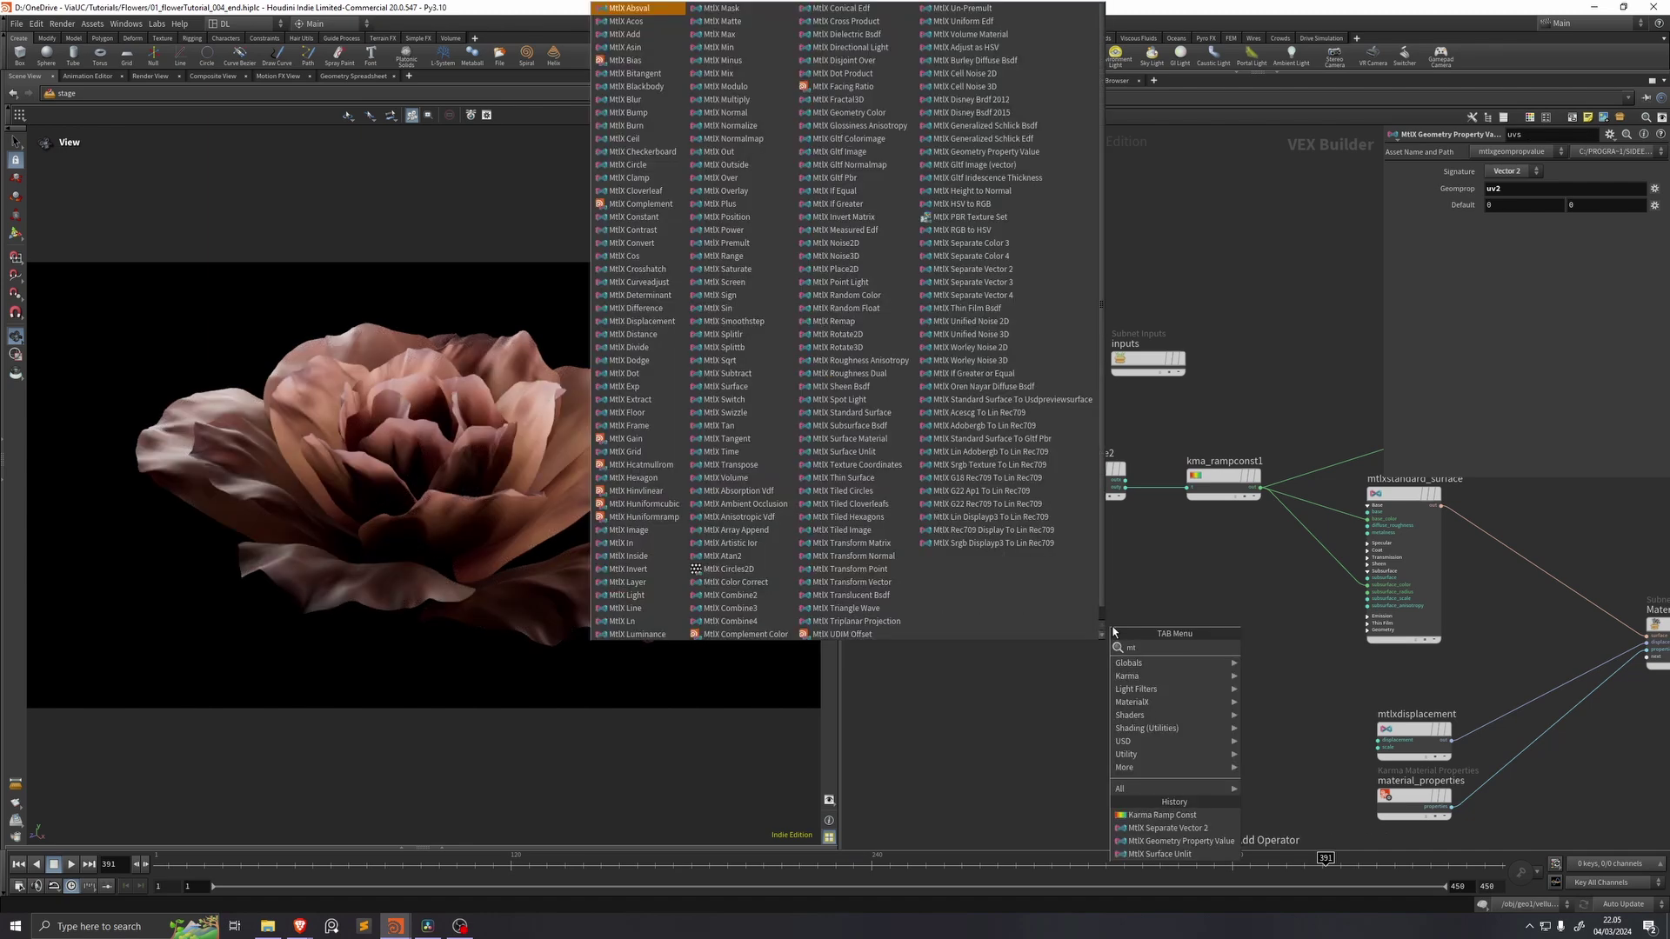
{"action": "type", "text": "lxunif"}
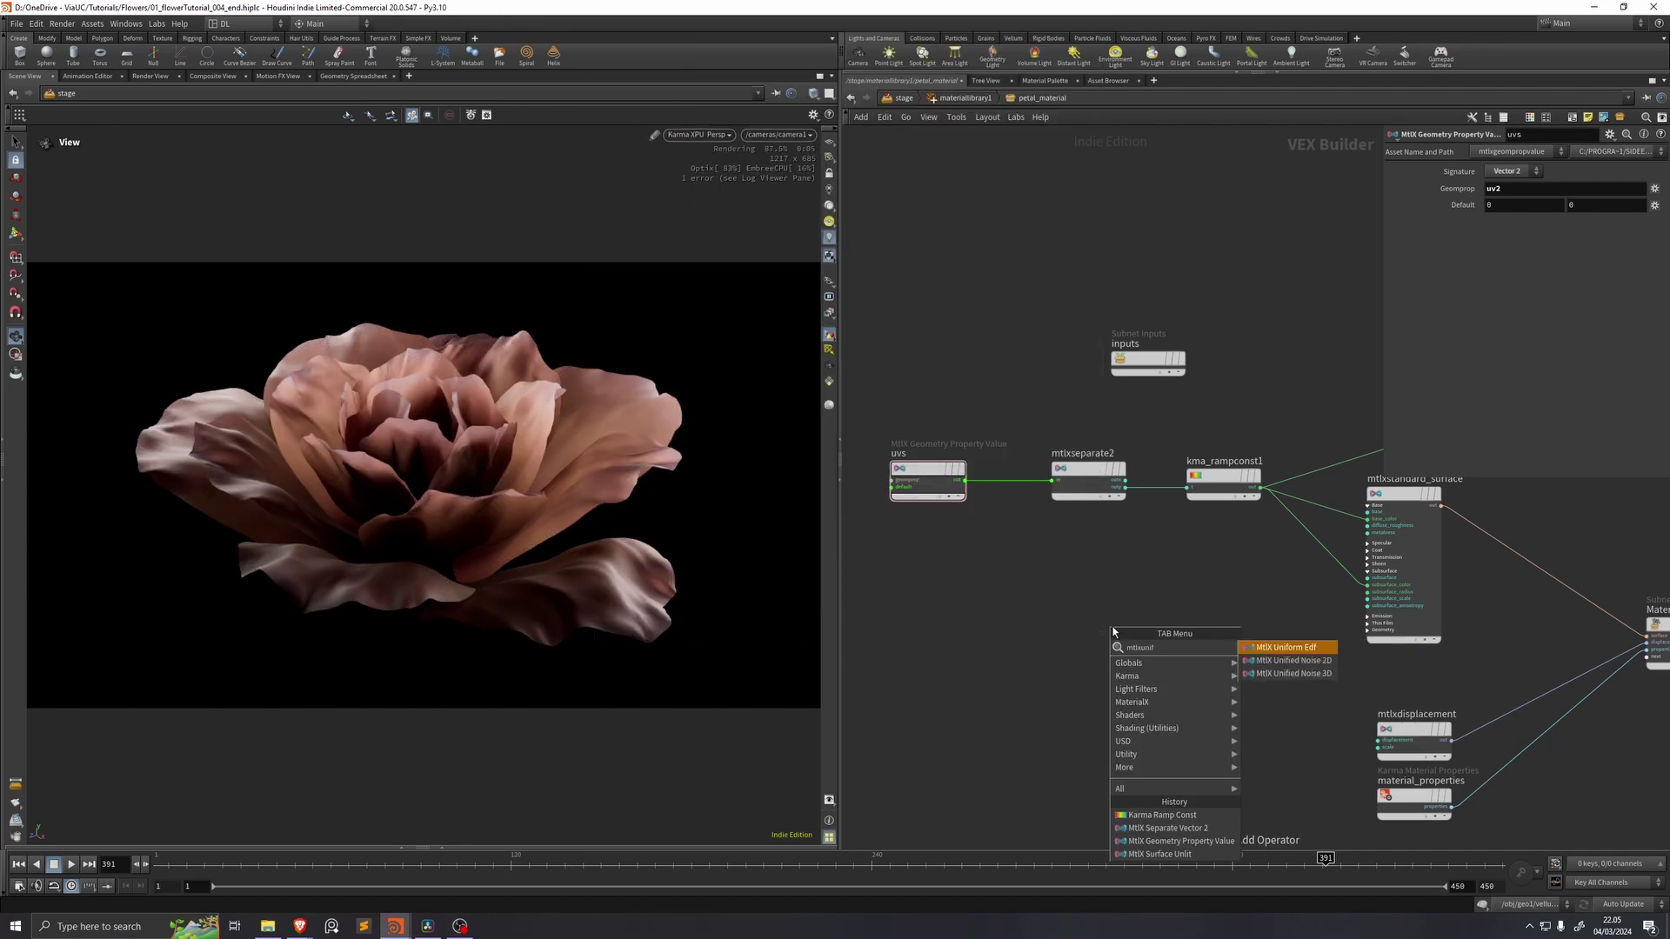
{"action": "key", "text": "Down"}
{"action": "key", "text": "Return"}
{"action": "left_click", "coordinate": [1112, 631]}
{"action": "scroll", "coordinate": [967, 493], "scroll_direction": "up", "scroll_amount": 2}
{"action": "middle_click_drag", "start_coordinate": [967, 493], "coordinate": [1044, 449]}
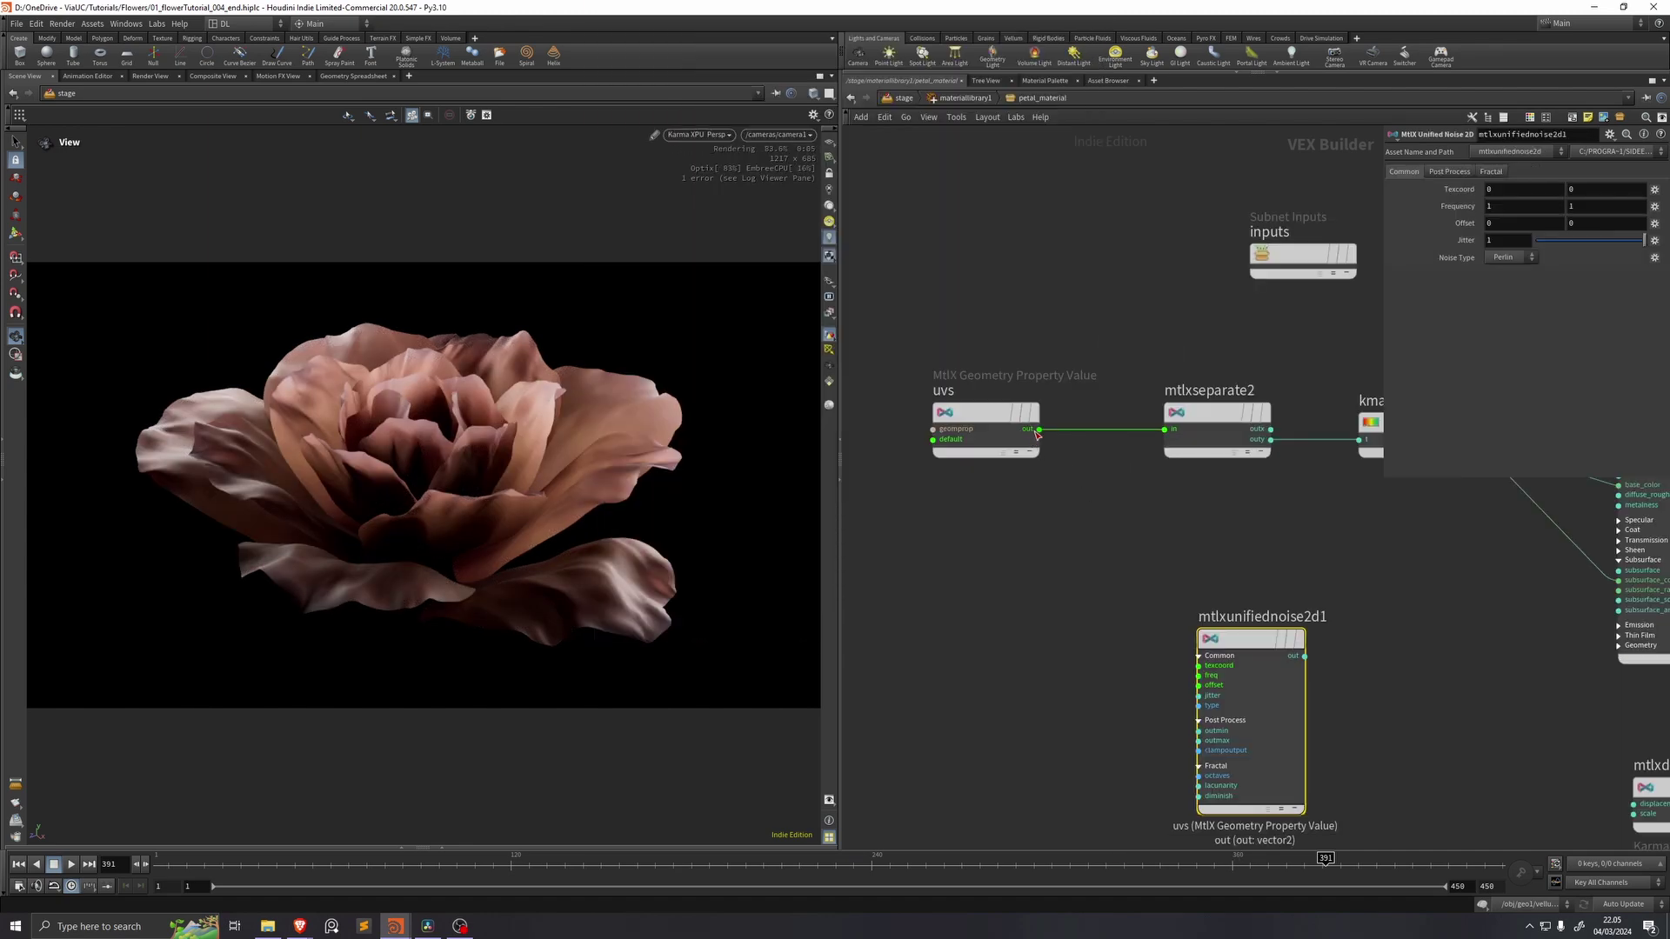
{"action": "left_click_drag", "start_coordinate": [1038, 430], "coordinate": [1198, 665]}
Step: Preview the noise by wiring it into the unlit surface's emission_color and connecting that shader to the material output's surface input
{"action": "middle_click_drag", "start_coordinate": [1409, 638], "coordinate": [1077, 613]}
{"action": "scroll", "coordinate": [1375, 636], "scroll_direction": "down", "scroll_amount": 3}
{"action": "left_click", "coordinate": [1032, 621]}
{"action": "middle_click_drag", "start_coordinate": [1197, 438], "coordinate": [1002, 453]}
{"action": "scroll", "coordinate": [1002, 453], "scroll_direction": "up", "scroll_amount": 2}
{"action": "left_click", "coordinate": [1204, 440]}
{"action": "left_click_drag", "start_coordinate": [1289, 440], "coordinate": [1359, 715]}
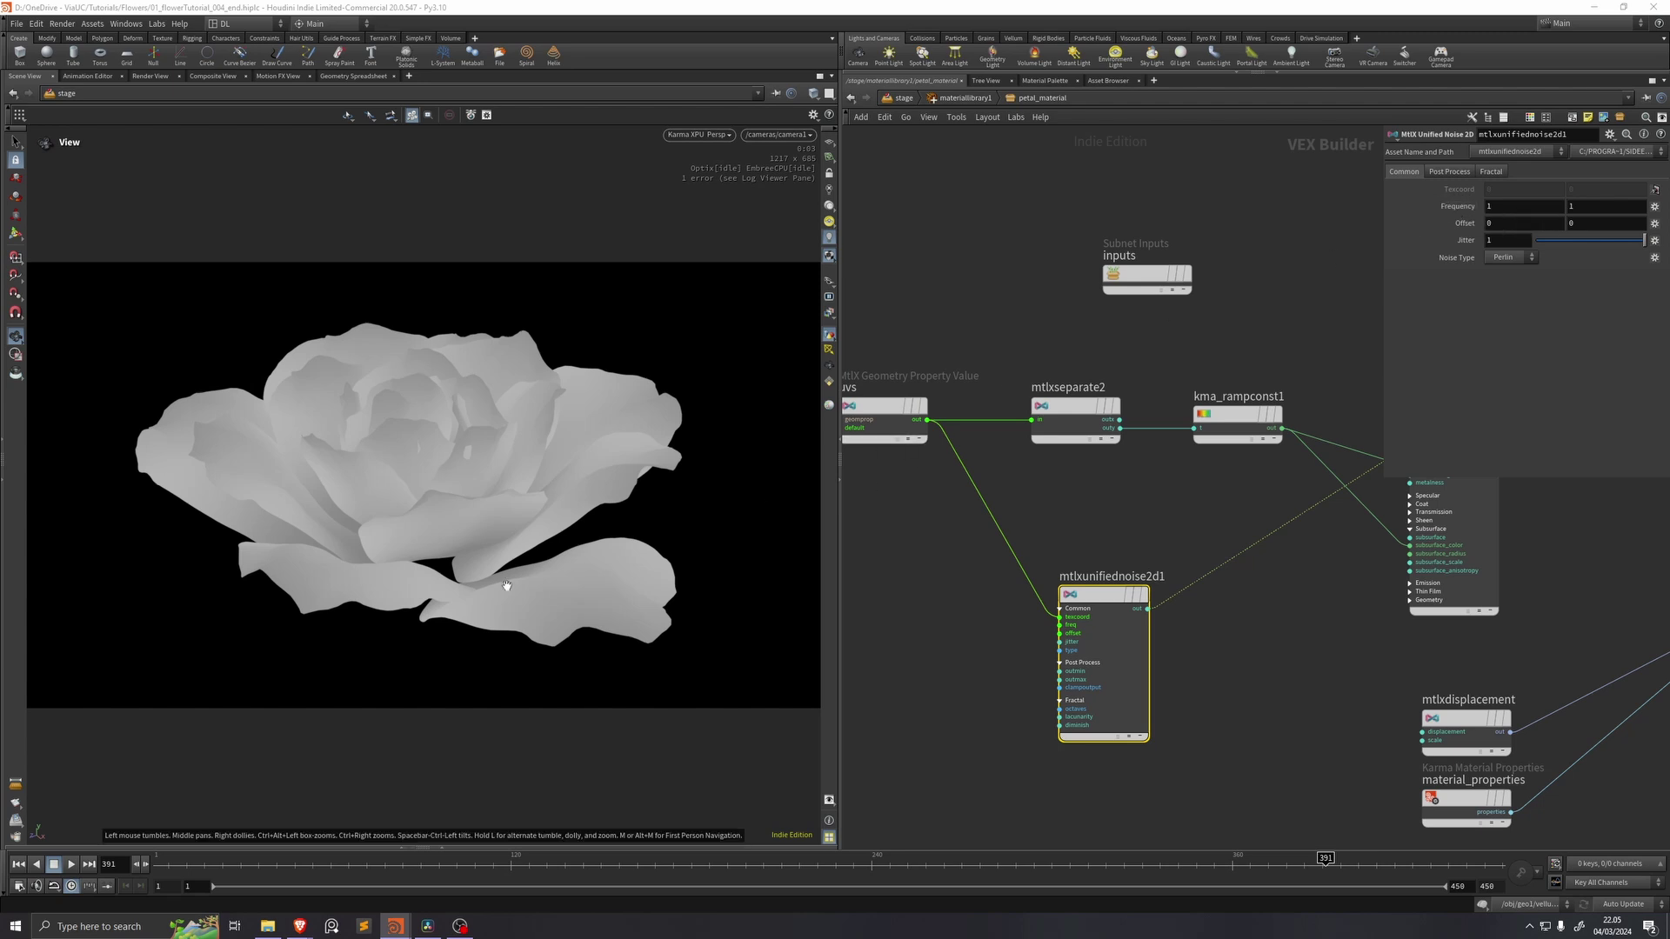
Step: Set the unified noise's Frequency to 6, 6, its Noise Type to Fractal and its Octaves to 4
{"action": "middle_click_drag", "start_coordinate": [1456, 209], "coordinate": [1544, 217]}
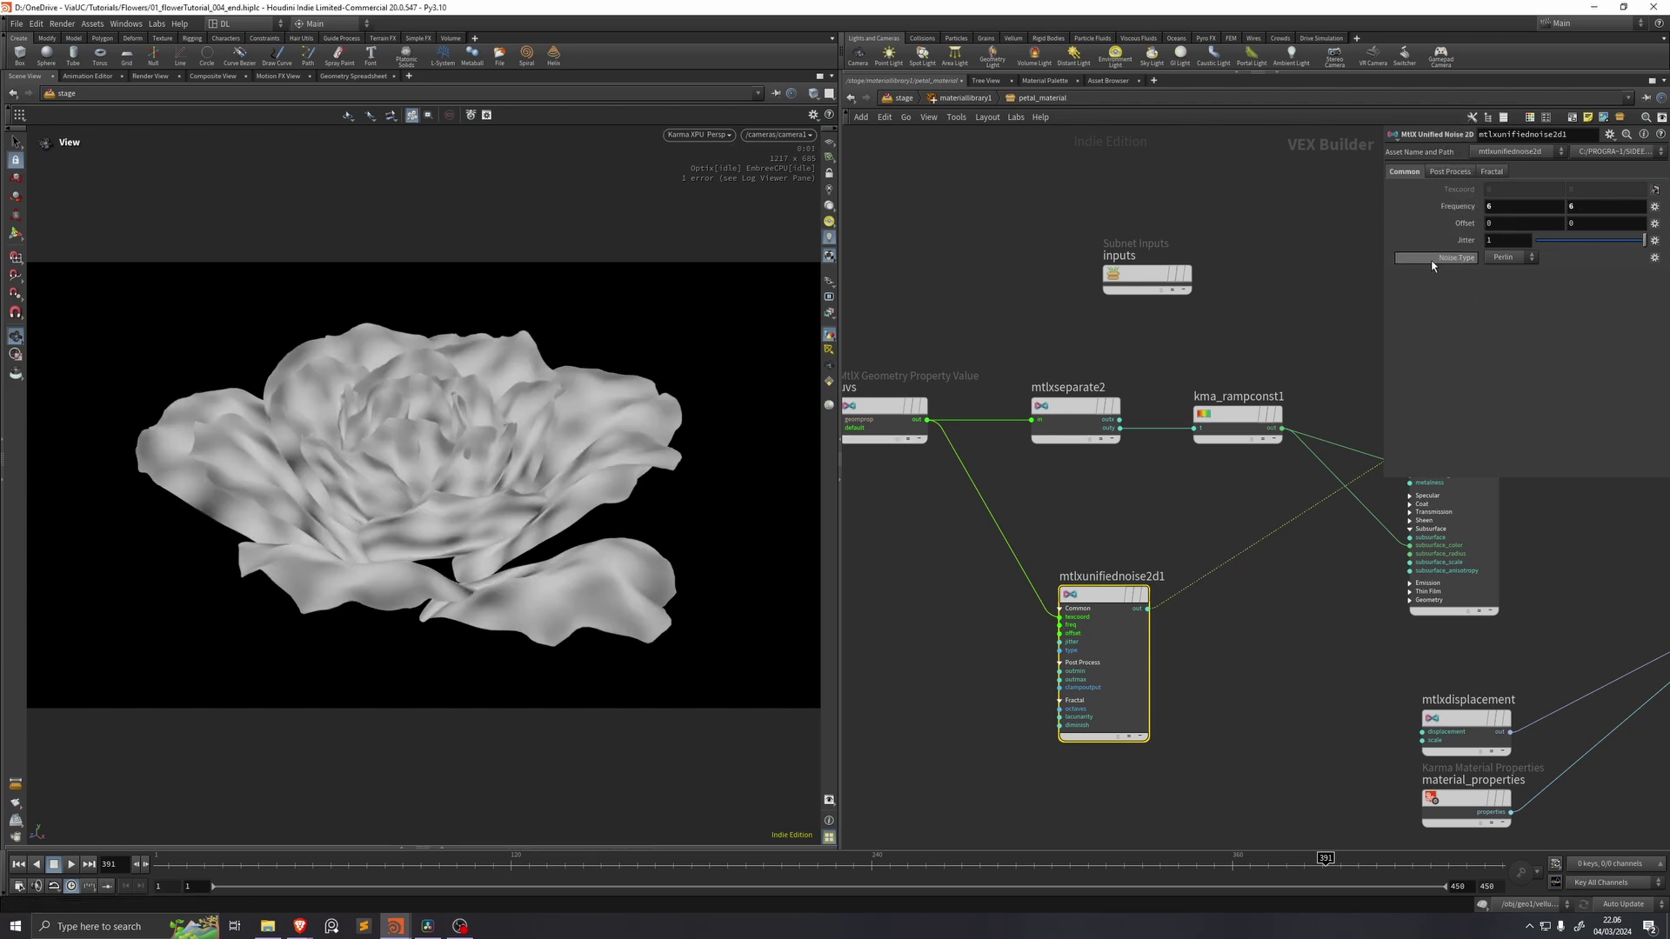
{"action": "left_click", "coordinate": [1513, 257]}
{"action": "left_click", "coordinate": [1506, 310]}
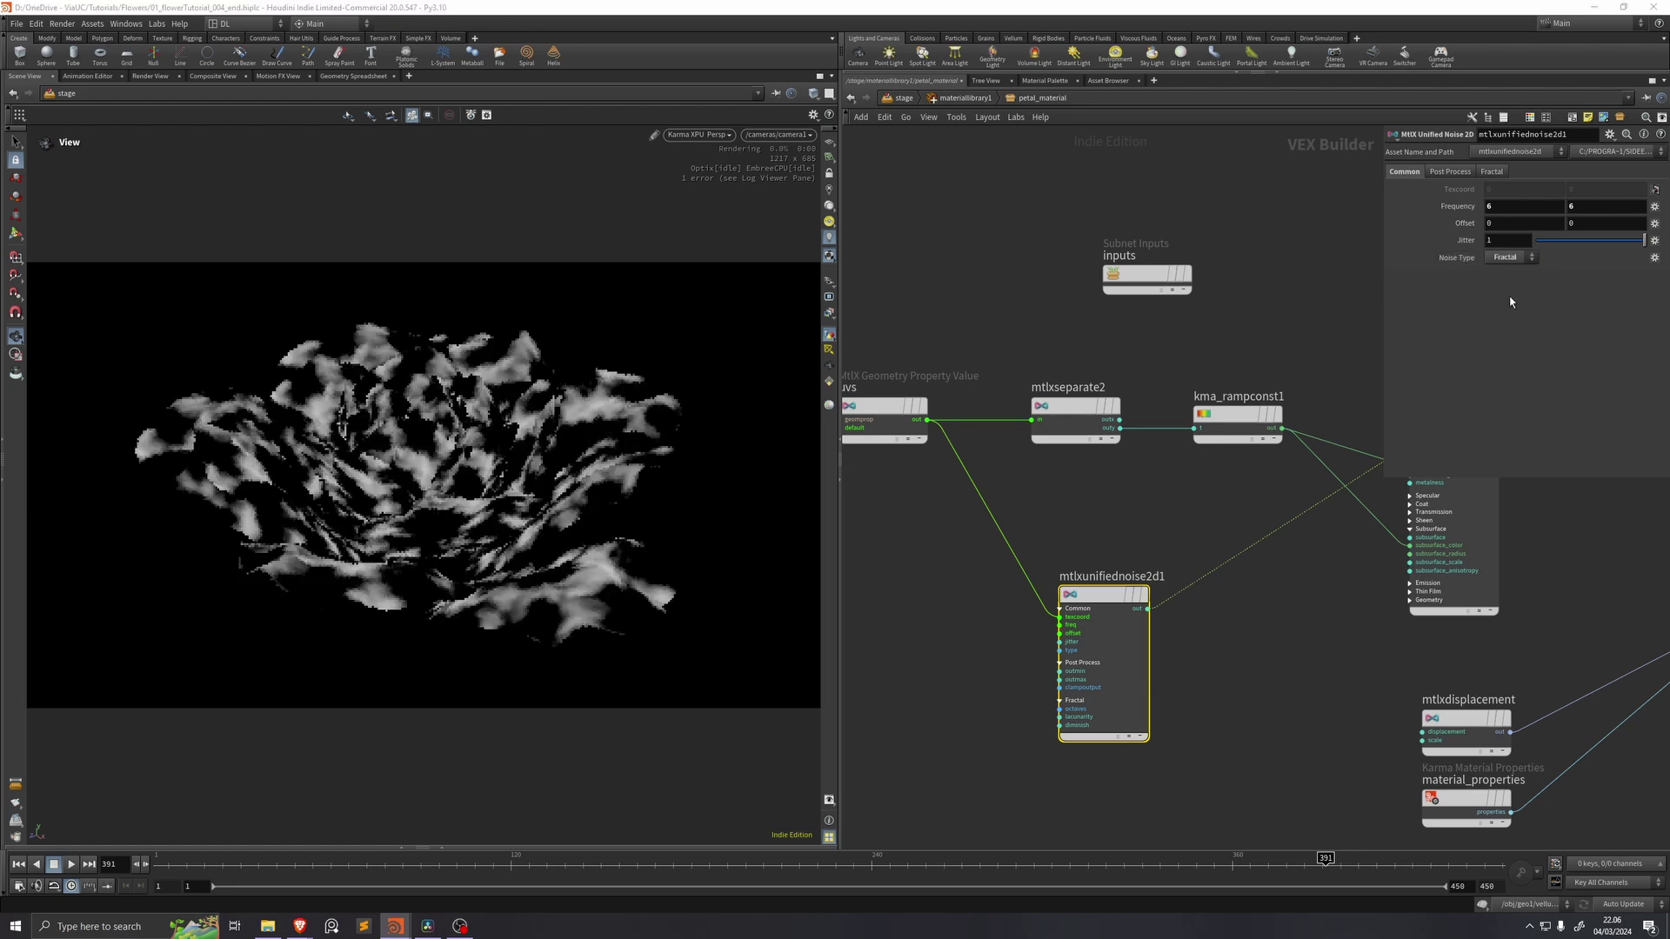
{"action": "left_click", "coordinate": [1490, 171]}
{"action": "type", "text": "4"}
{"action": "key", "text": "Return"}
Step: Add a MtlX Range node after the unified noise and insert it between the noise and the unlit surface's emission_color
{"action": "key", "text": "Tab"}
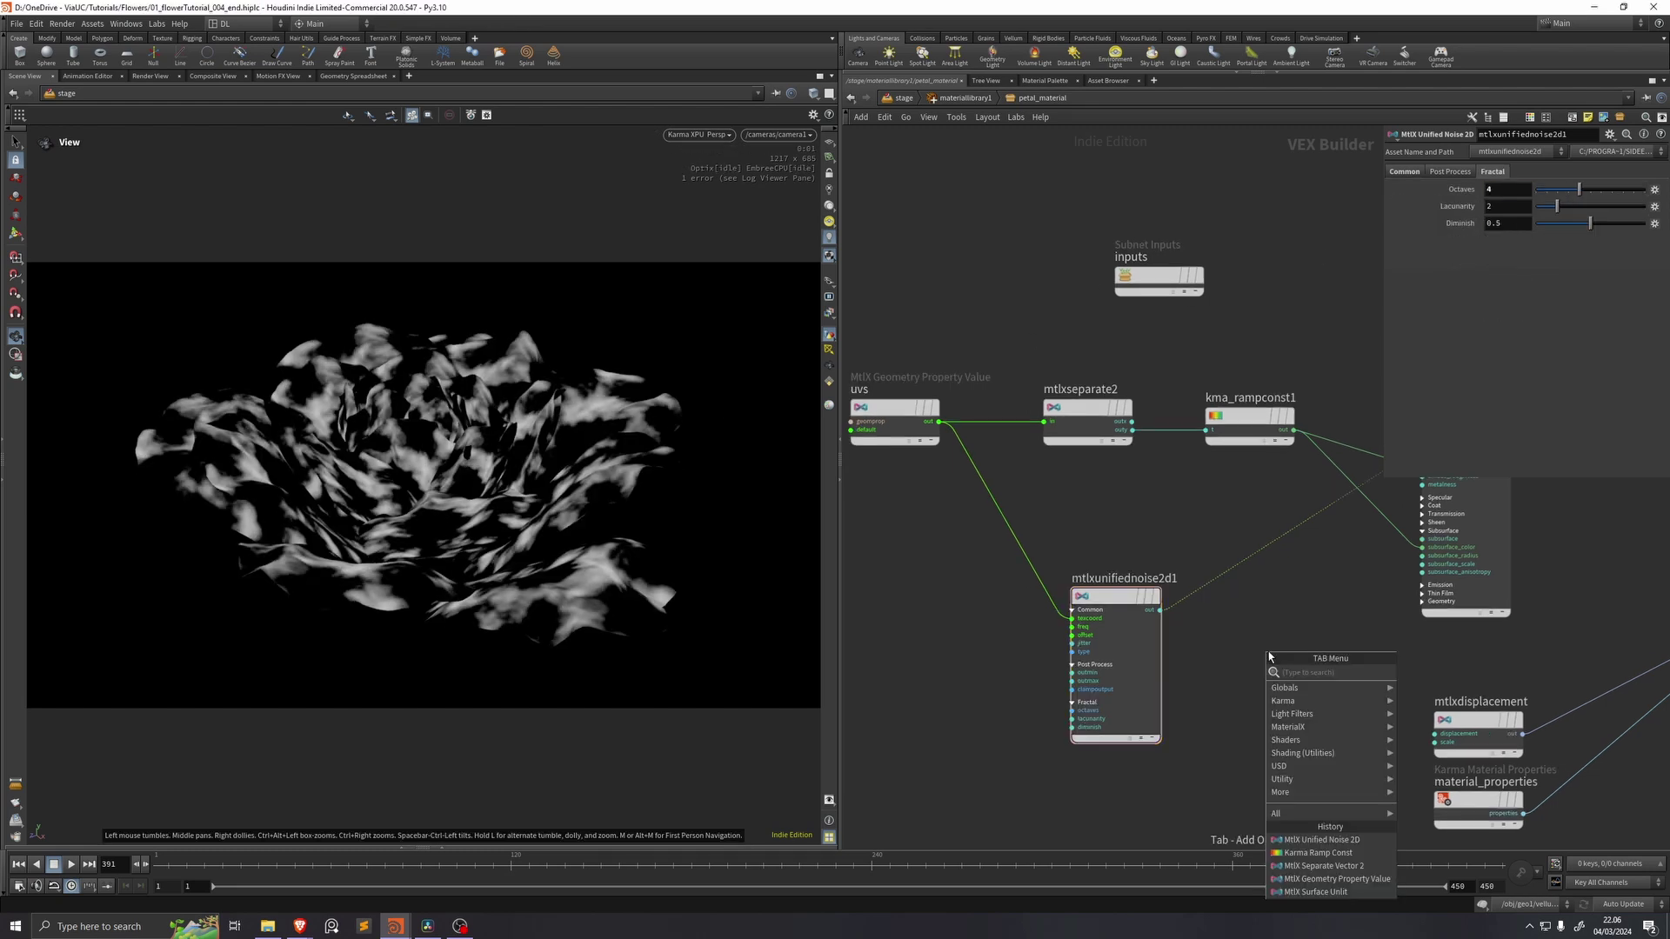
{"action": "type", "text": "mtlxran"}
{"action": "key", "text": "Return"}
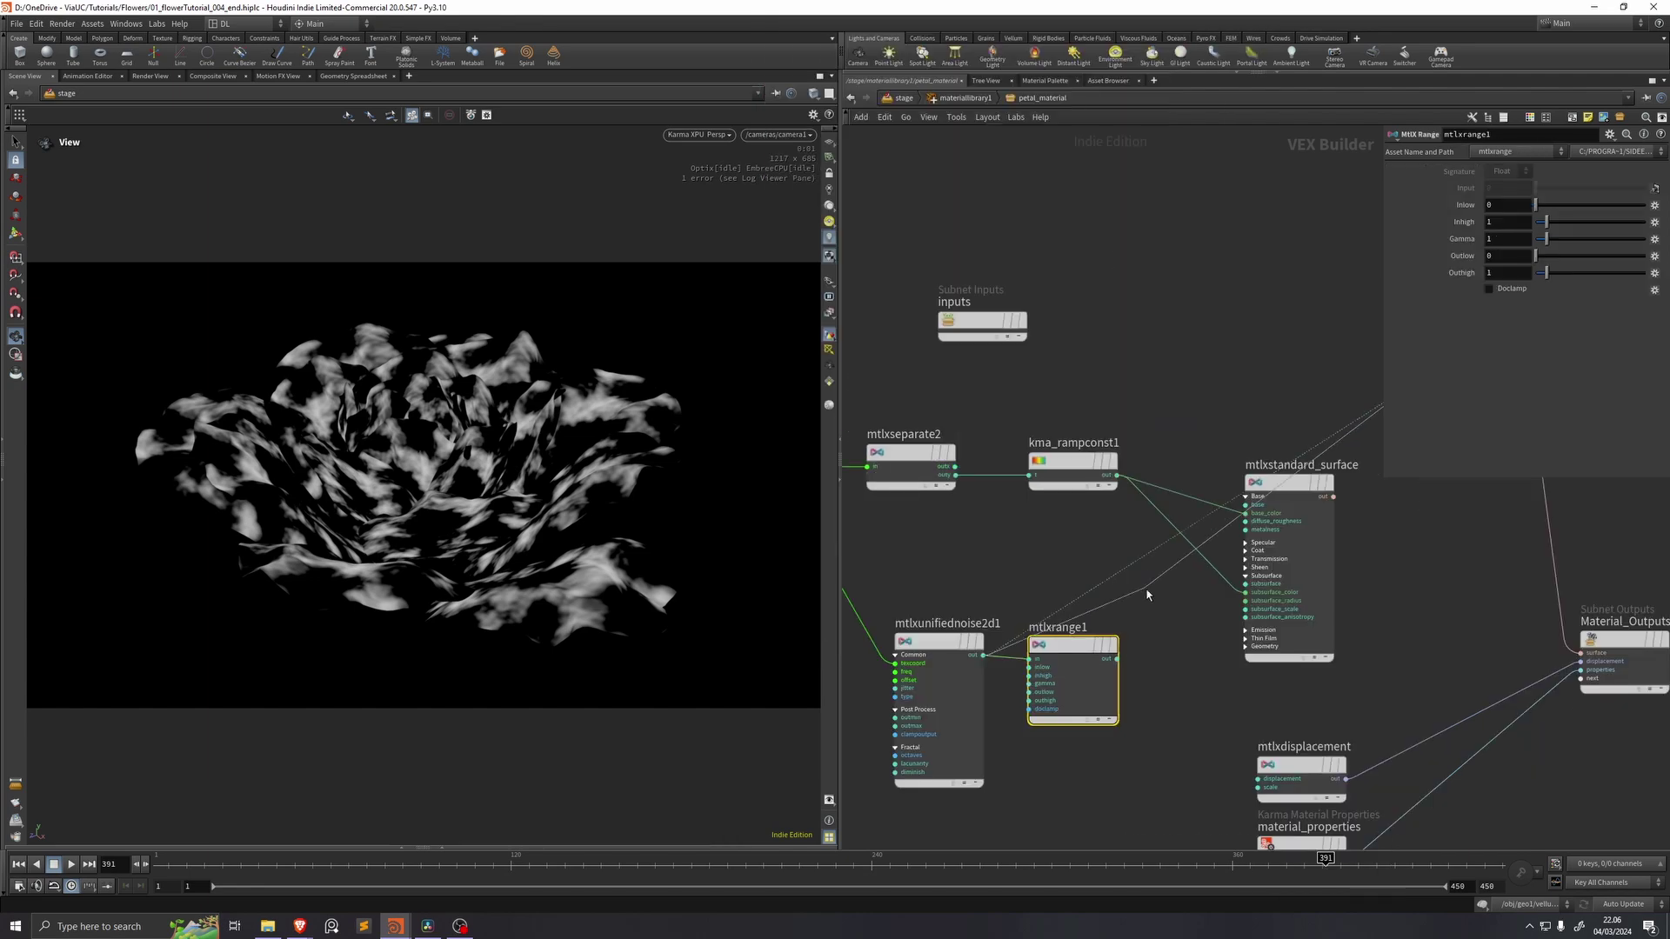
{"action": "left_click", "coordinate": [1068, 647]}
{"action": "left_click_drag", "start_coordinate": [1066, 643], "coordinate": [1060, 639]}
{"action": "middle_click_drag", "start_coordinate": [1123, 557], "coordinate": [1063, 566]}
Step: Set the range node's Outlow to 0.5 and Outhigh to 0.9
{"action": "double_click", "coordinate": [1504, 255]}
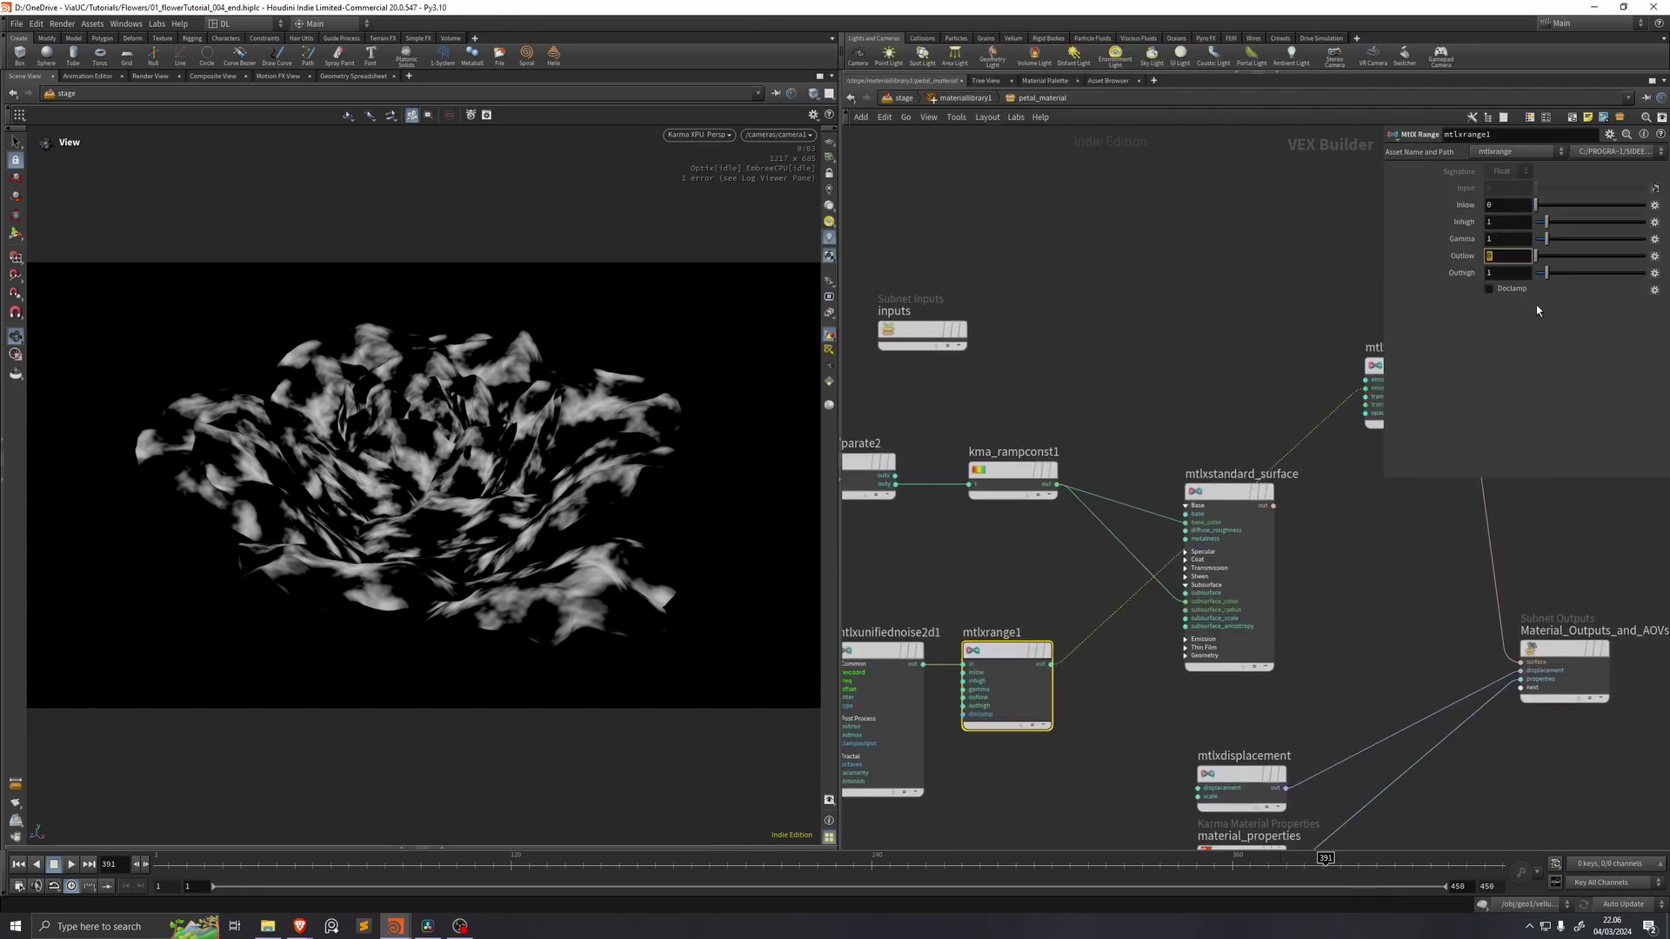
{"action": "key", "text": "Tab"}
{"action": "type", "text": "0.9"}
{"action": "key", "text": "Return"}
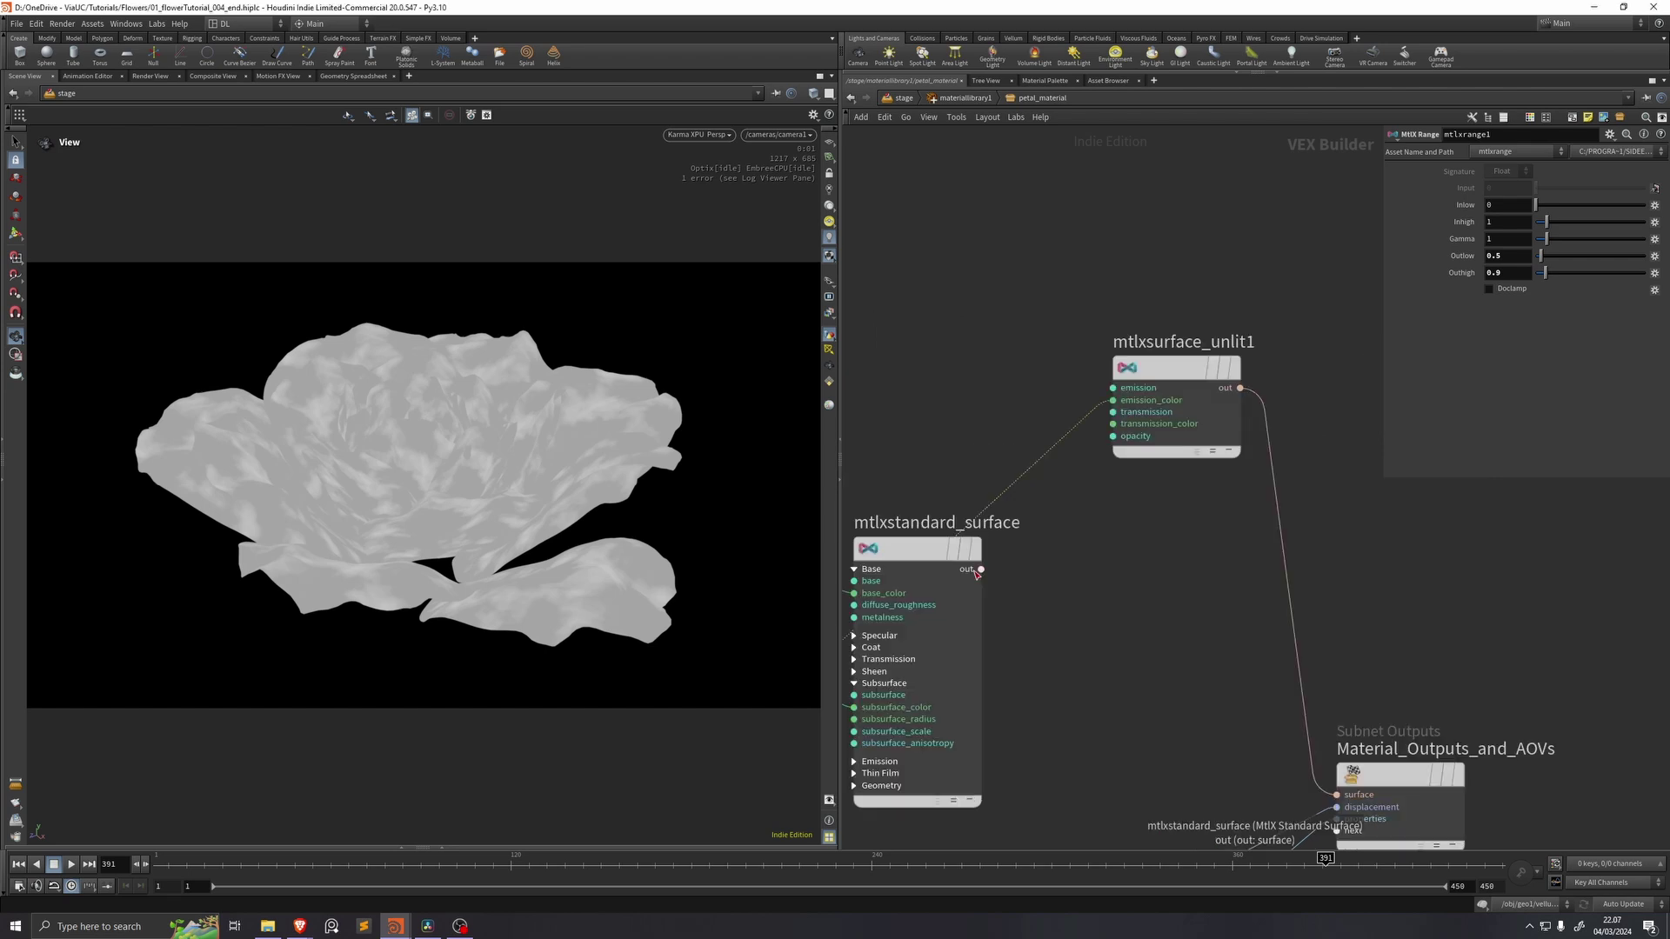
Step: Connect the standard surface's output back to the material output's surface input
{"action": "left_click", "coordinate": [980, 566]}
{"action": "middle_click_drag", "start_coordinate": [1156, 571], "coordinate": [1283, 352]}
{"action": "left_click", "coordinate": [1516, 569]}
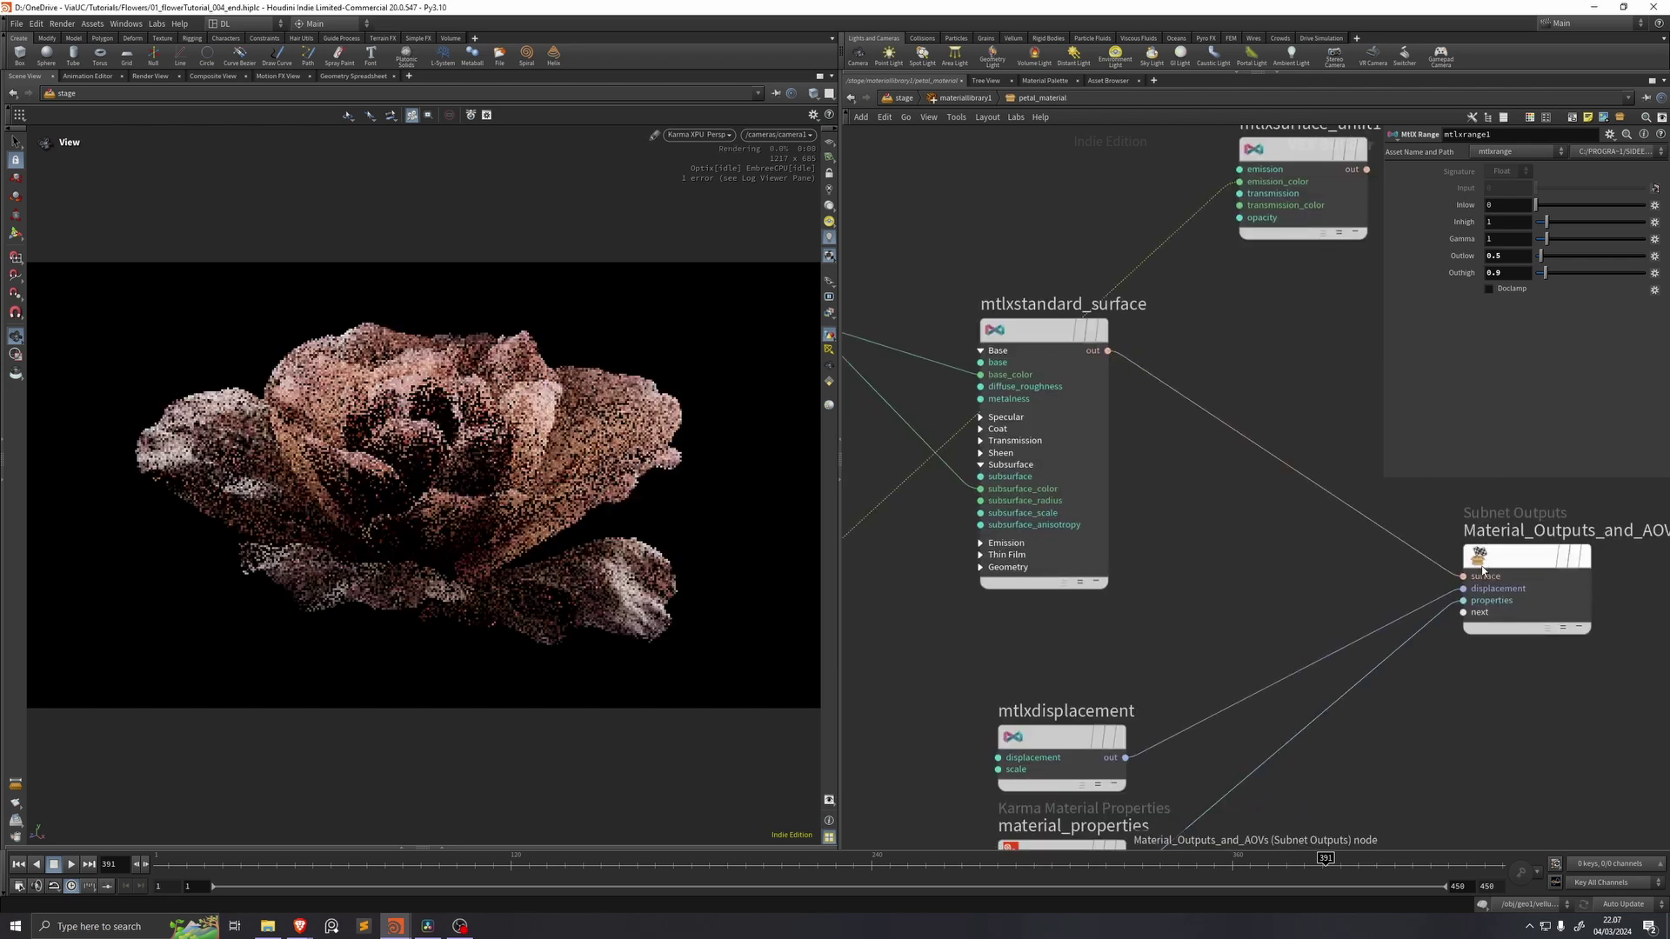
Step: Expand the standard surface's Specular inputs and wire the range output into specular_roughness
{"action": "middle_click_drag", "start_coordinate": [1237, 567], "coordinate": [1521, 586]}
{"action": "left_click", "coordinate": [1266, 432]}
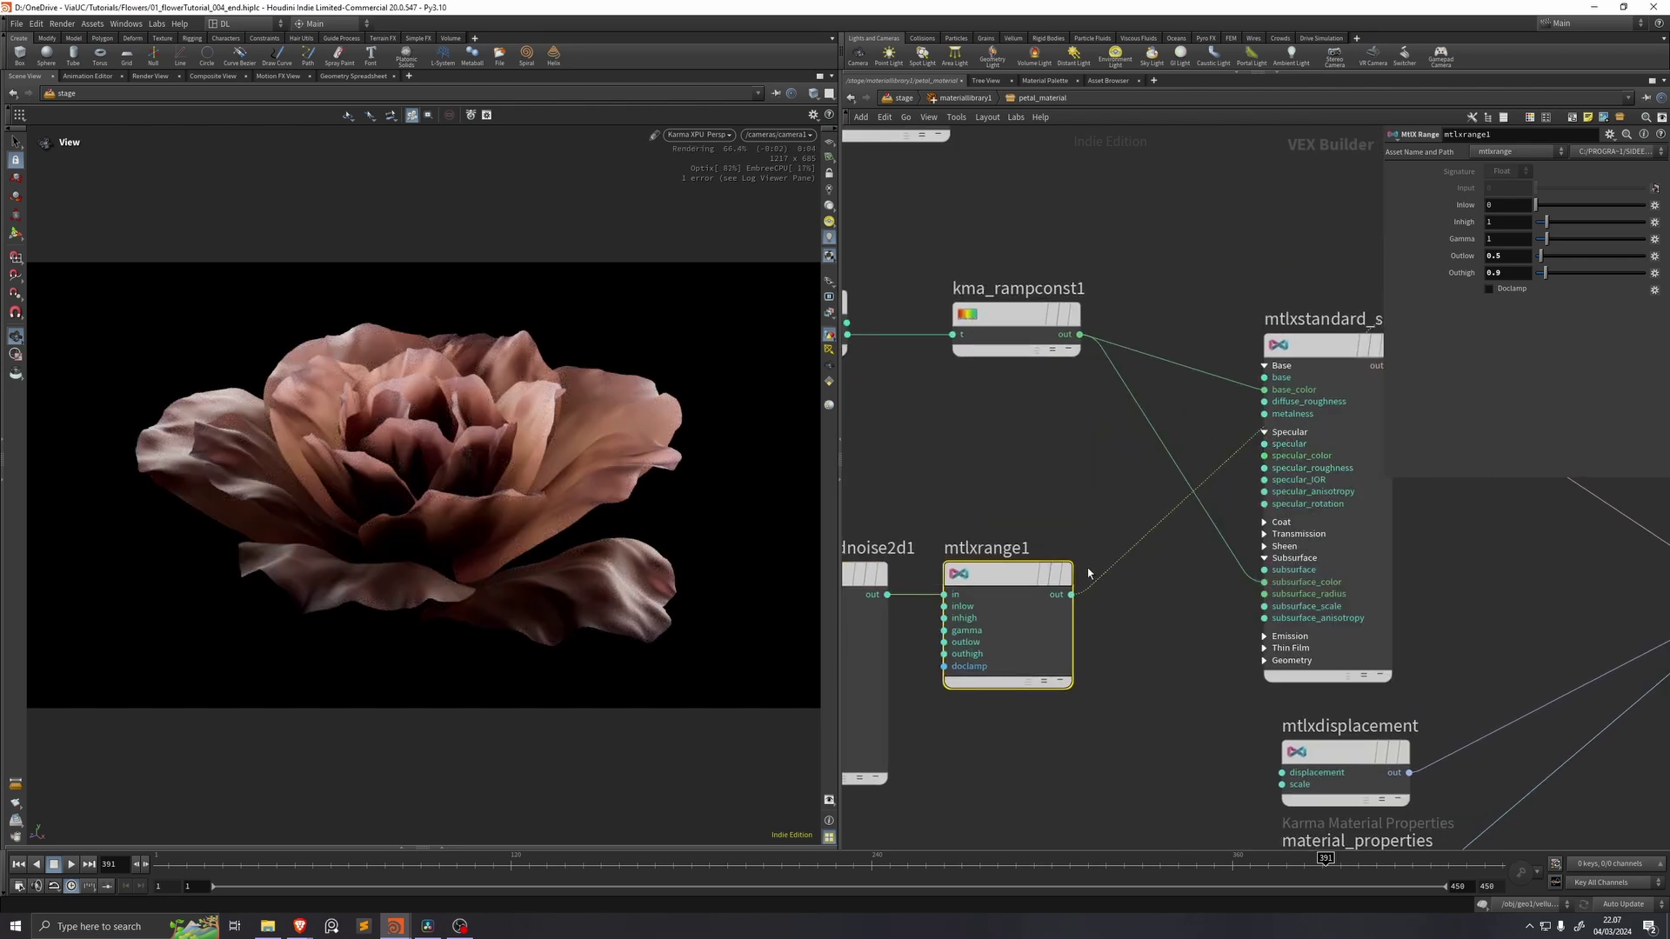
{"action": "left_click", "coordinate": [1072, 595]}
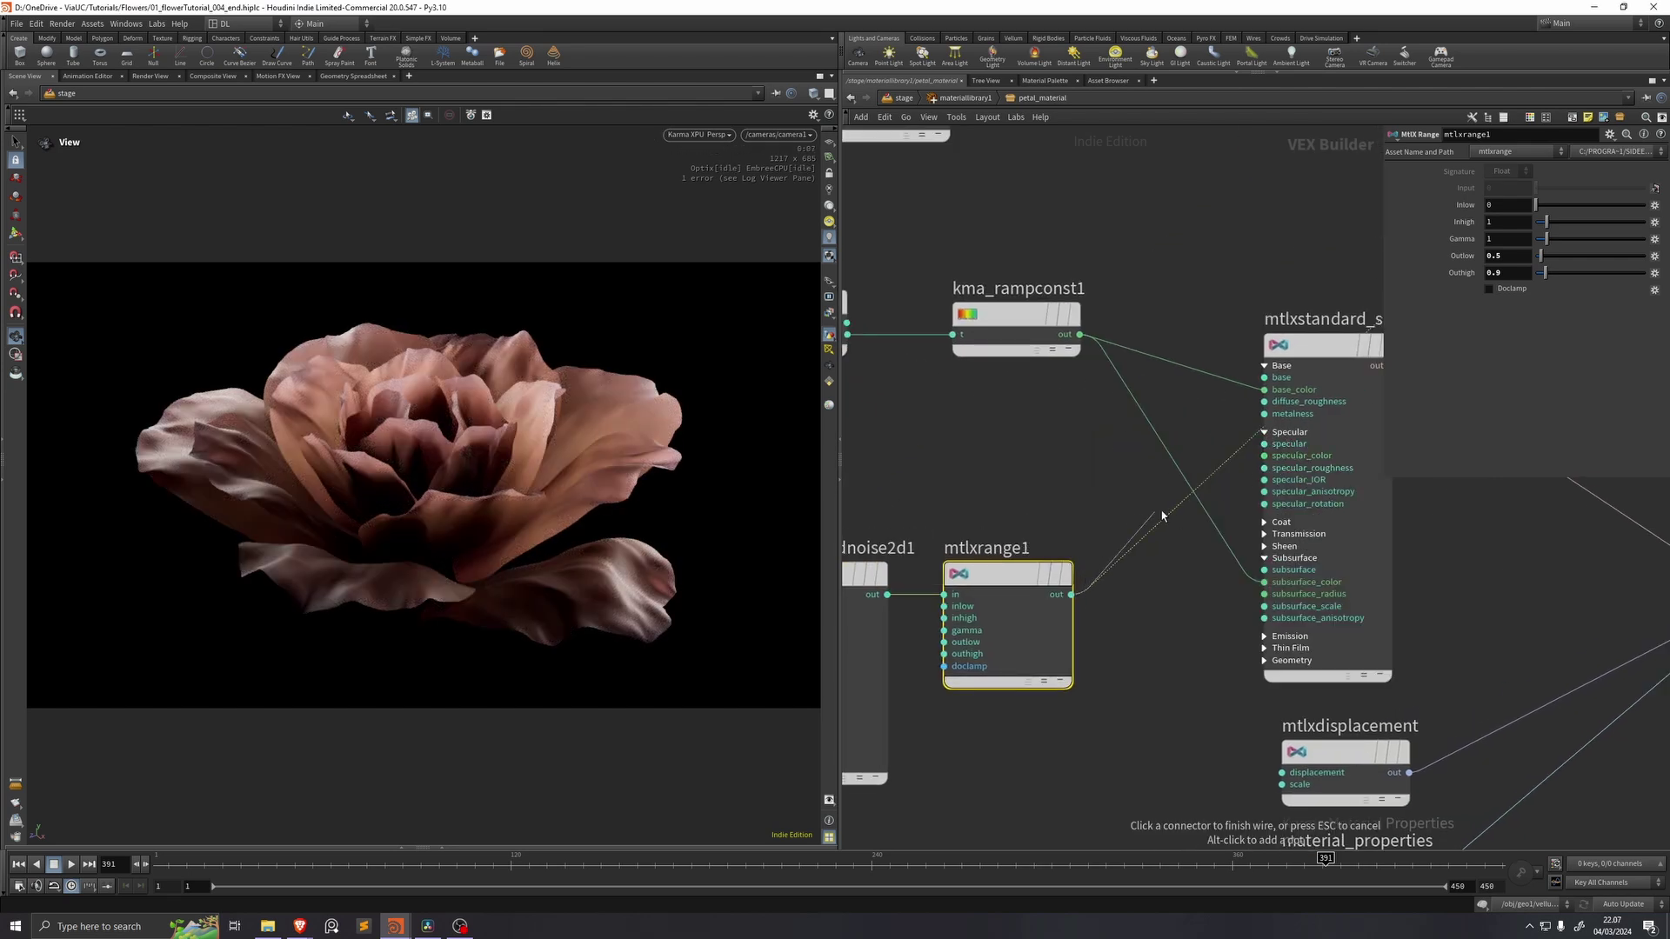
{"action": "left_click", "coordinate": [1264, 468]}
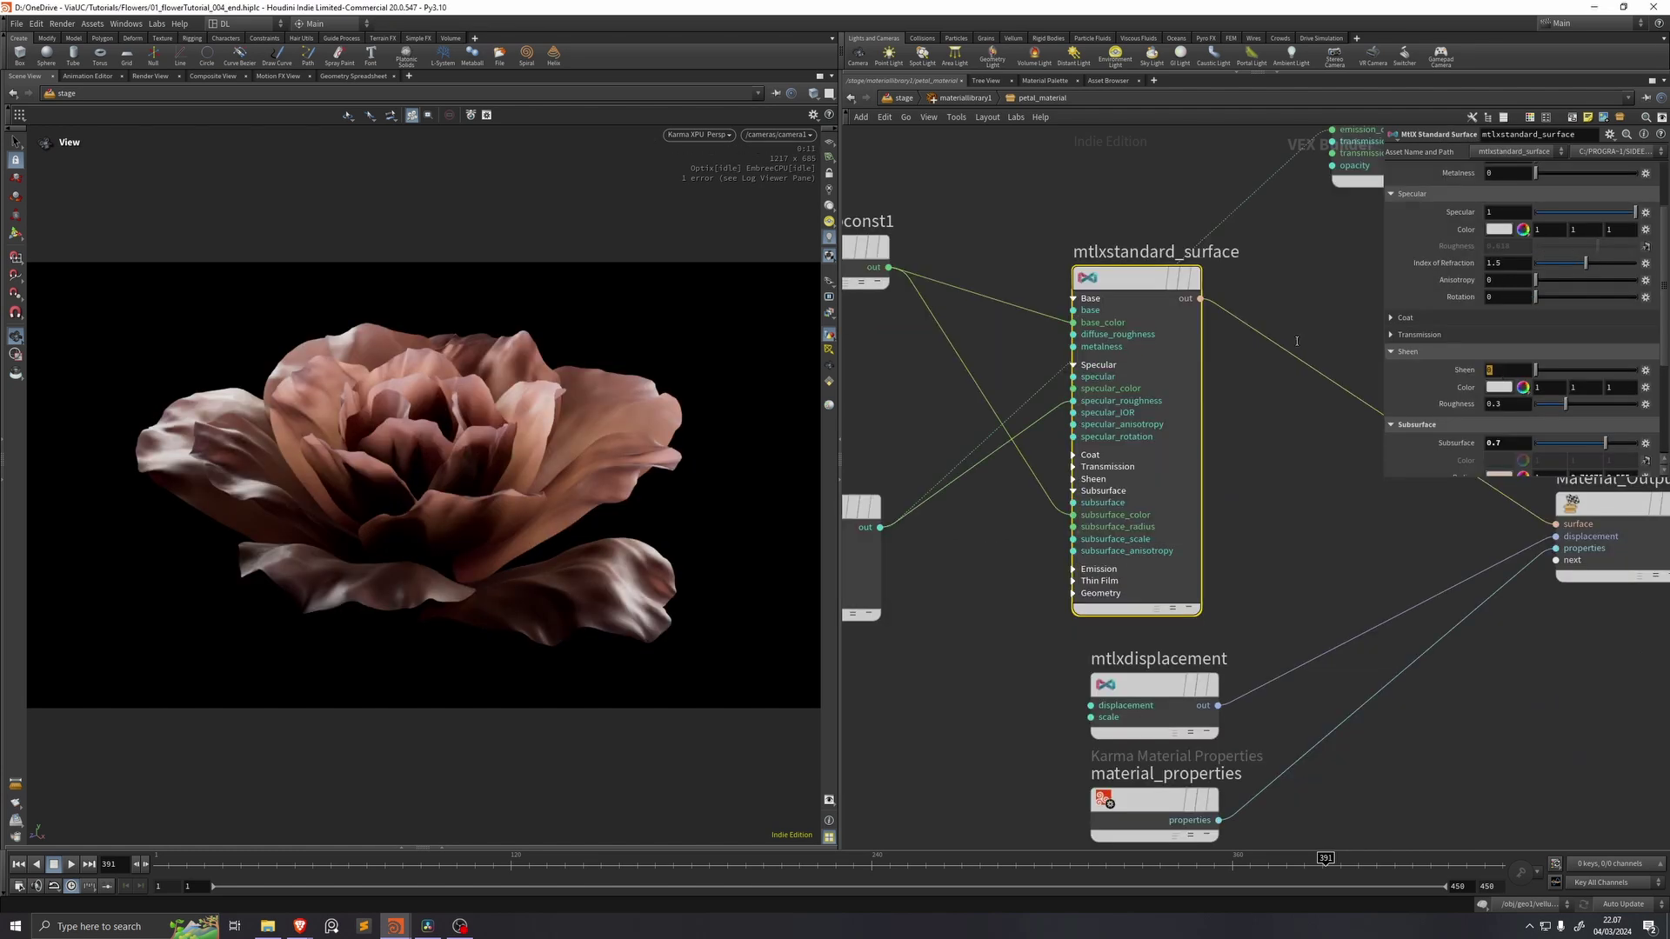
Step: Set the standard surface's Sheen to 1 and give the sheen a saturated orange color
{"action": "left_click", "coordinate": [1489, 369]}
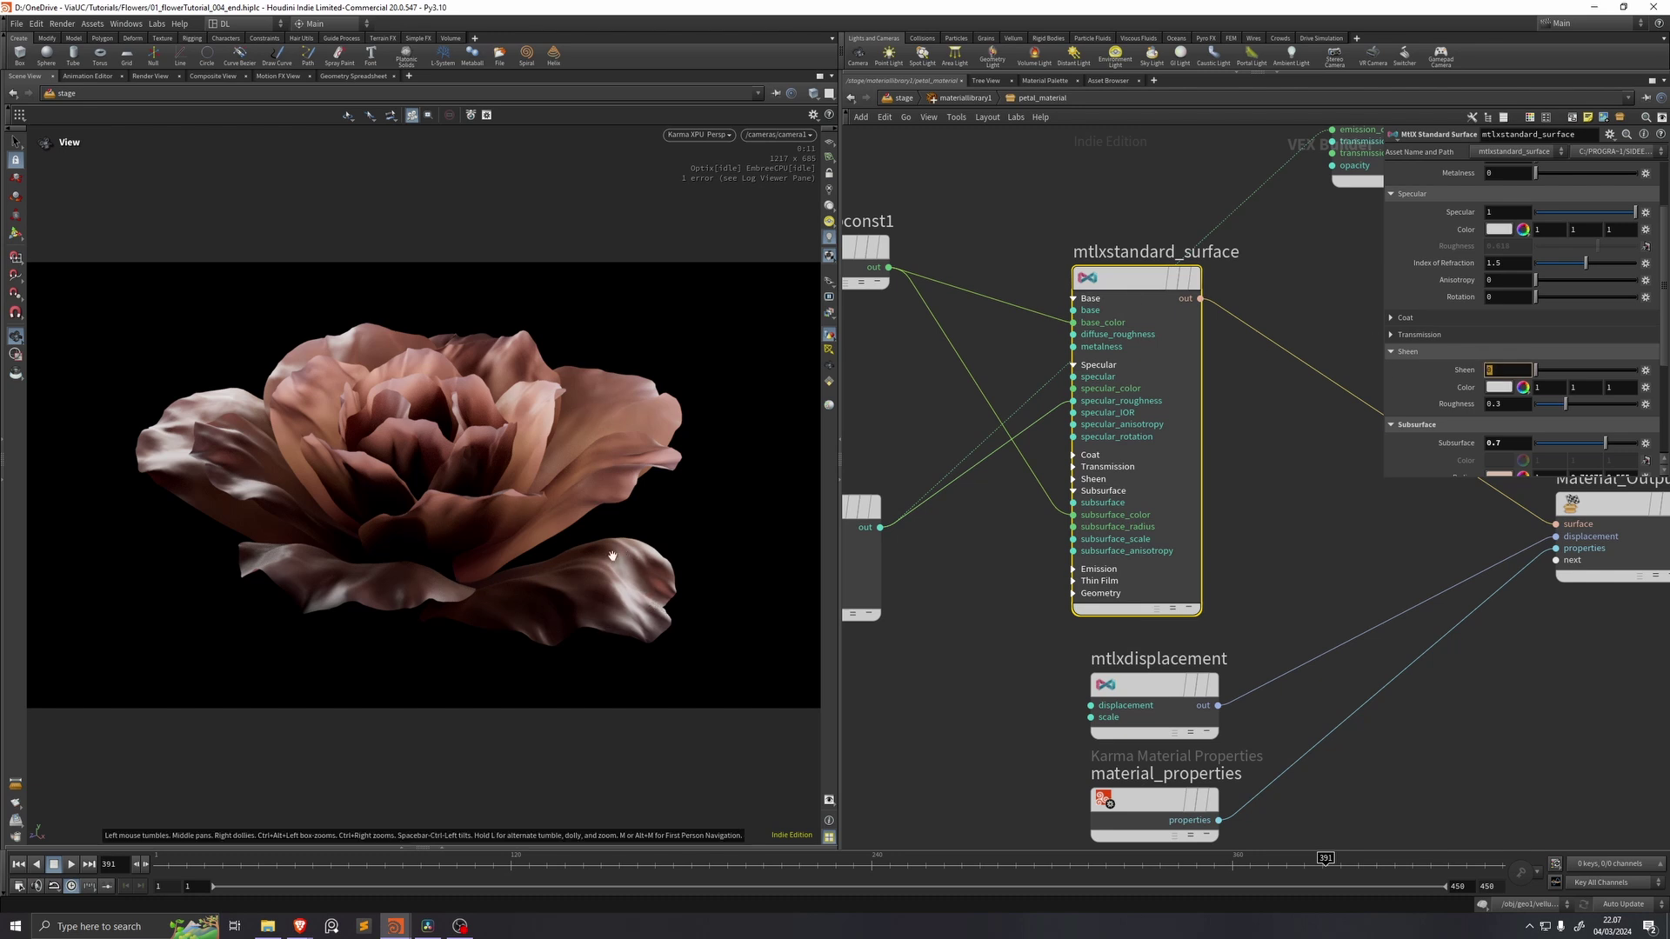
{"action": "left_click", "coordinate": [1371, 481]}
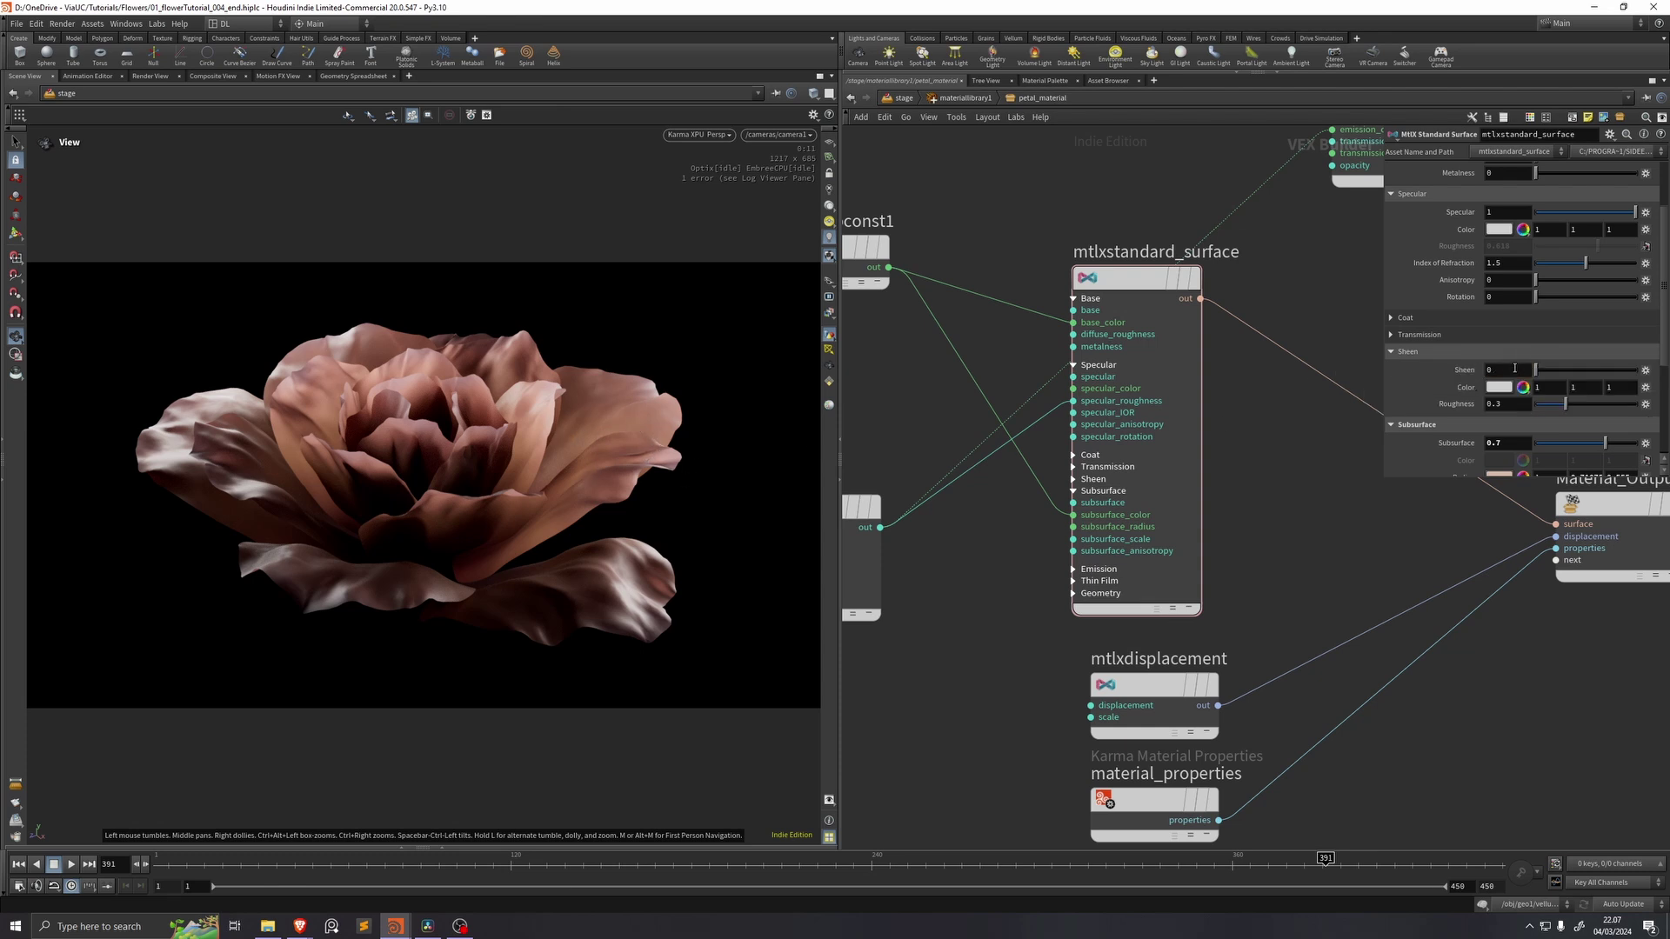
{"action": "key", "text": "Return"}
{"action": "left_click", "coordinate": [1497, 387]}
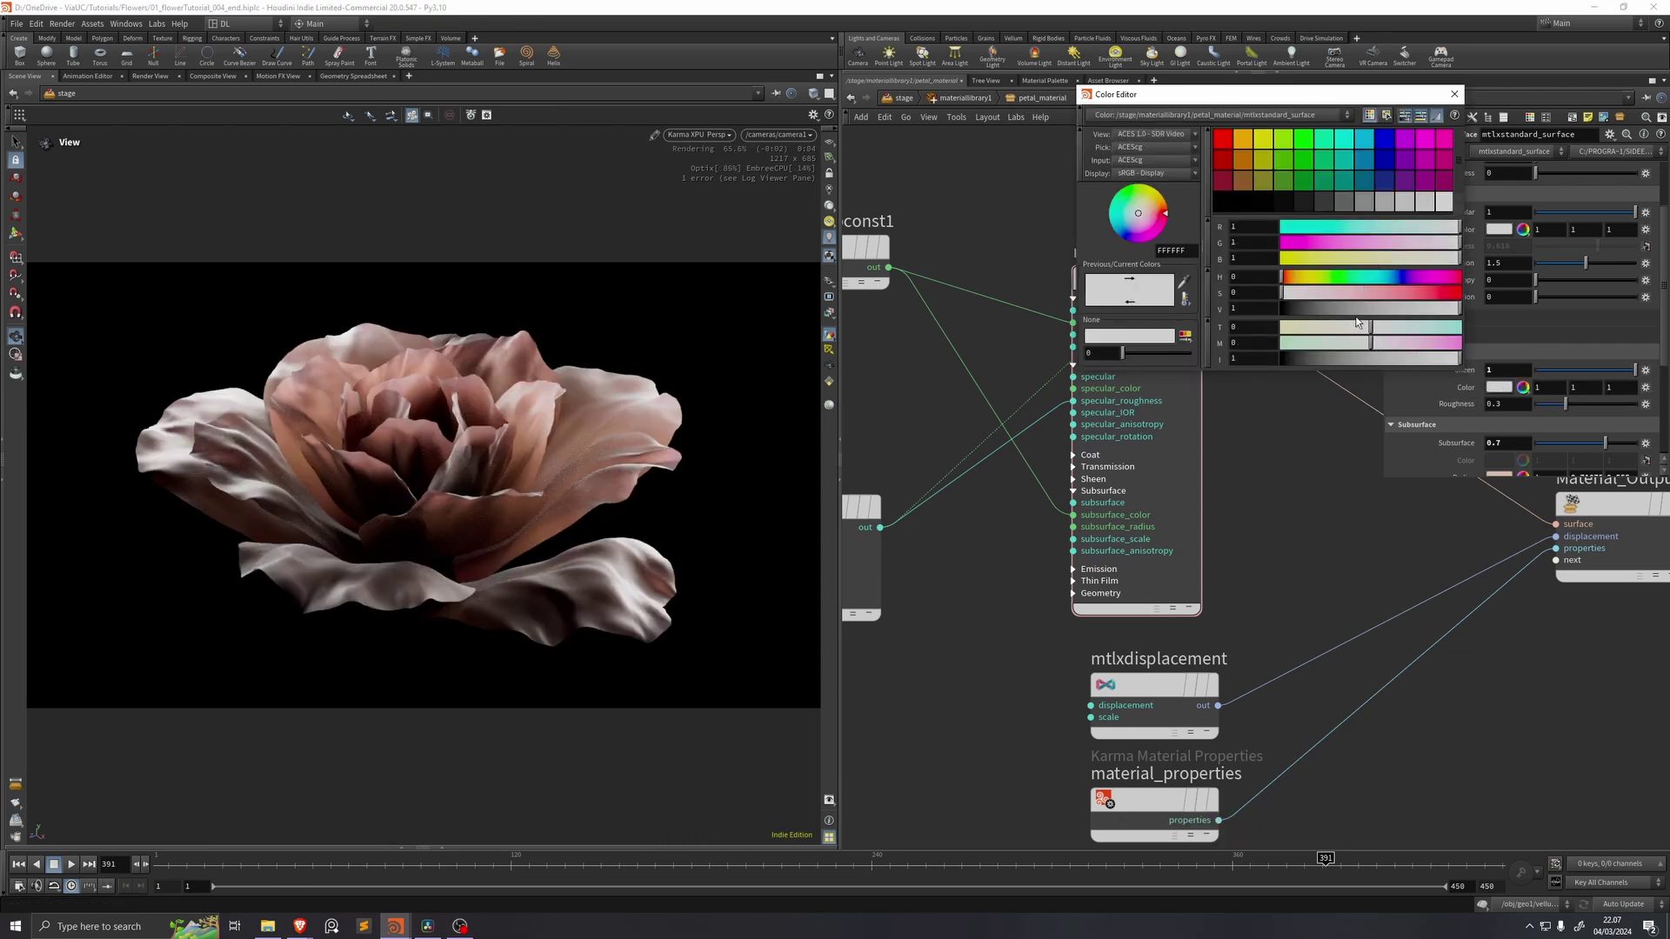
{"action": "left_click", "coordinate": [1292, 277]}
{"action": "left_click_drag", "start_coordinate": [1331, 292], "coordinate": [1475, 296]}
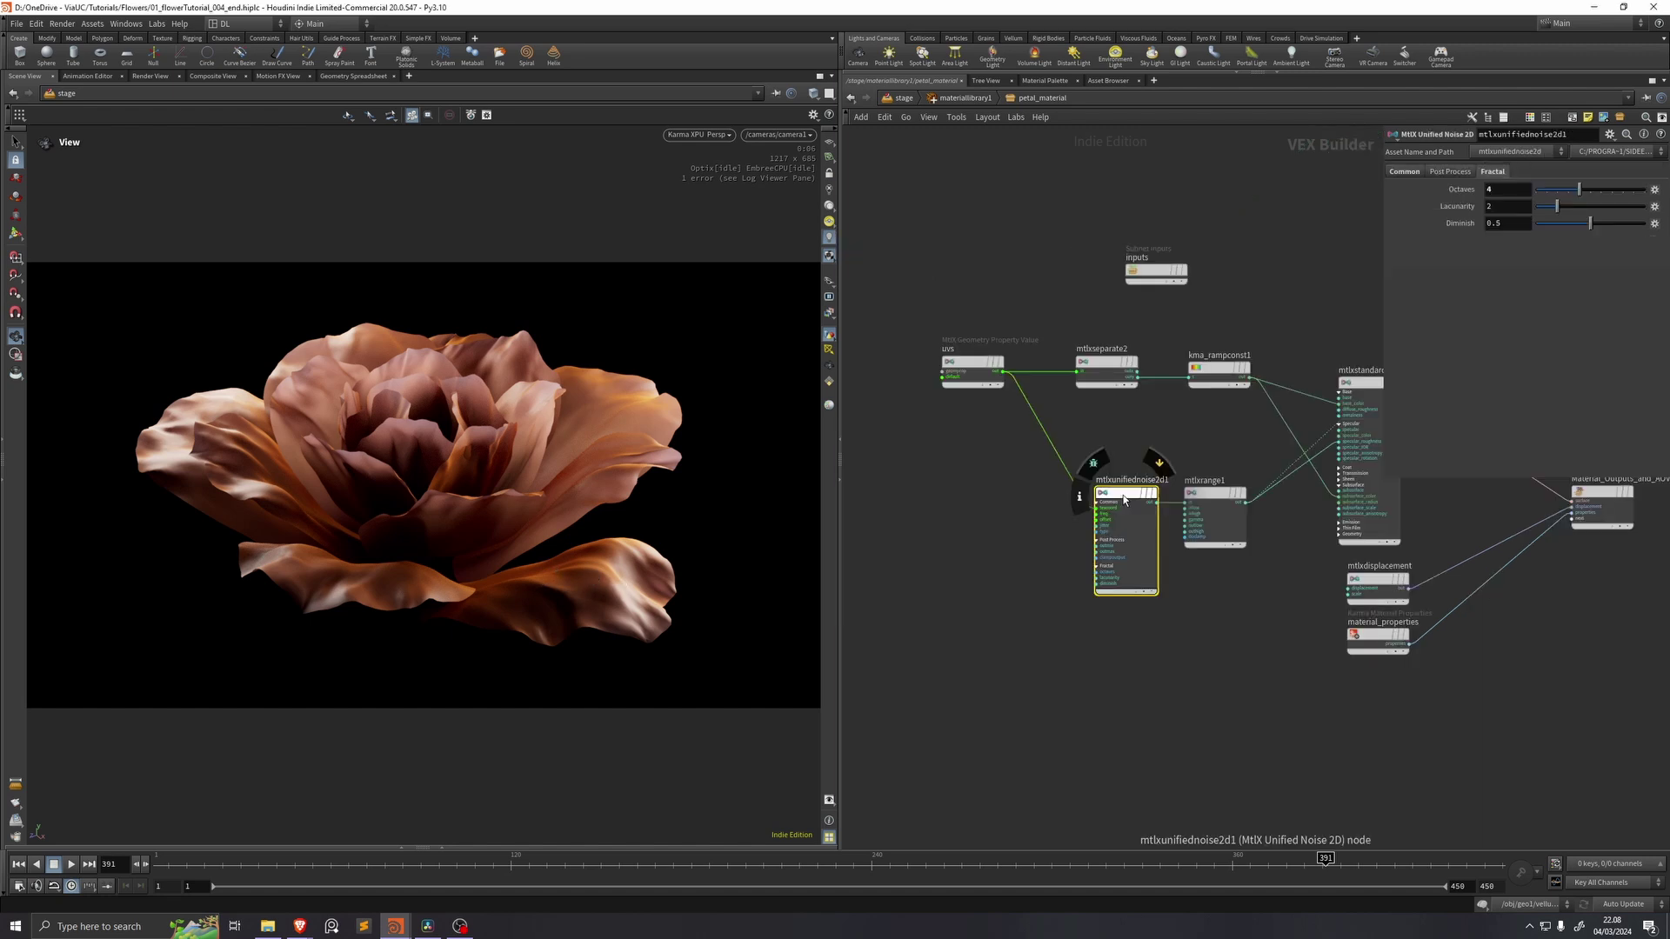
Step: Duplicate the unified noise below the original and preview the copy through the unlit surface's emission_color
{"action": "left_click_drag", "start_coordinate": [1123, 500], "coordinate": [1120, 640], "text": "alt"}
{"action": "middle_click_drag", "start_coordinate": [1120, 640], "coordinate": [898, 736]}
{"action": "left_click", "coordinate": [935, 743]}
{"action": "scroll", "coordinate": [1161, 442], "scroll_direction": "up", "scroll_amount": 2}
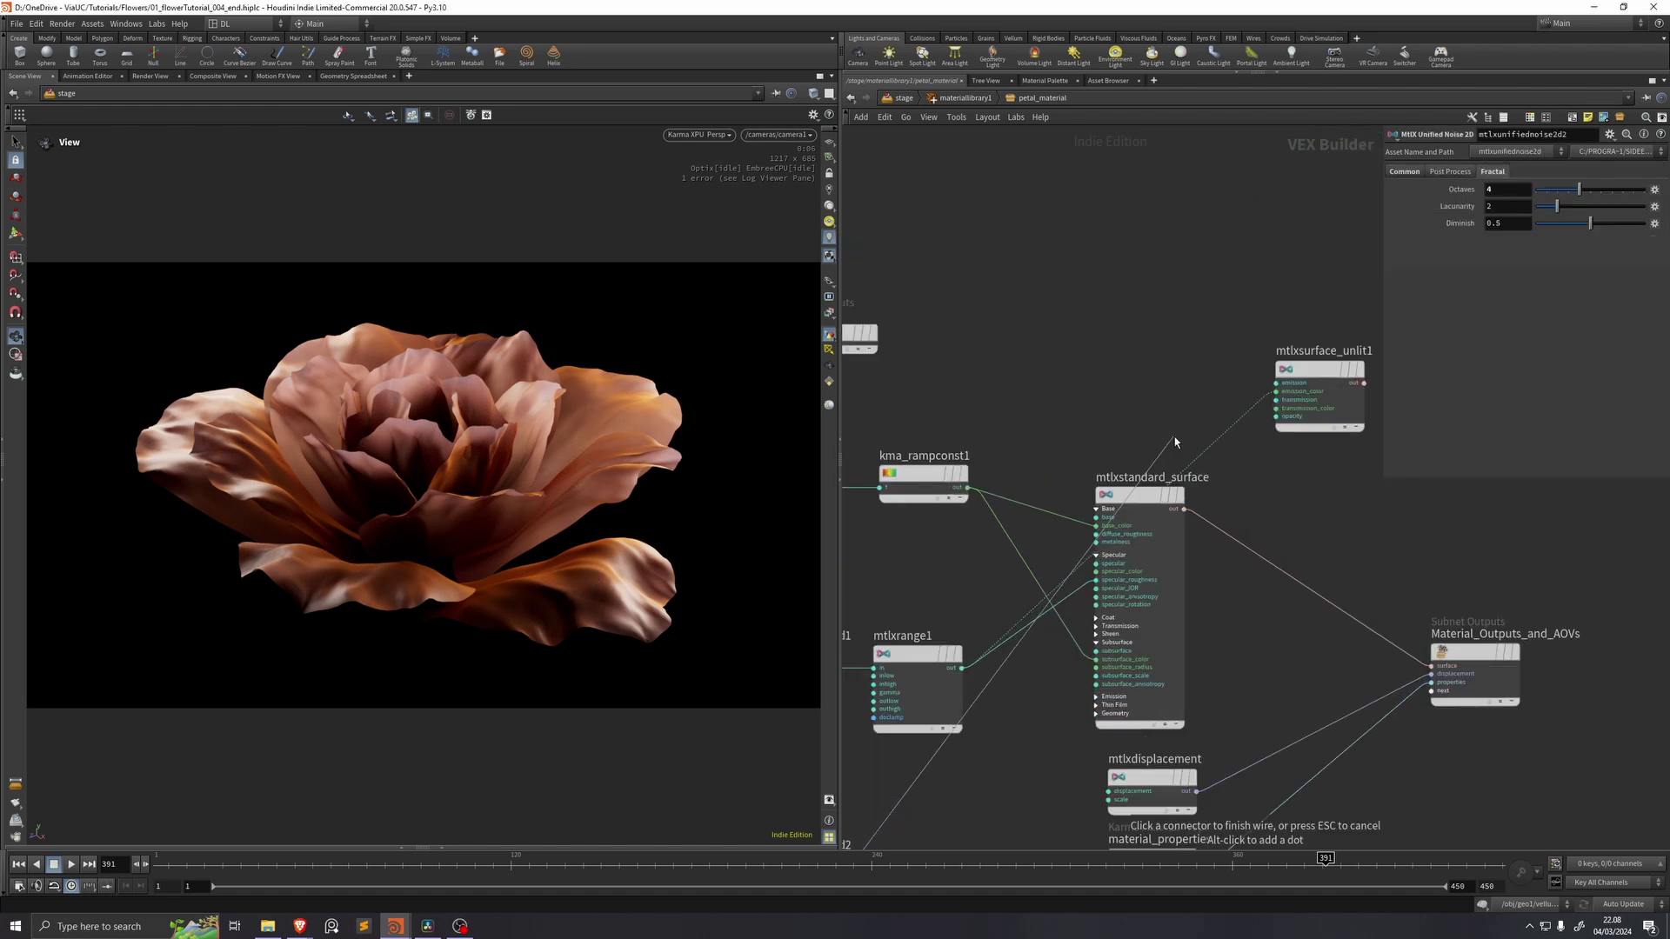
{"action": "left_click", "coordinate": [1273, 391]}
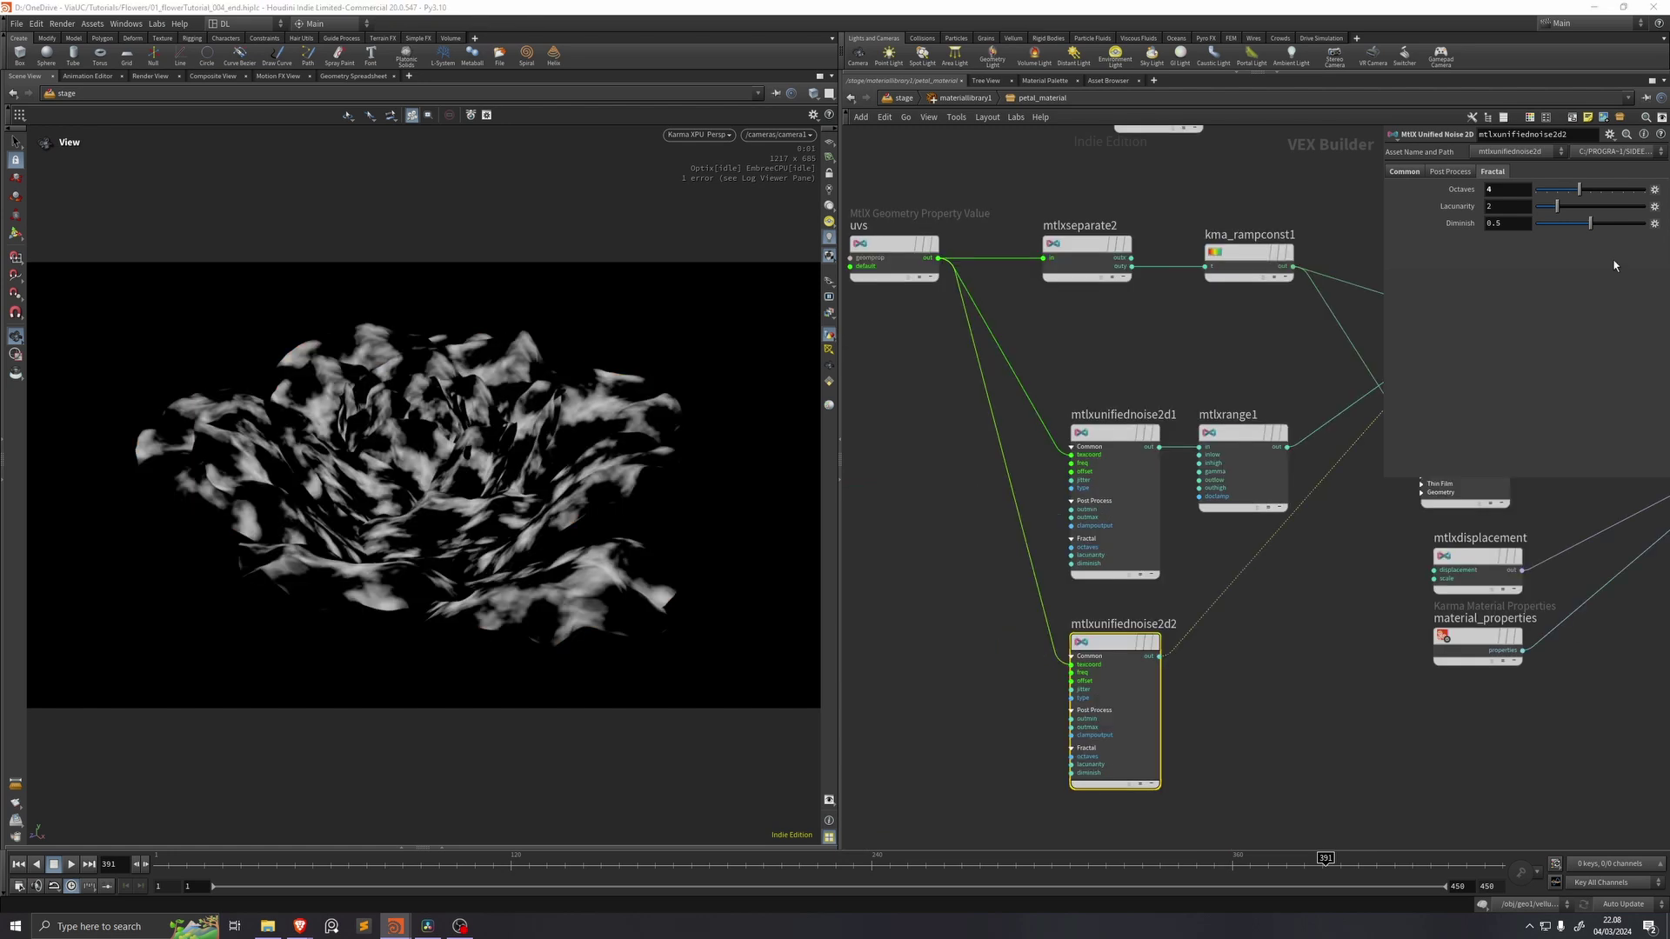
Step: Set the second noise's Octaves to 3 and its Frequency to 28, 3
{"action": "left_click", "coordinate": [1507, 191]}
{"action": "type", "text": "3"}
{"action": "key", "text": "Return"}
{"action": "left_click", "coordinate": [1403, 172]}
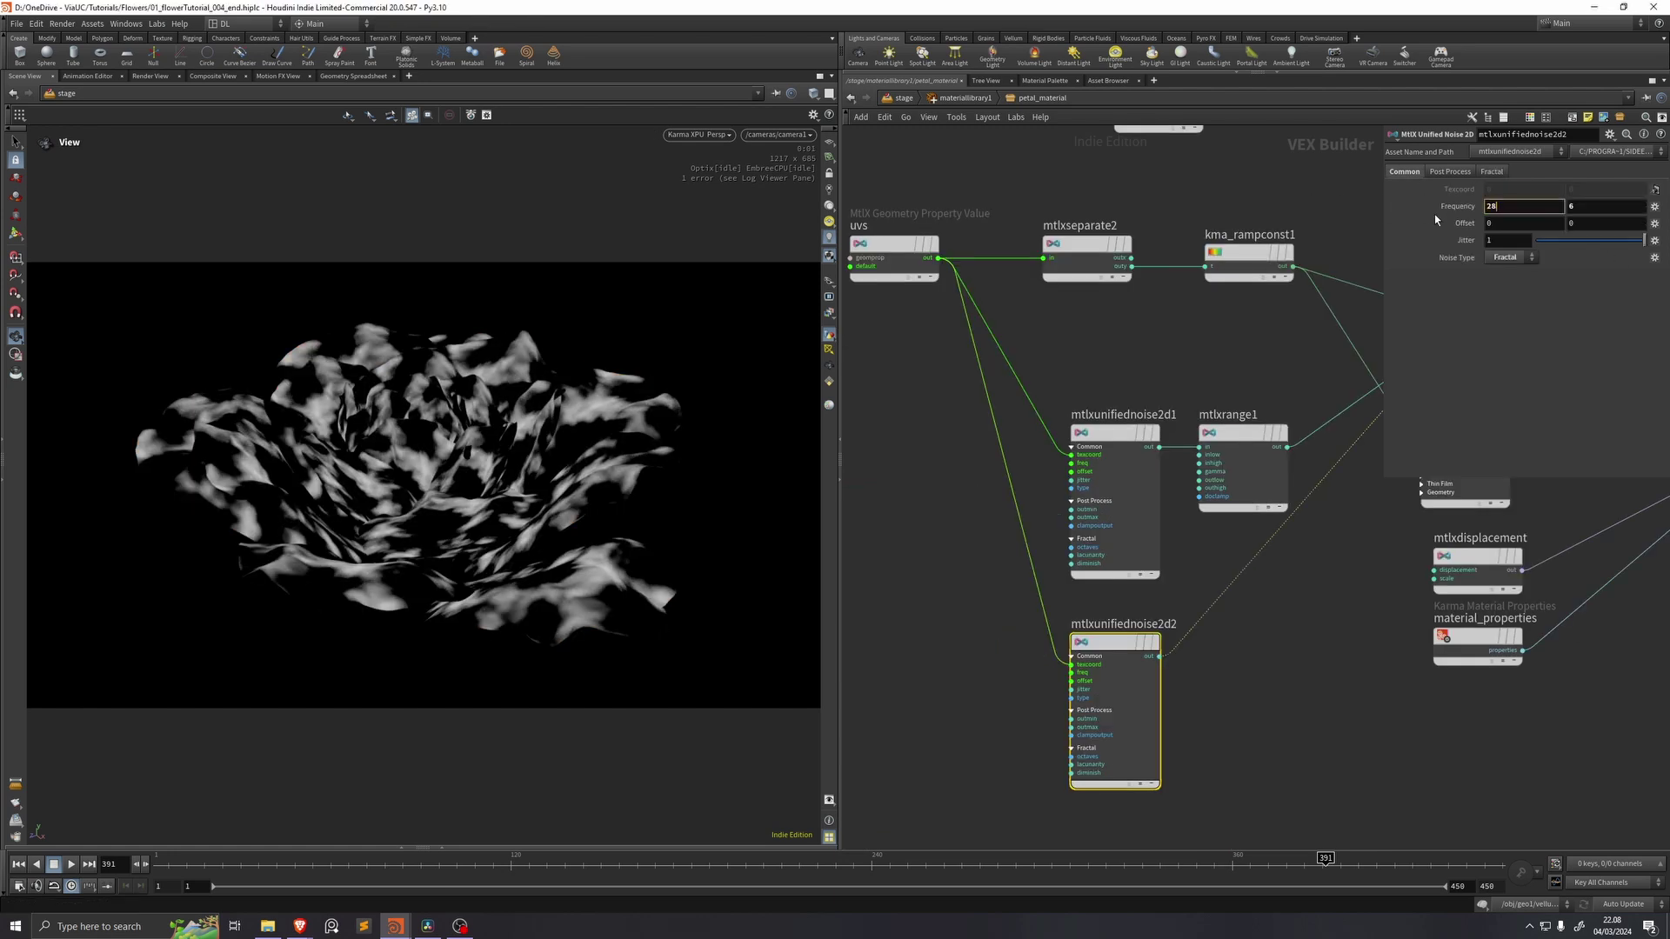
{"action": "key", "text": "Tab"}
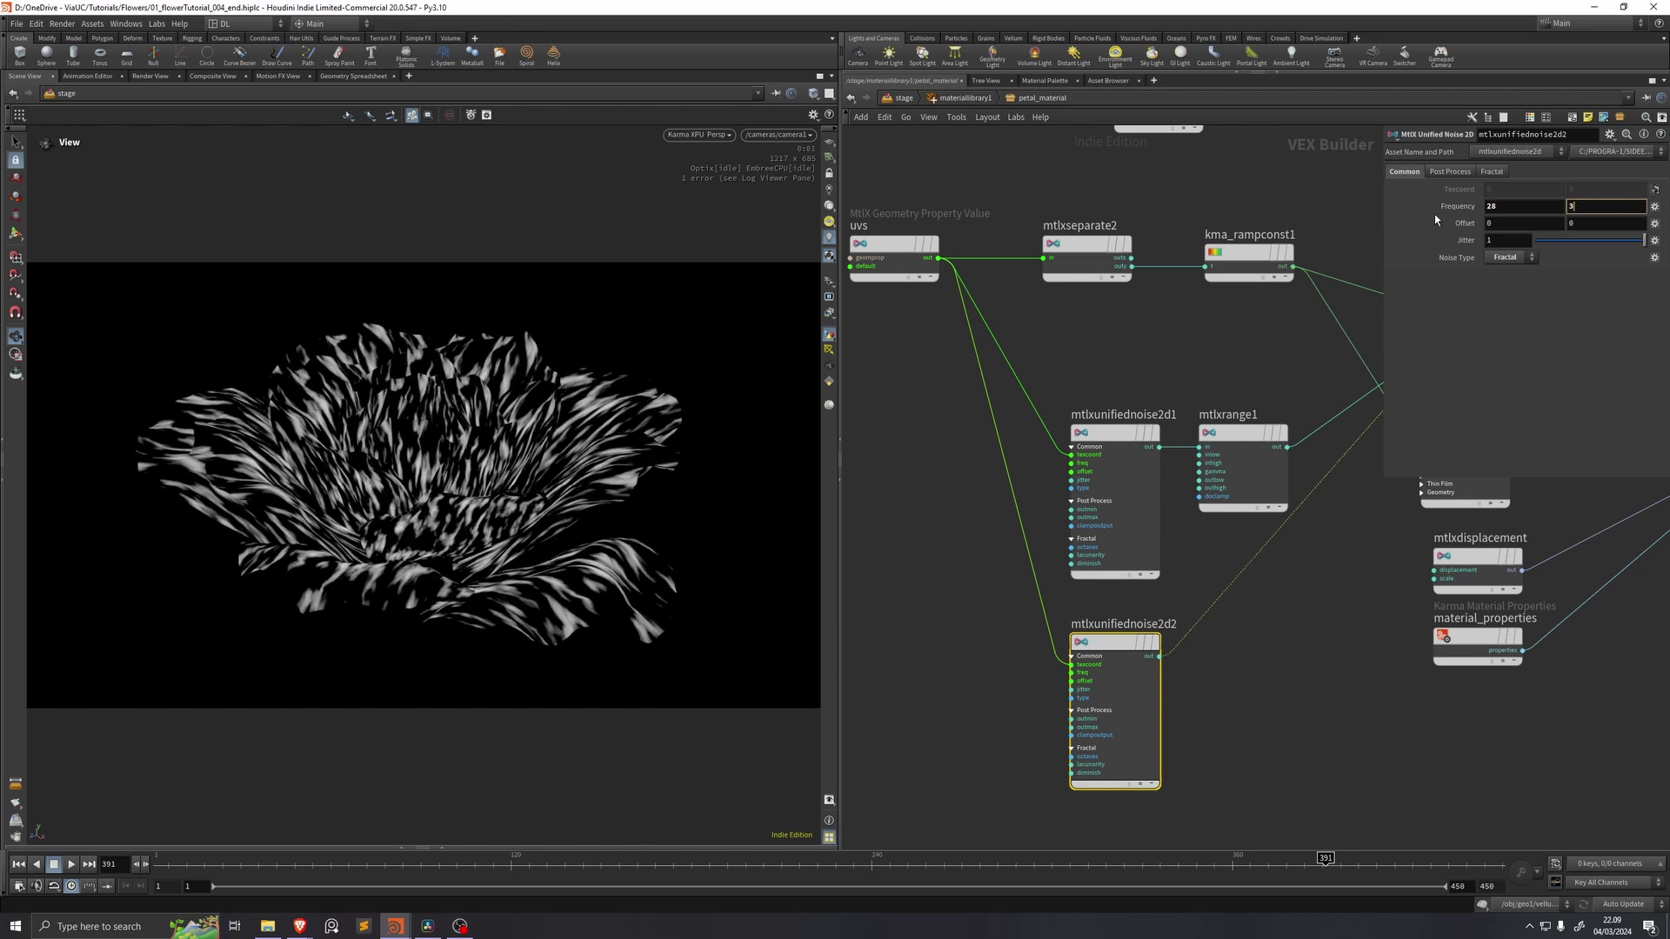
{"action": "key", "text": "Return"}
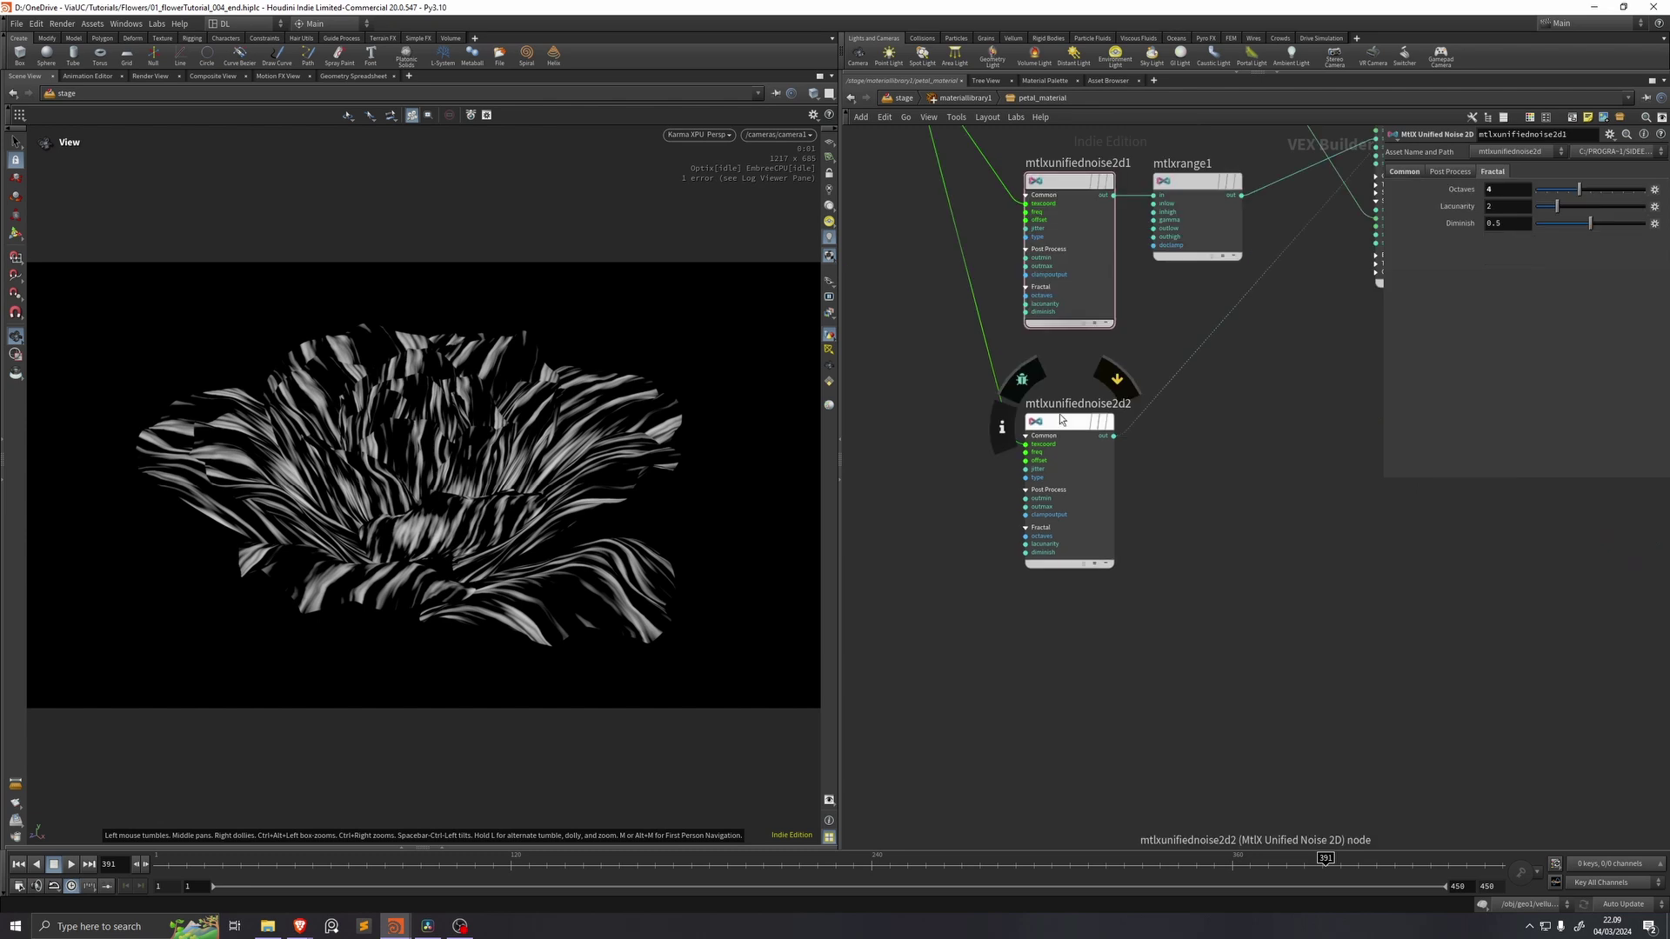
Step: Duplicate the second noise below itself and set the copy's Frequency to 60, 35 and its Noise Type to Worley
{"action": "left_click_drag", "start_coordinate": [1059, 419], "coordinate": [1072, 607], "text": "alt"}
{"action": "scroll", "coordinate": [1071, 618], "scroll_direction": "down", "scroll_amount": 5}
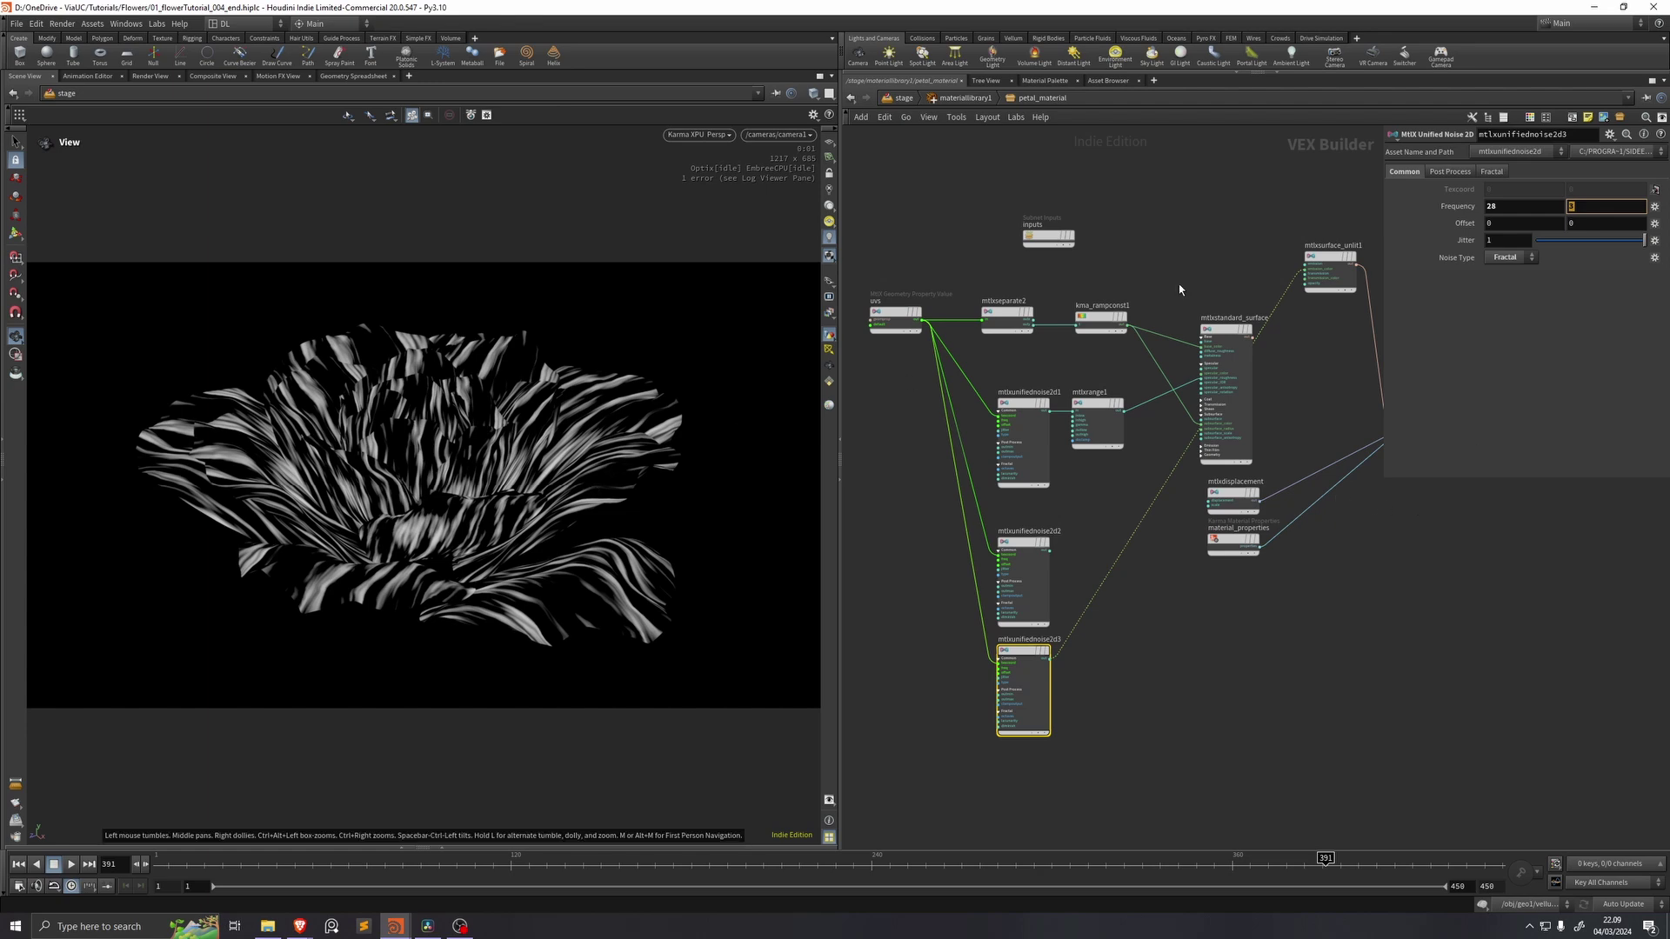
{"action": "double_click", "coordinate": [1503, 207]}
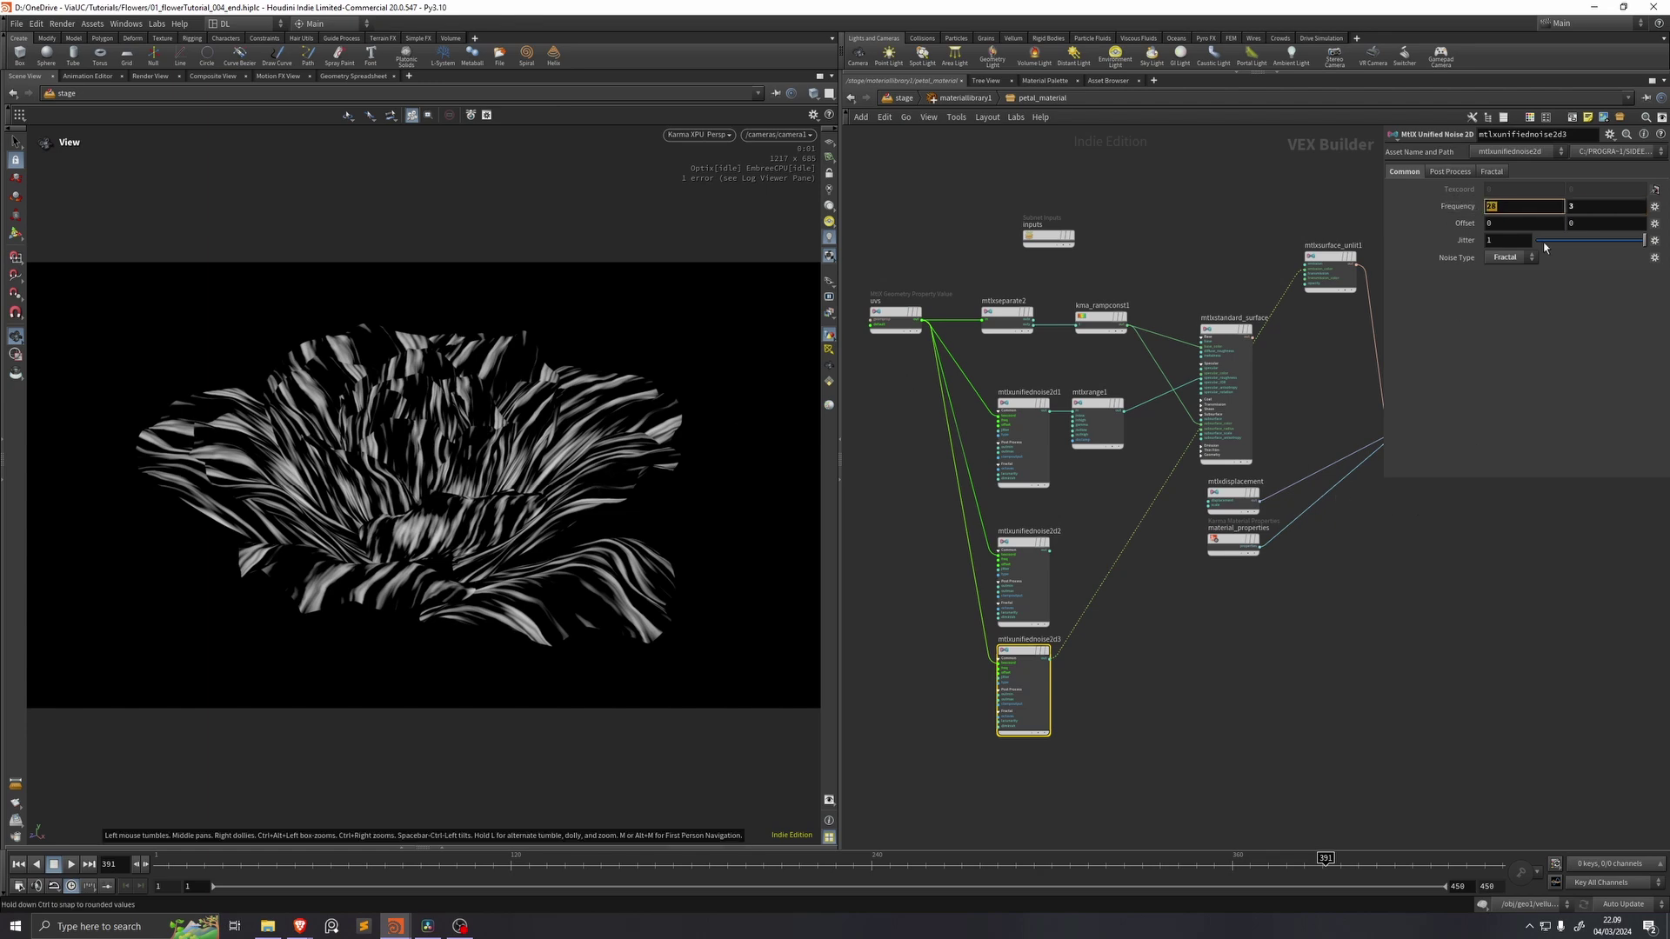
{"action": "key", "text": "Tab"}
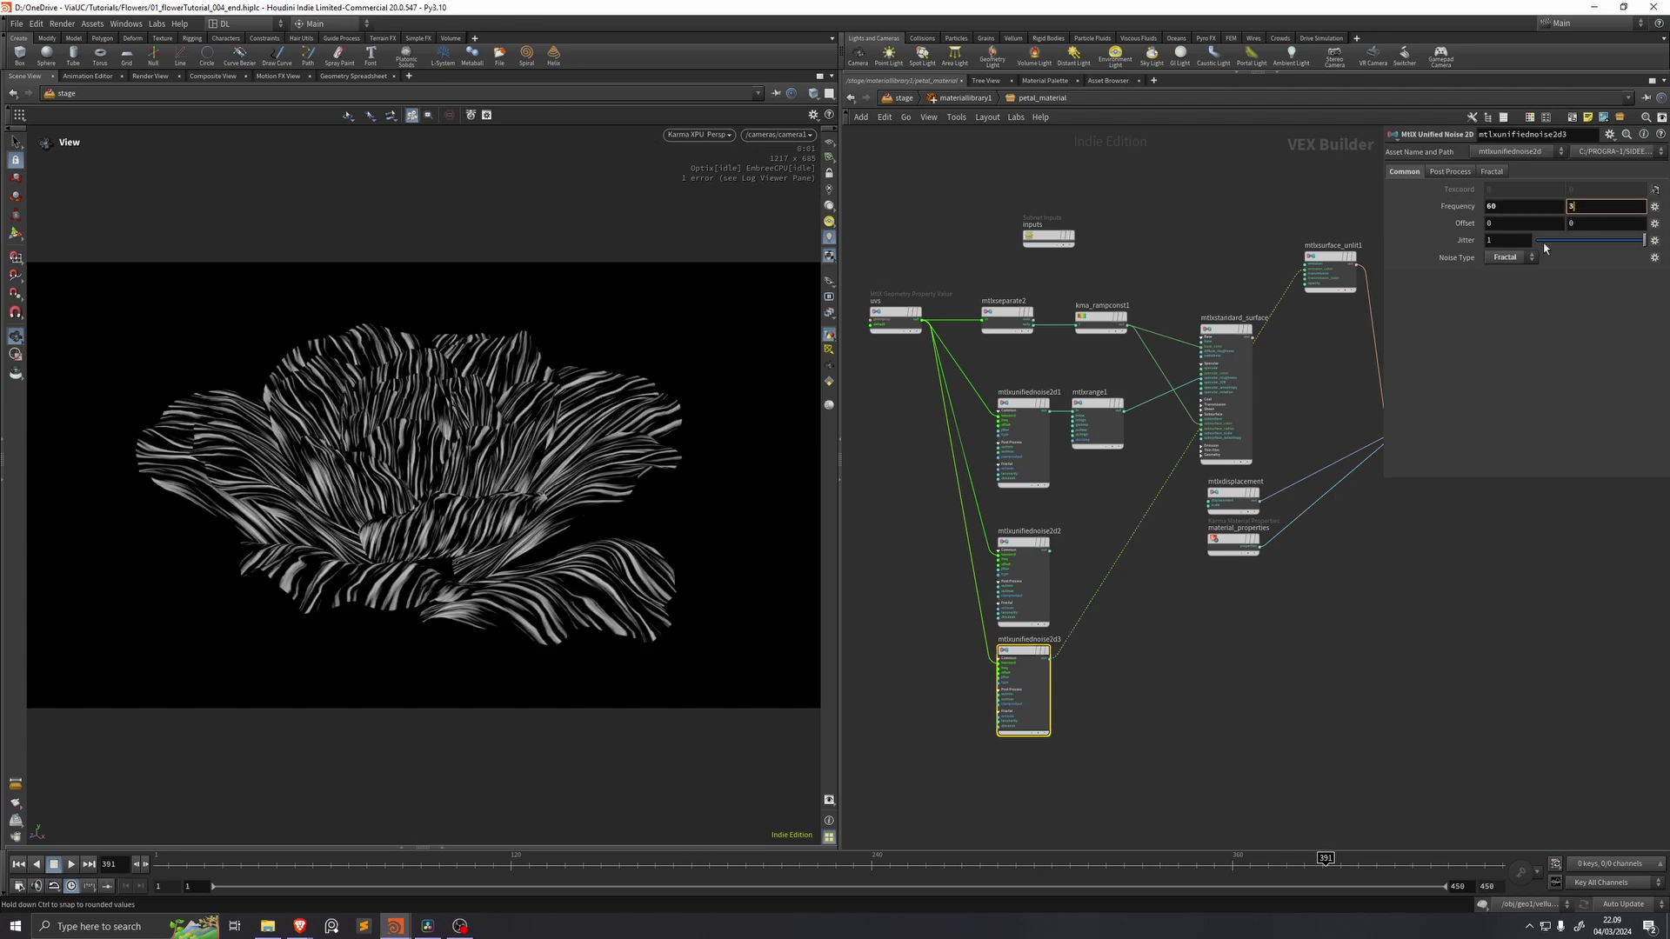
{"action": "type", "text": "35"}
{"action": "key", "text": "Return"}
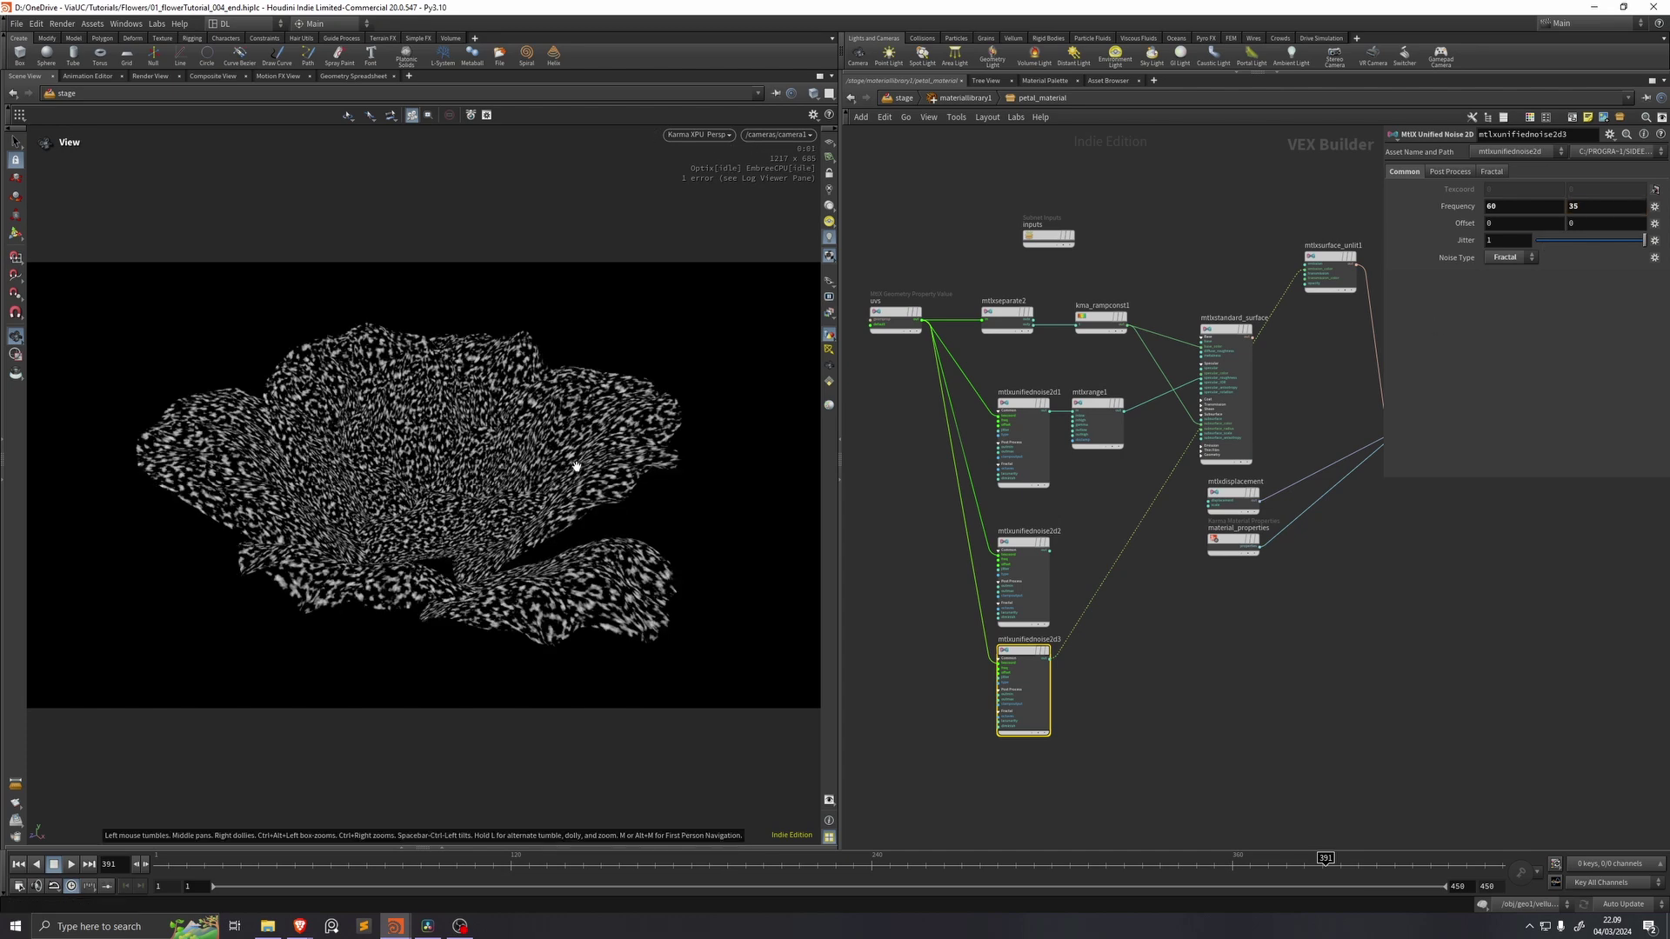
{"action": "left_click", "coordinate": [1517, 257]}
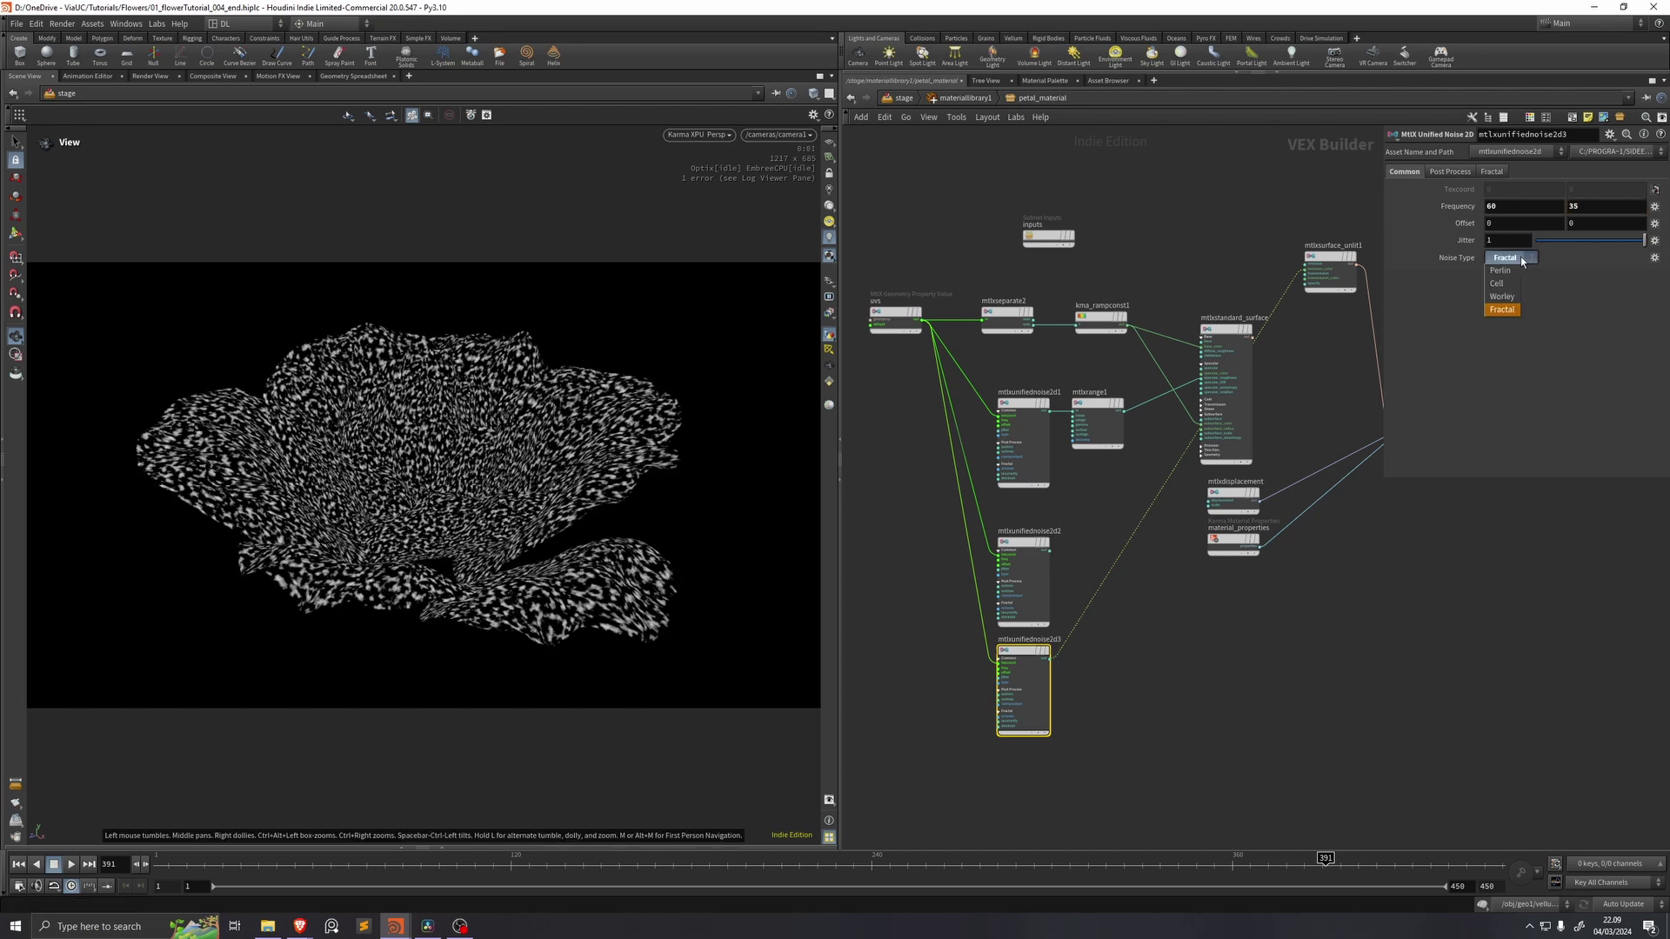
{"action": "left_click", "coordinate": [1512, 300]}
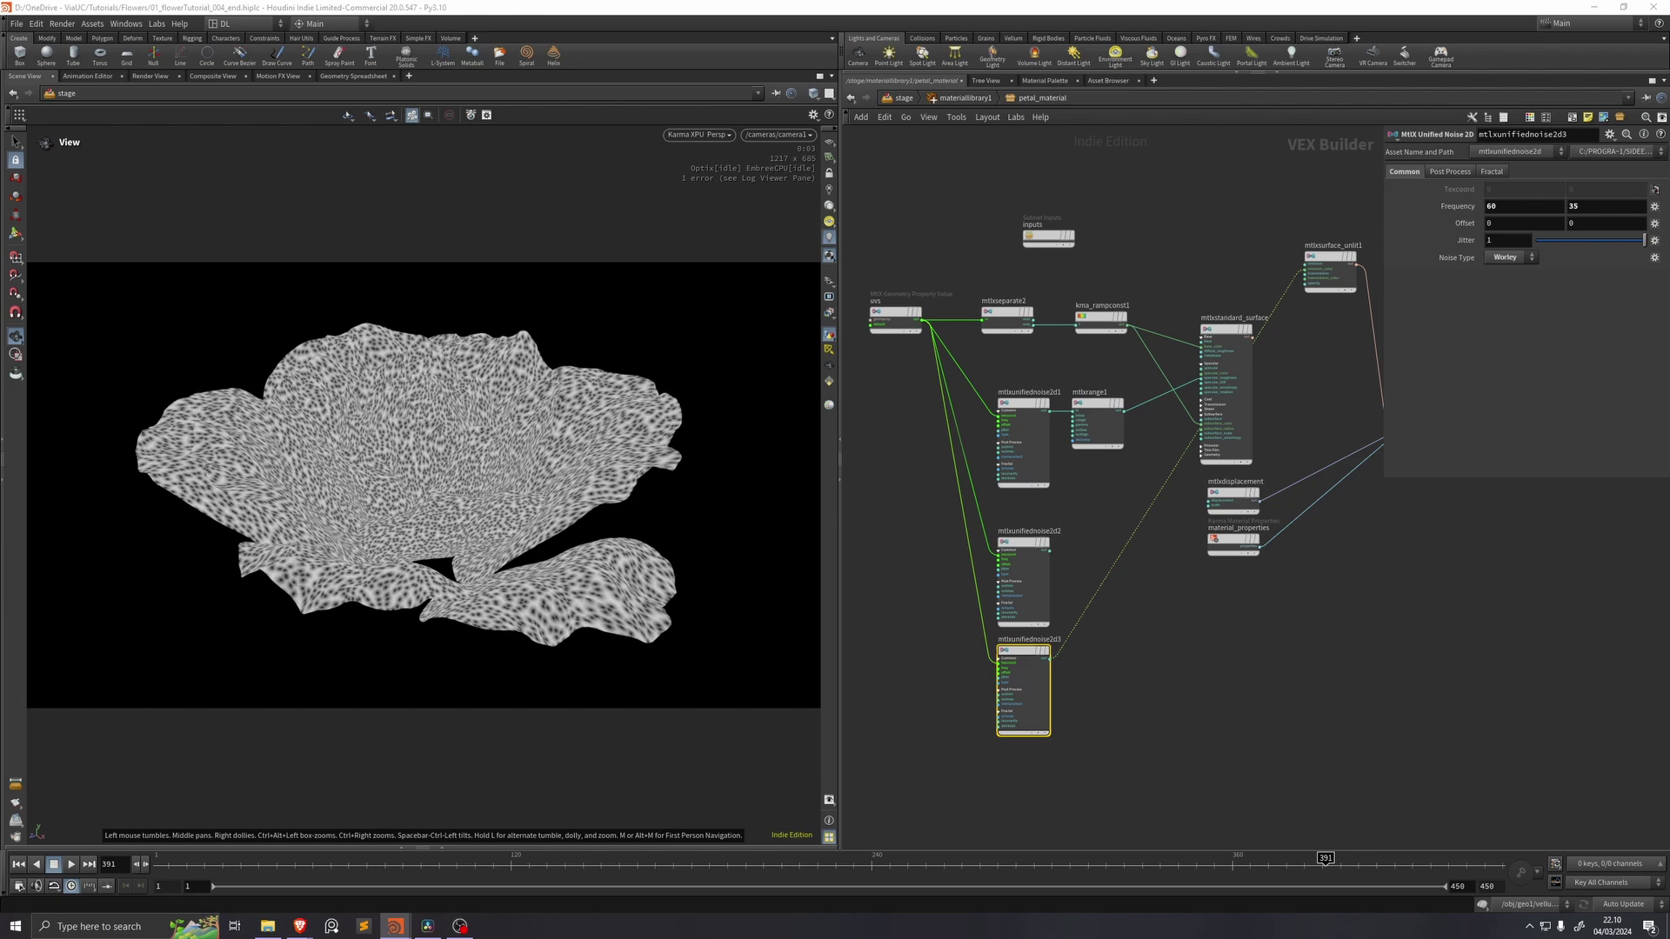
Step: Add an MtlX Add node that sums the second and third unified noises and wire its output into the displacement node
{"action": "key", "text": "Tab"}
{"action": "type", "text": "add"}
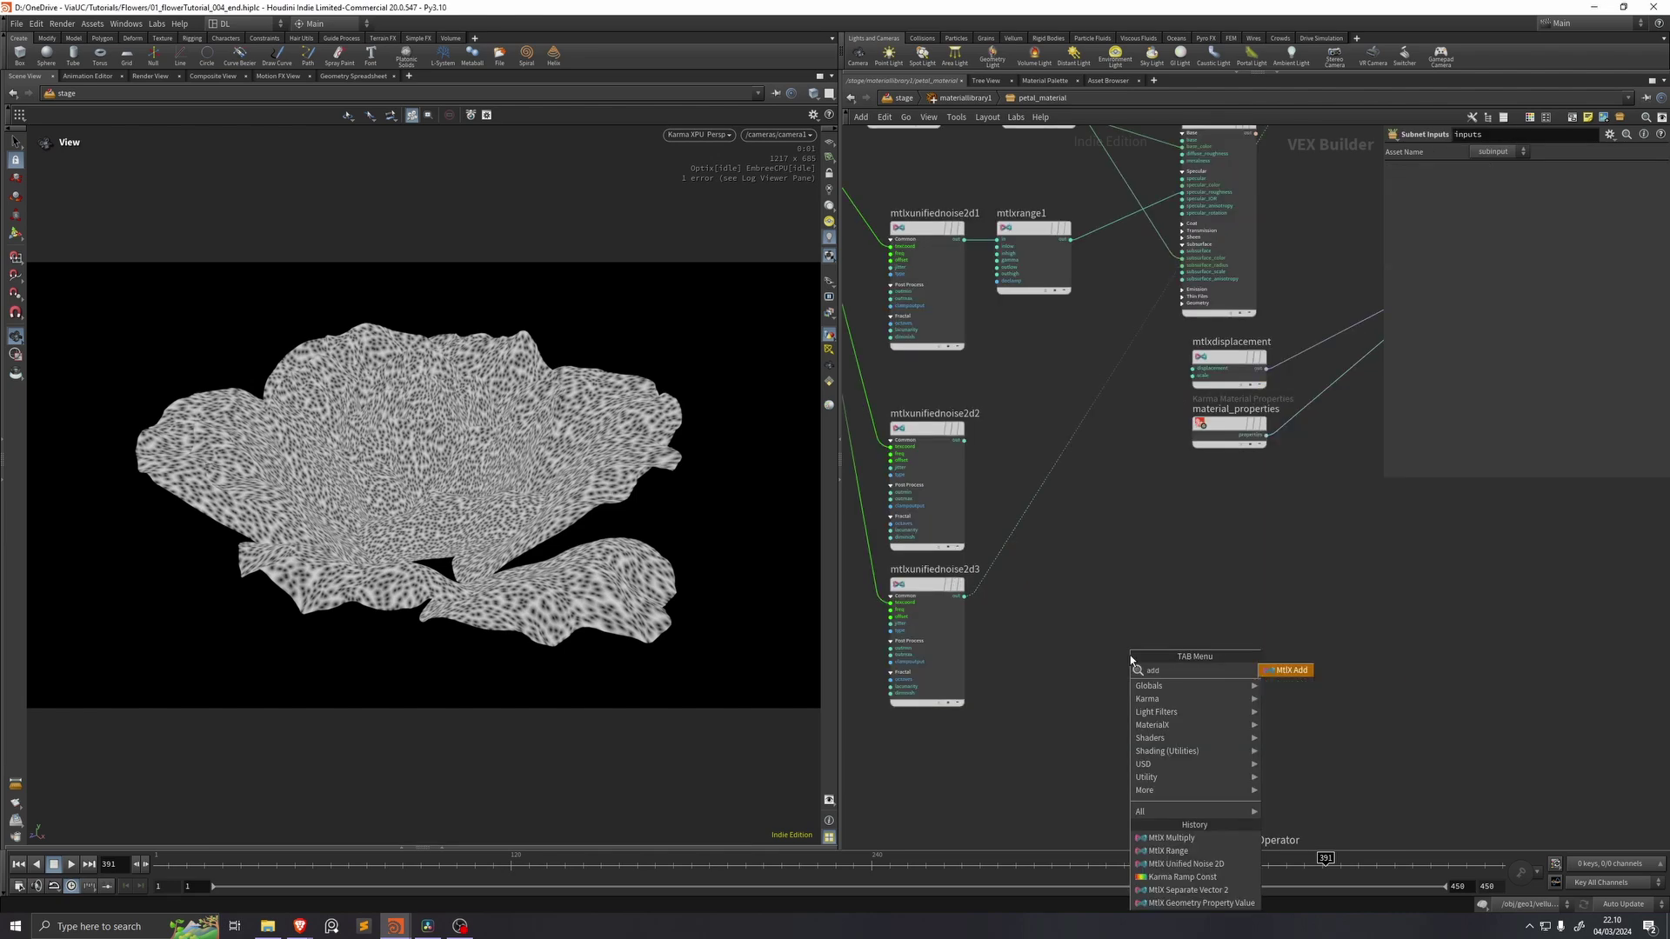
{"action": "key", "text": "Return"}
{"action": "left_click", "coordinate": [1044, 412]}
{"action": "scroll", "coordinate": [1173, 500], "scroll_direction": "up", "scroll_amount": 2}
{"action": "left_click", "coordinate": [1080, 410]}
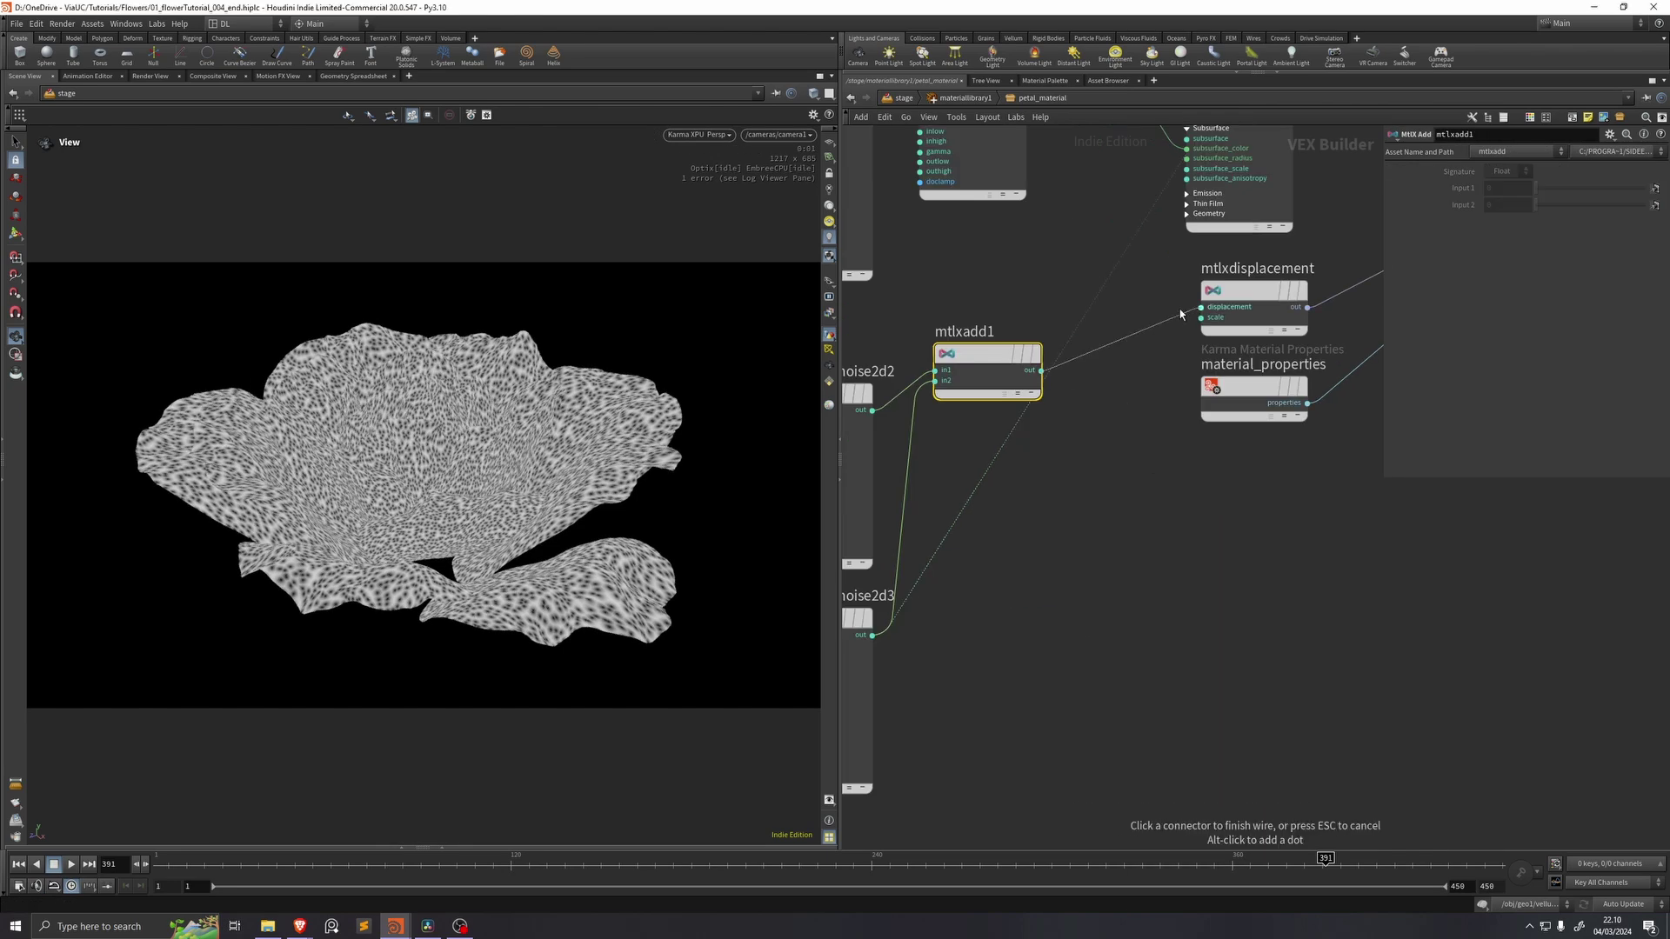
{"action": "left_click", "coordinate": [1200, 306]}
Step: Reconnect the standard surface to the material's surface output in place of the unlit preview
{"action": "middle_click_drag", "start_coordinate": [1159, 253], "coordinate": [1020, 522]}
{"action": "left_click", "coordinate": [1153, 236]}
{"action": "middle_click_drag", "start_coordinate": [1216, 278], "coordinate": [1083, 353]}
{"action": "left_click", "coordinate": [1318, 500]}
{"action": "middle_click_drag", "start_coordinate": [961, 606], "coordinate": [1092, 551]}
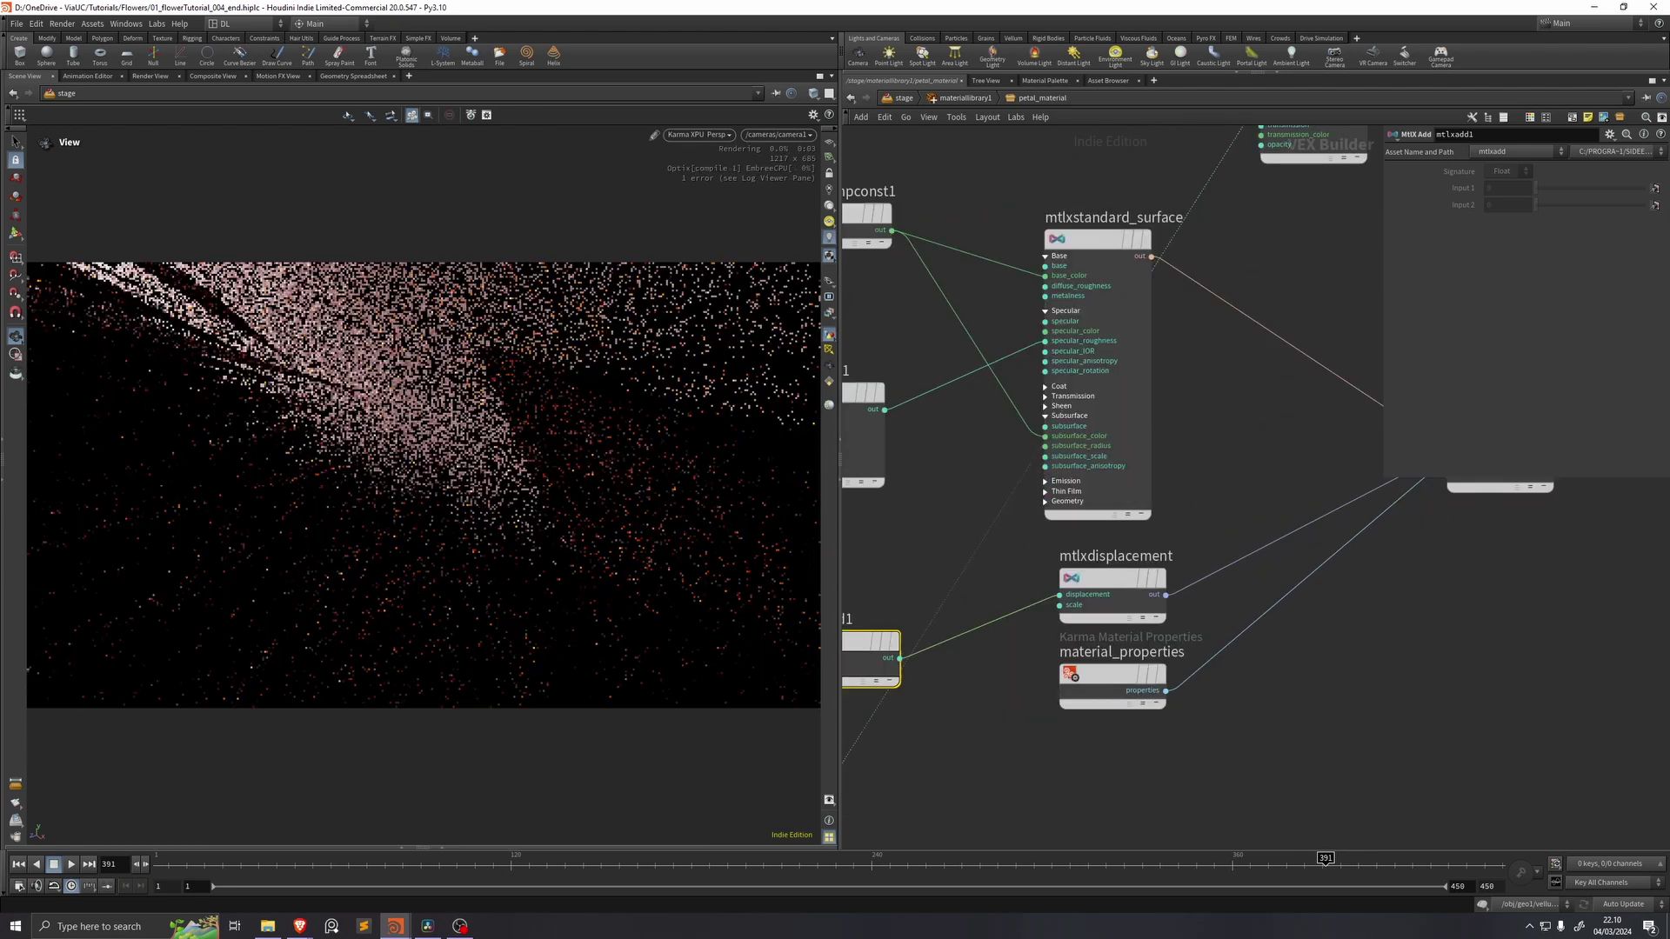
Step: Set the MtlX Displacement node's Scale to 0.0002
{"action": "left_click", "coordinate": [1113, 578]}
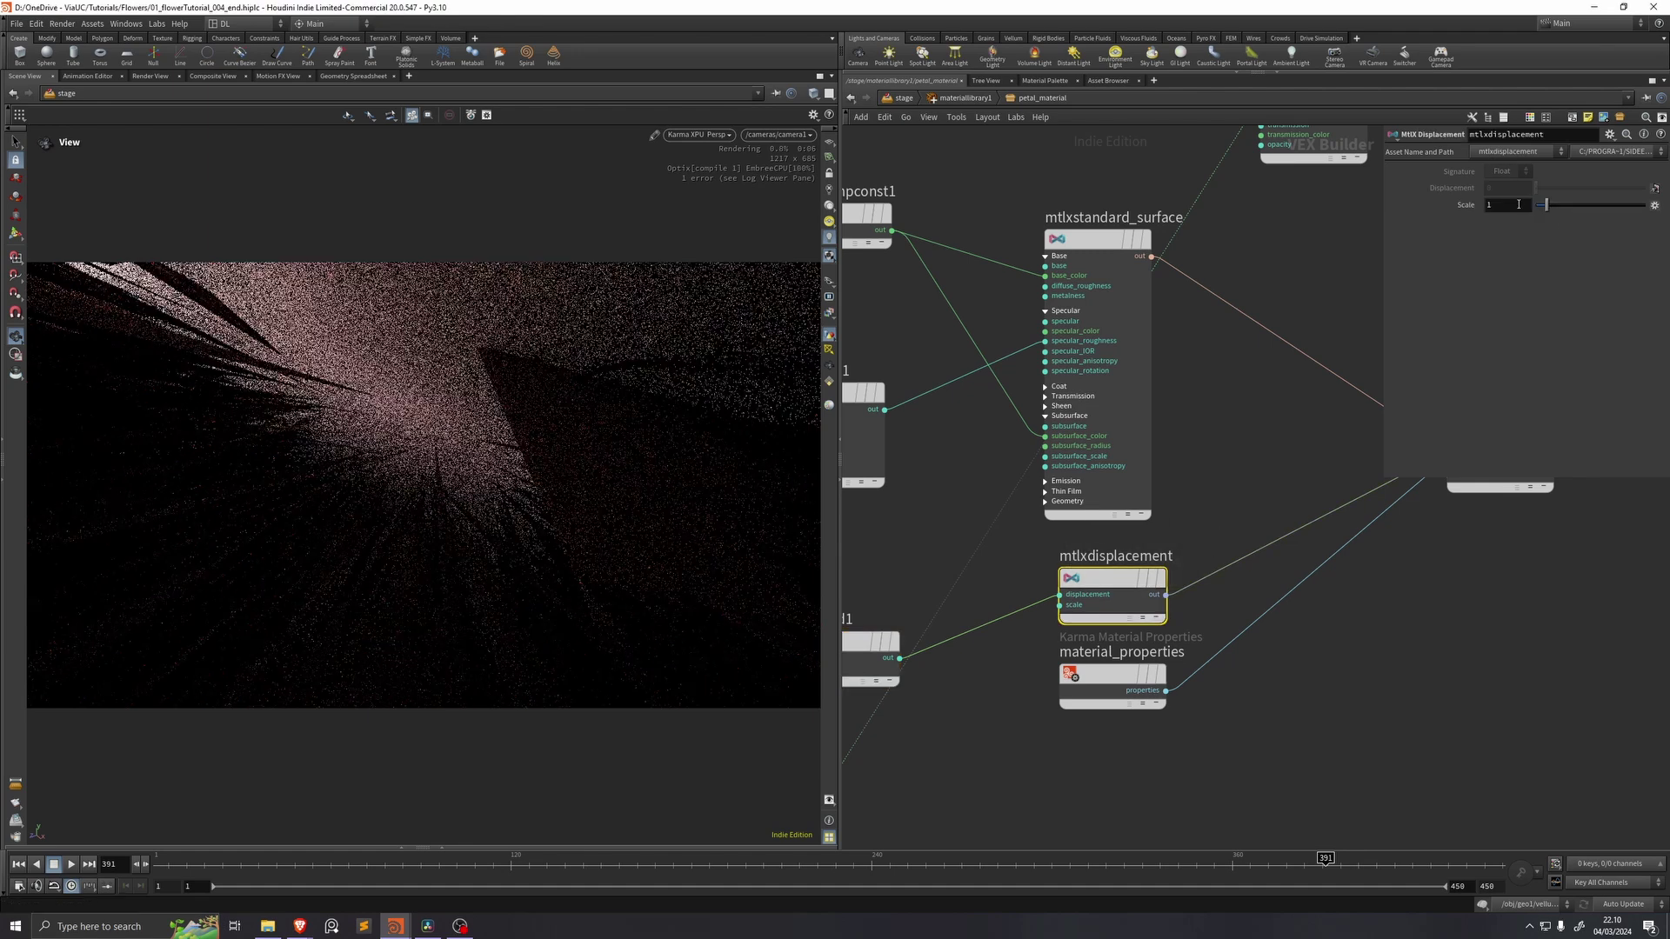
{"action": "left_click", "coordinate": [1518, 204]}
{"action": "type", "text": "0.00"}
{"action": "type", "text": "02"}
{"action": "key", "text": "Return"}
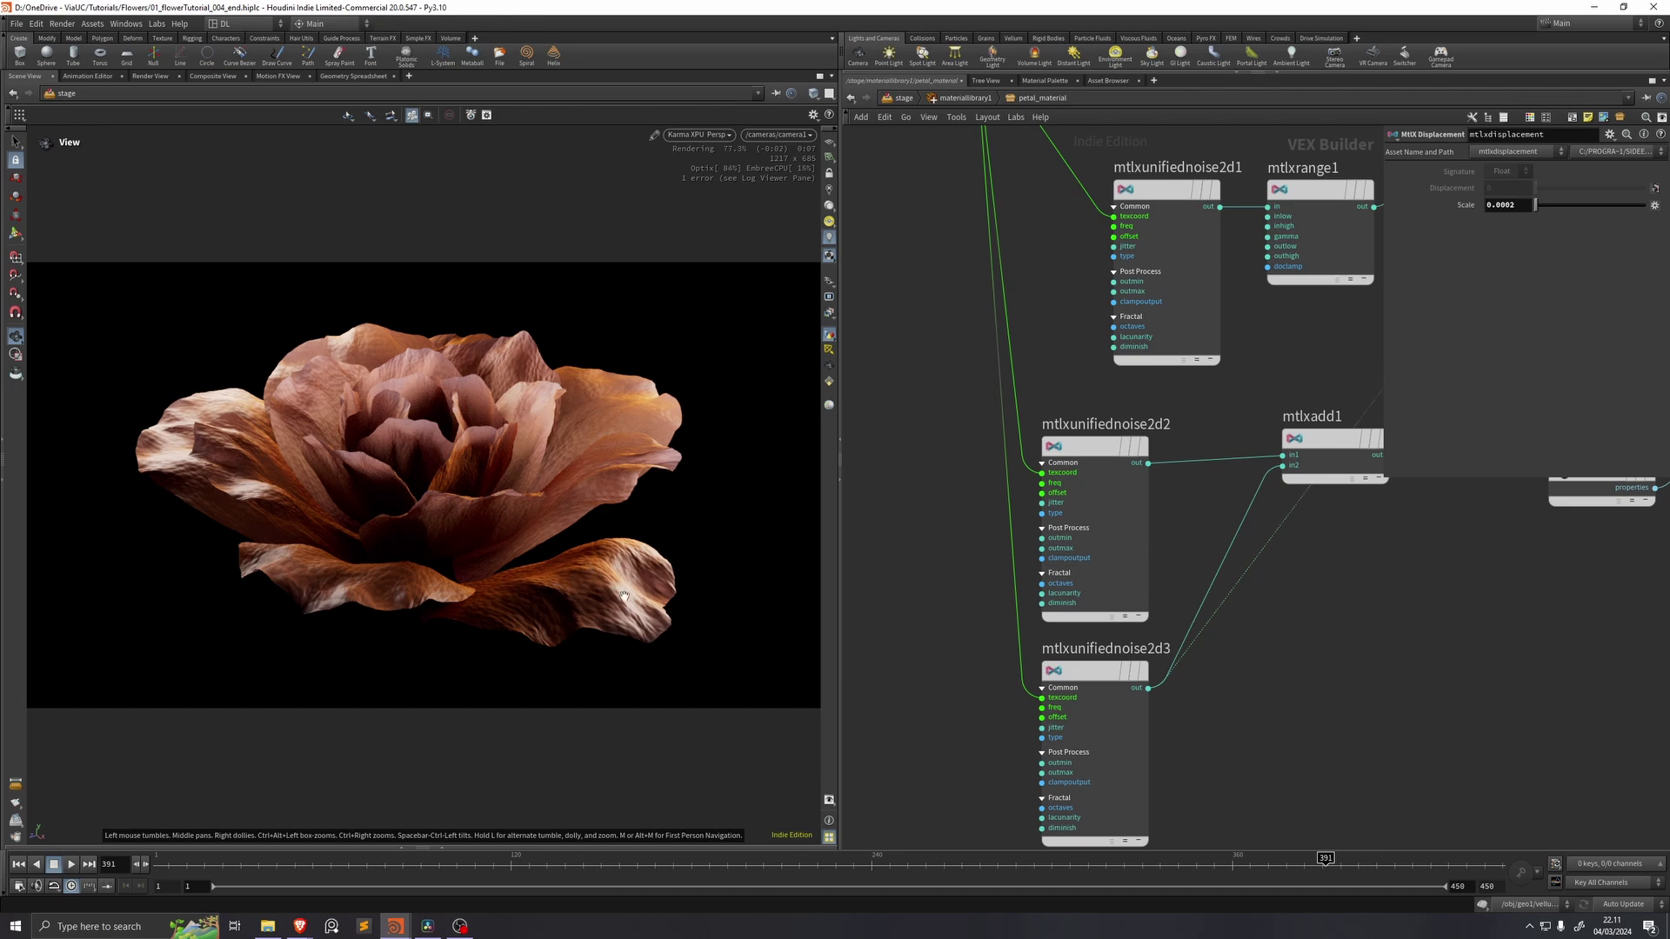
Step: Insert an MtlX Multiply between the third noise and the add node and set its Input 2 to 0.3
{"action": "middle_click_drag", "start_coordinate": [1387, 641], "coordinate": [1335, 572]}
{"action": "key", "text": "Tab"}
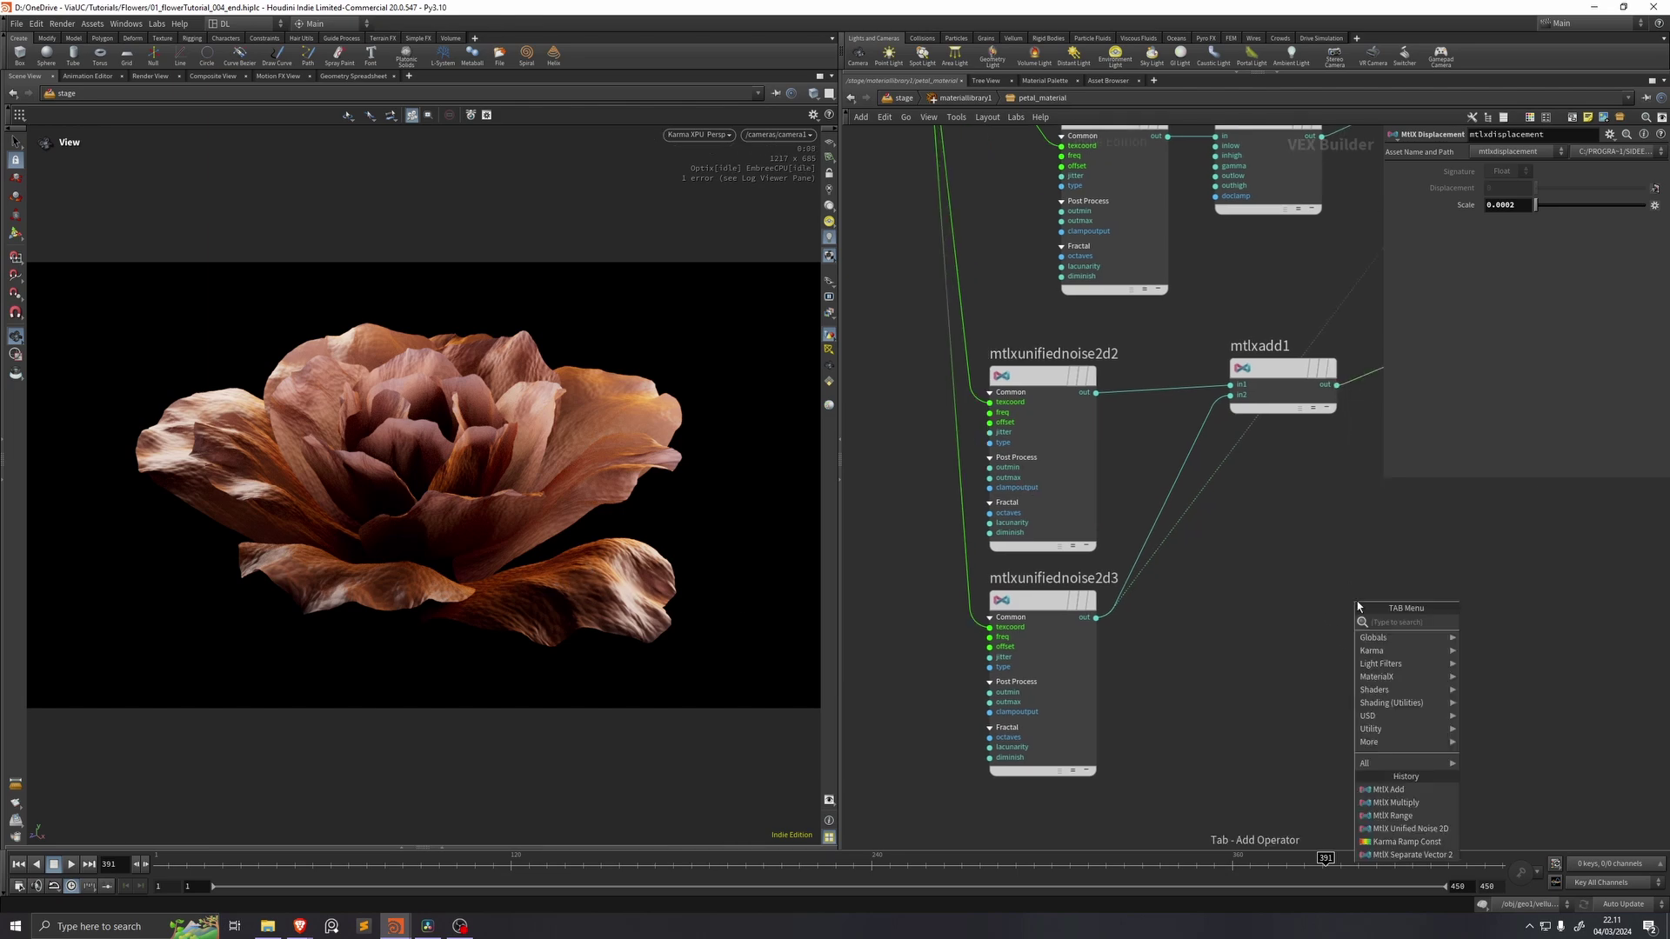
{"action": "type", "text": "mult"}
{"action": "key", "text": "Return"}
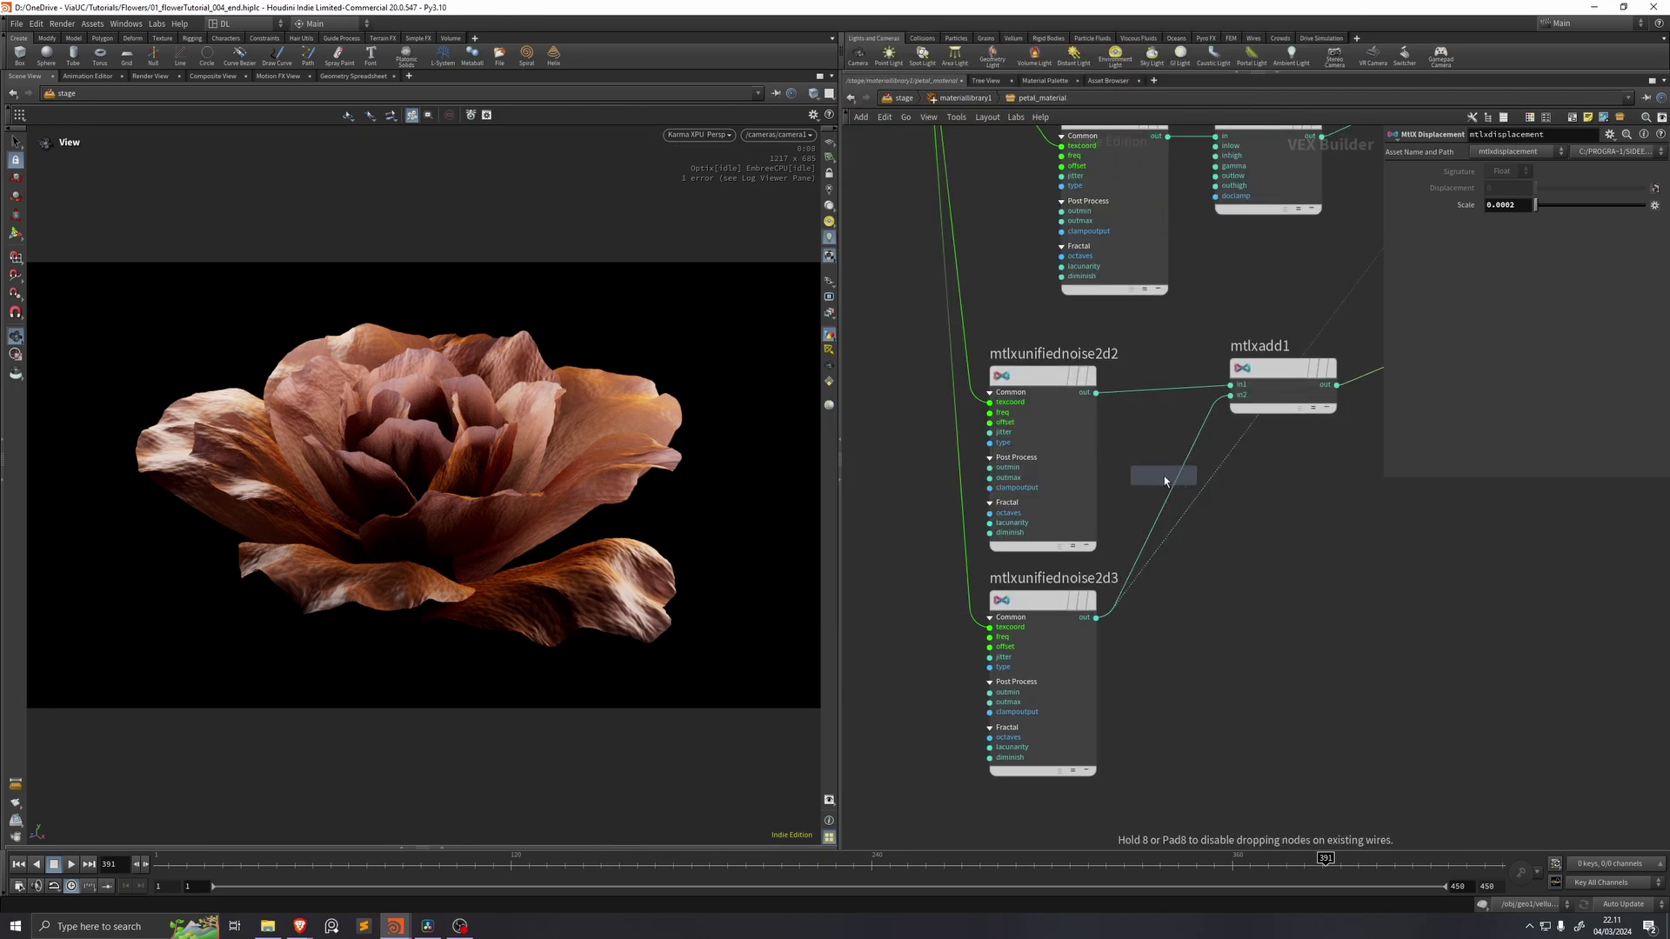
{"action": "left_click", "coordinate": [1177, 477]}
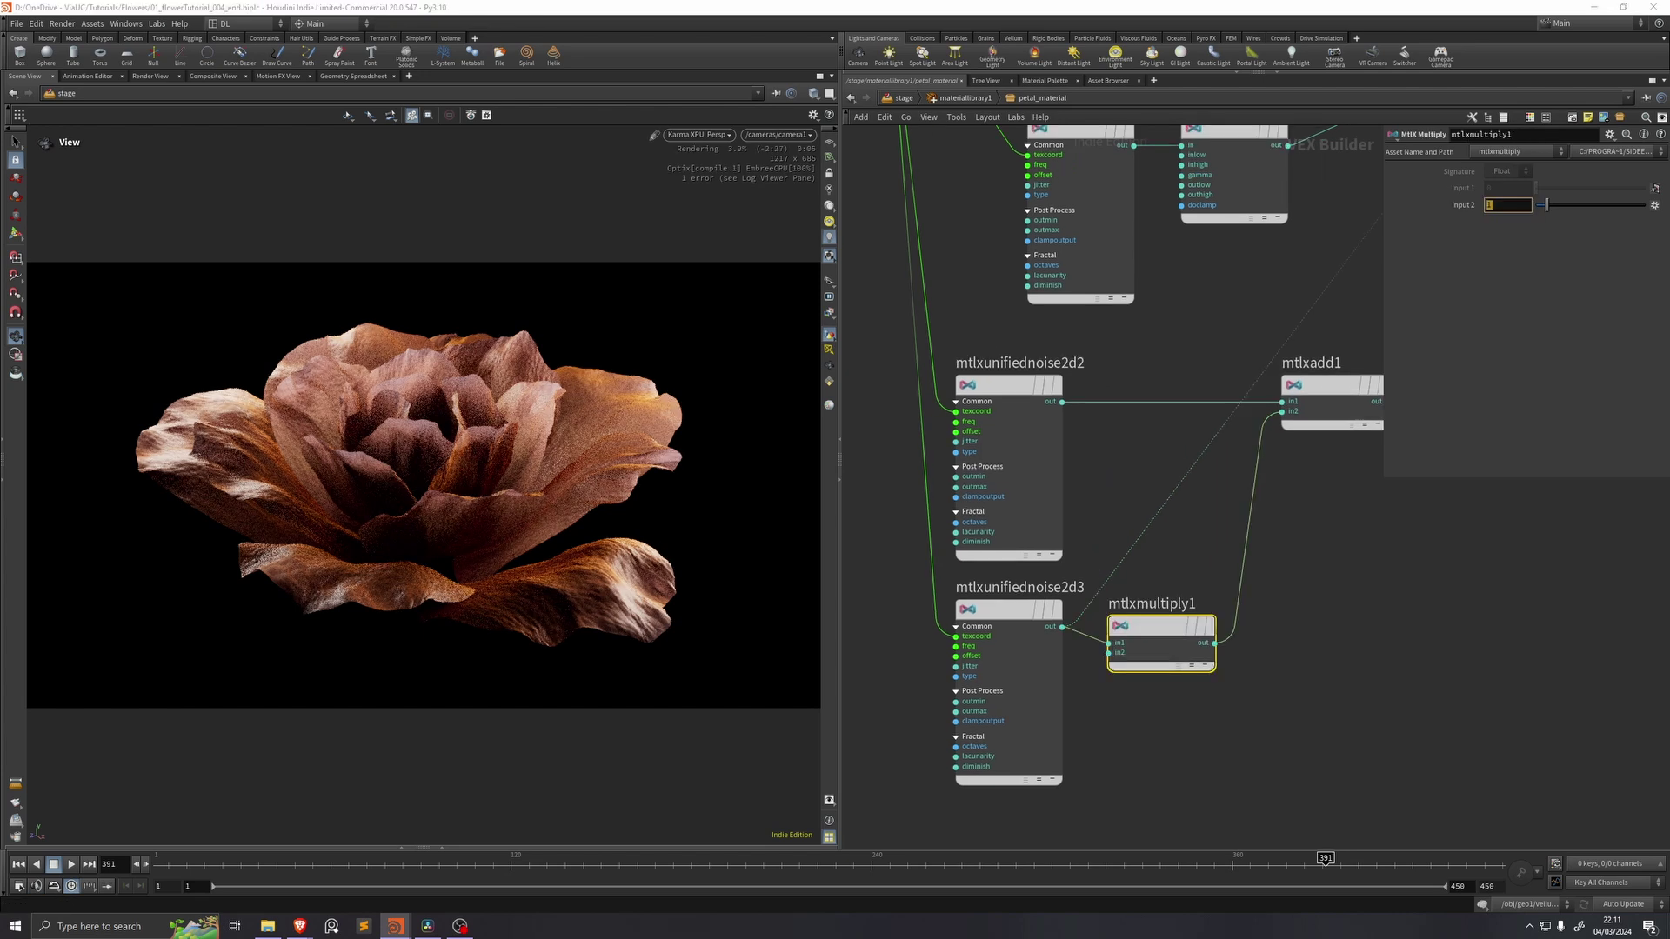
{"action": "type", "text": "0.3"}
{"action": "key", "text": "Return"}
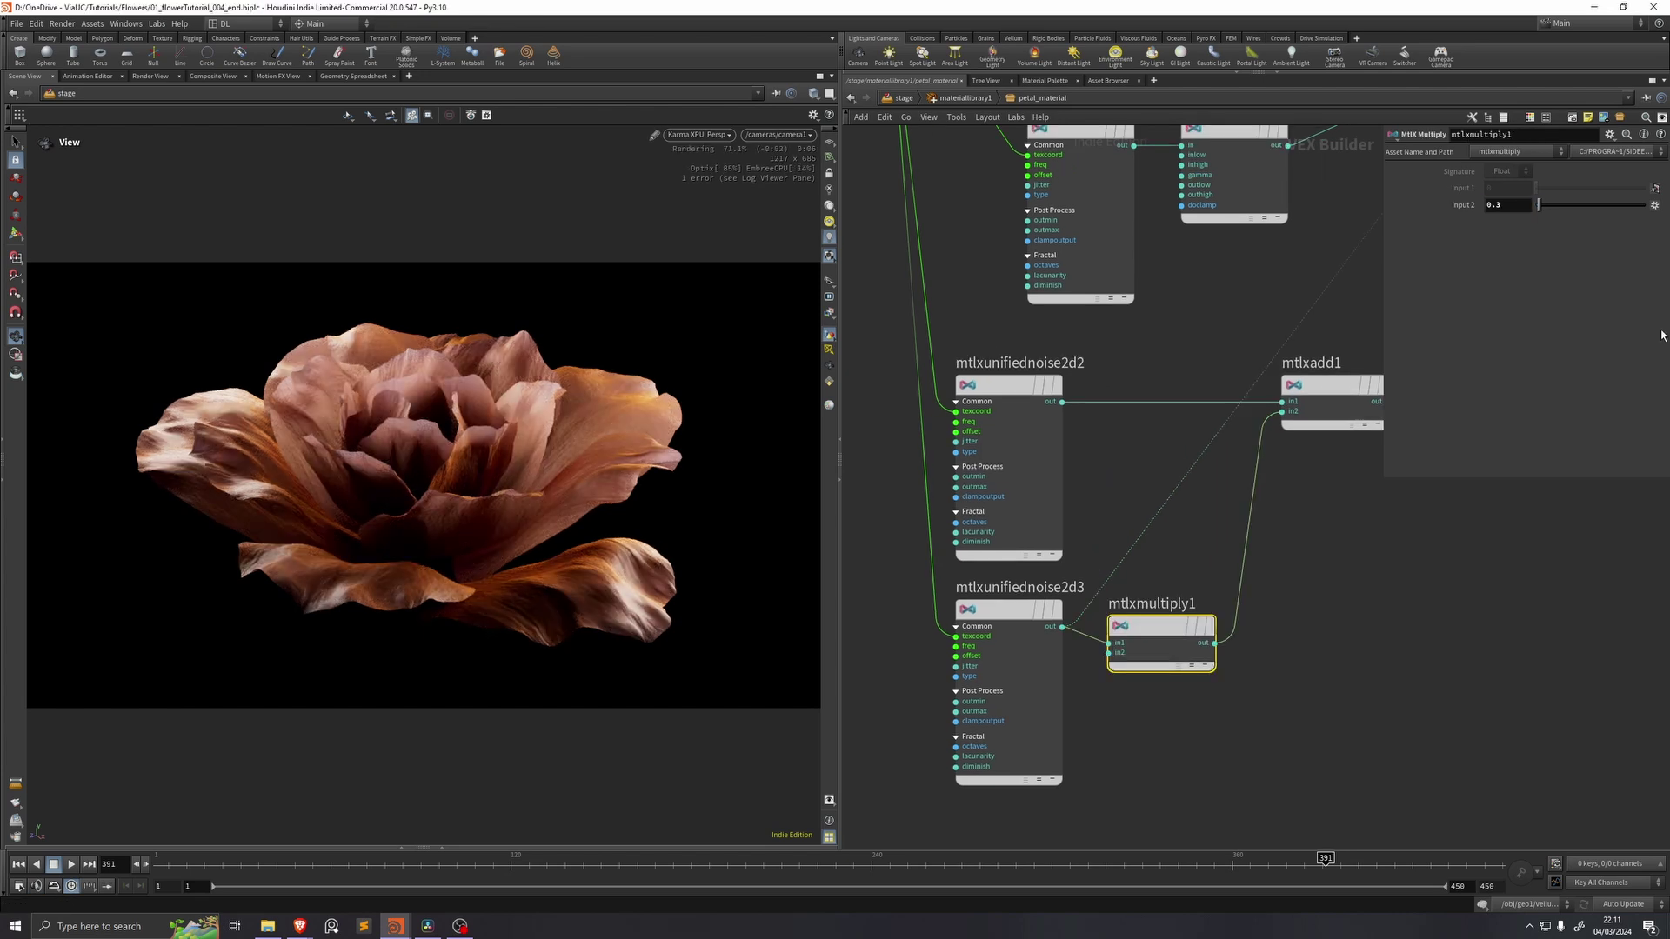
{"action": "key", "text": "h"}
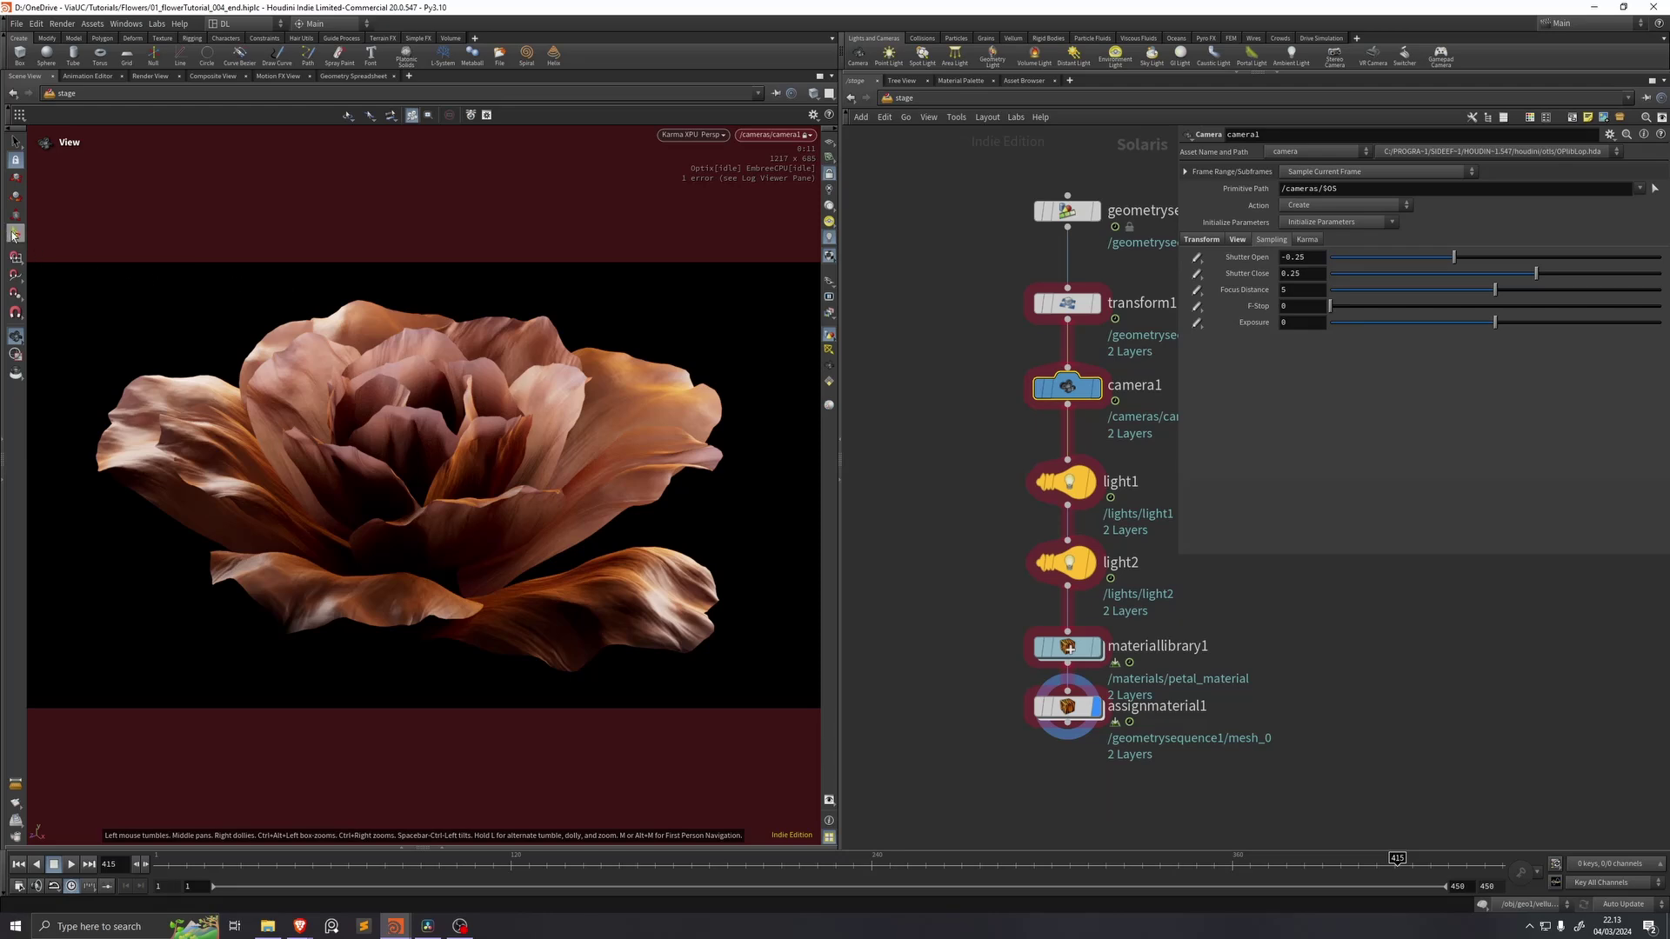
Step: Set camera1's focus distance by picking an inner petal of the flower, and set the camera's F-Stop to 2
{"action": "left_click", "coordinate": [15, 233]}
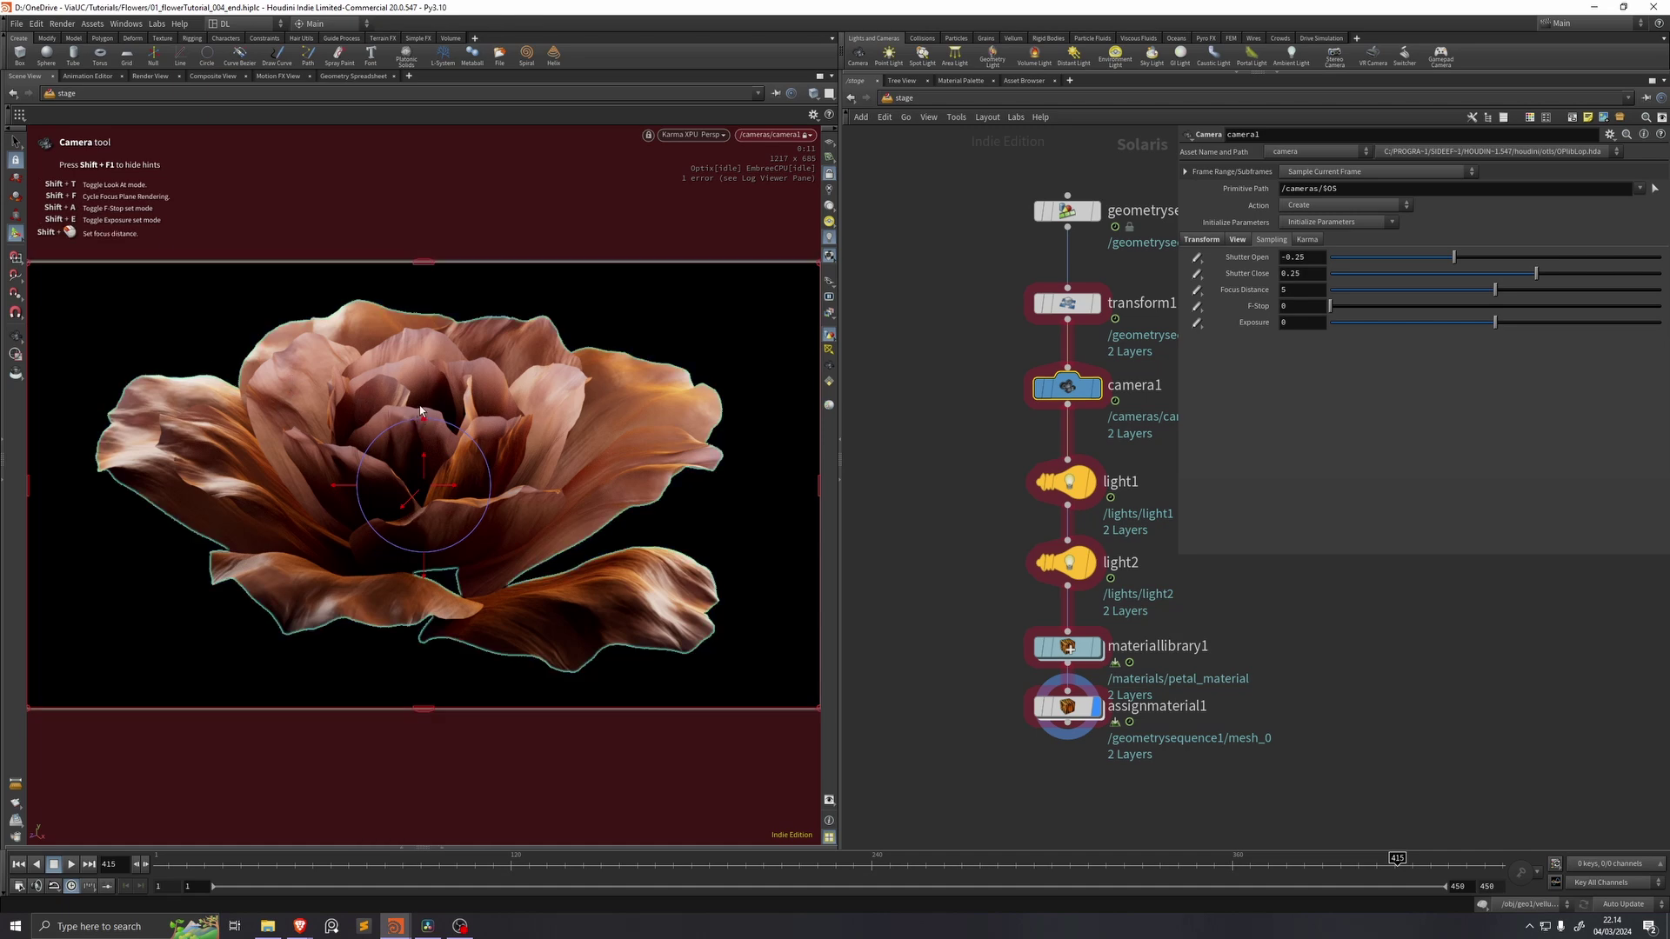
{"action": "left_click", "coordinate": [415, 374], "text": "shift"}
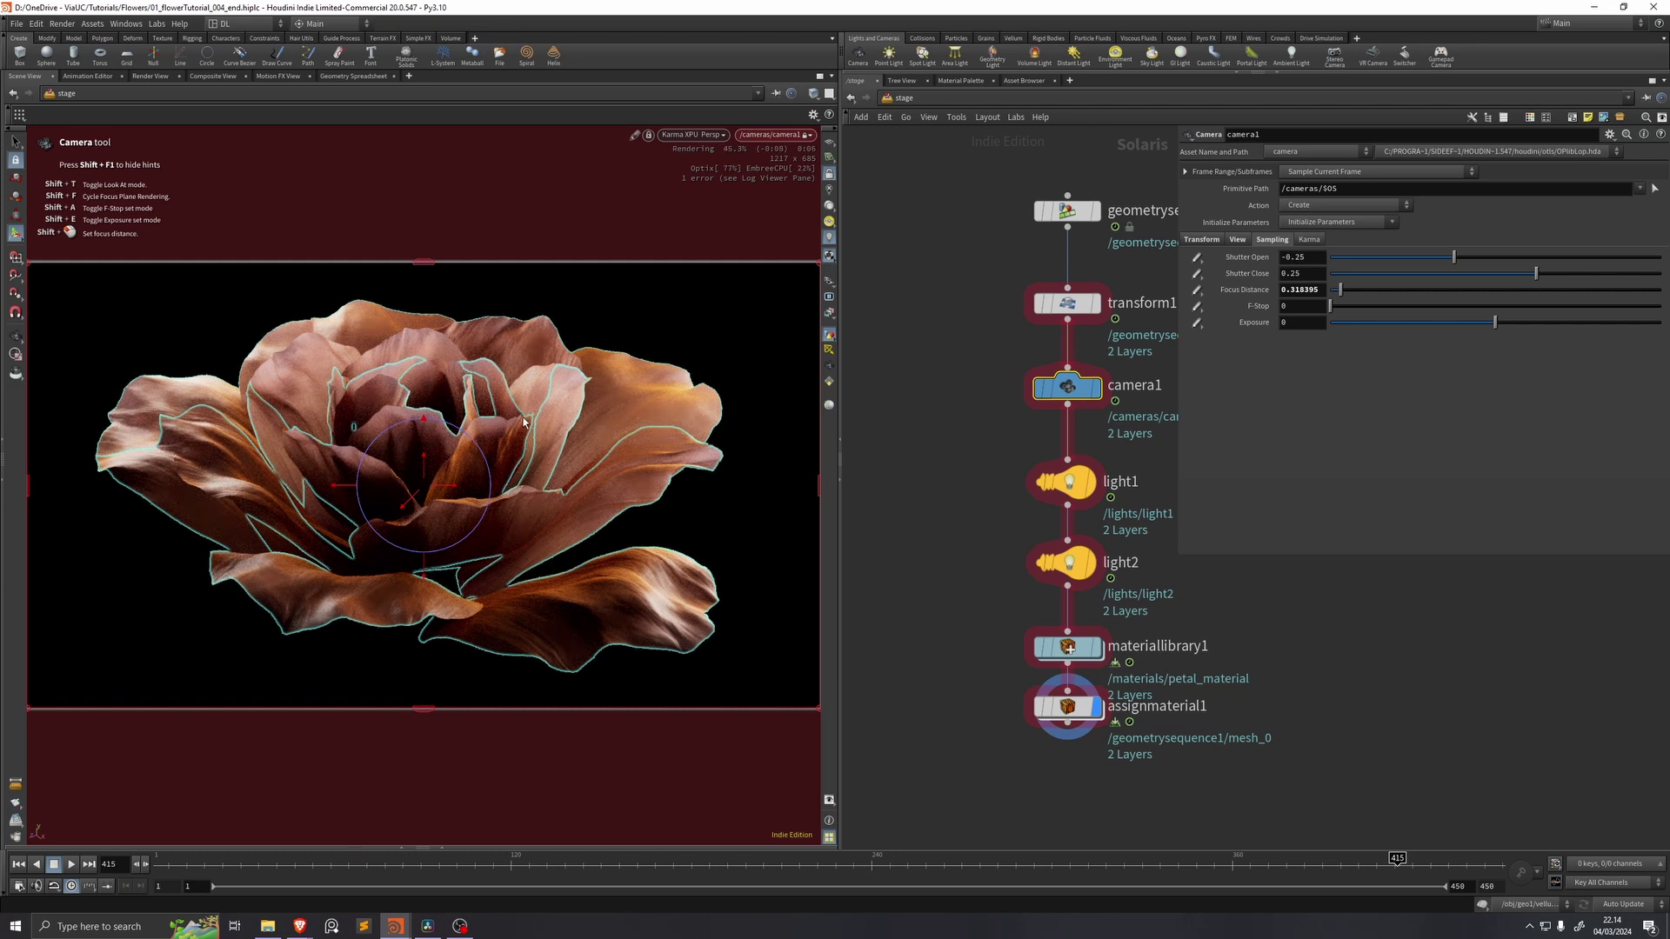
{"action": "left_click", "coordinate": [1301, 306]}
{"action": "type", "text": "2"}
{"action": "key", "text": "Return"}
{"action": "key", "text": "Escape"}
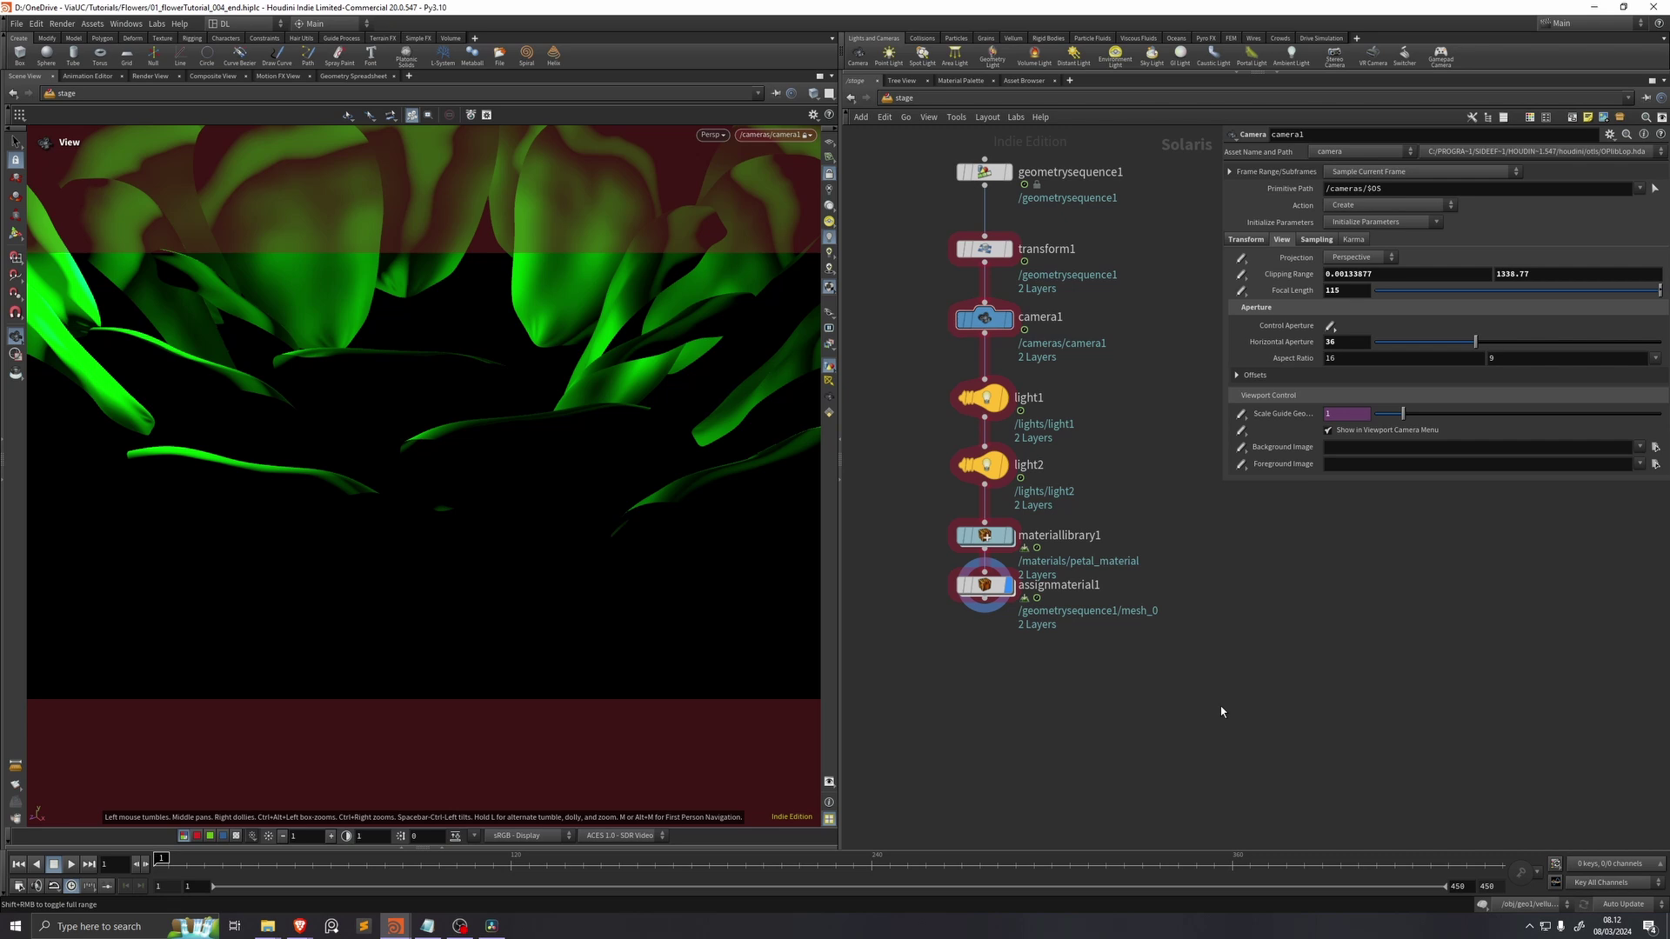
Step: Add the Karma render nodes below assignmaterial1 in the stage network
{"action": "key", "text": "Tab"}
{"action": "type", "text": "karma"}
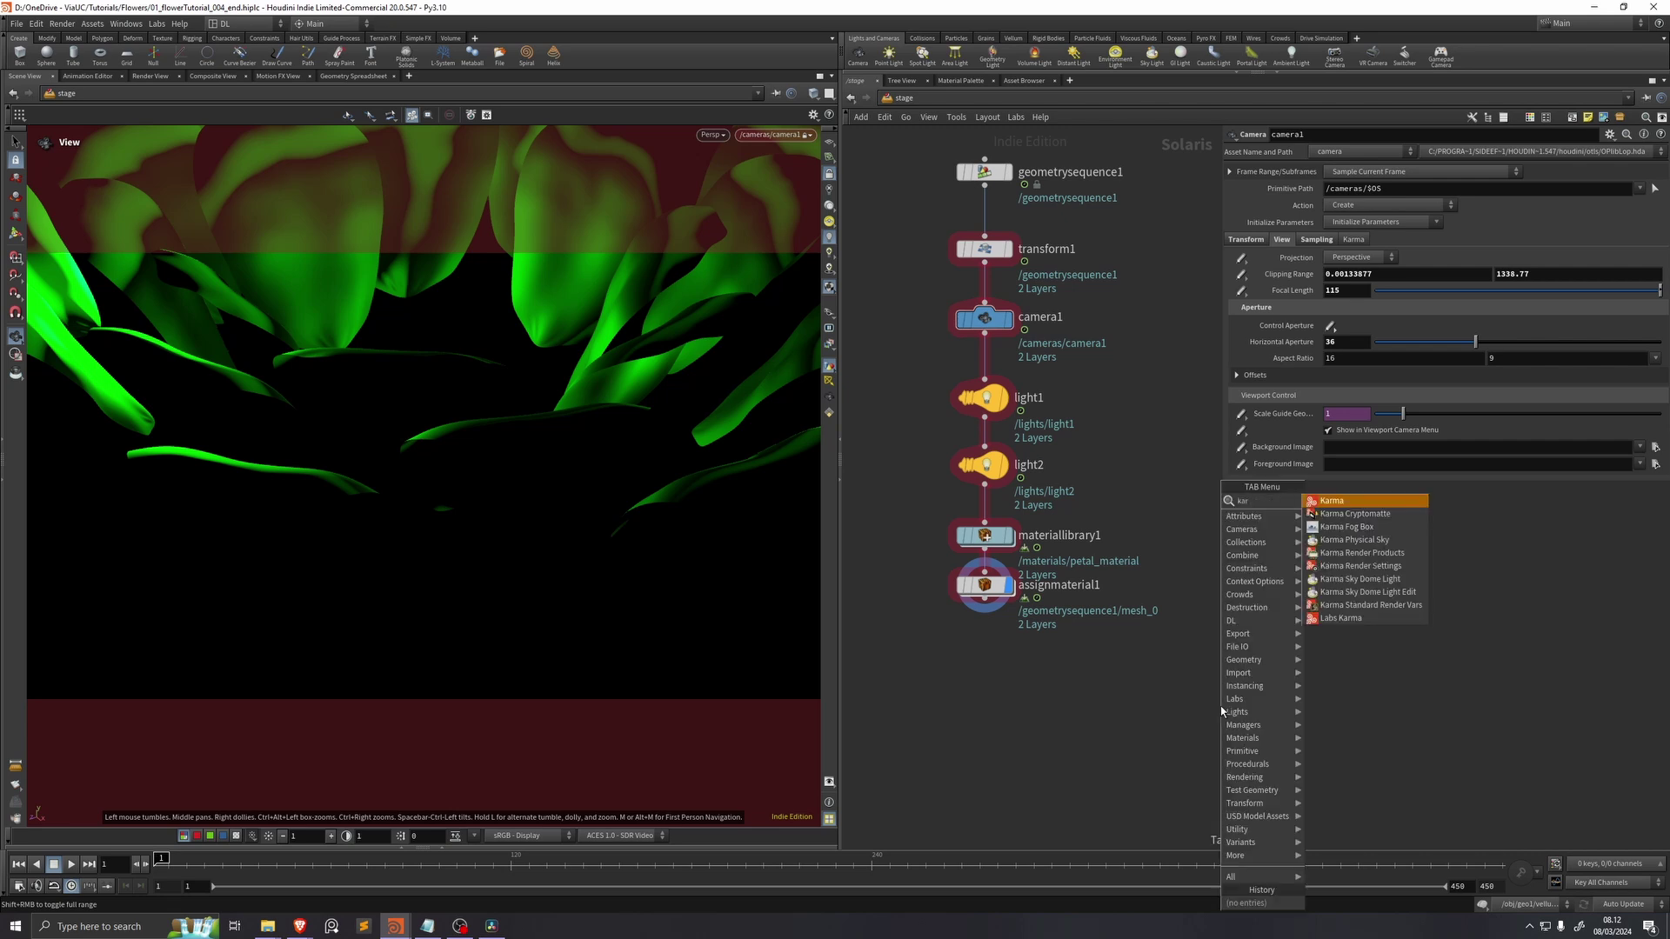
{"action": "key", "text": "Return"}
{"action": "left_click", "coordinate": [981, 661]}
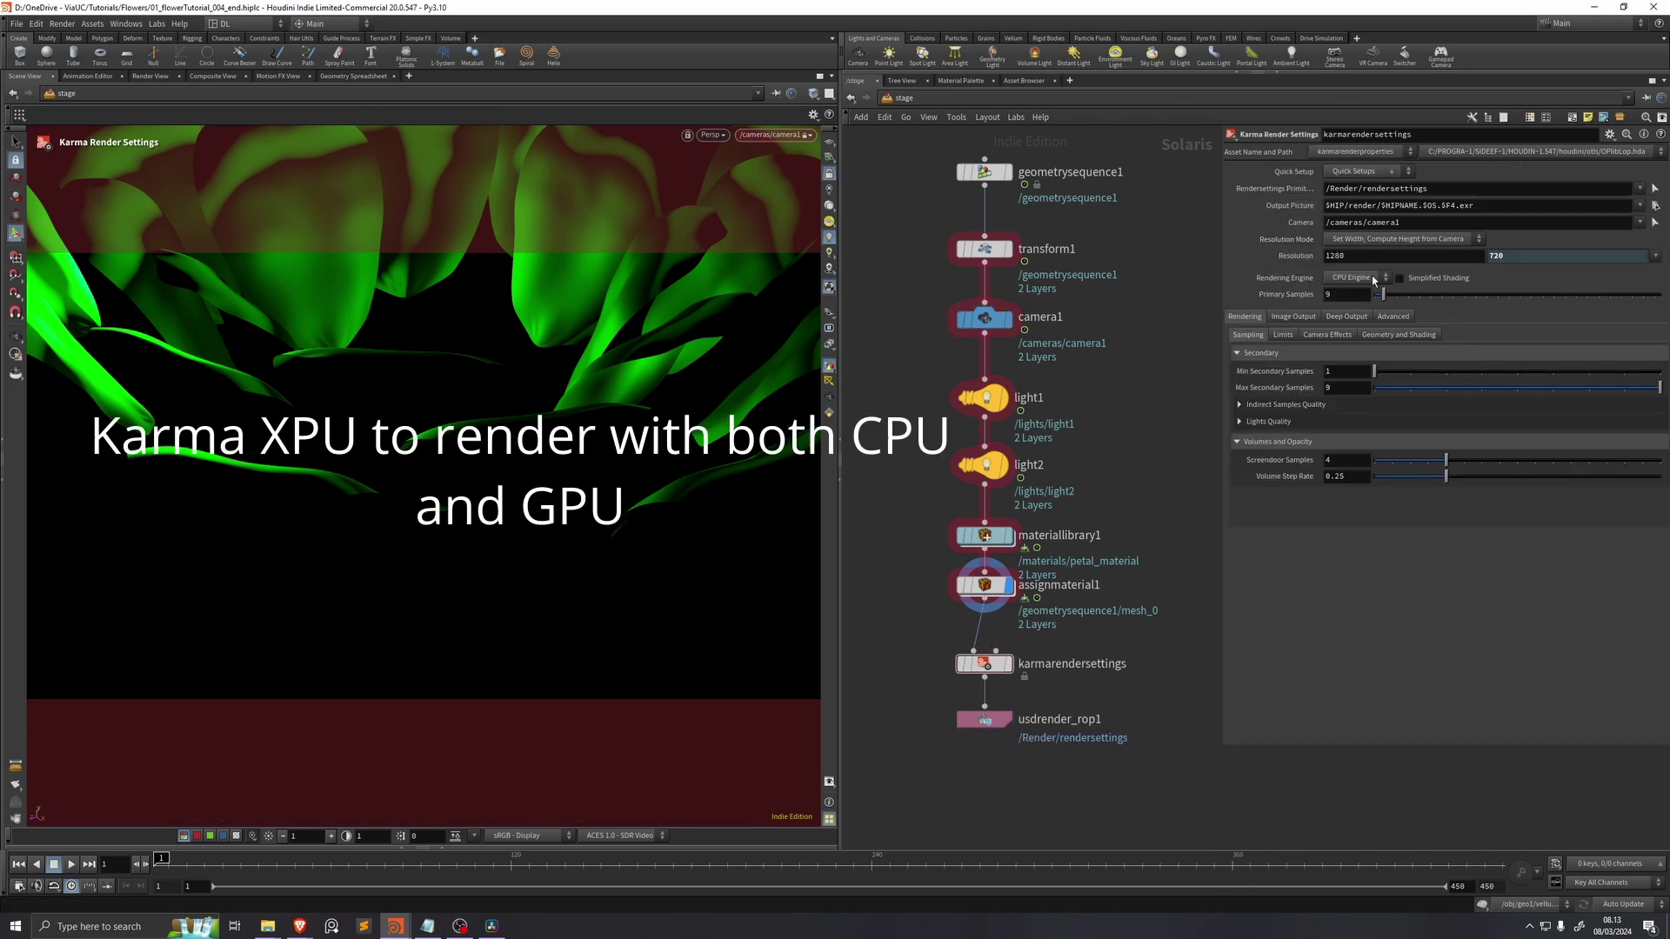
Step: Switch the Karma Render Settings to the XPU engine with 256 path traced samples
{"action": "left_click", "coordinate": [1348, 304]}
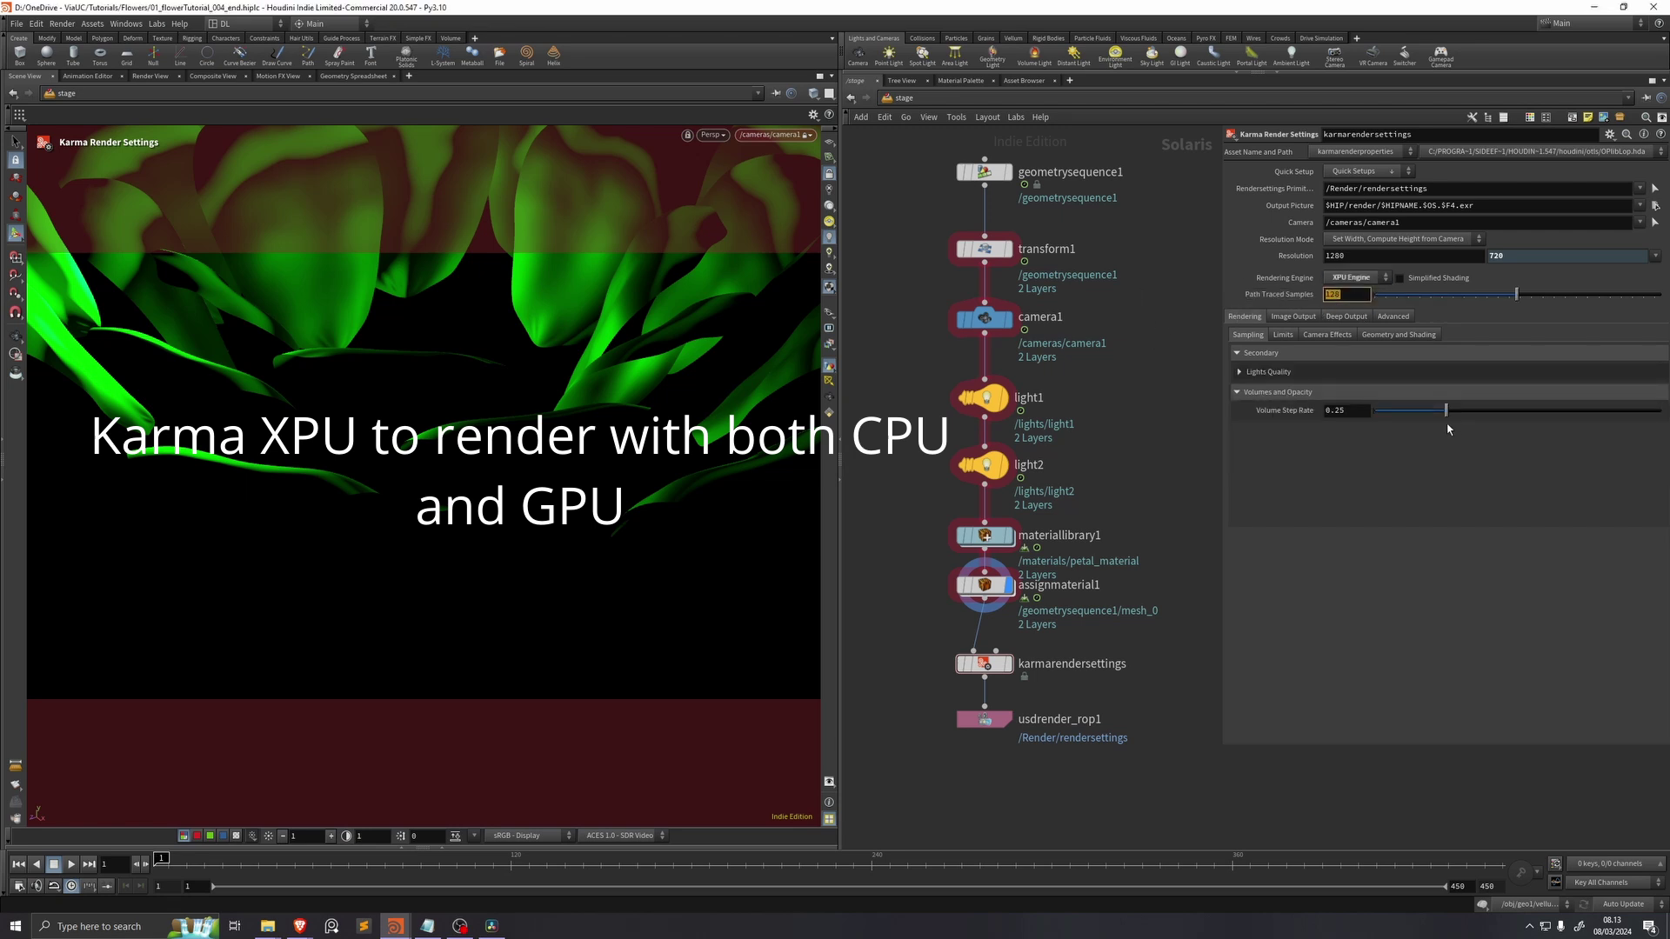
{"action": "type", "text": "256"}
{"action": "key", "text": "Return"}
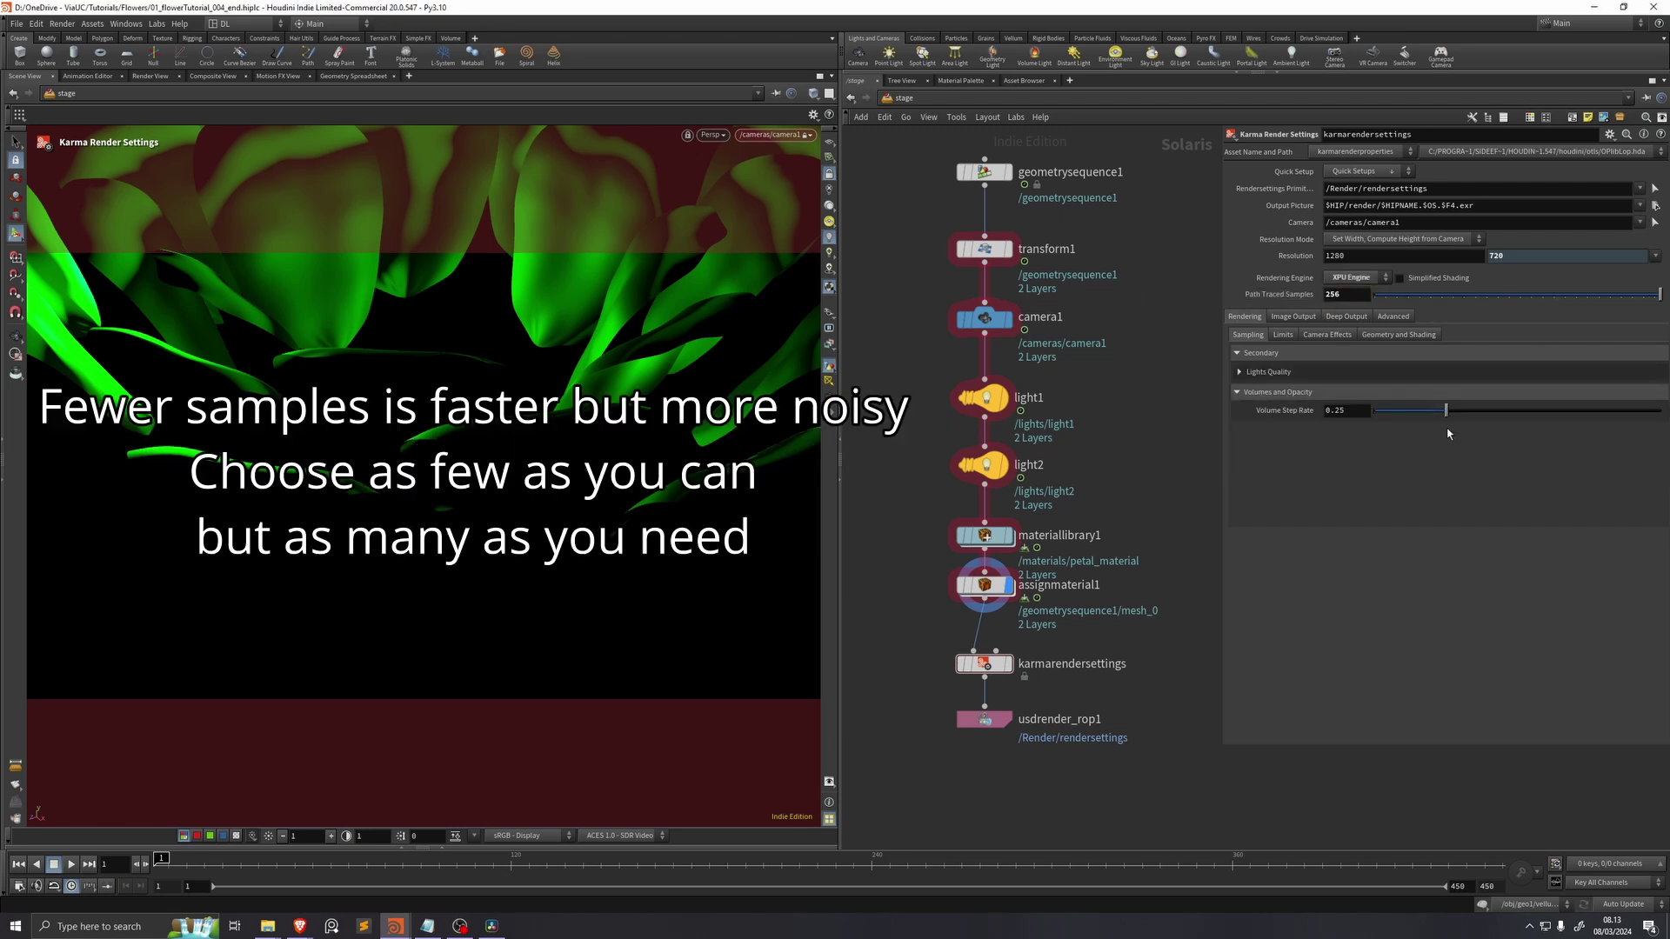
Step: Set the USD Render ROP to Render Specific Frame Range and delete the channels on its Start/End/Inc values
{"action": "left_click", "coordinate": [983, 719]}
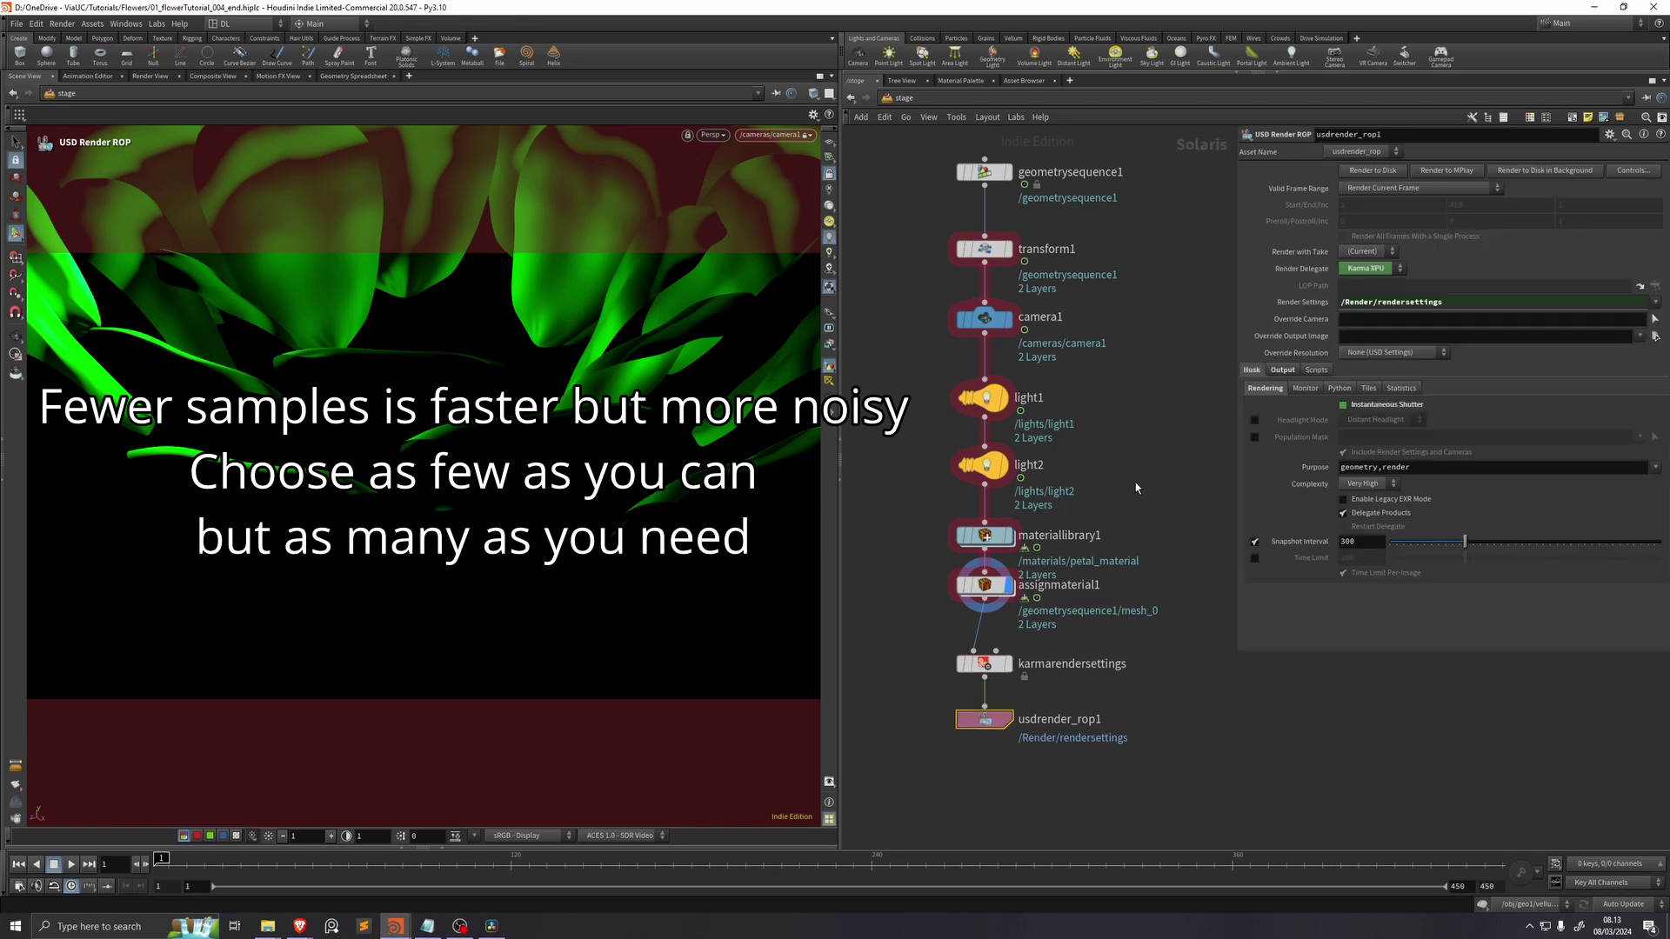
{"action": "left_click", "coordinate": [1384, 190]}
{"action": "left_click", "coordinate": [1389, 204]}
{"action": "right_click", "coordinate": [1322, 209]}
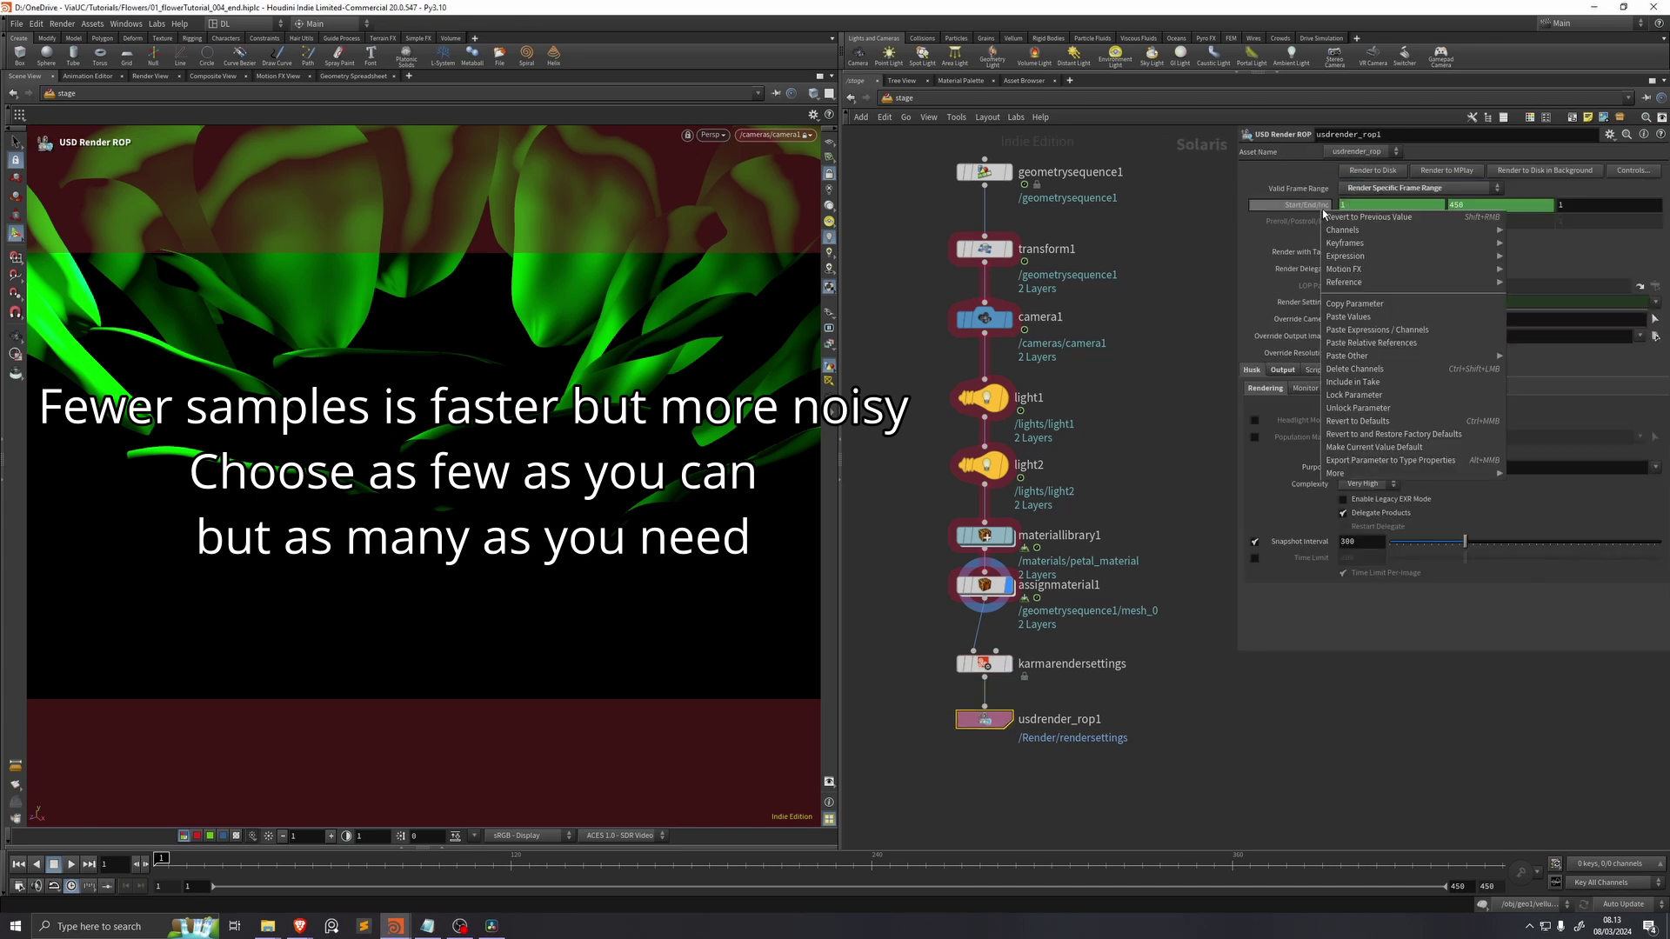
{"action": "left_click", "coordinate": [1370, 368]}
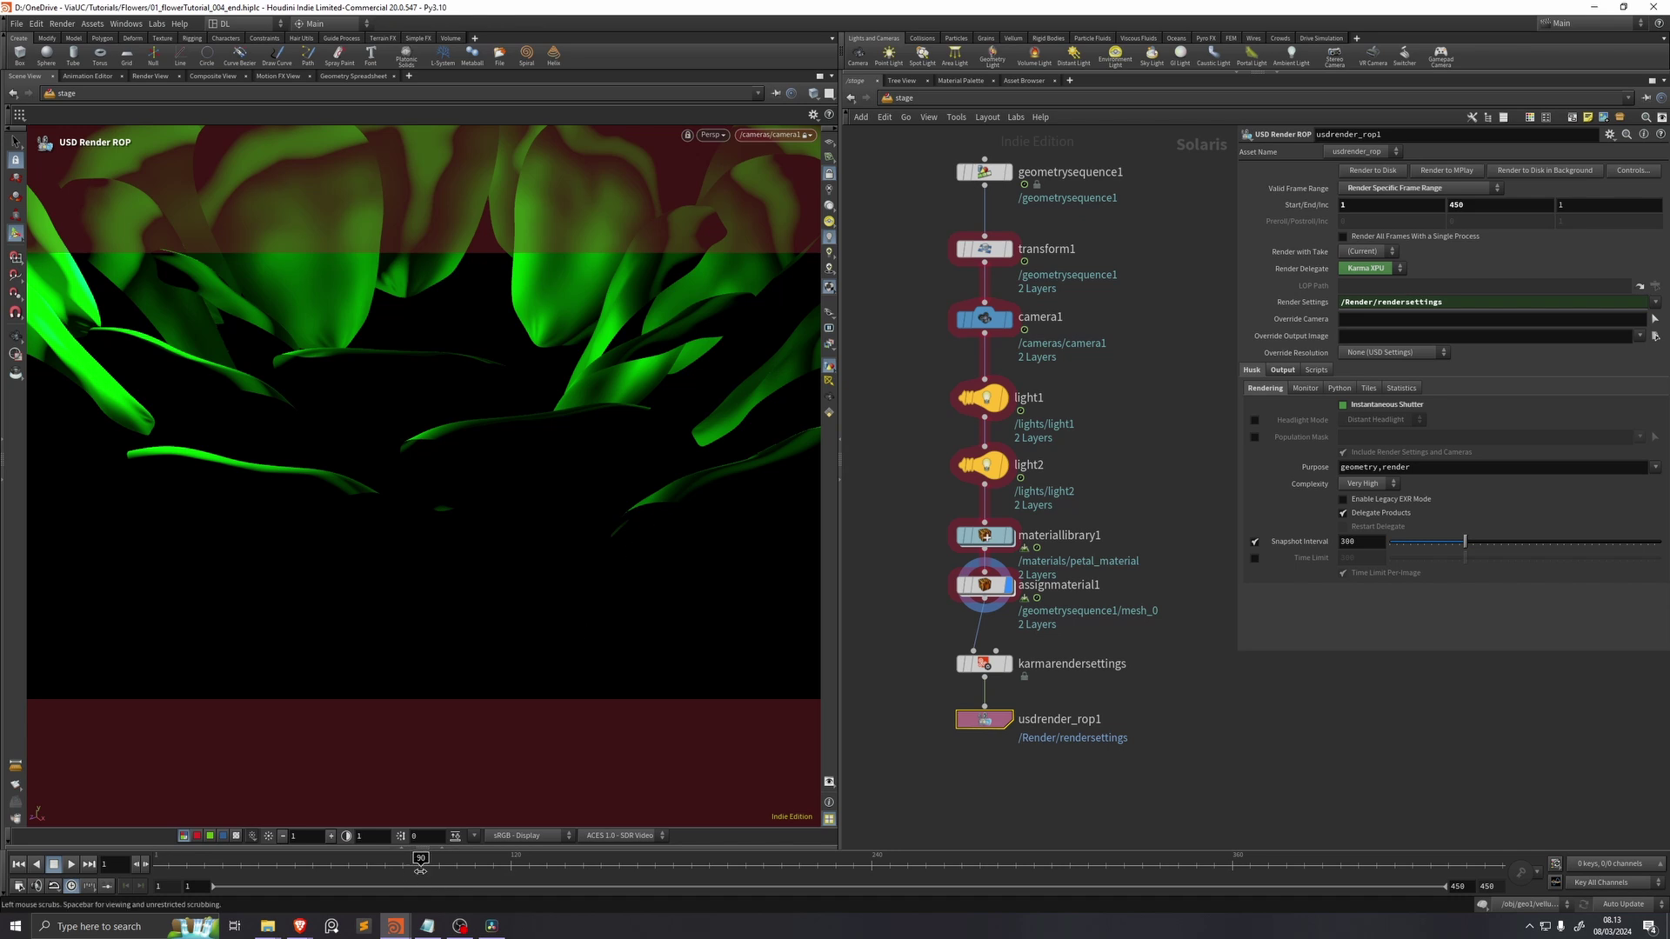
Step: Scrub to frame 100, set the render's start frame to 100, and enable the MPlay Monitor for the USD Render ROP
{"action": "mouse_move", "coordinate": [420, 870]}
{"action": "left_mouse_down"}
{"action": "mouse_move", "coordinate": [483, 869]}
{"action": "mouse_move", "coordinate": [451, 868]}
{"action": "left_mouse_up"}
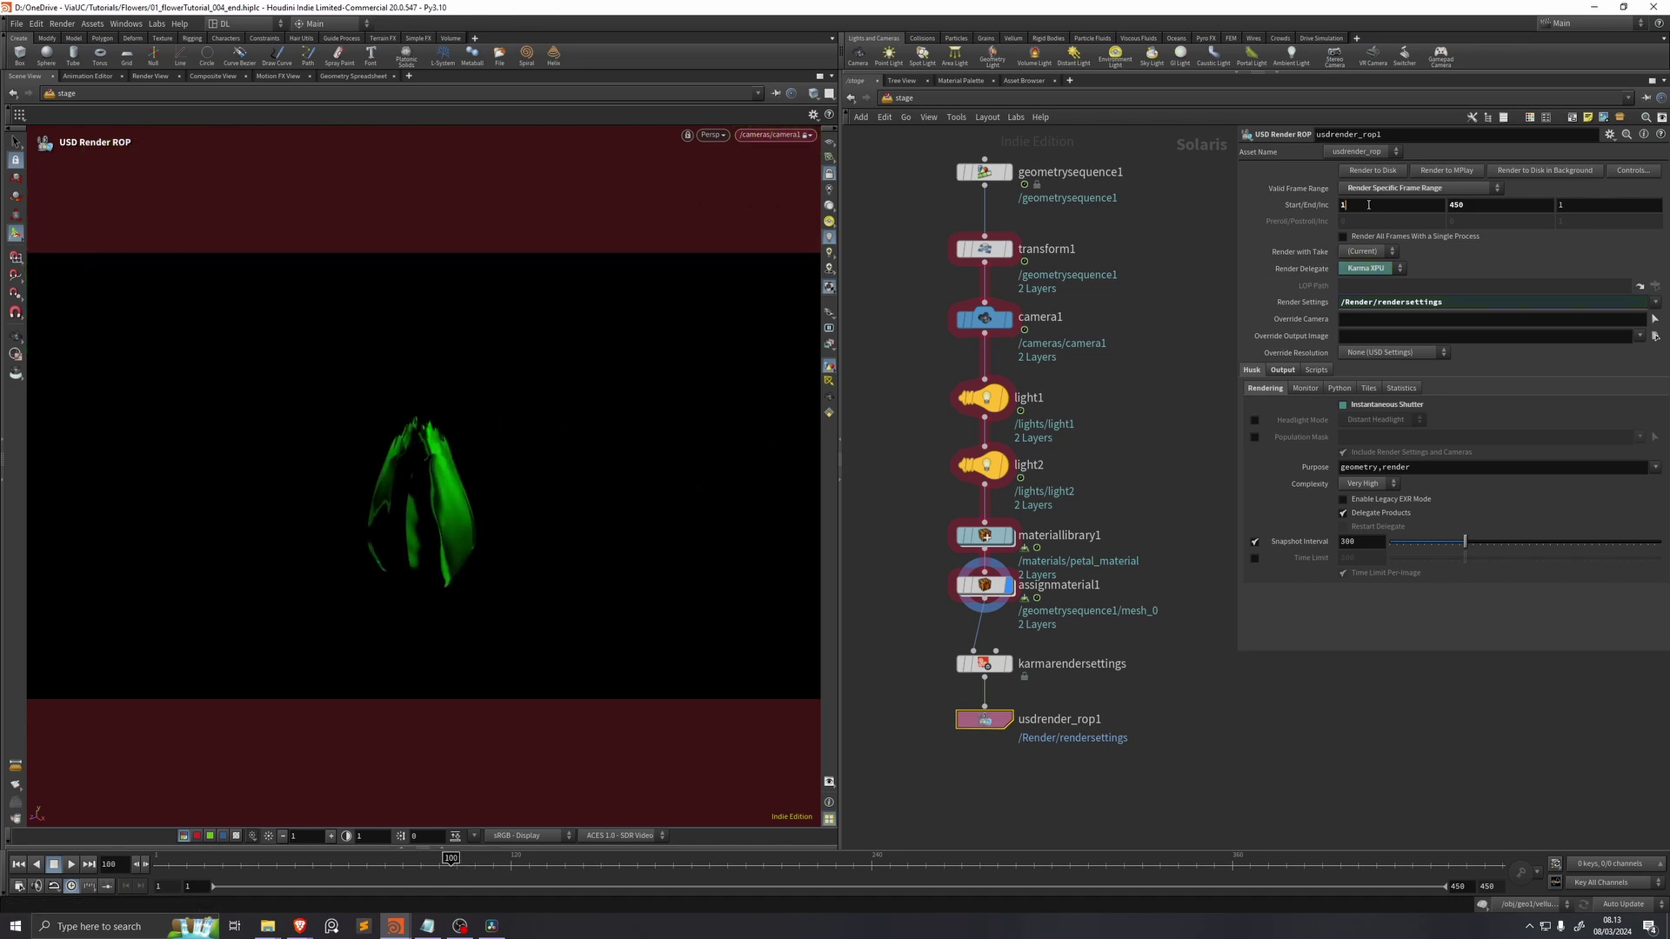
{"action": "left_click_drag", "start_coordinate": [1238, 365], "coordinate": [1203, 365]}
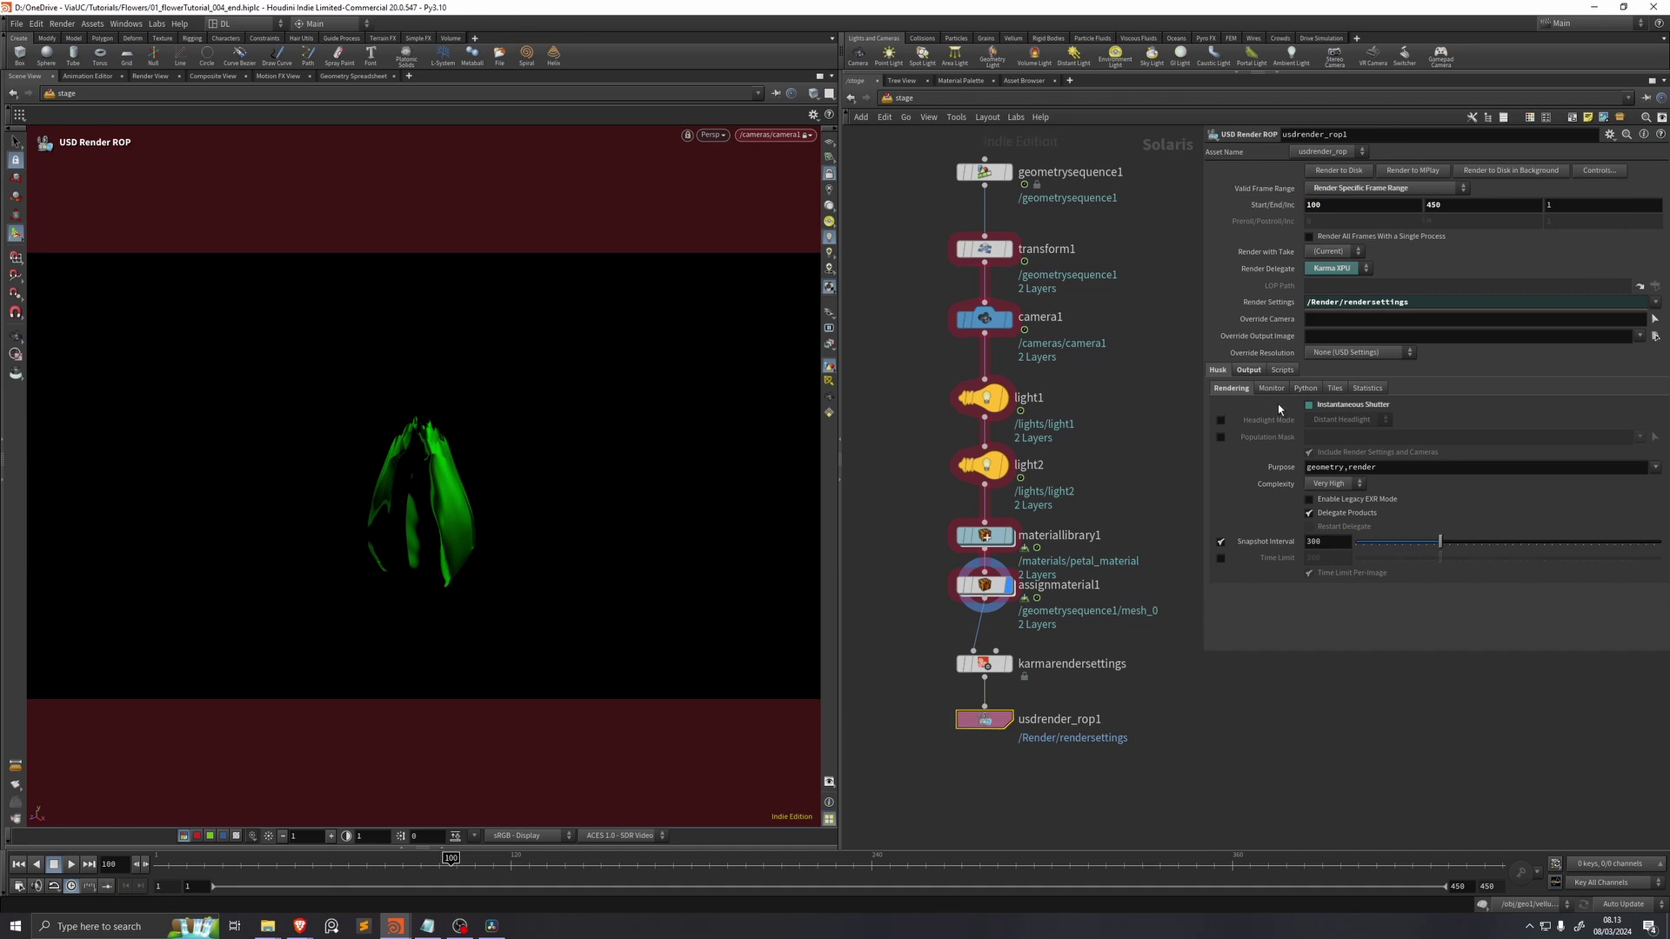
{"action": "left_click", "coordinate": [1274, 389]}
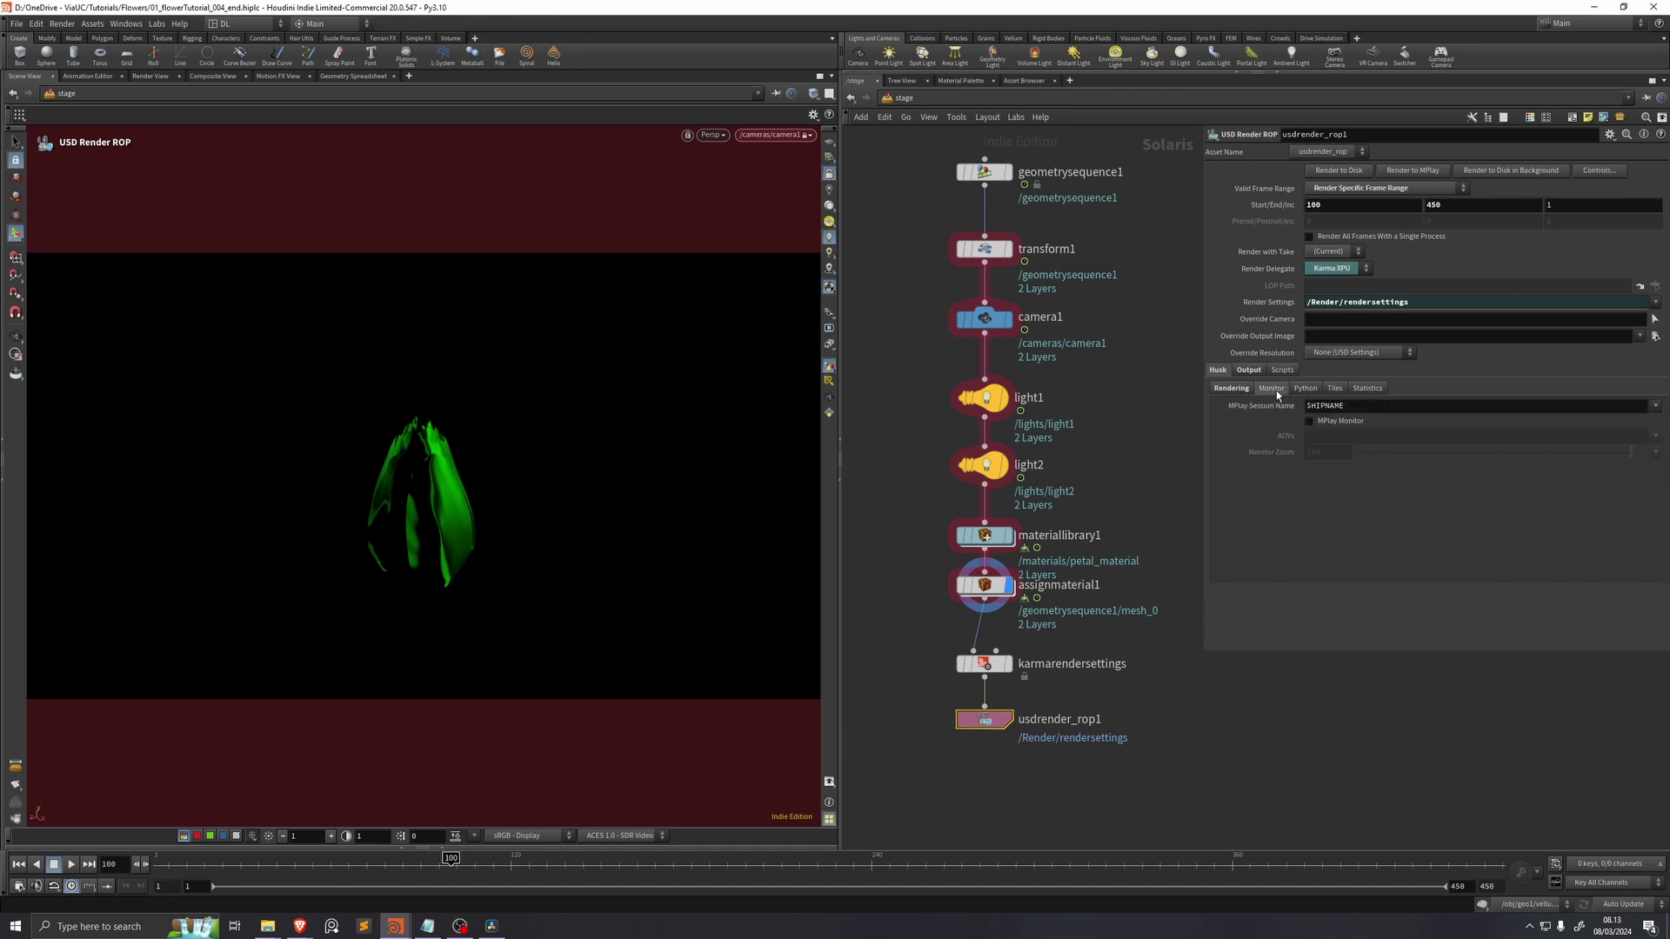
{"action": "left_click", "coordinate": [1309, 422]}
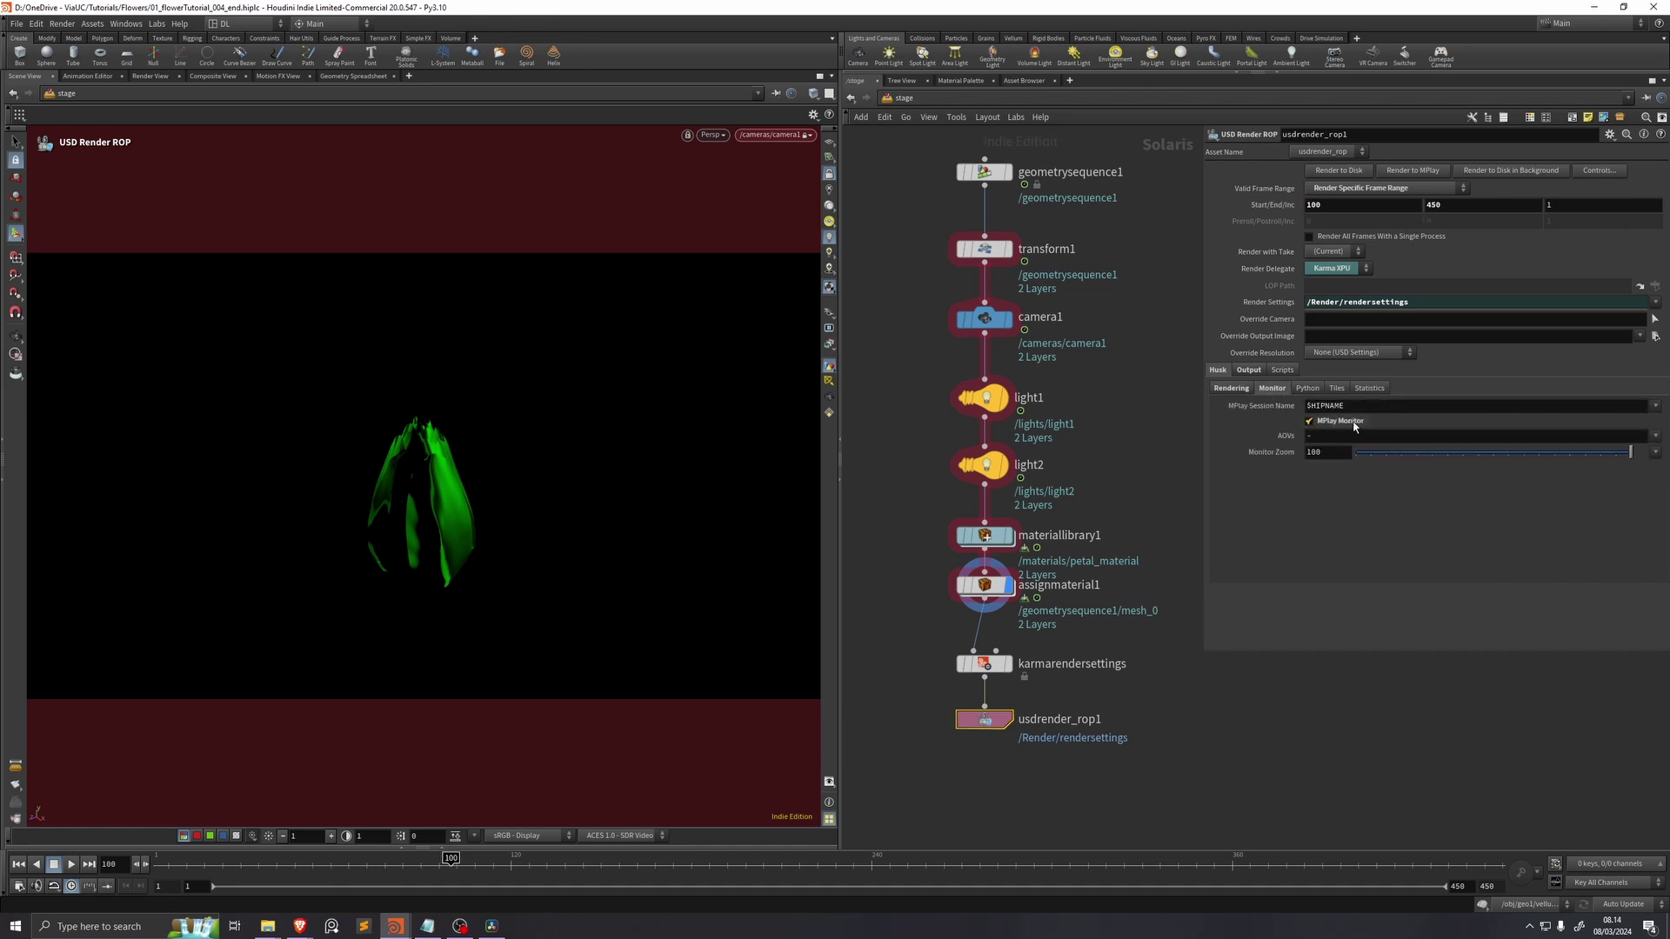